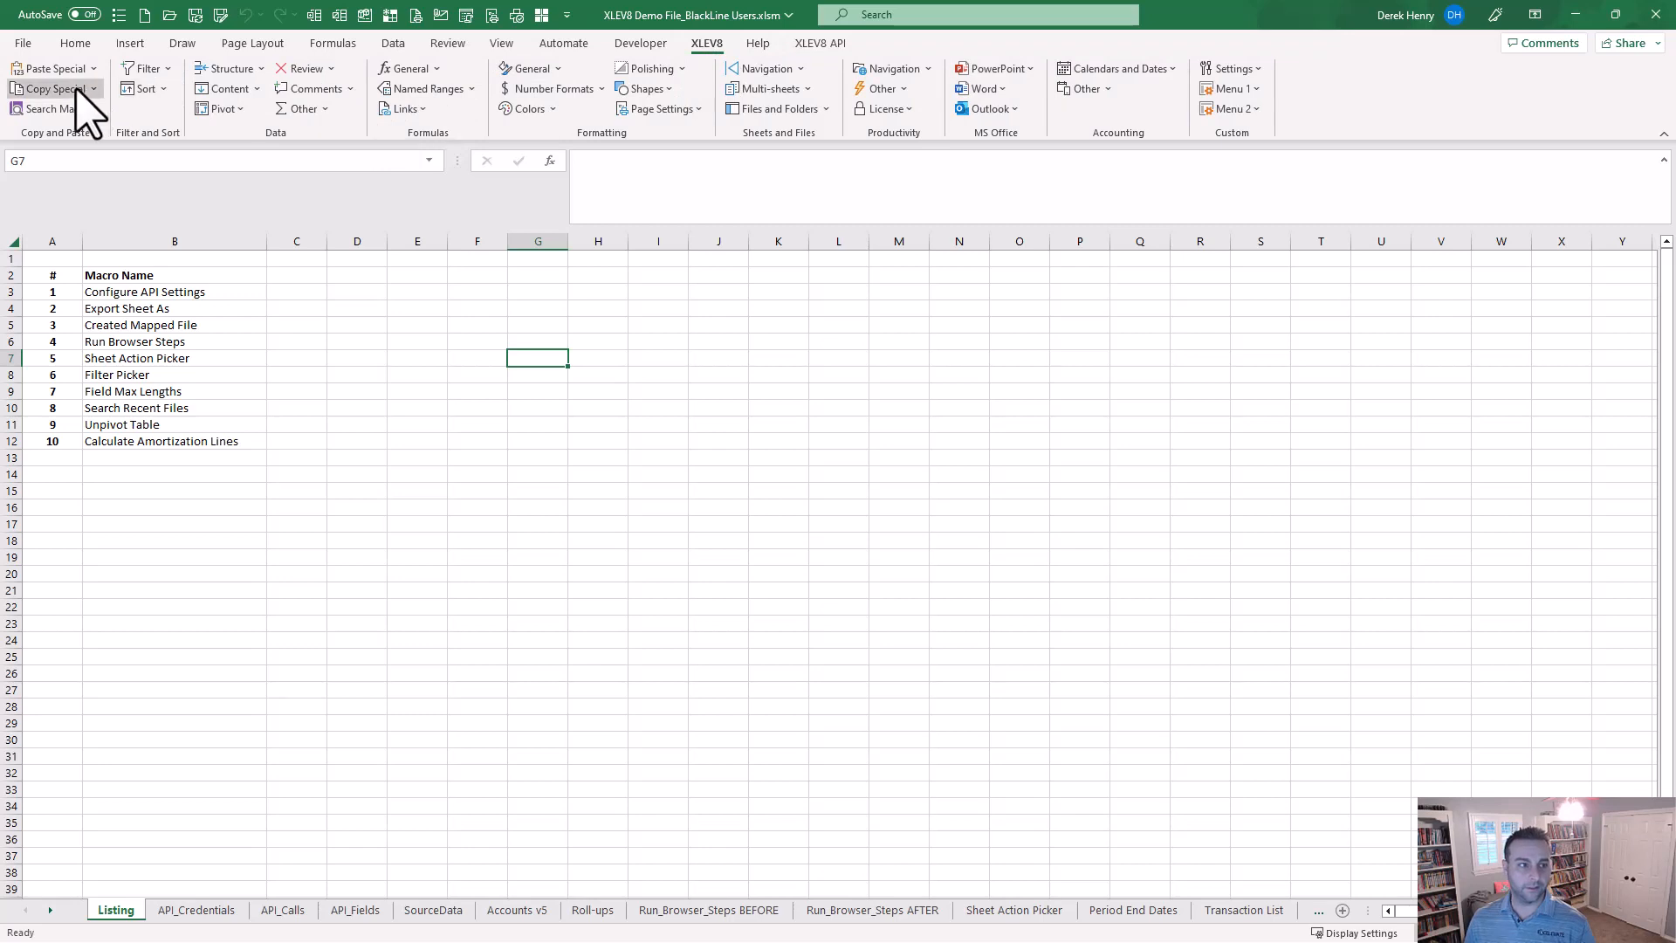
# Look through the XLEV8 Copy Special commands and the XLEV8 API commands for Google, Weather, Spotify and API Layer
pyautogui.click(84, 92)
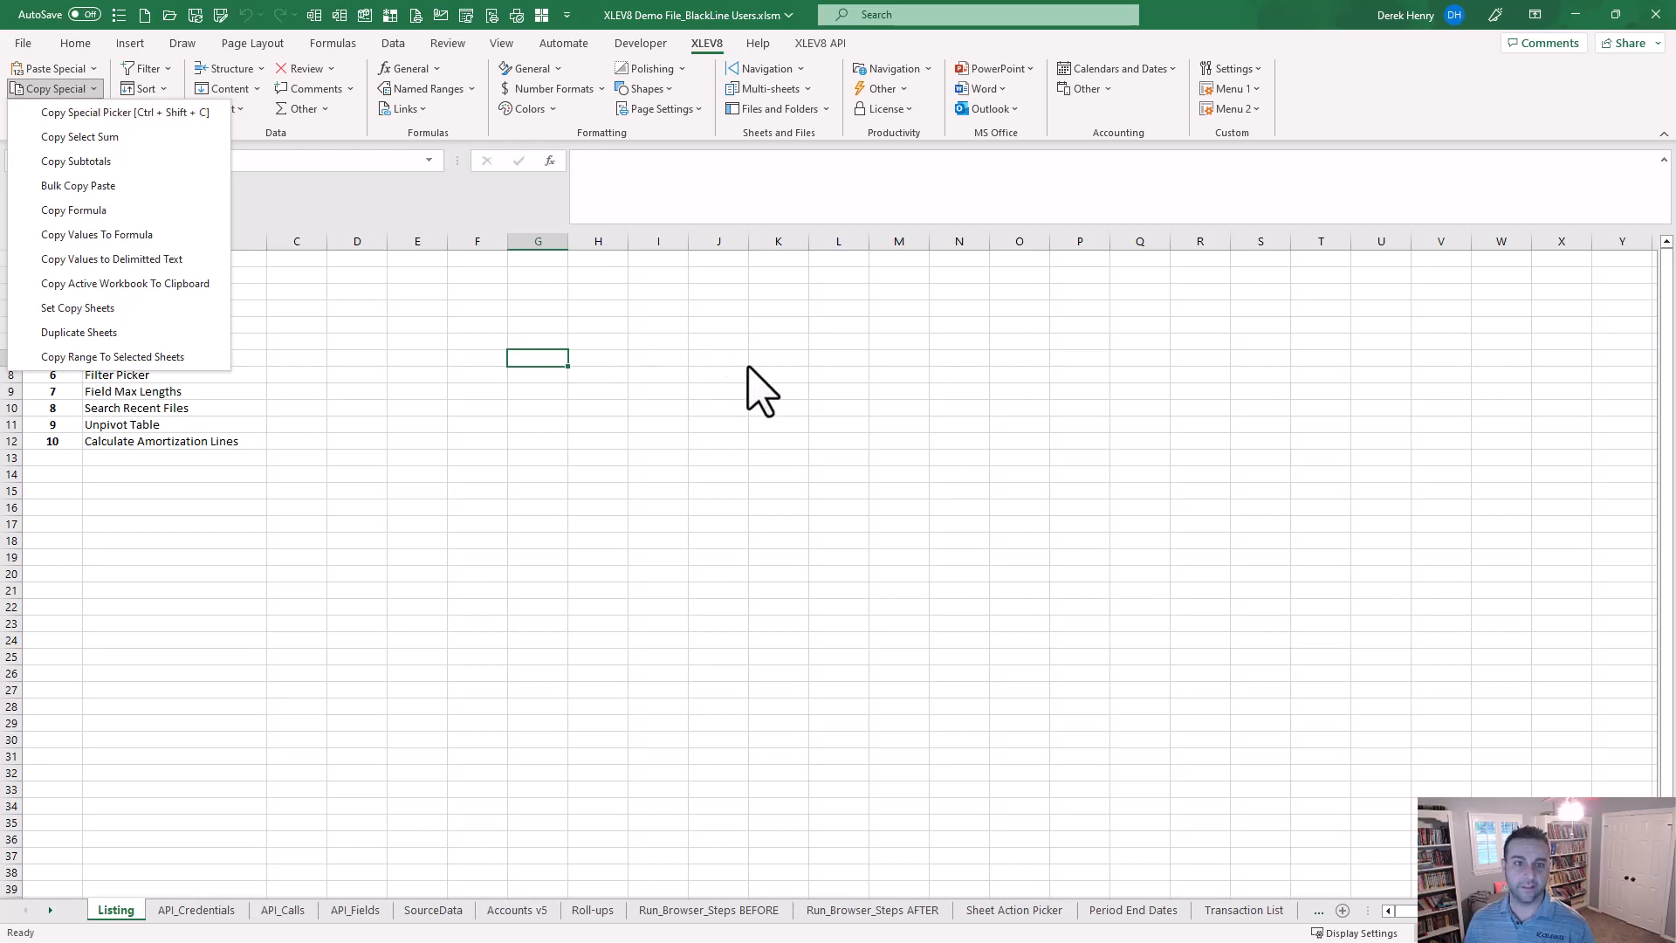
pyautogui.click(742, 340)
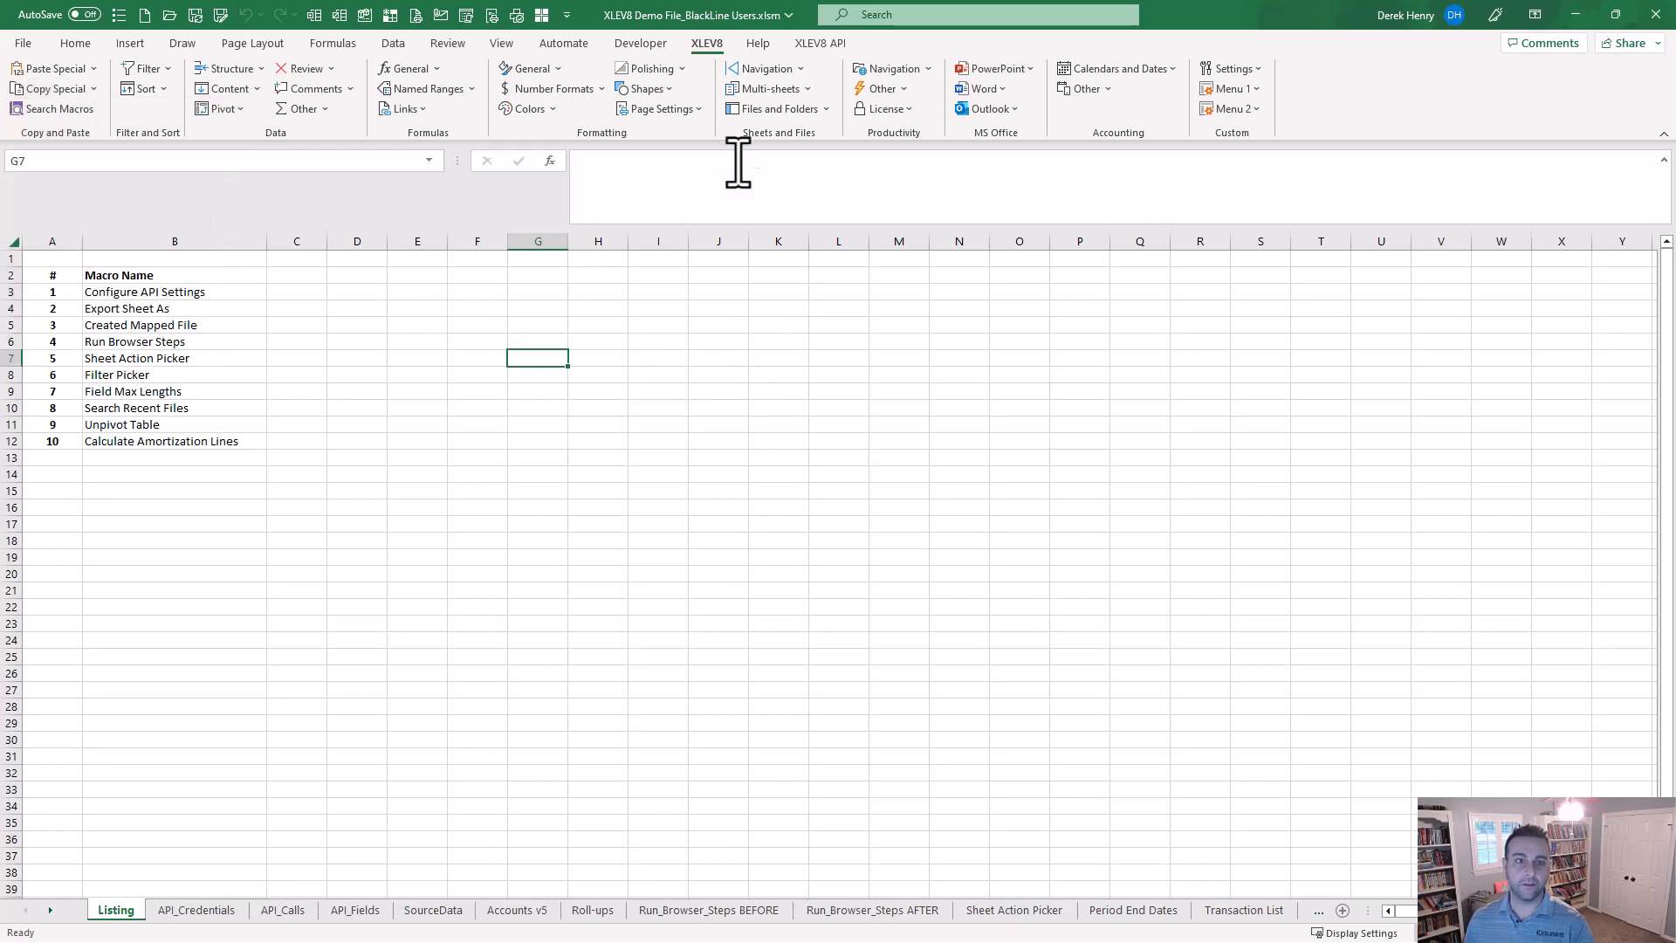
pyautogui.click(835, 51)
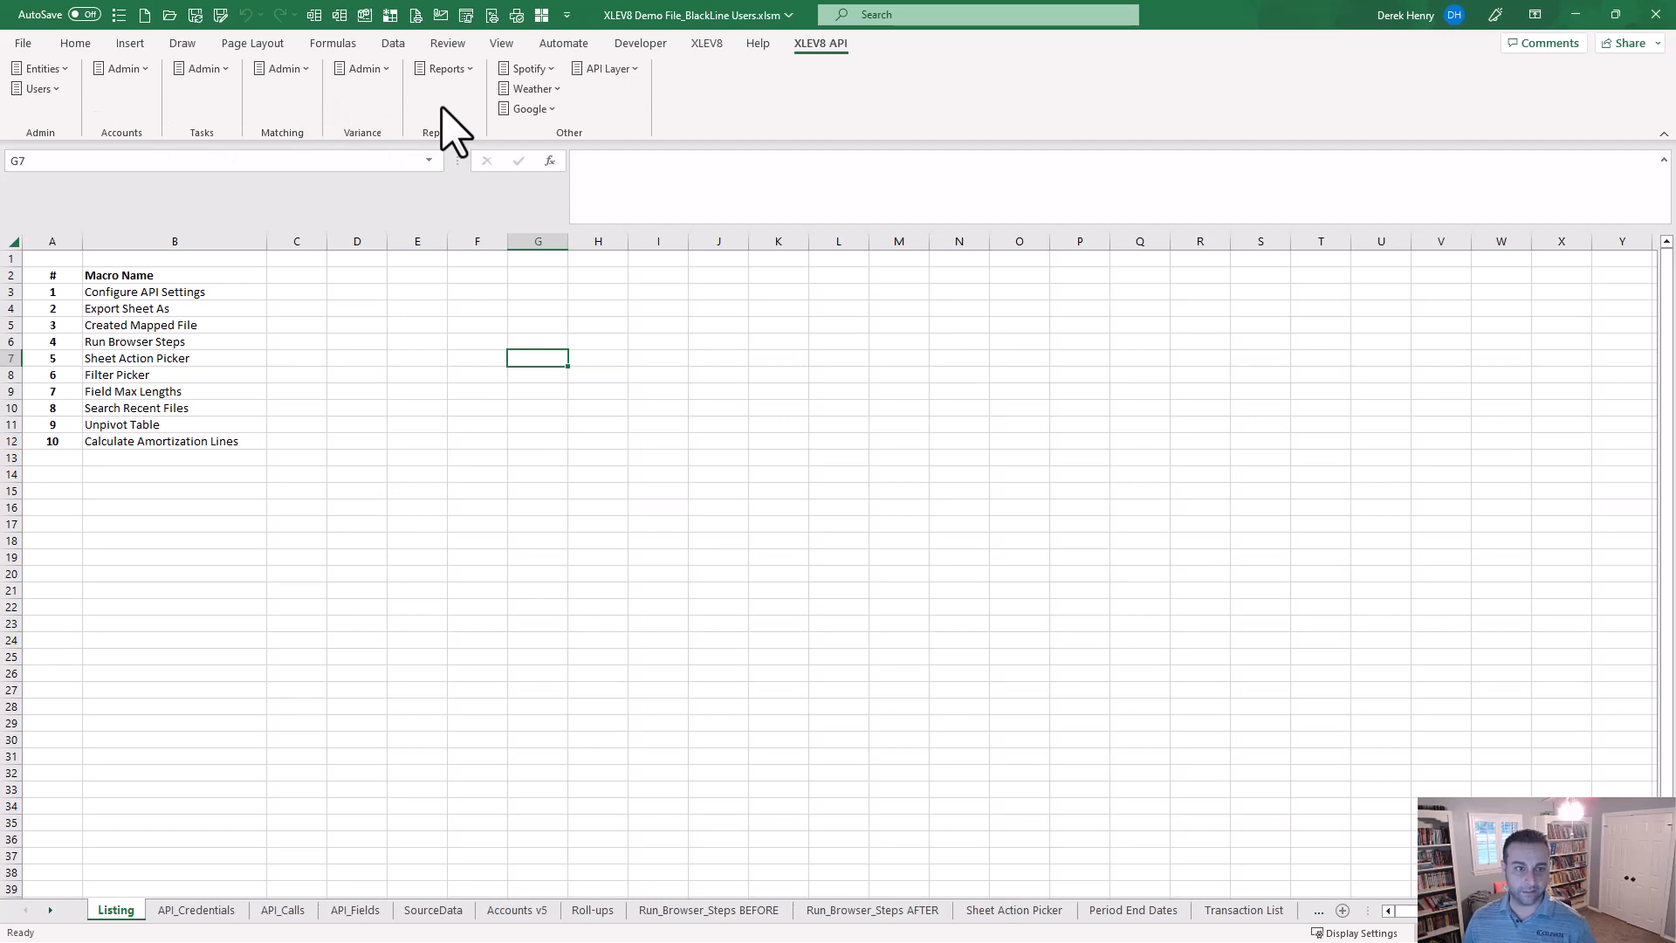
pyautogui.click(539, 111)
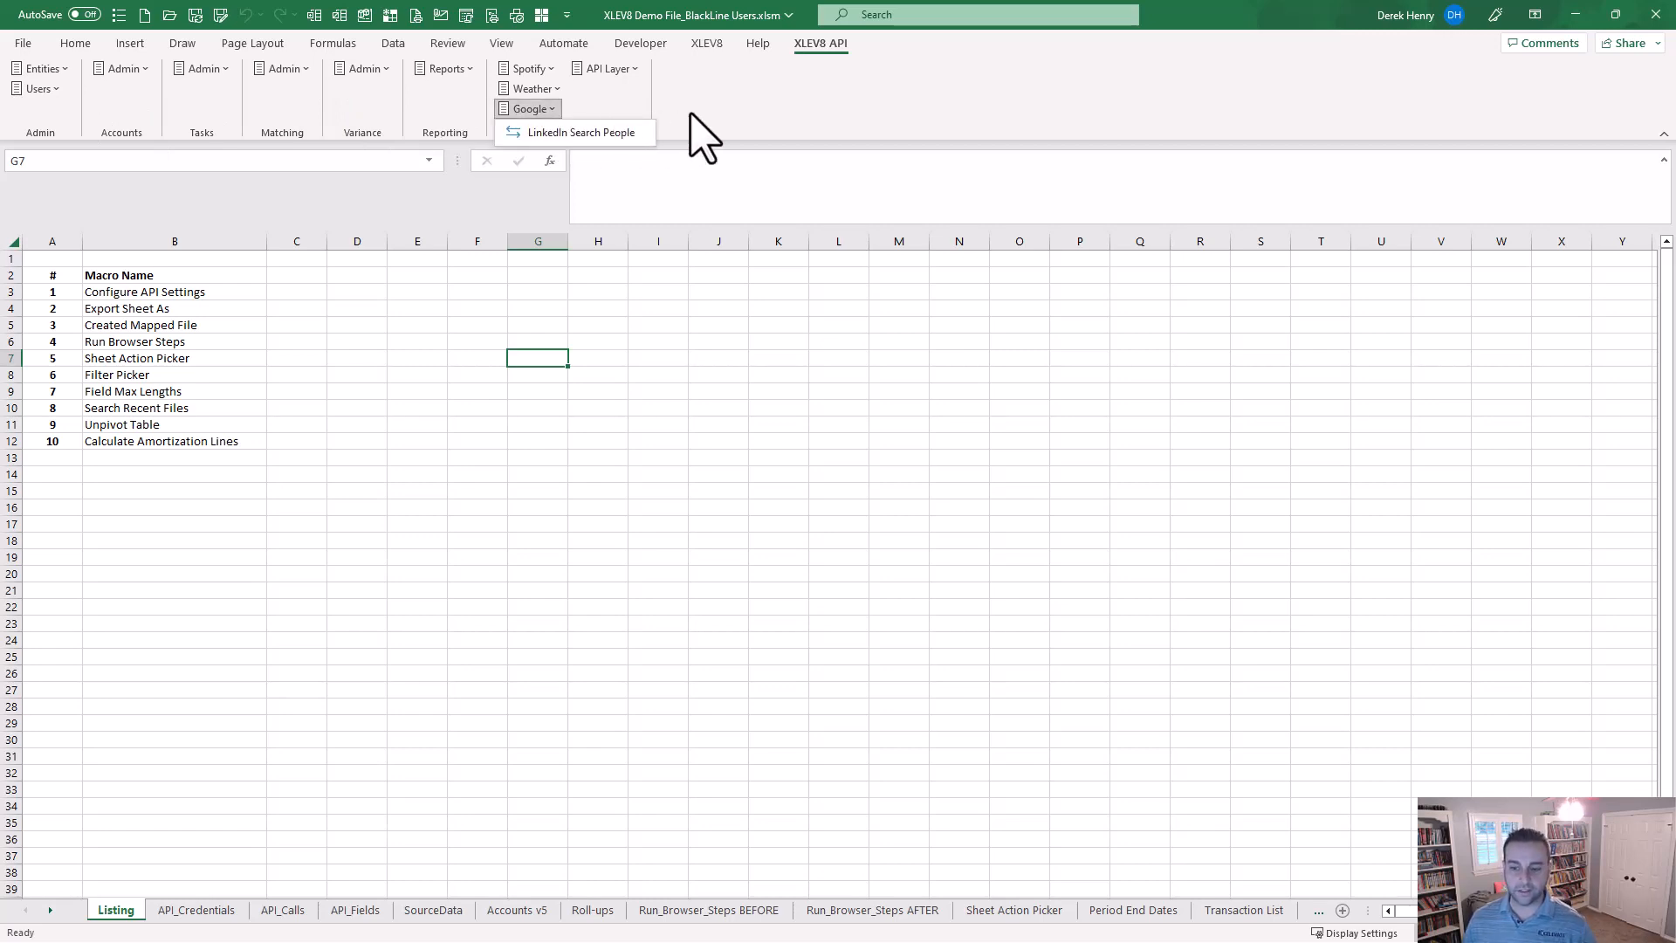
pyautogui.click(536, 87)
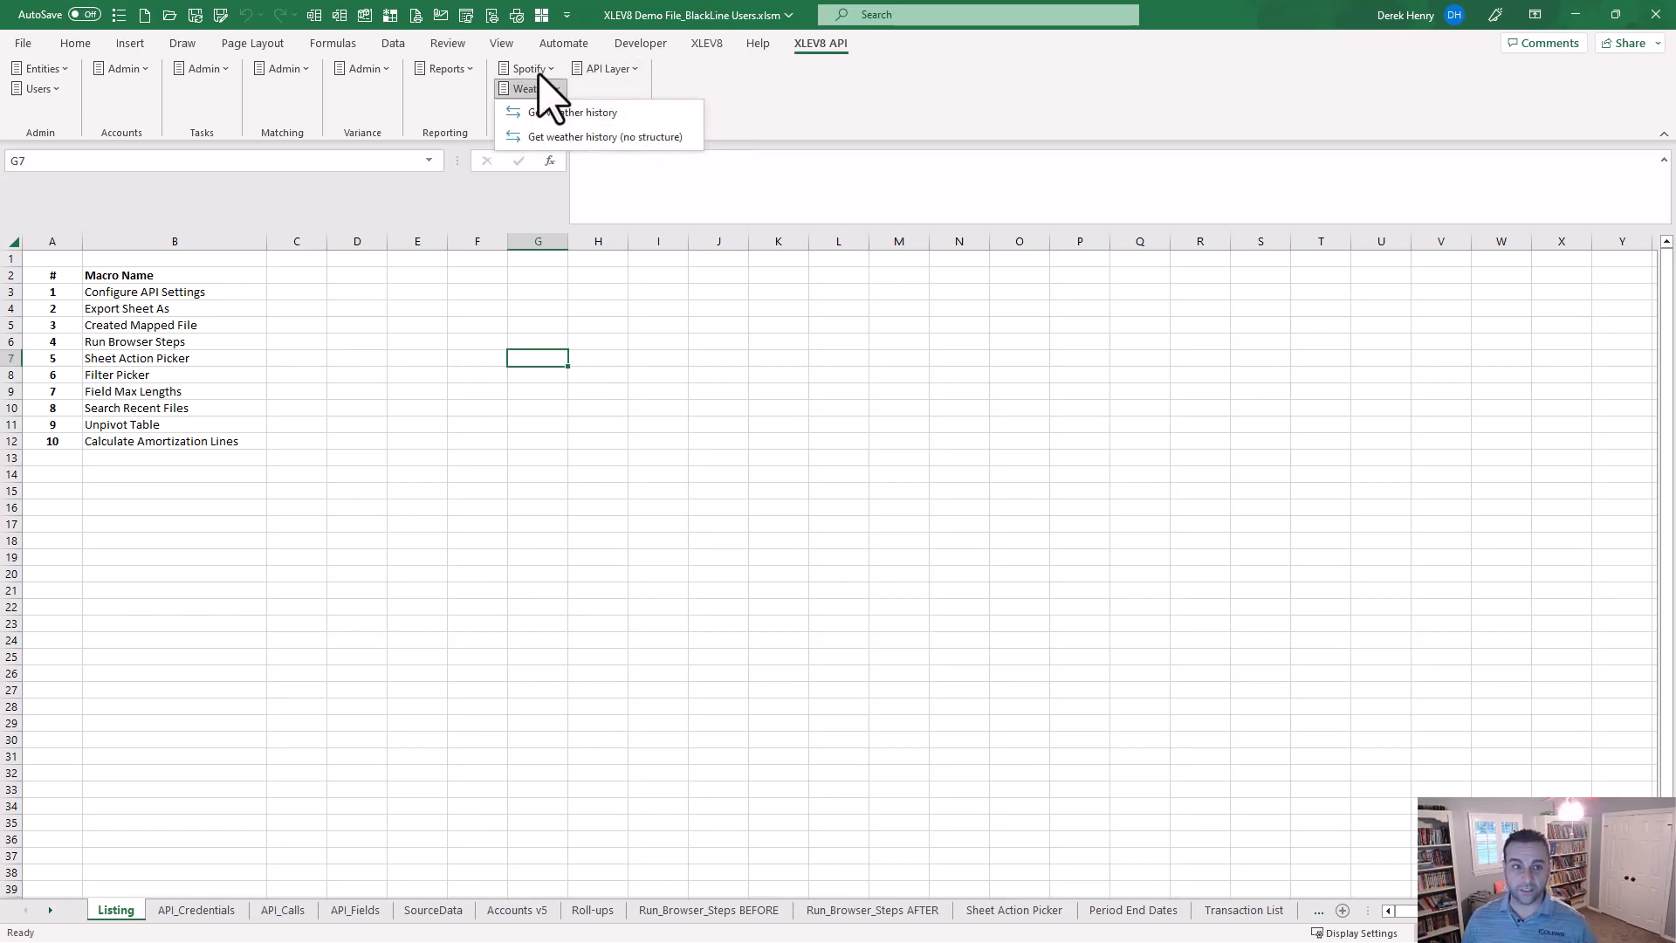
pyautogui.click(539, 70)
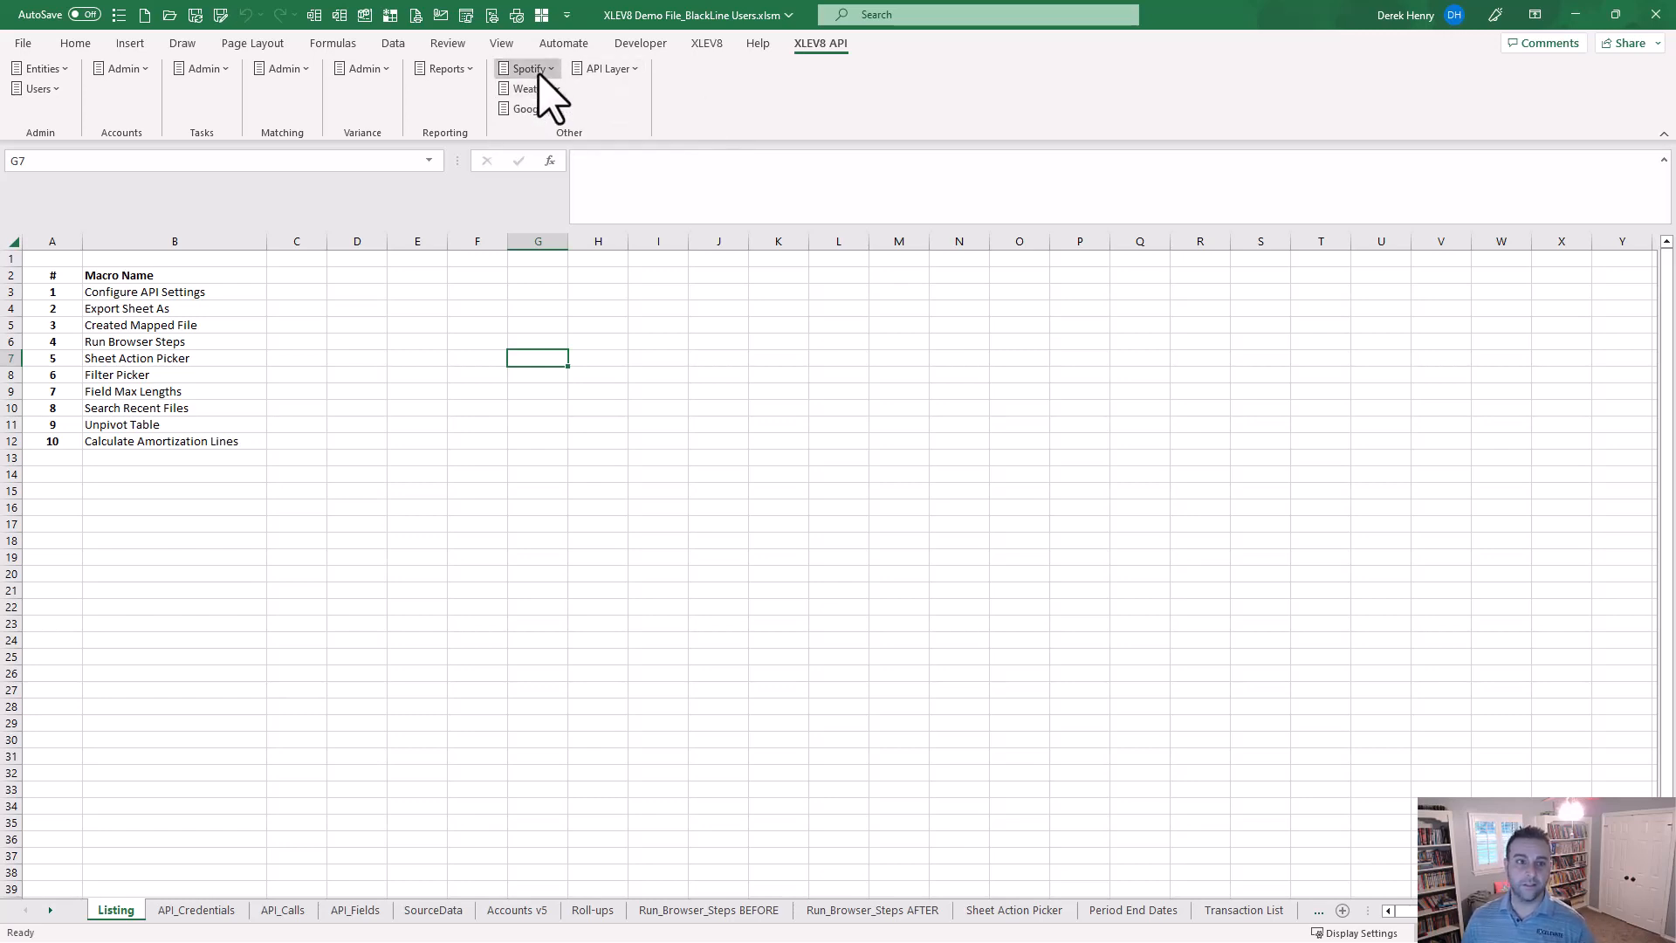
pyautogui.click(637, 72)
pyautogui.click(898, 88)
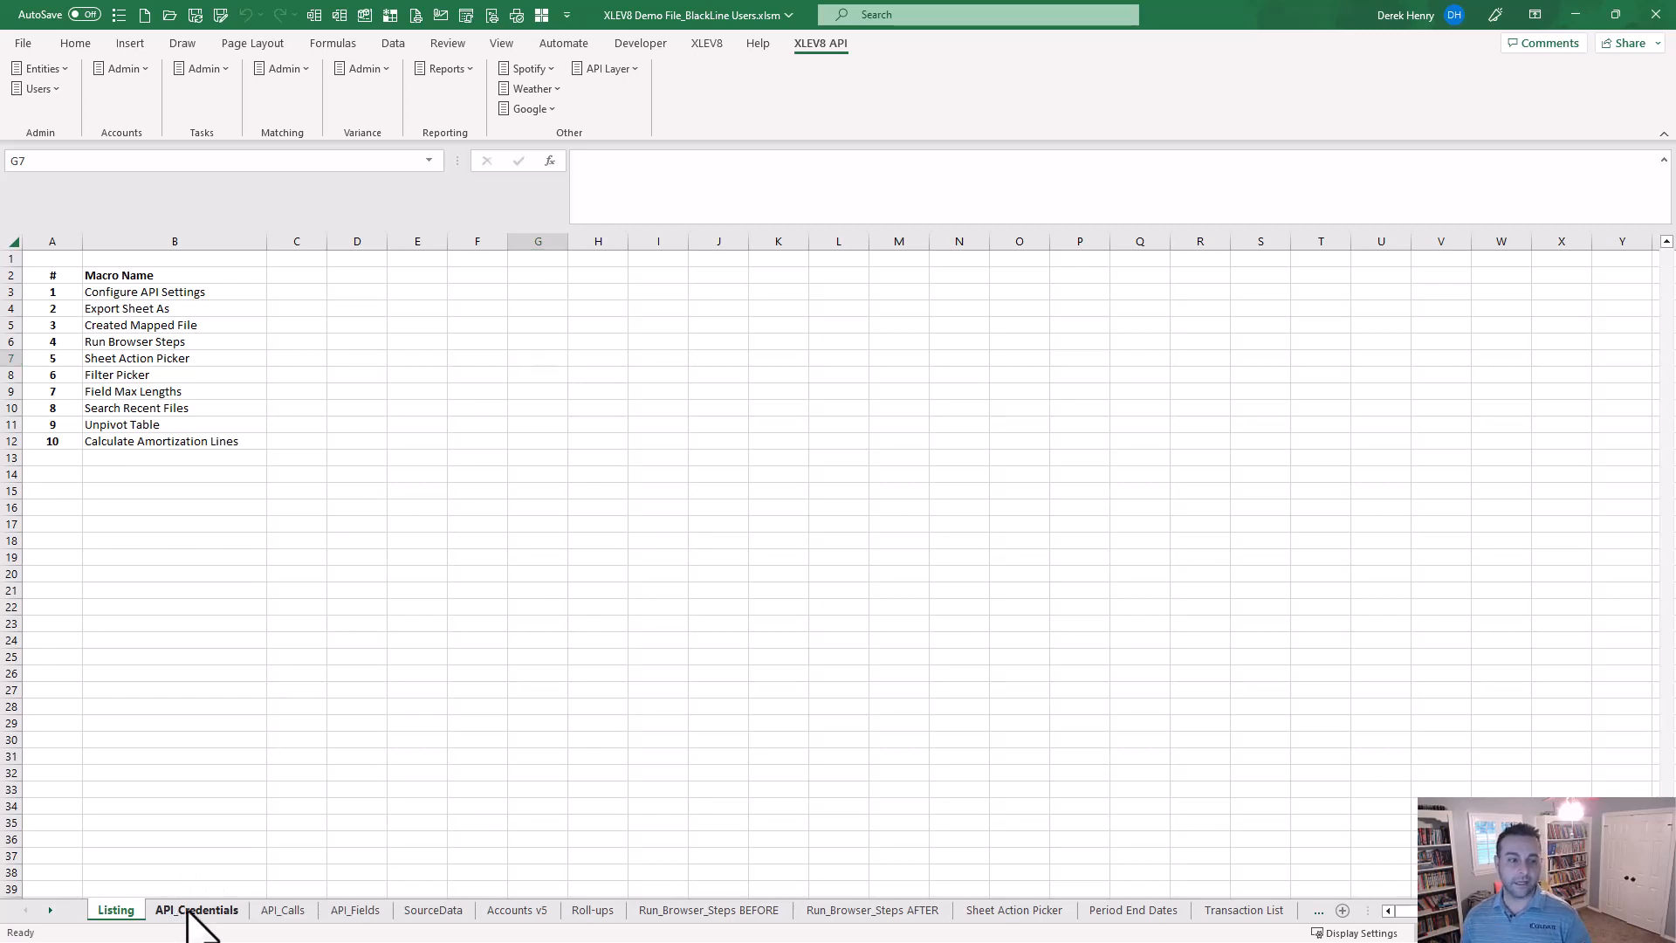
# Examine the credential field names listed on the API_Credentials sheet, including the API Key and Account URL rows
pyautogui.click(187, 910)
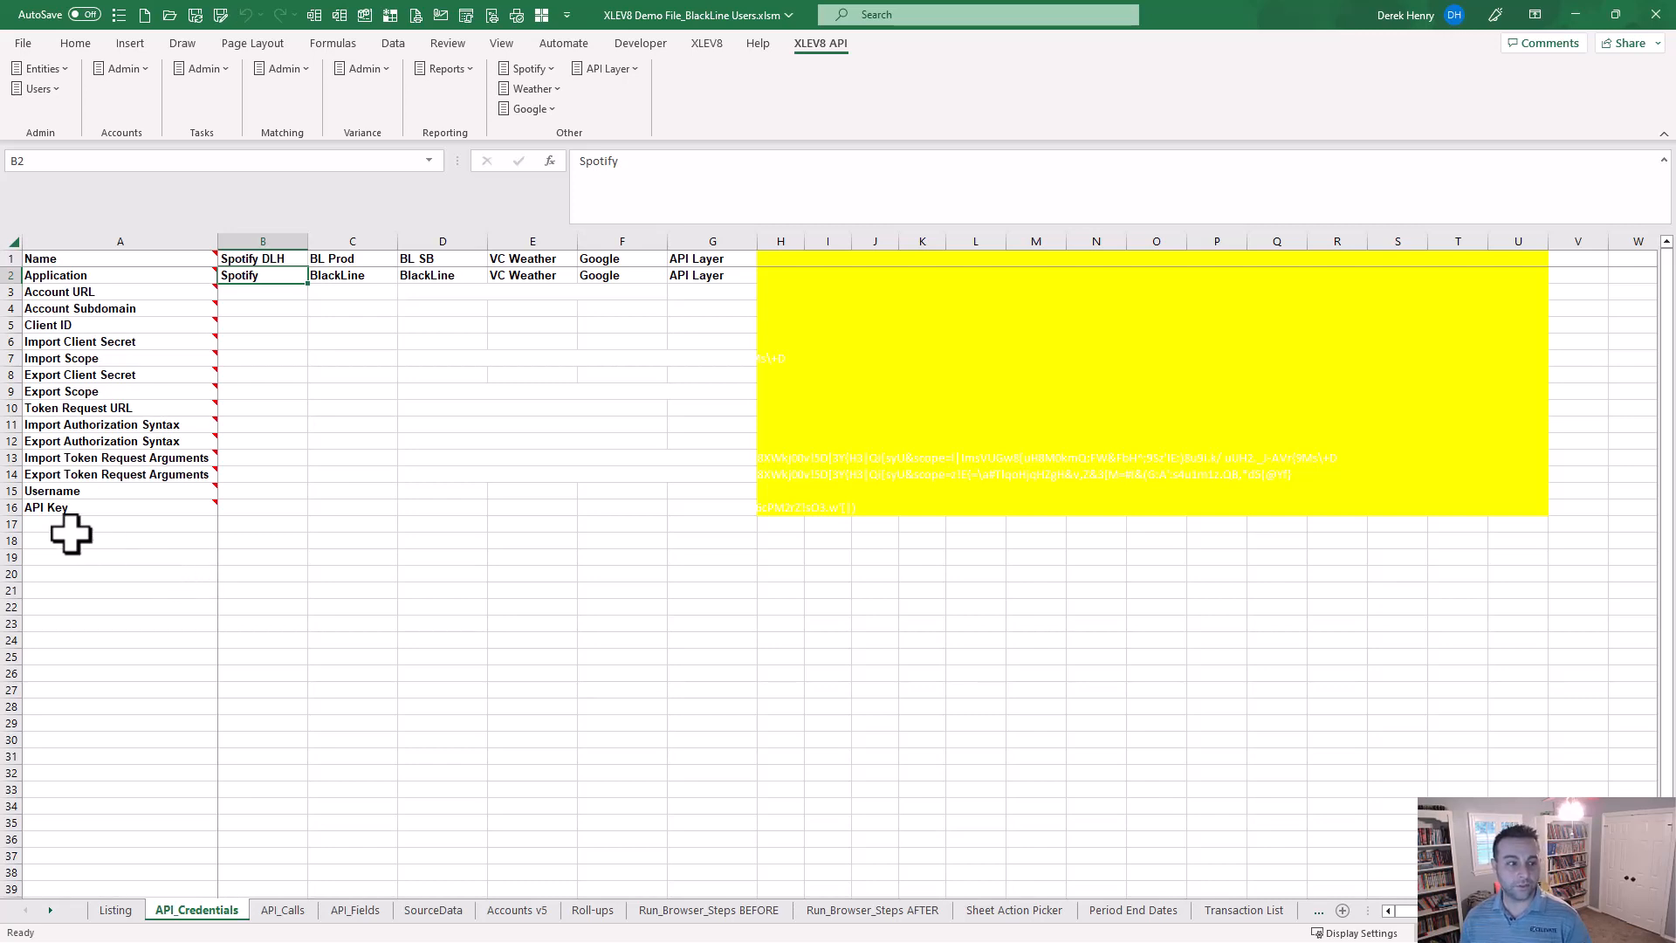
pyautogui.click(53, 506)
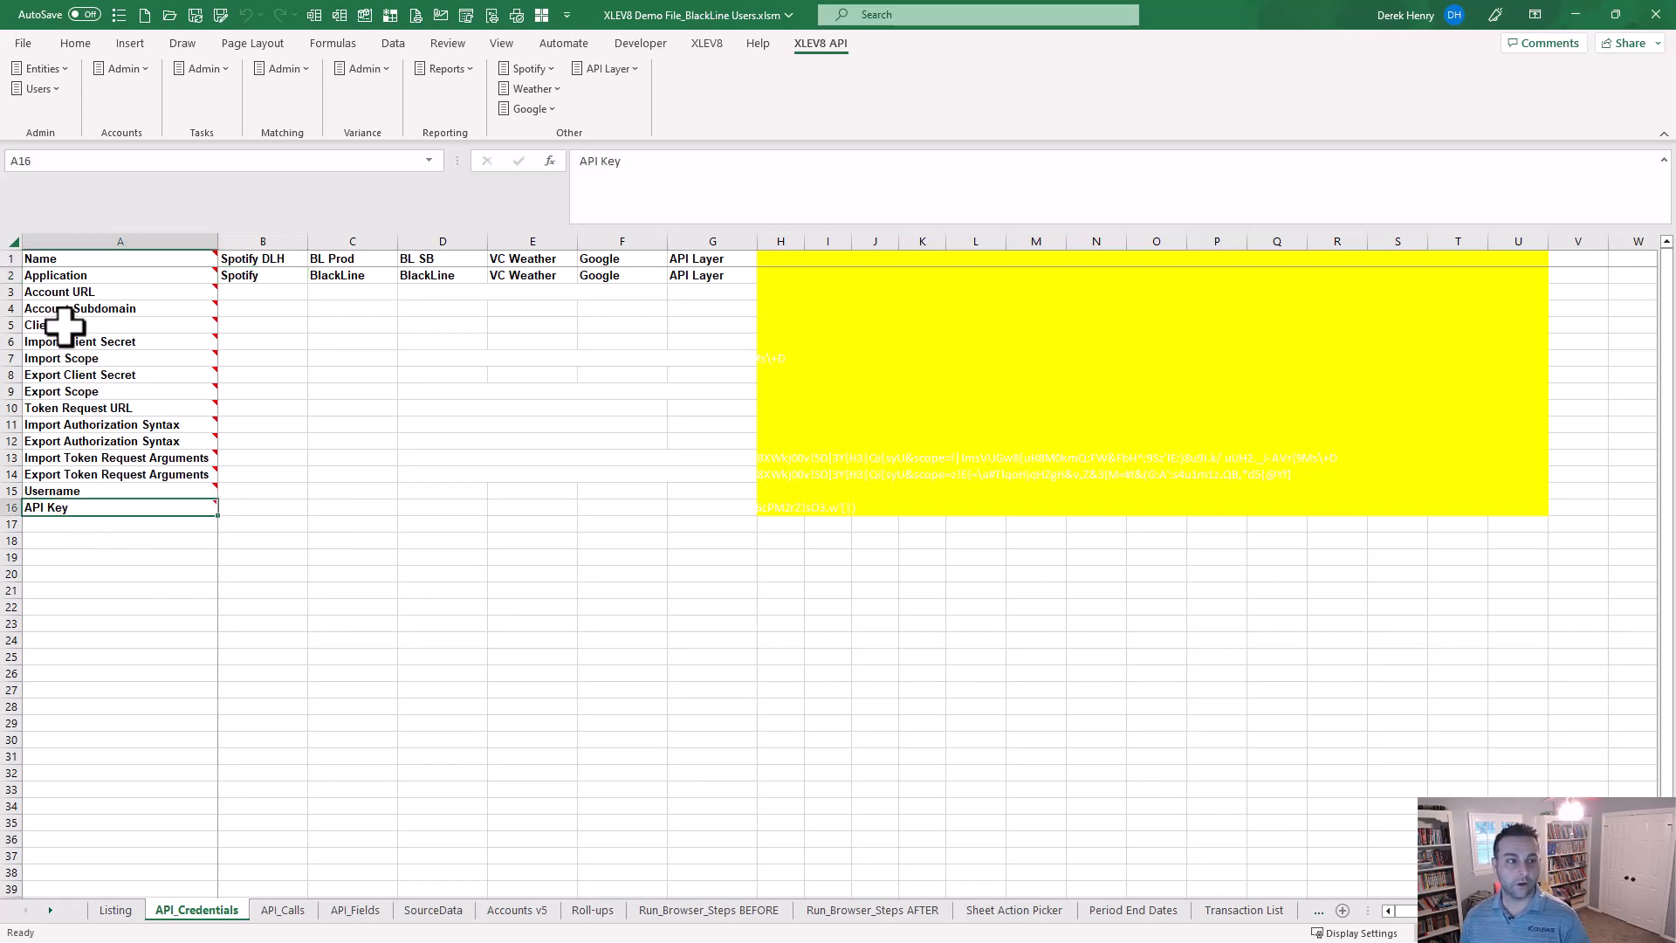
pyautogui.moveTo(62, 293)
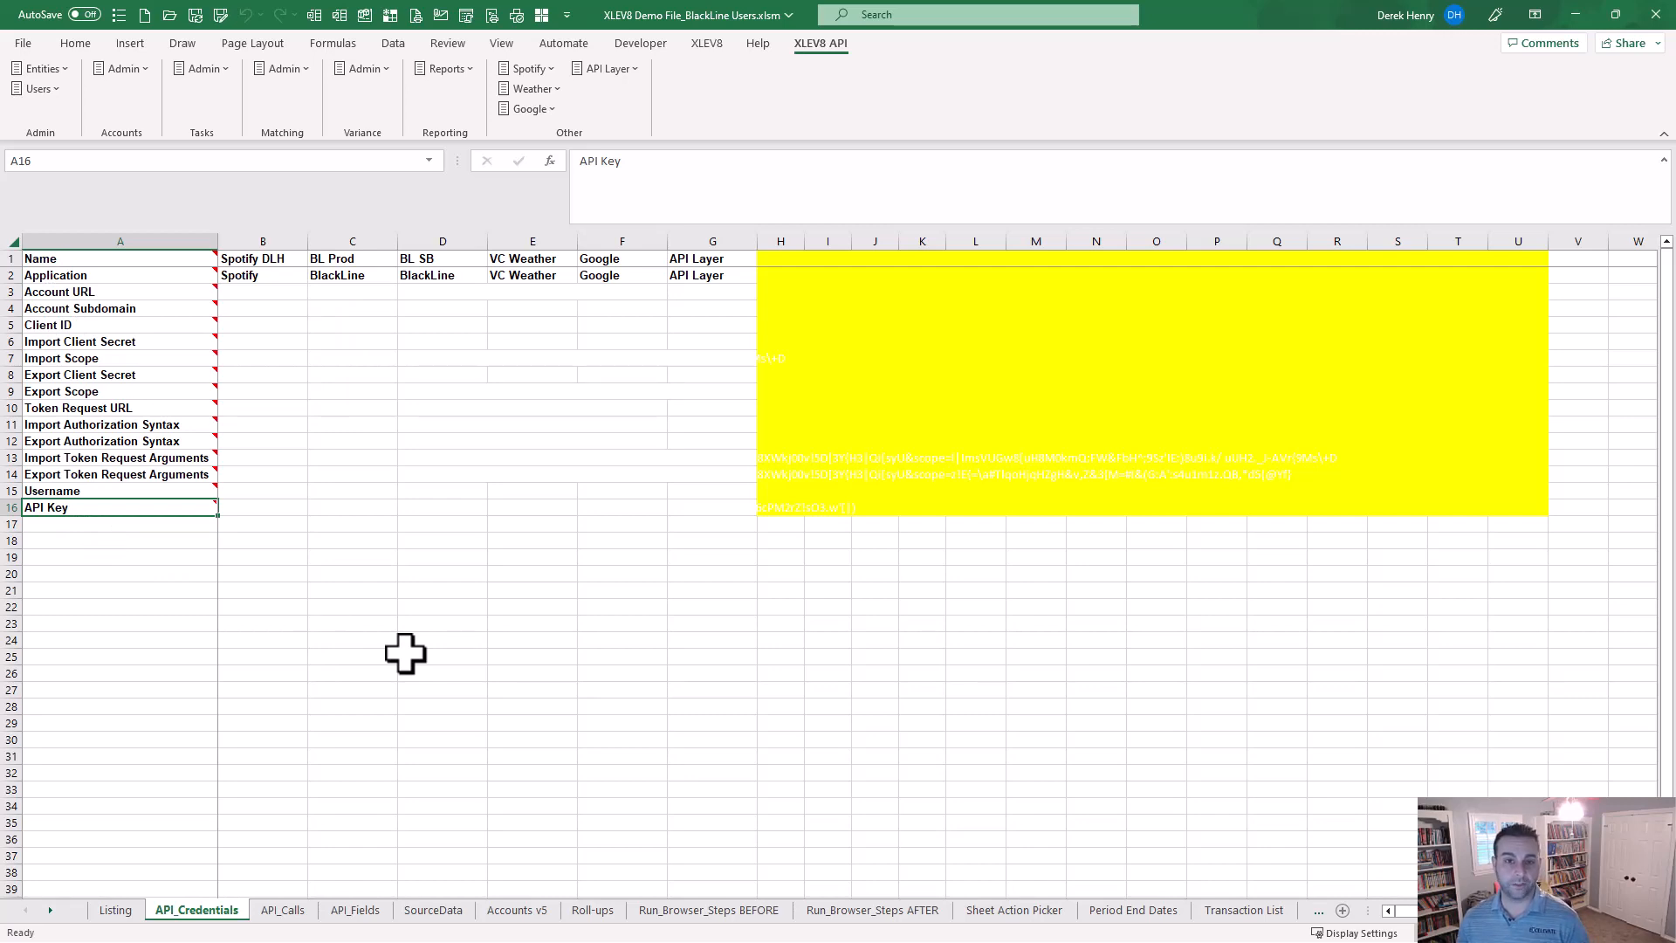
# Switch to Chrome and look through the full list of API categories on the BlackLine Developer Portal
pyautogui.hotkey('alt', 'Tab')
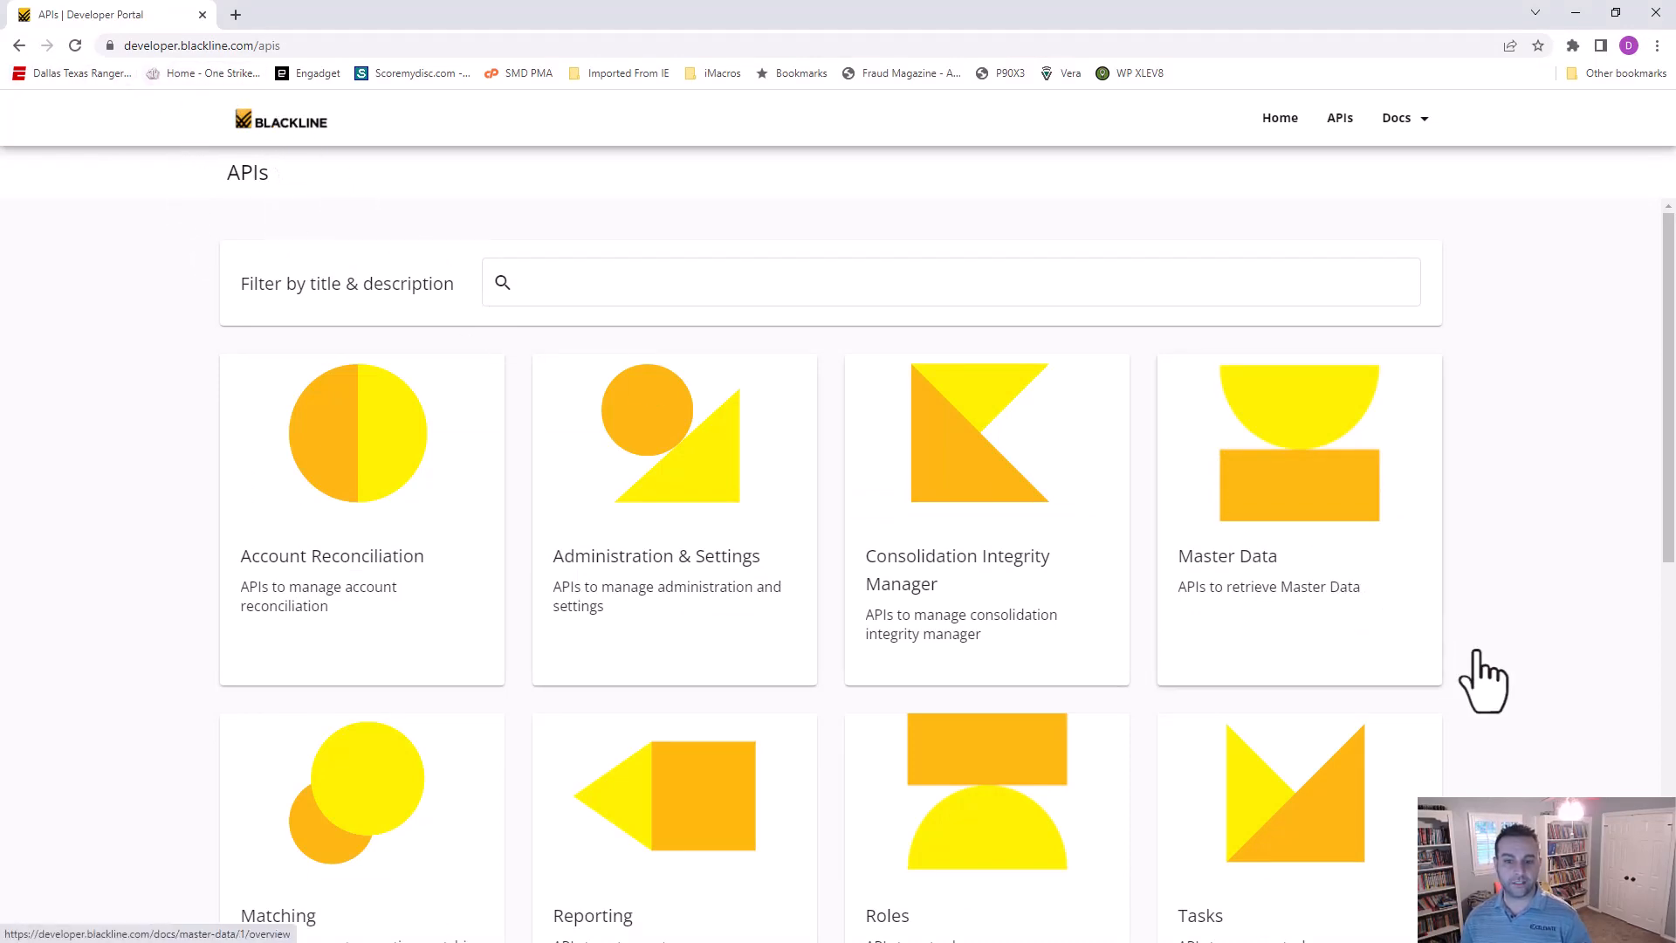
pyautogui.scroll(-8, 1489, 673)
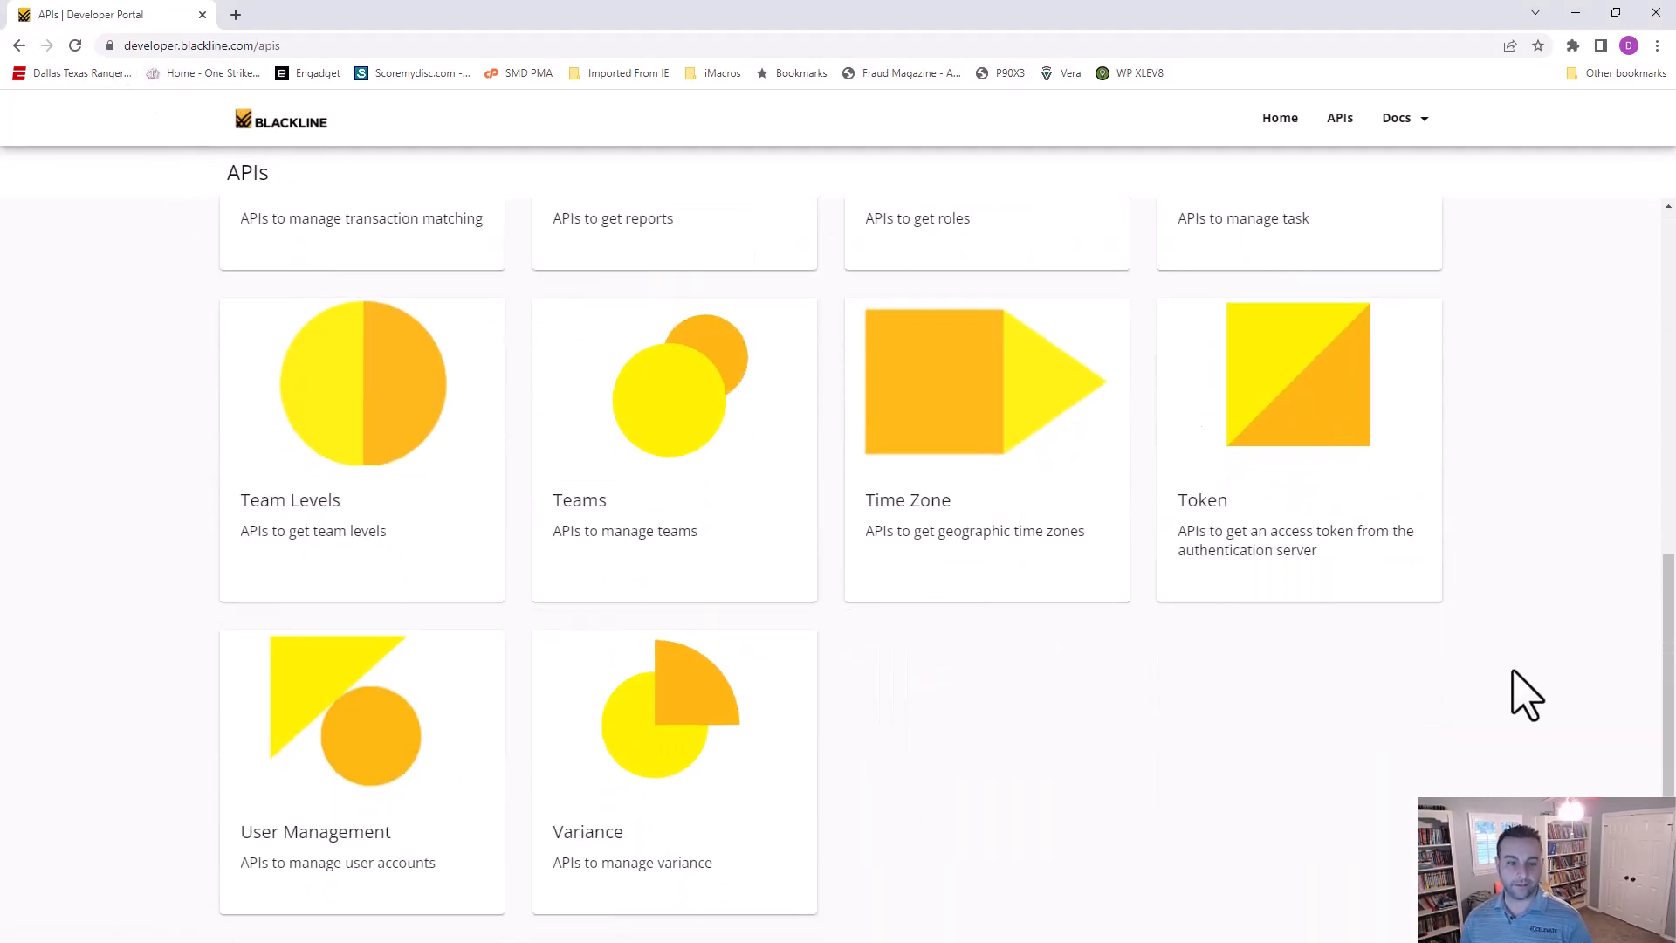
pyautogui.scroll(-1, 1514, 674)
pyautogui.scroll(9, 1527, 694)
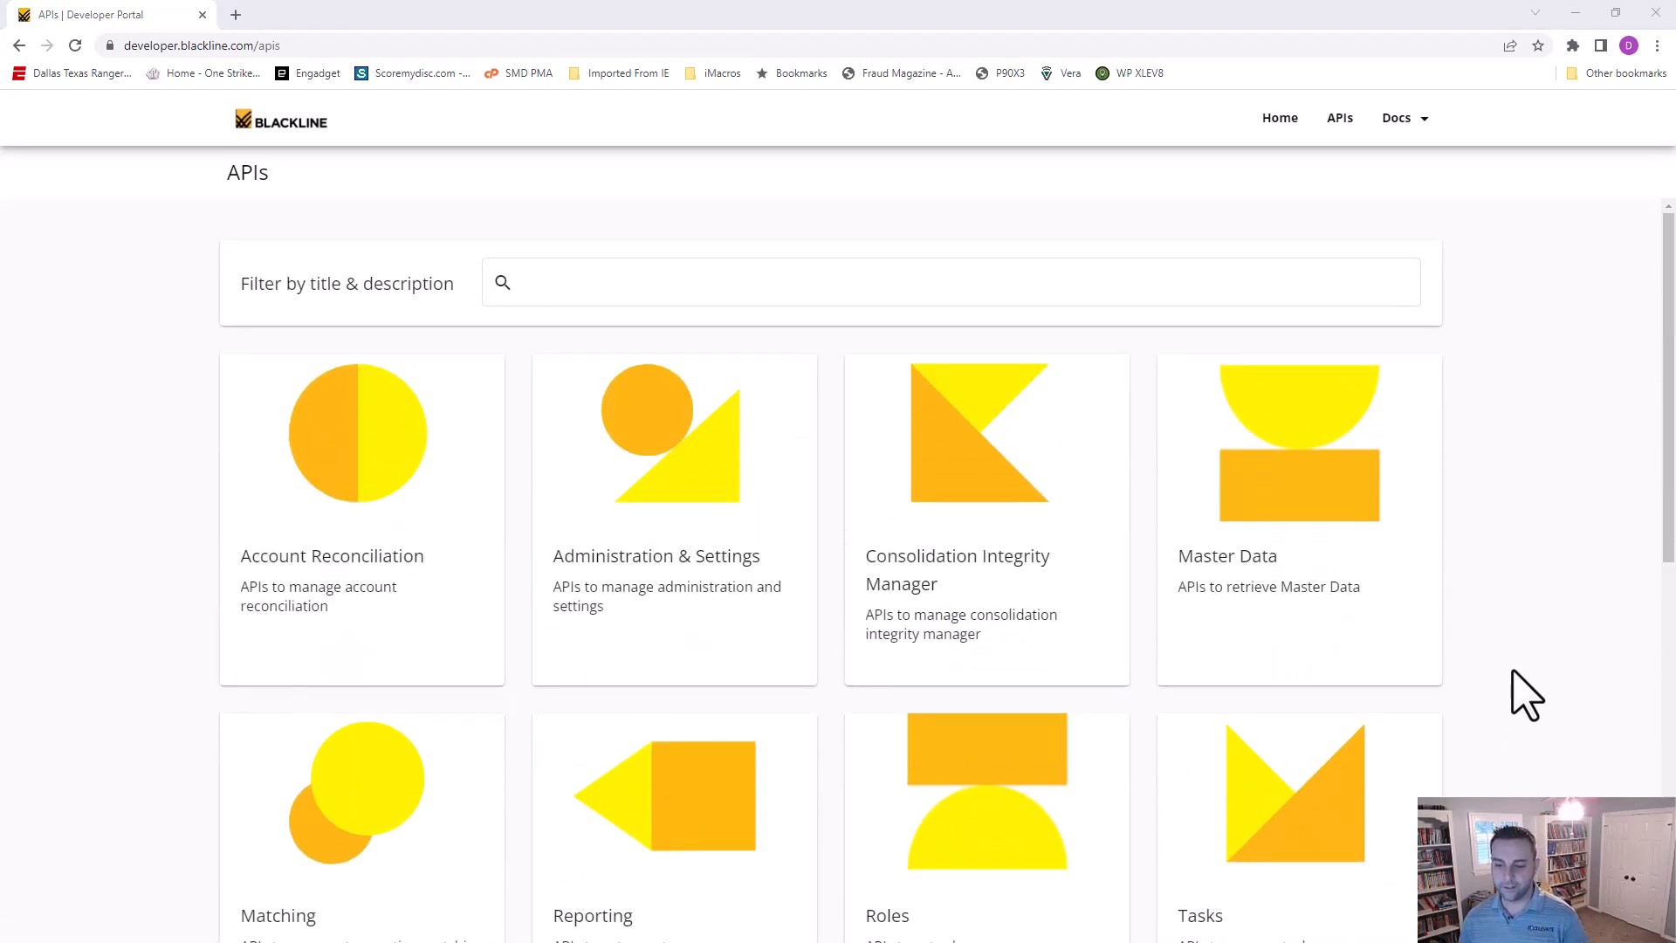
# Return to Excel and check the endpoint URL and description of the Users call on the API_Calls sheet
pyautogui.hotkey('alt', 'Tab')
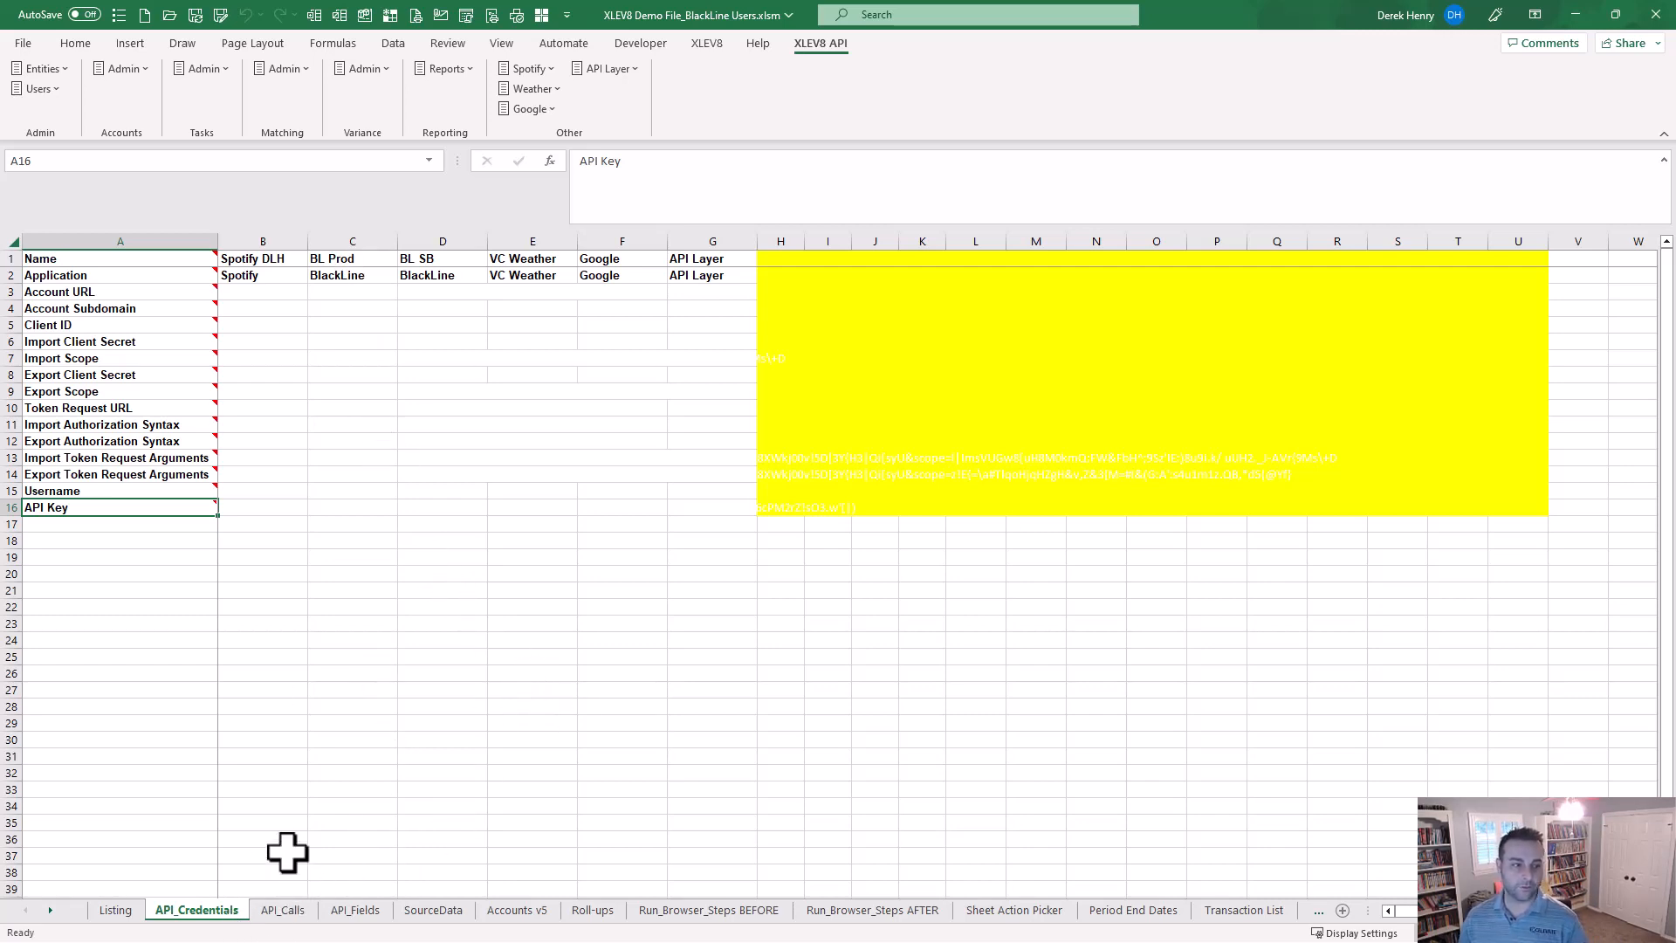
pyautogui.click(285, 913)
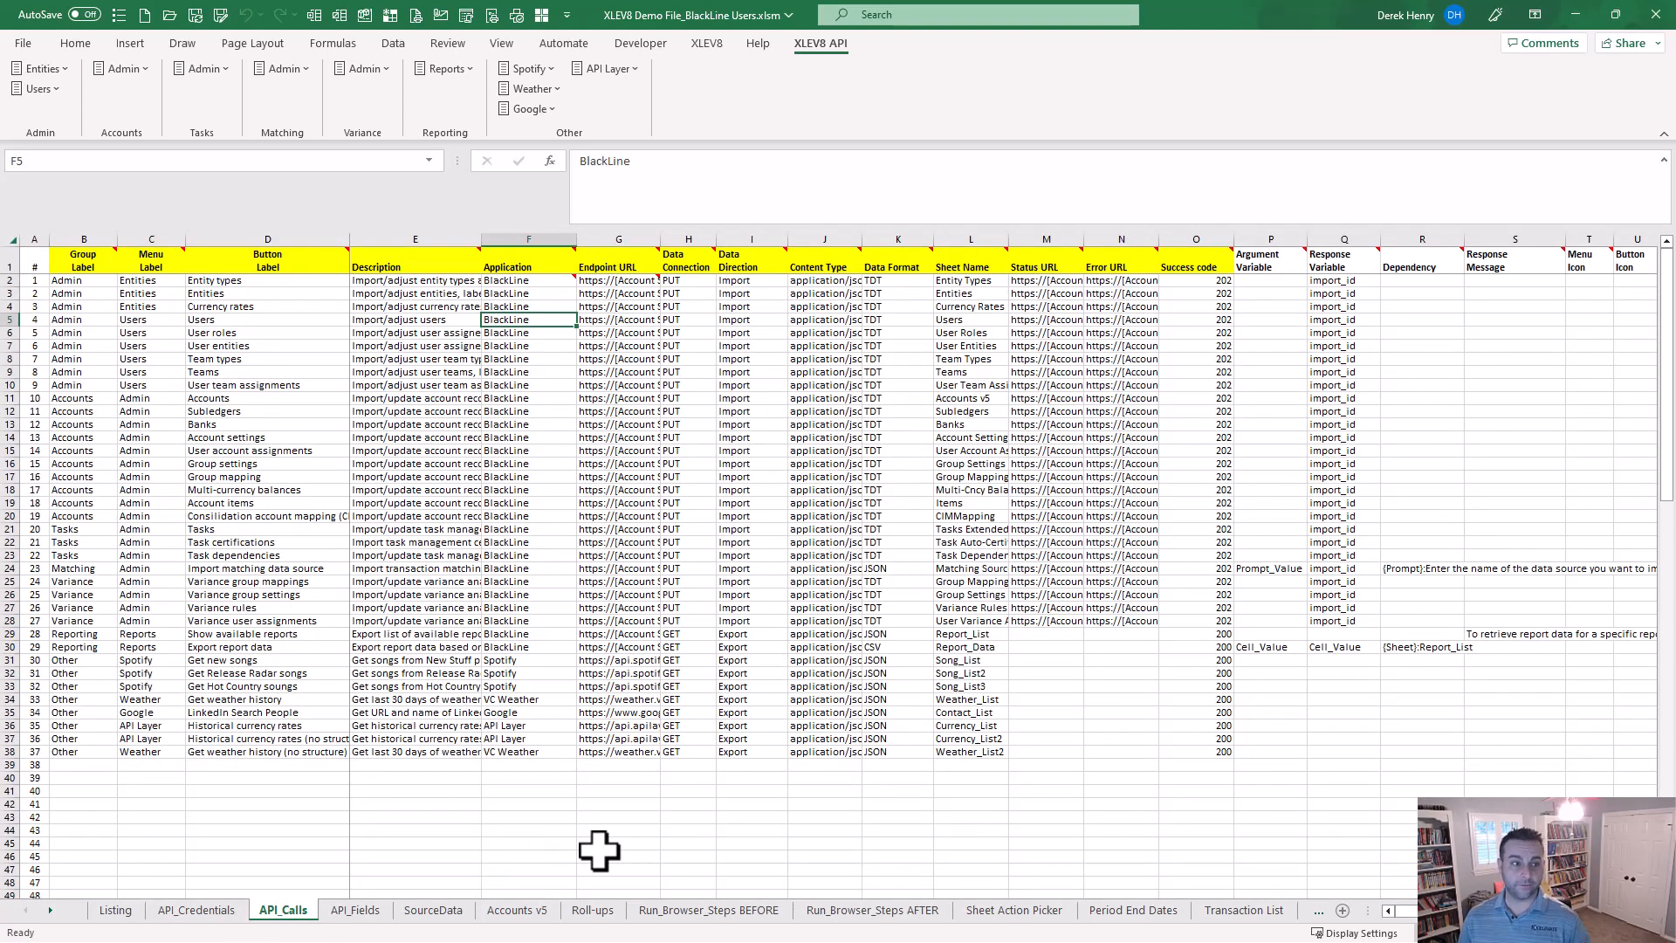
pyautogui.click(628, 321)
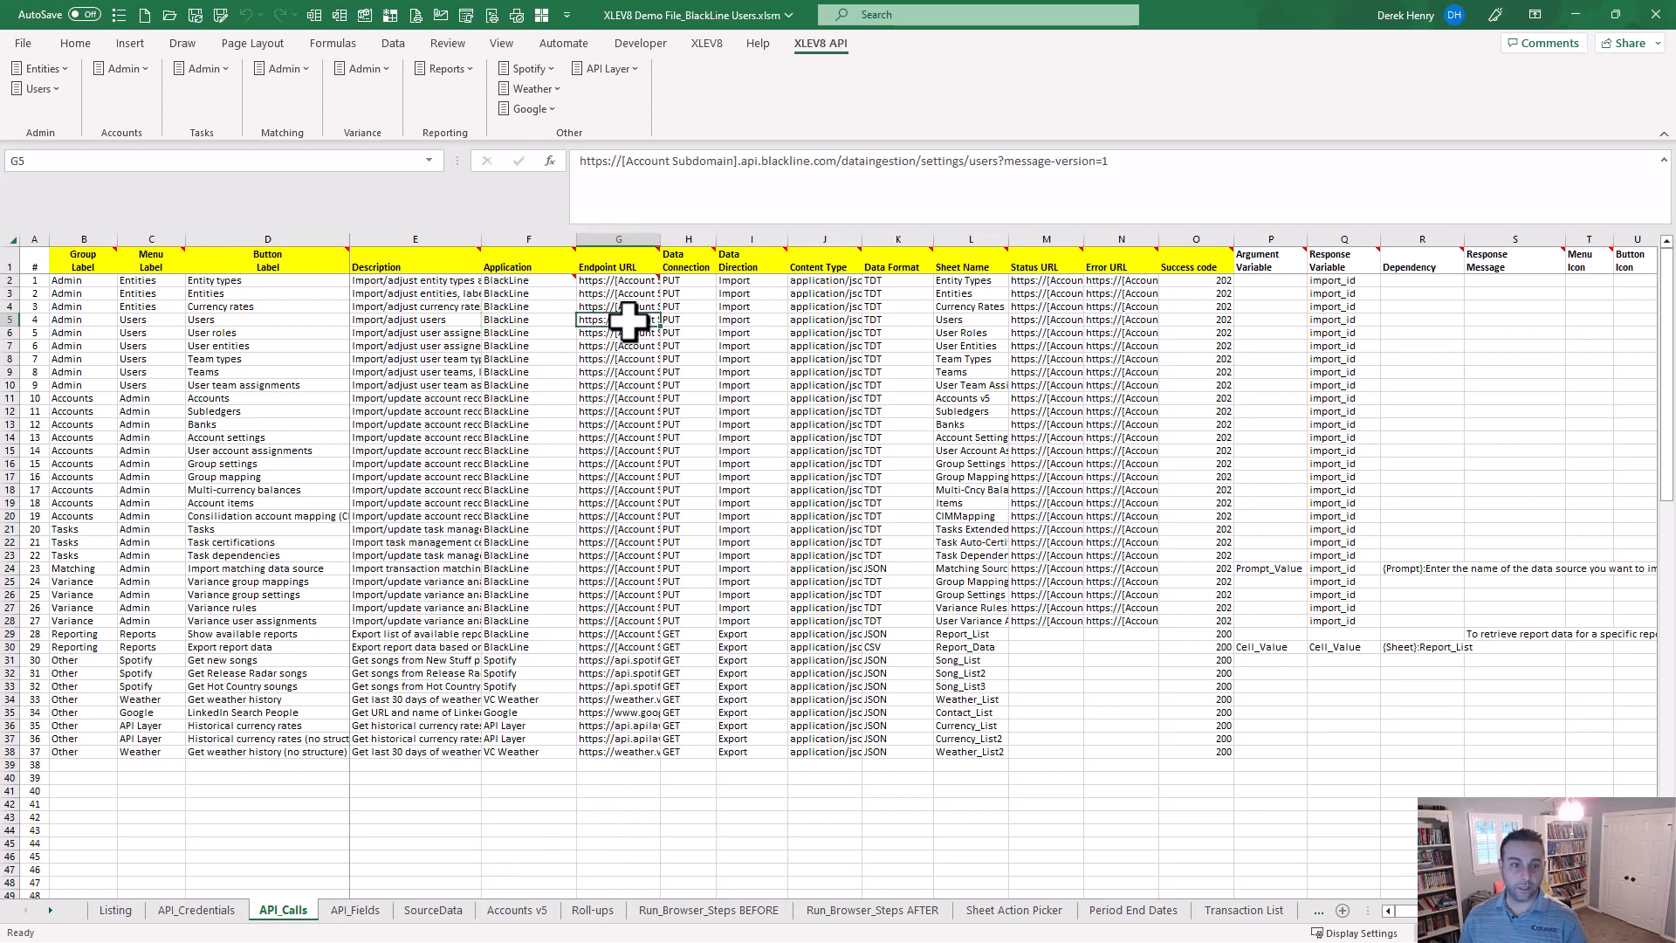
pyautogui.click(437, 321)
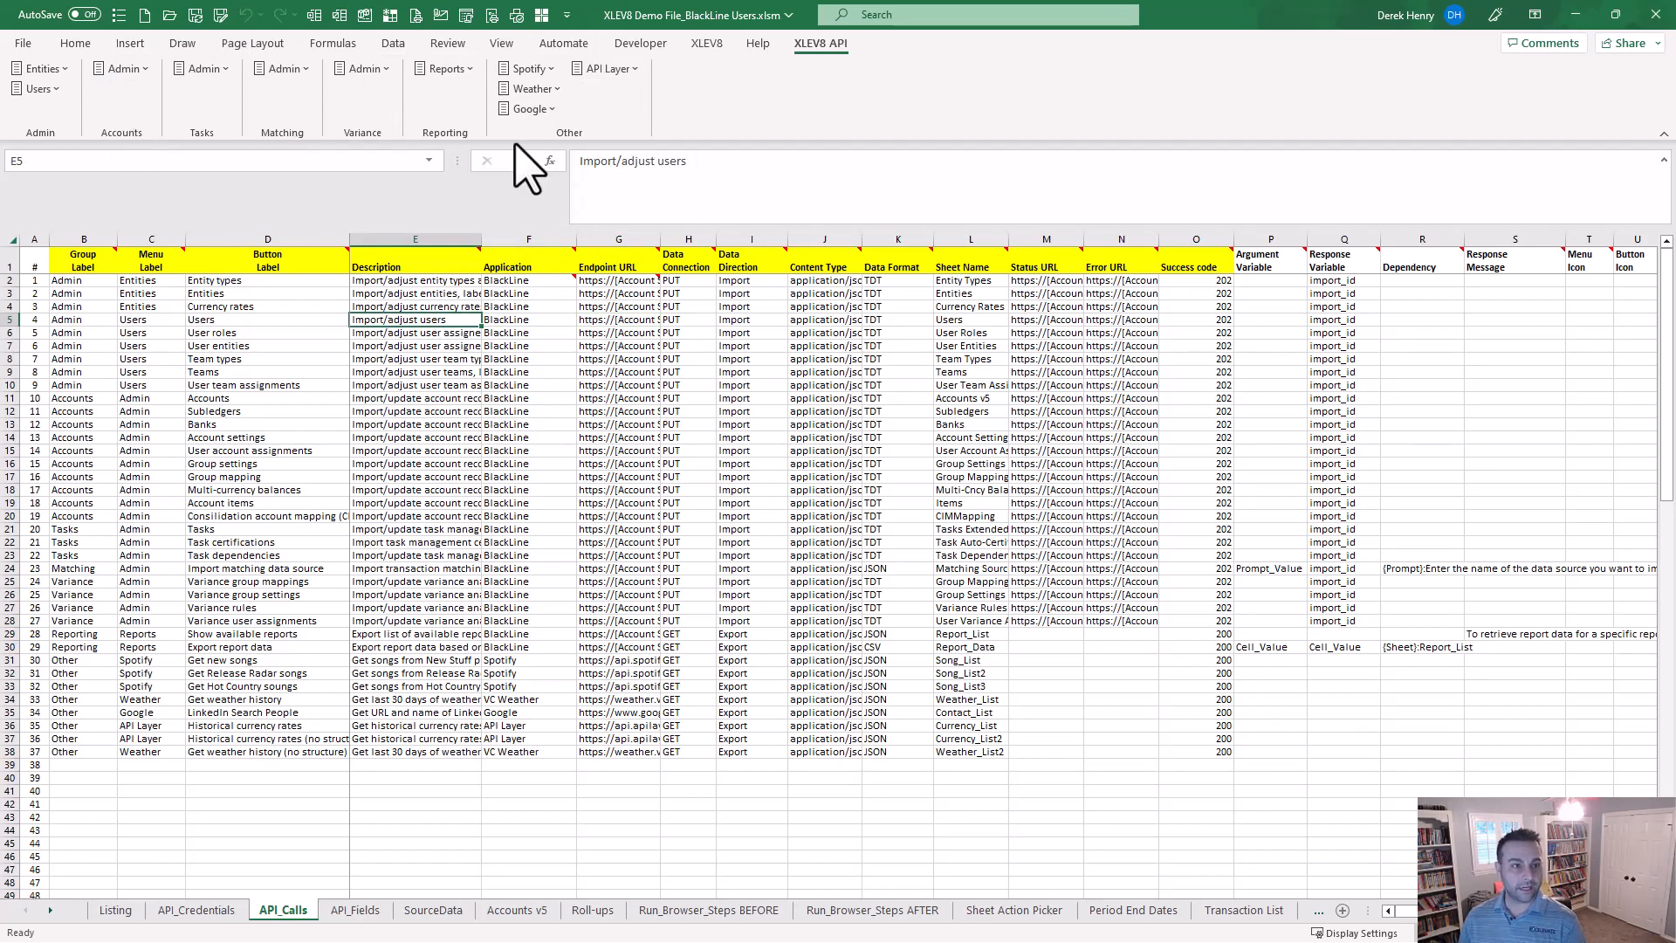
# Look through the Entities and Users commands in the Admin group of XLEV8 API
pyautogui.click(58, 68)
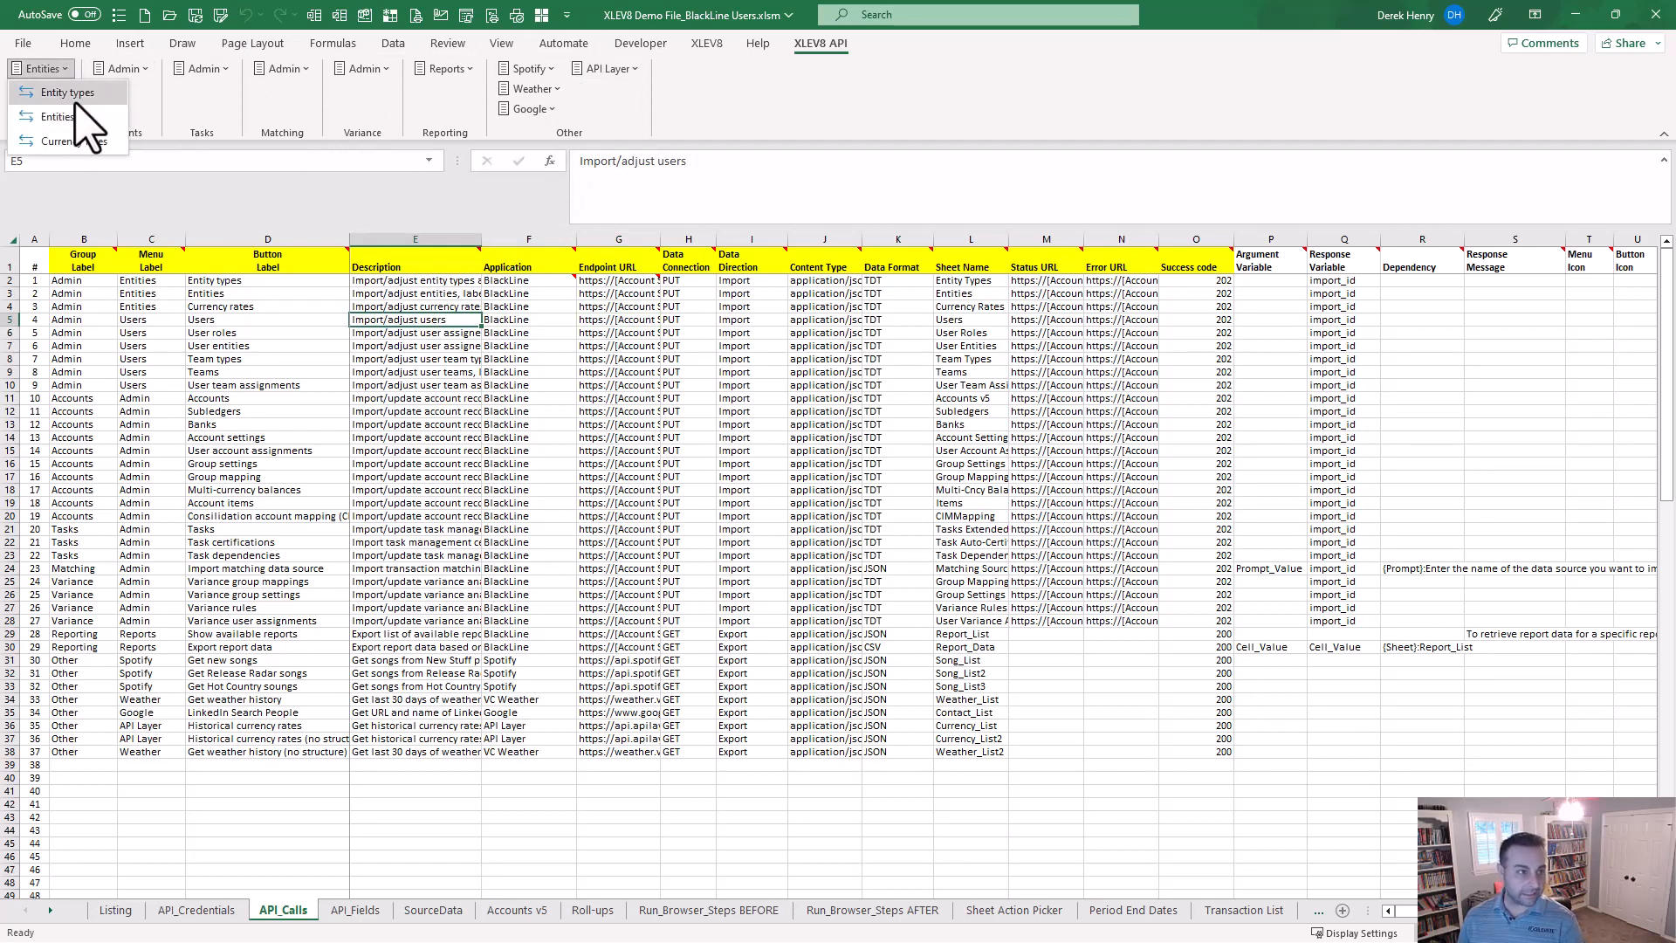
pyautogui.click(165, 143)
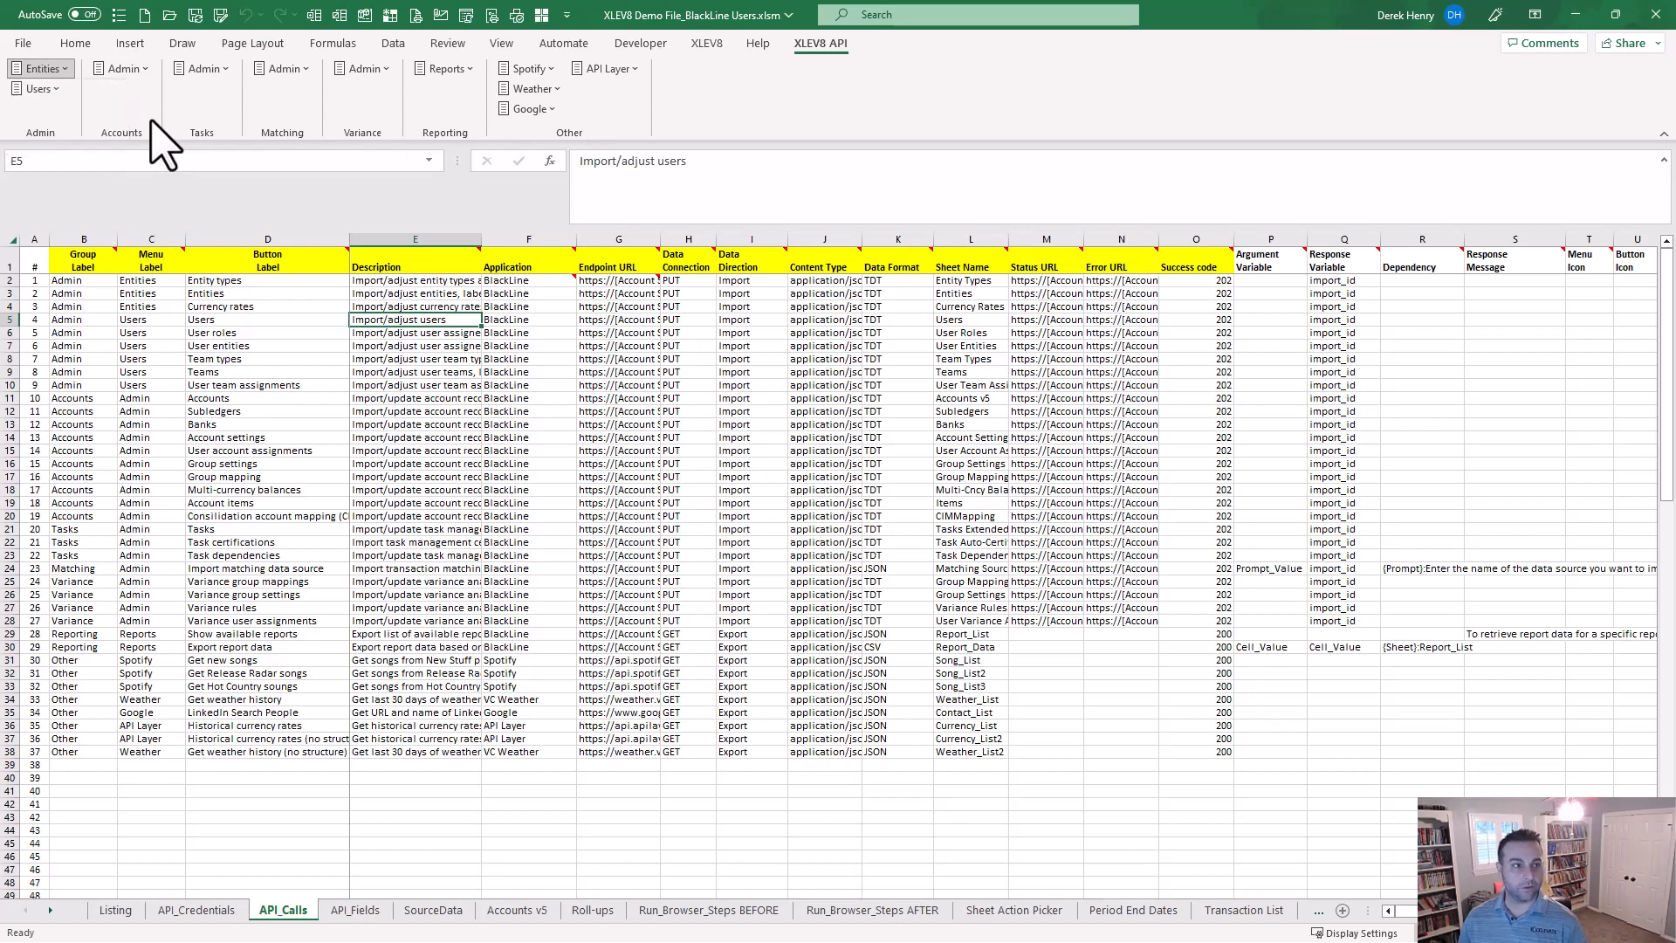
pyautogui.click(58, 91)
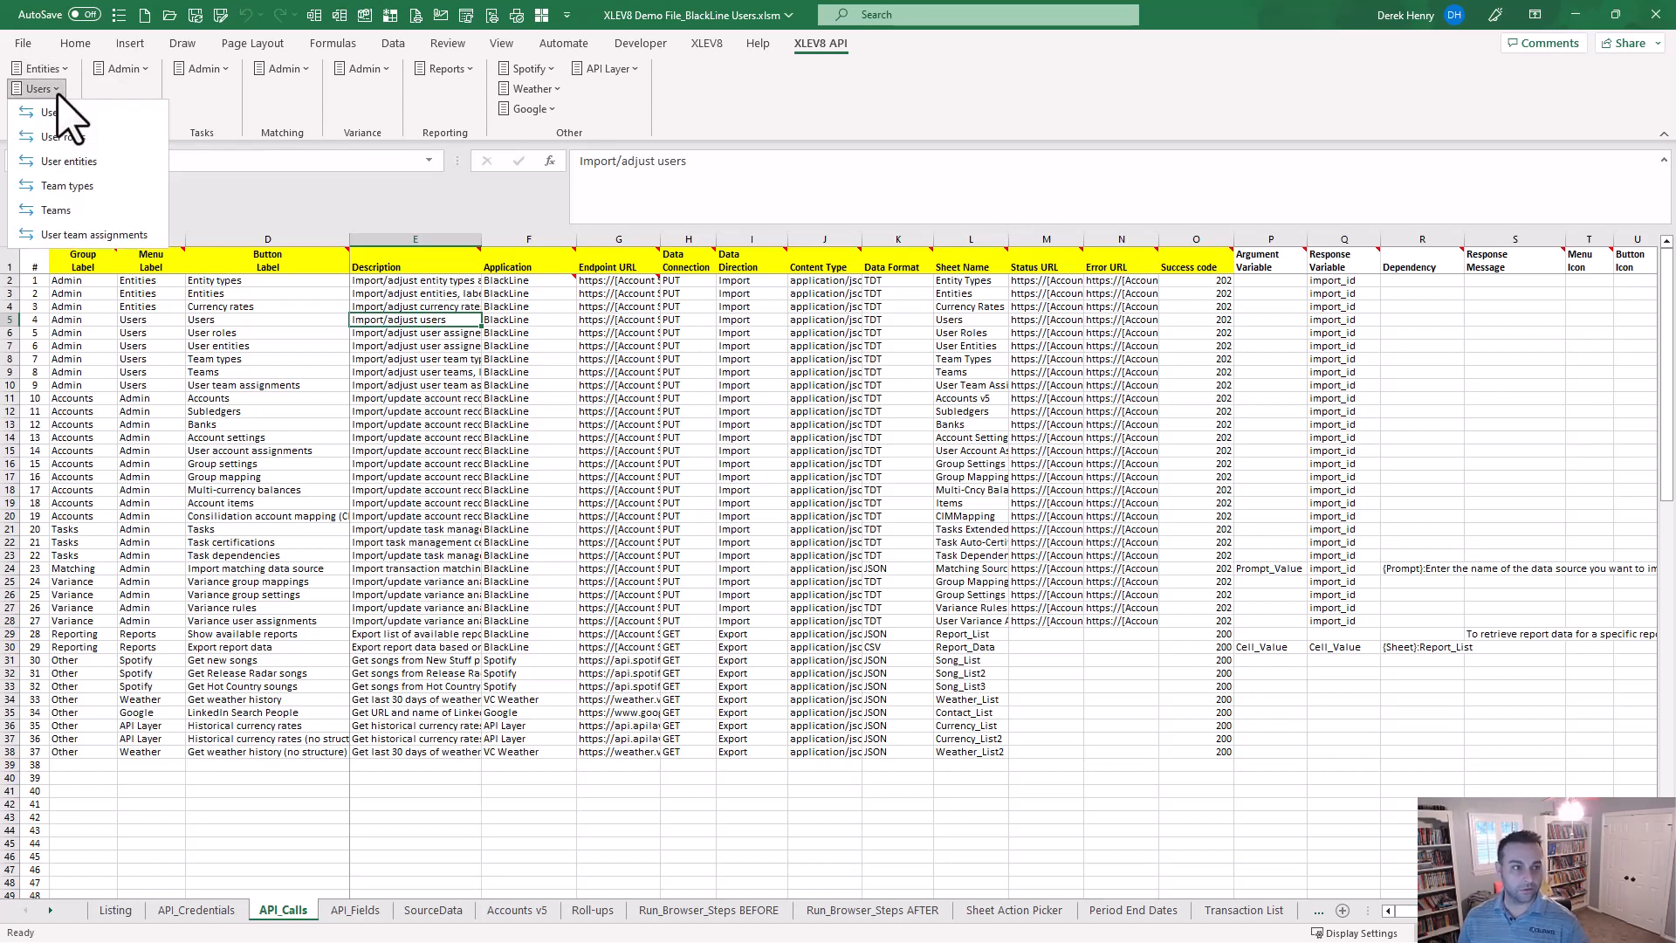
pyautogui.click(225, 112)
# Inspect the group label, menu label, button label and description of the Entity types call
pyautogui.click(70, 279)
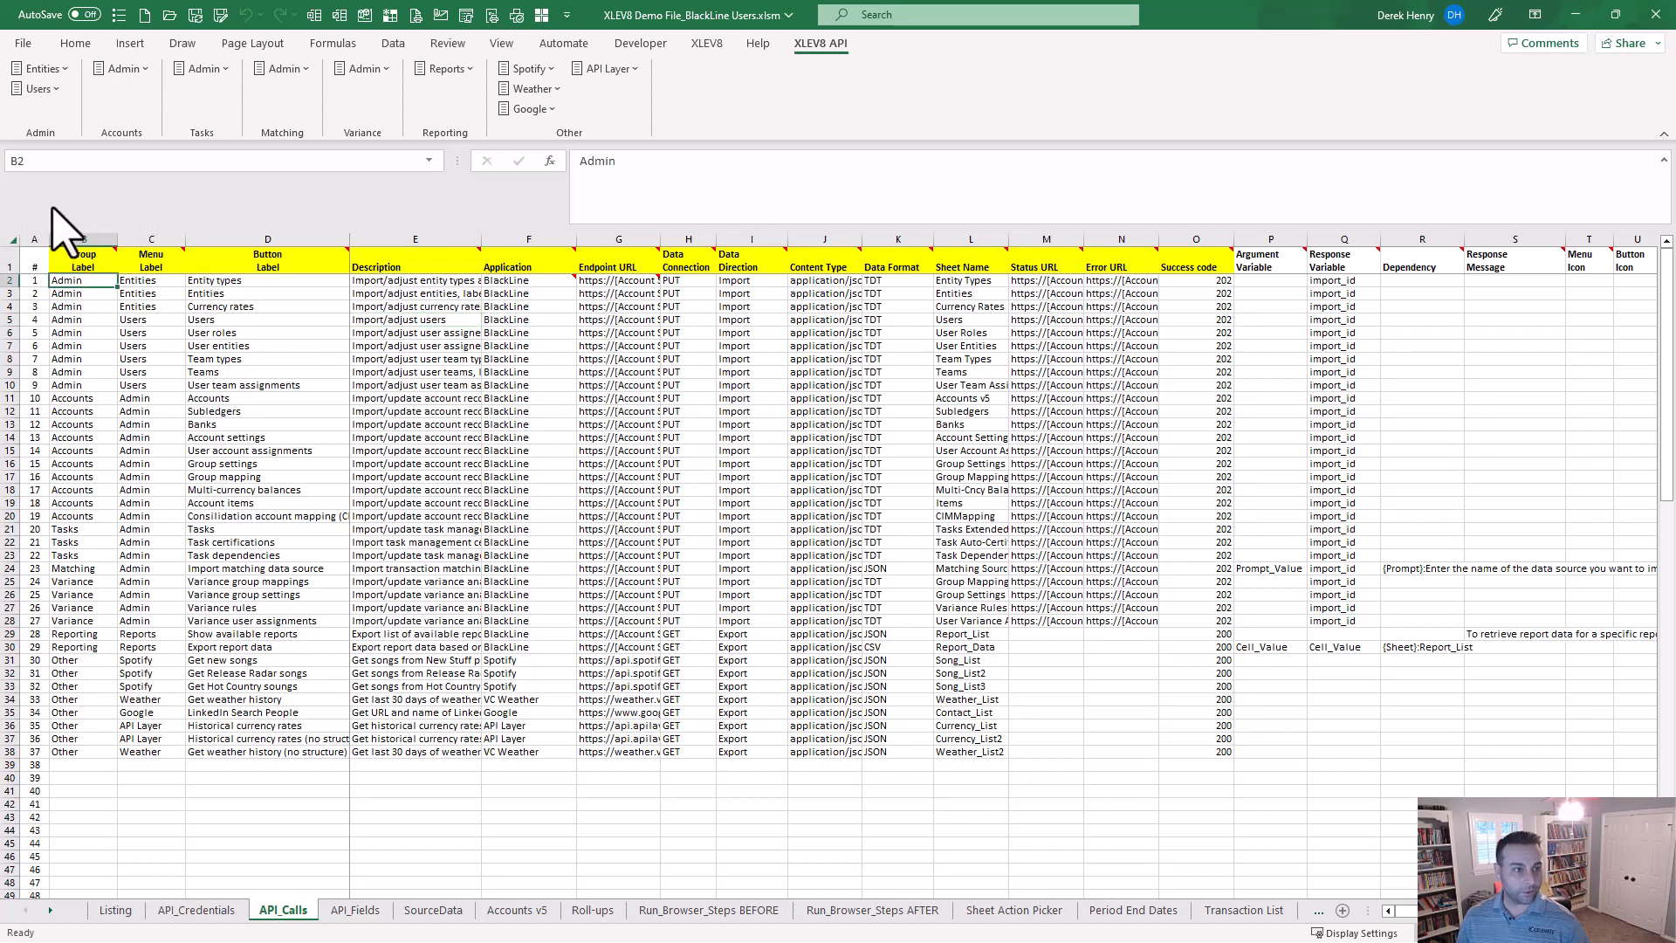
pyautogui.click(154, 281)
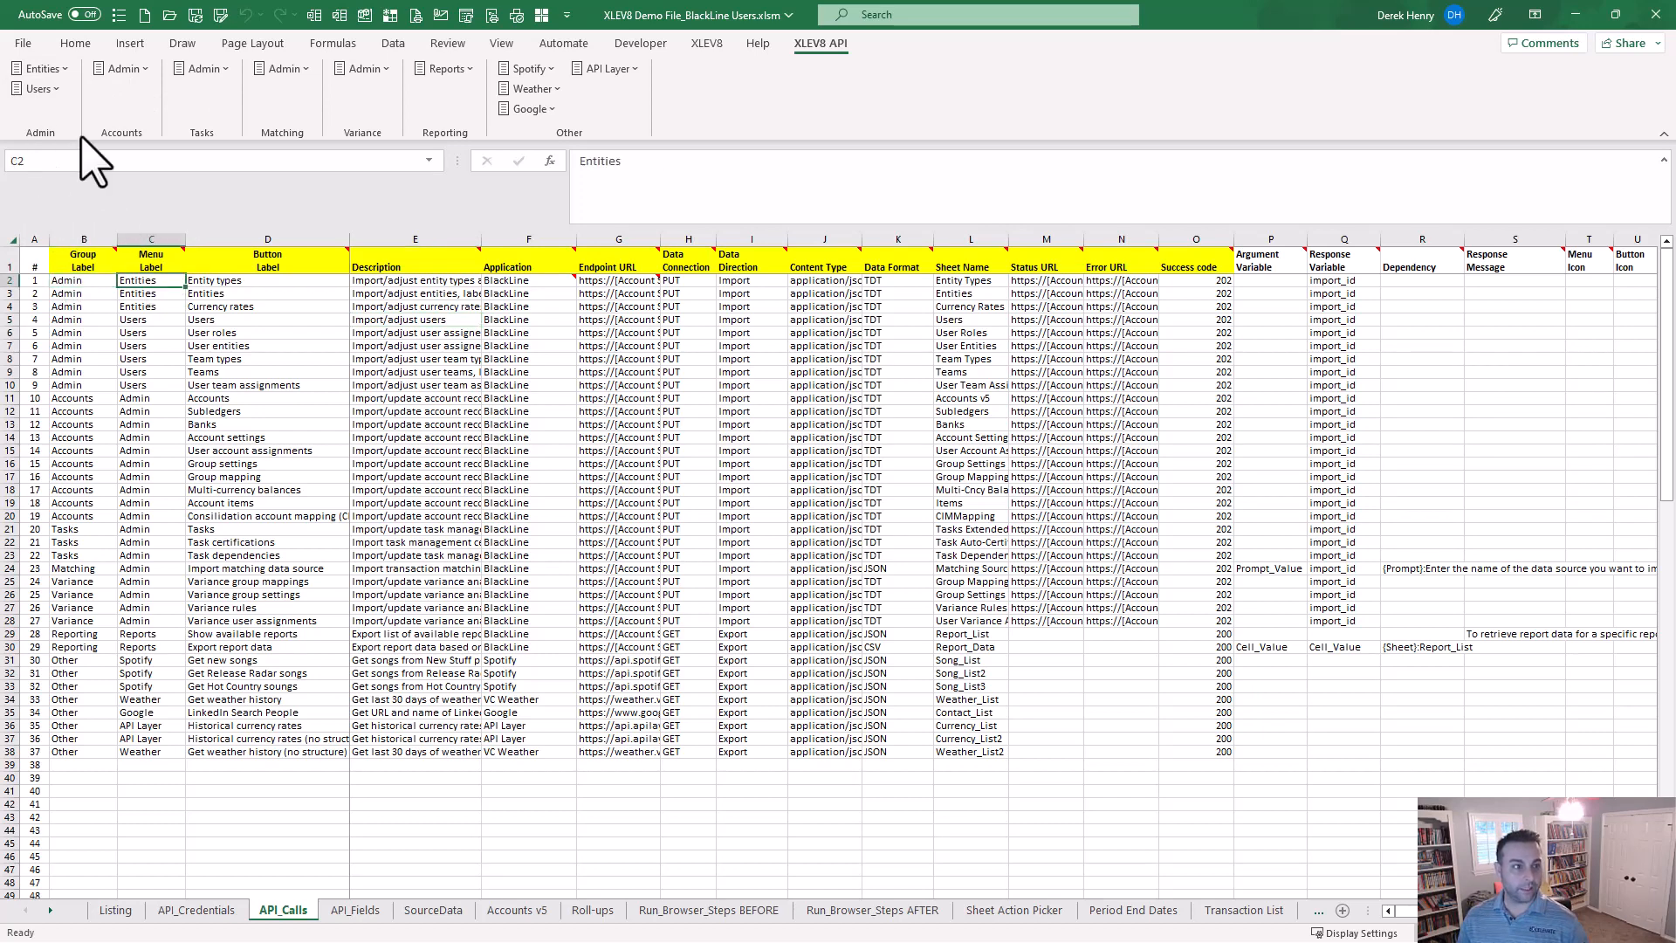
pyautogui.click(290, 279)
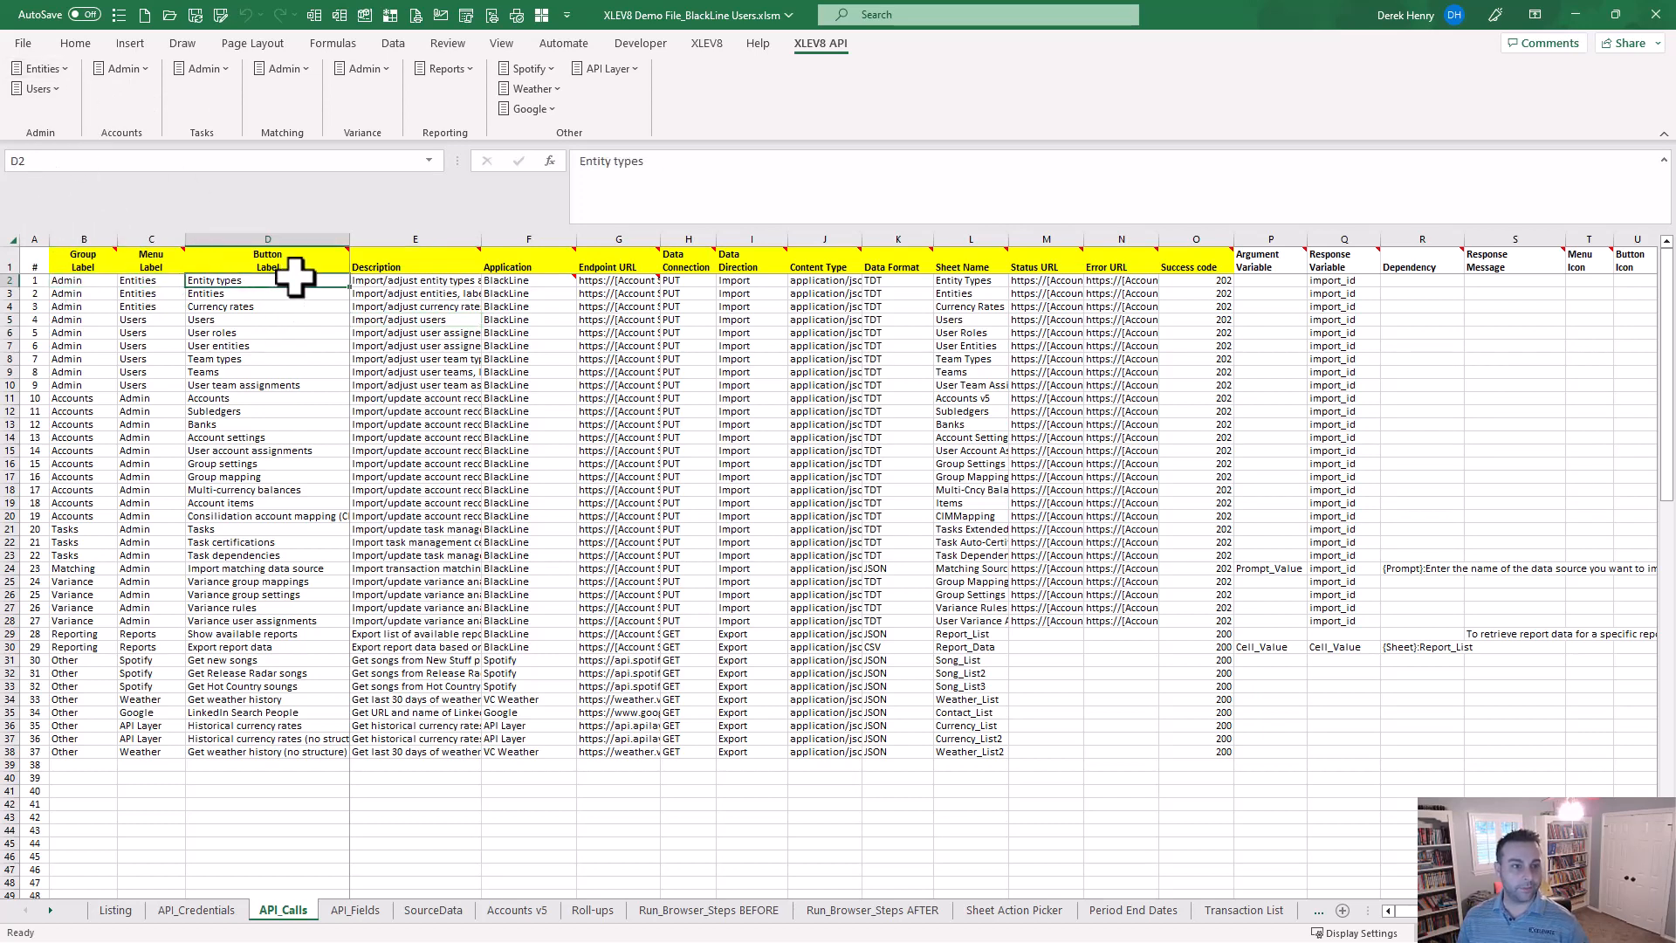
pyautogui.click(393, 280)
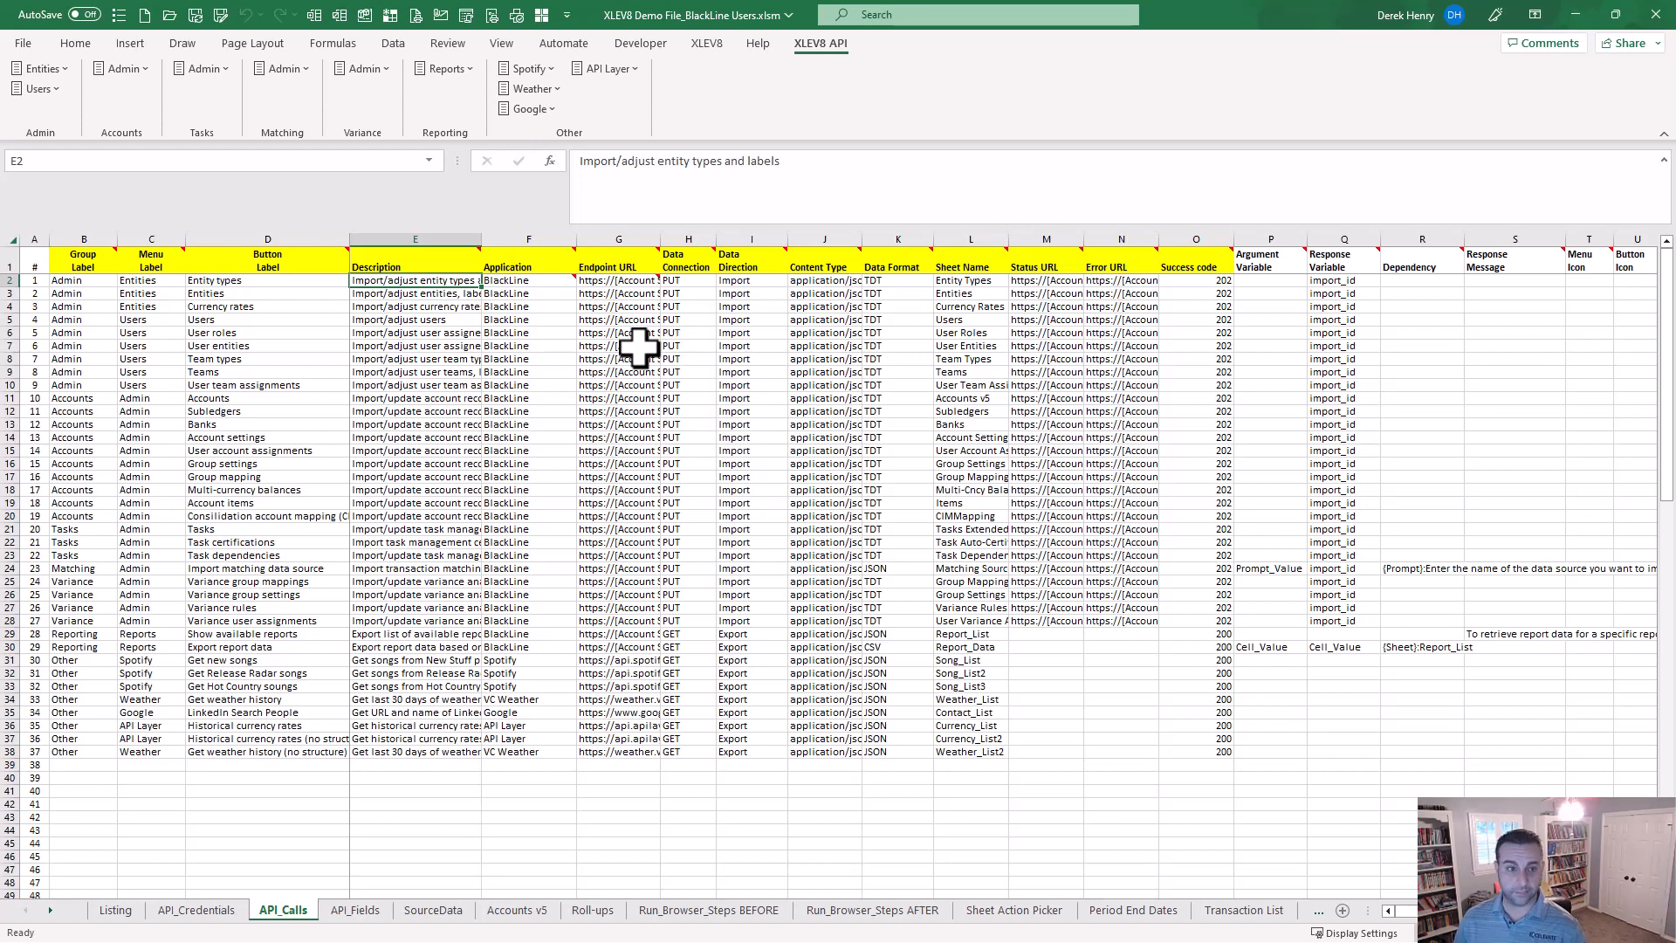
# Inspect the endpoint URLs of the Users, Export report data, Task dependencies, Import matching data source and unstructured weather history calls
pyautogui.click(624, 321)
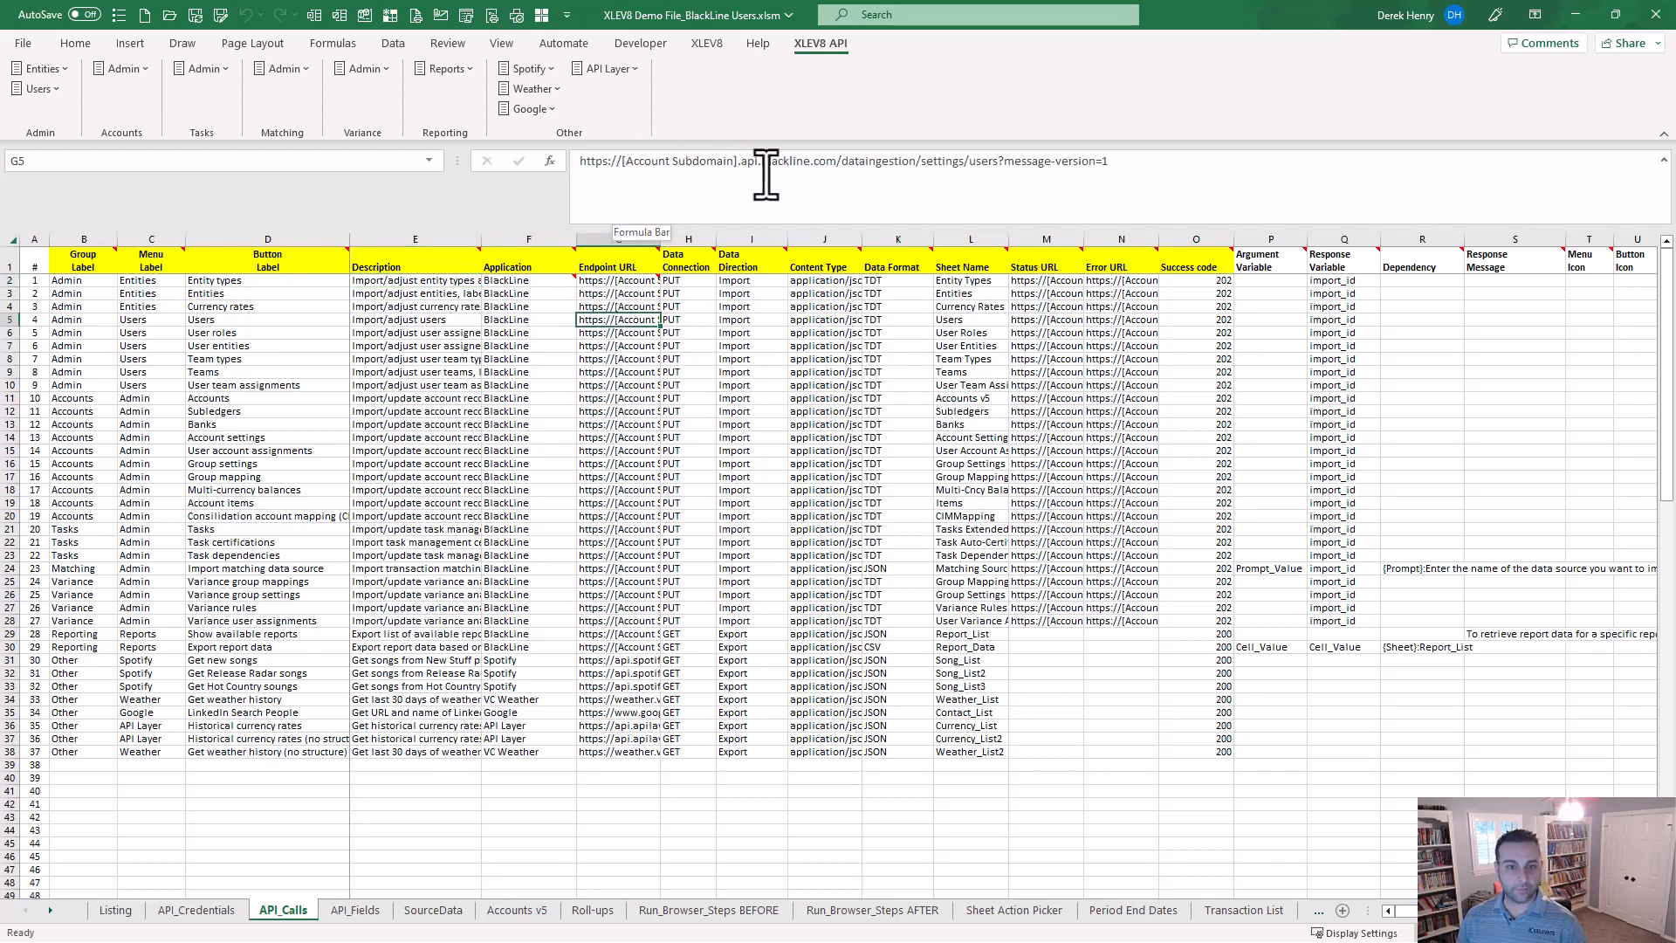
pyautogui.click(634, 646)
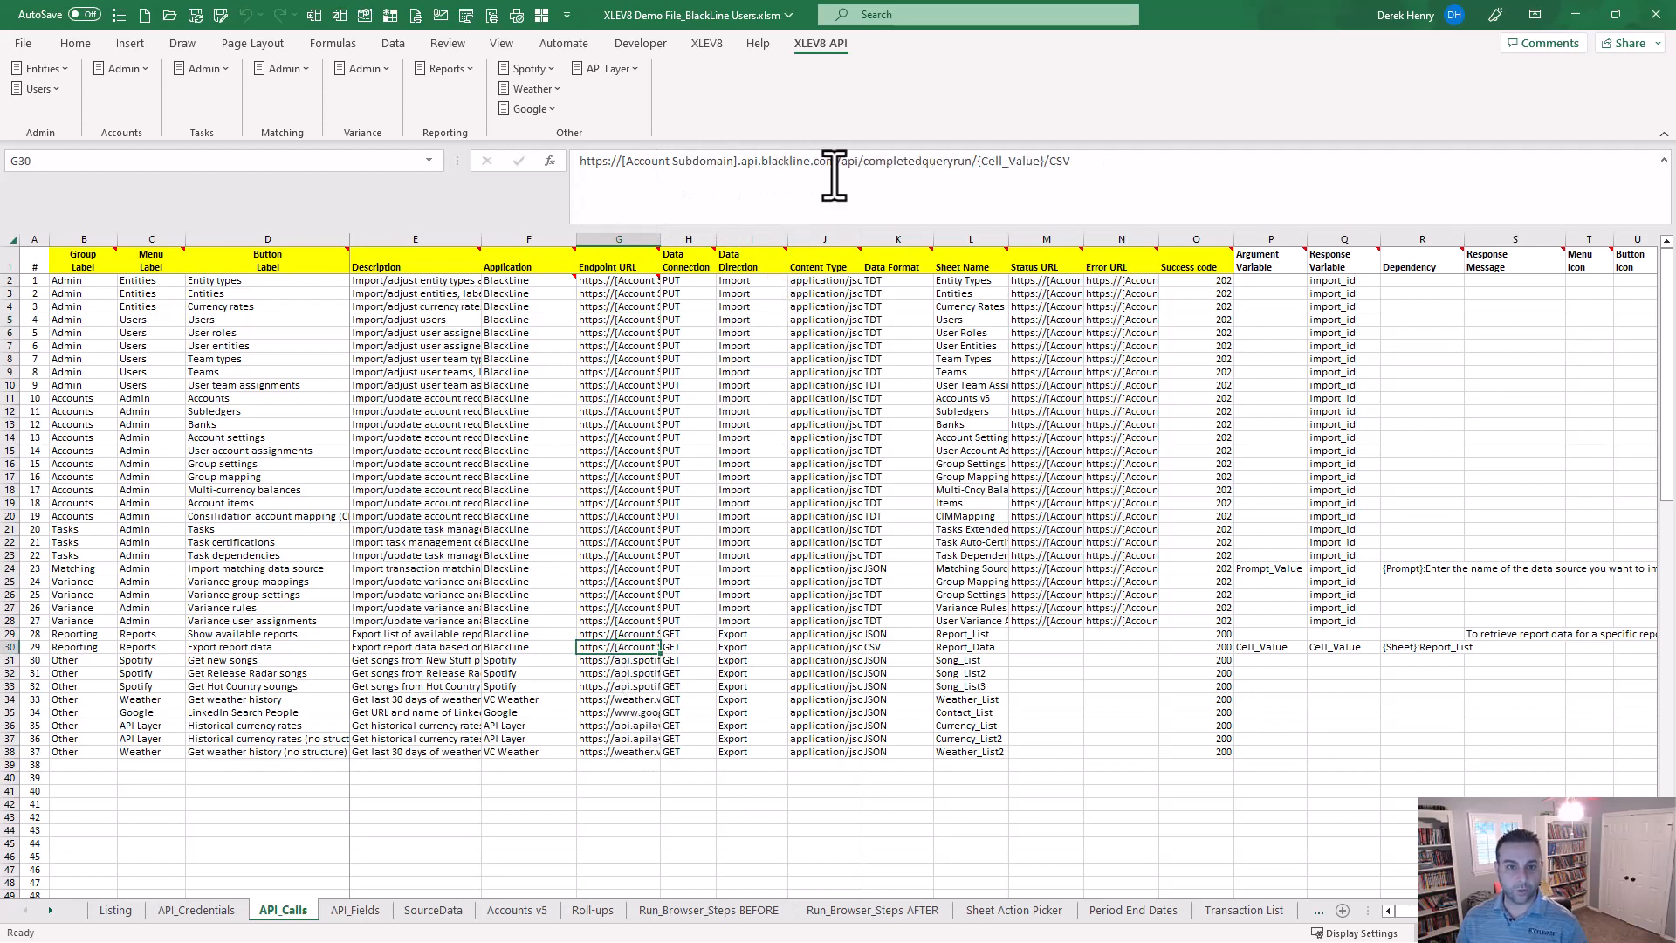
pyautogui.click(628, 553)
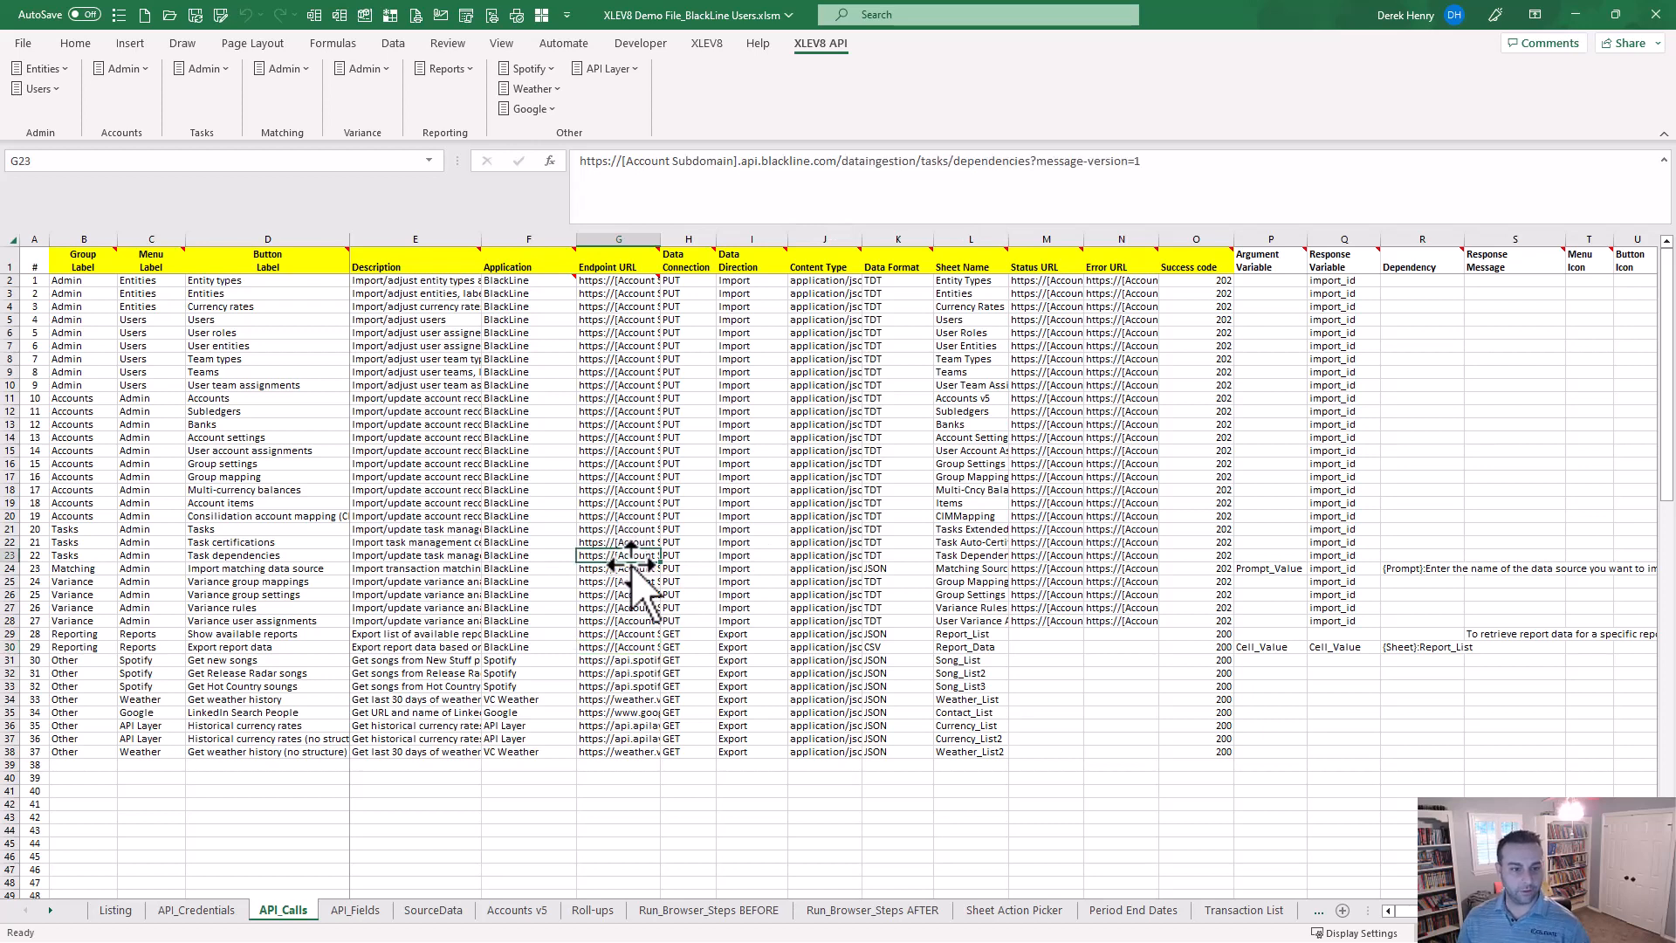
pyautogui.click(633, 570)
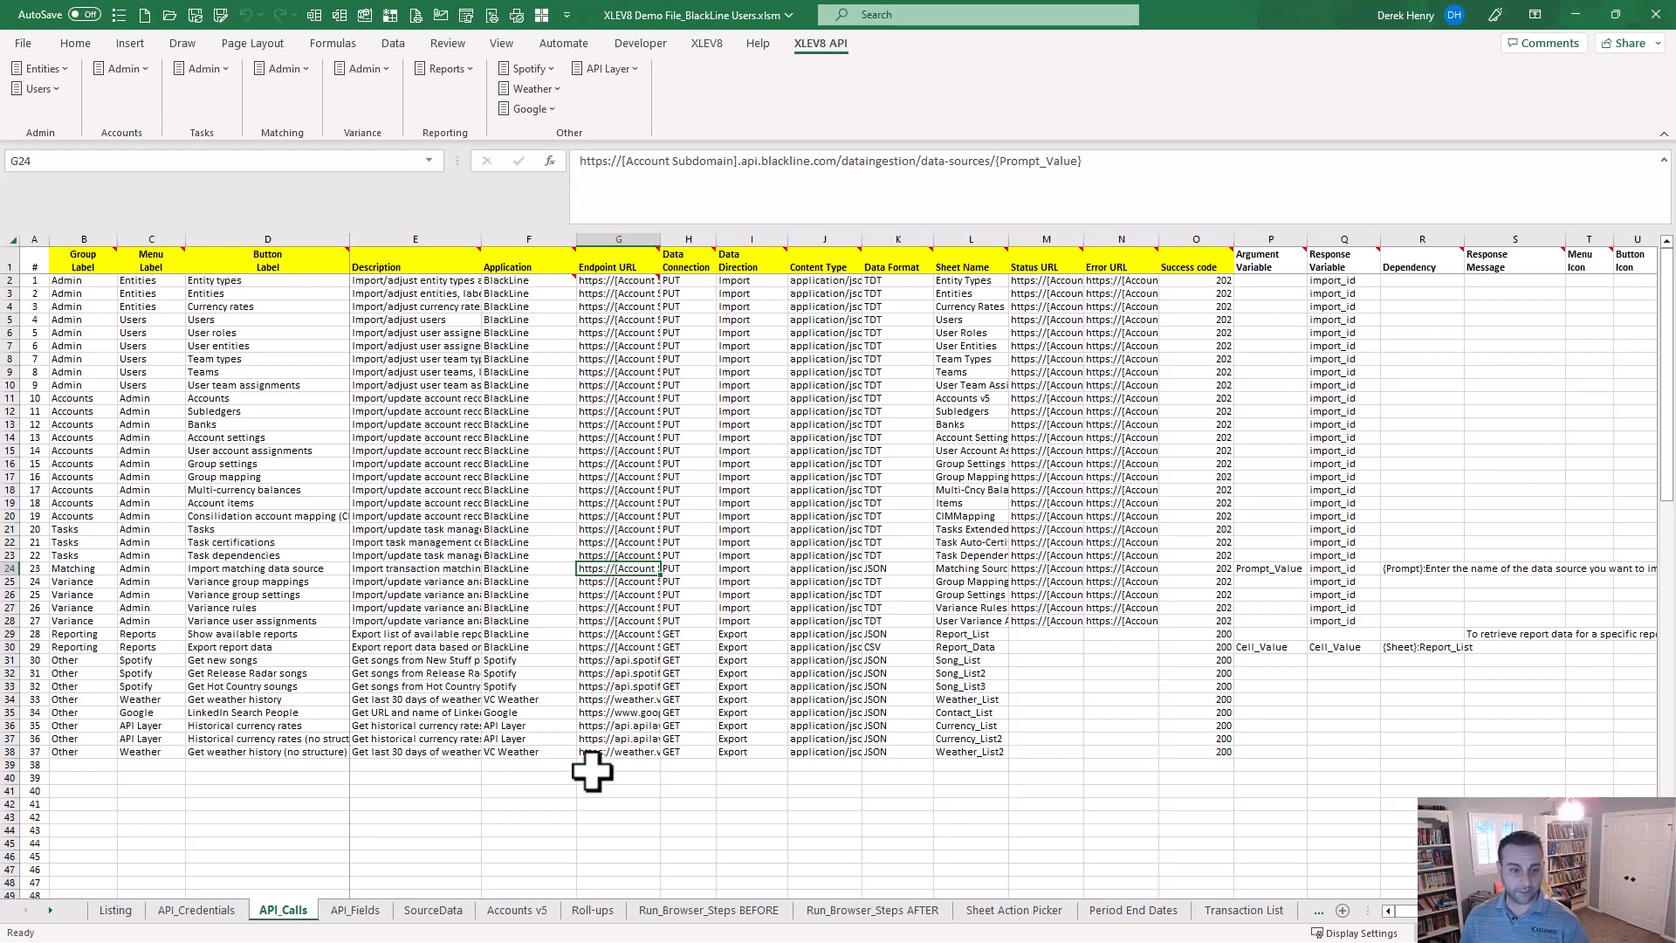
pyautogui.click(621, 765)
pyautogui.press('Up')
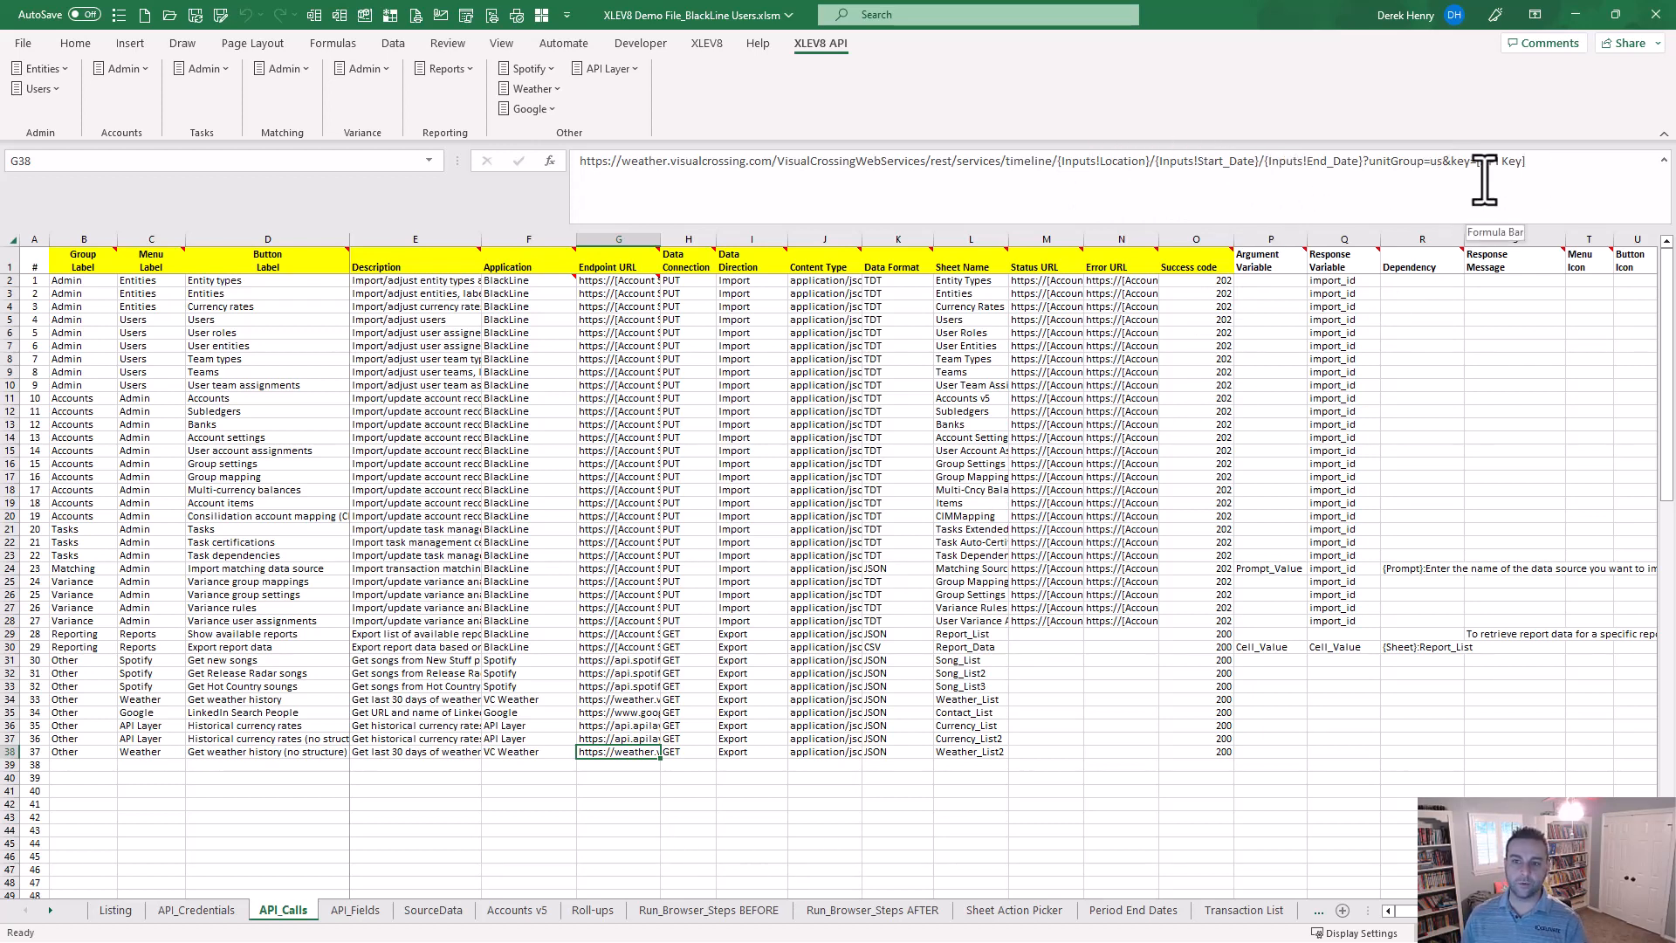
# Review the Users sheet's field names, required flags and validation entries on the API_Fields sheet
pyautogui.click(524, 830)
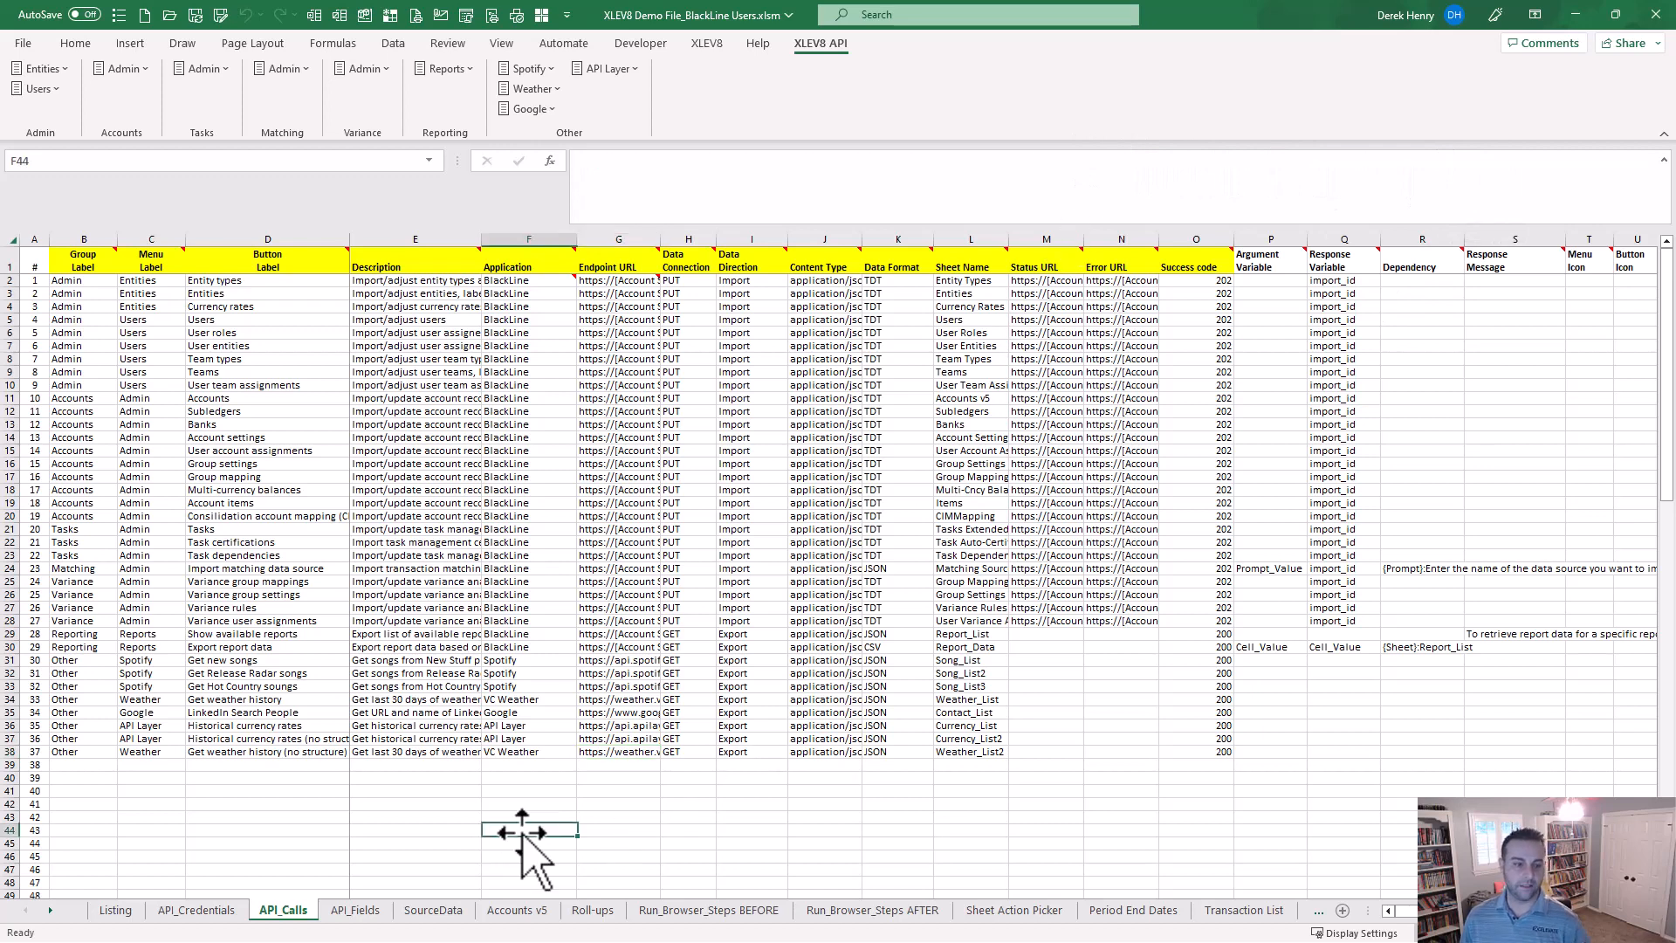
pyautogui.click(346, 911)
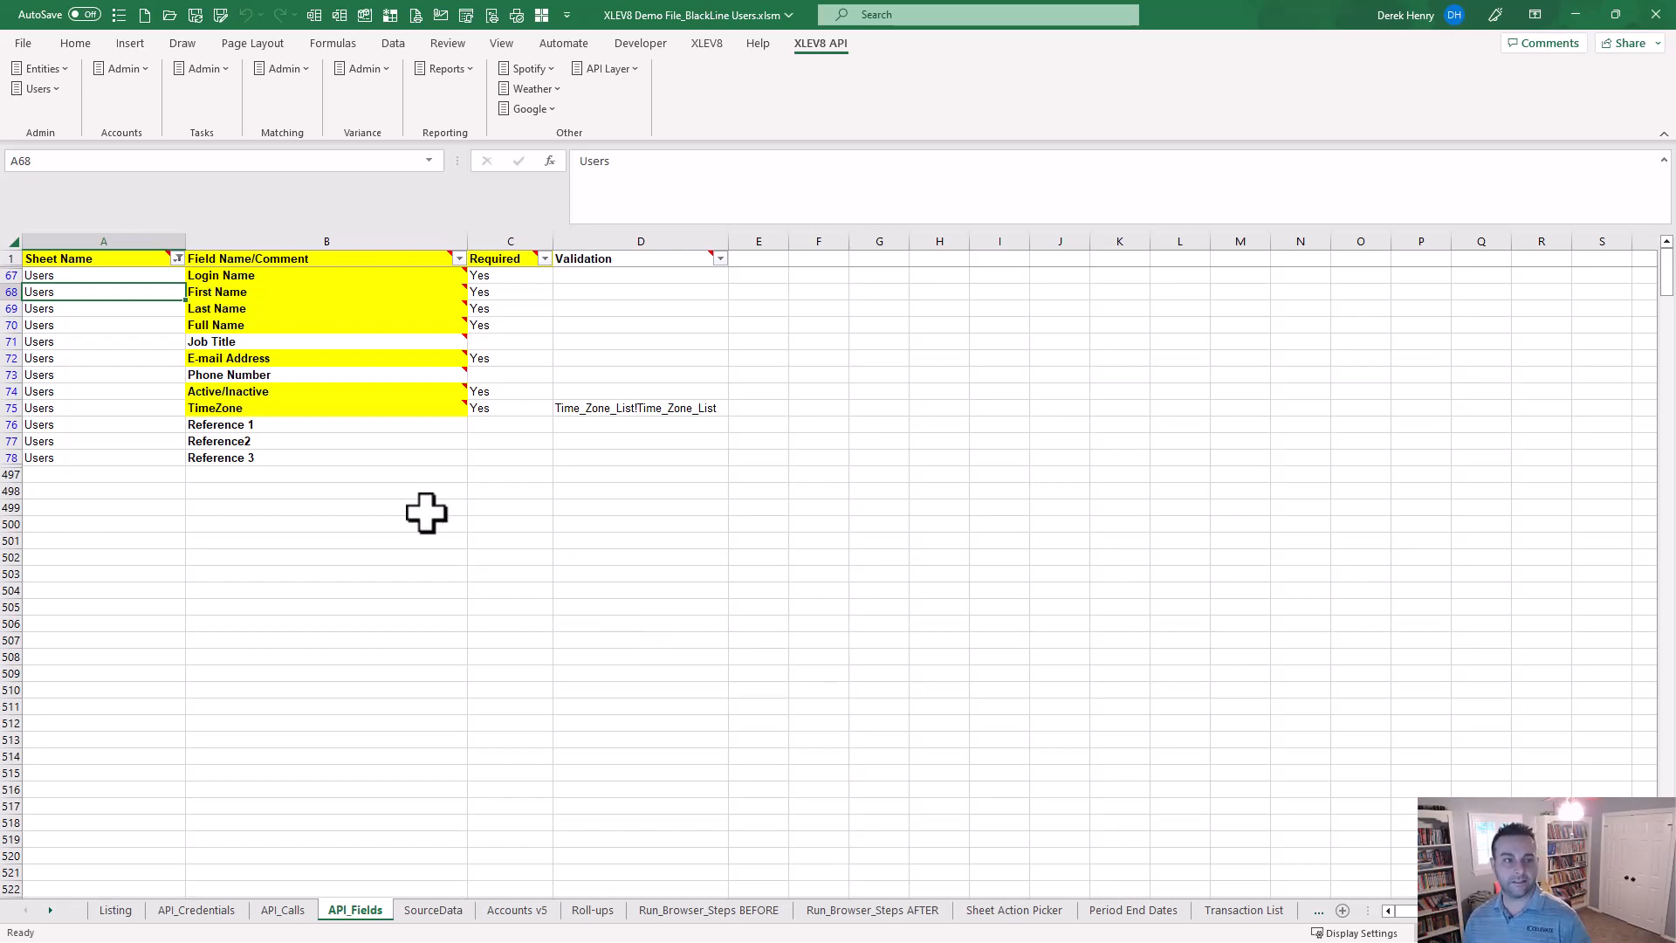
pyautogui.click(584, 583)
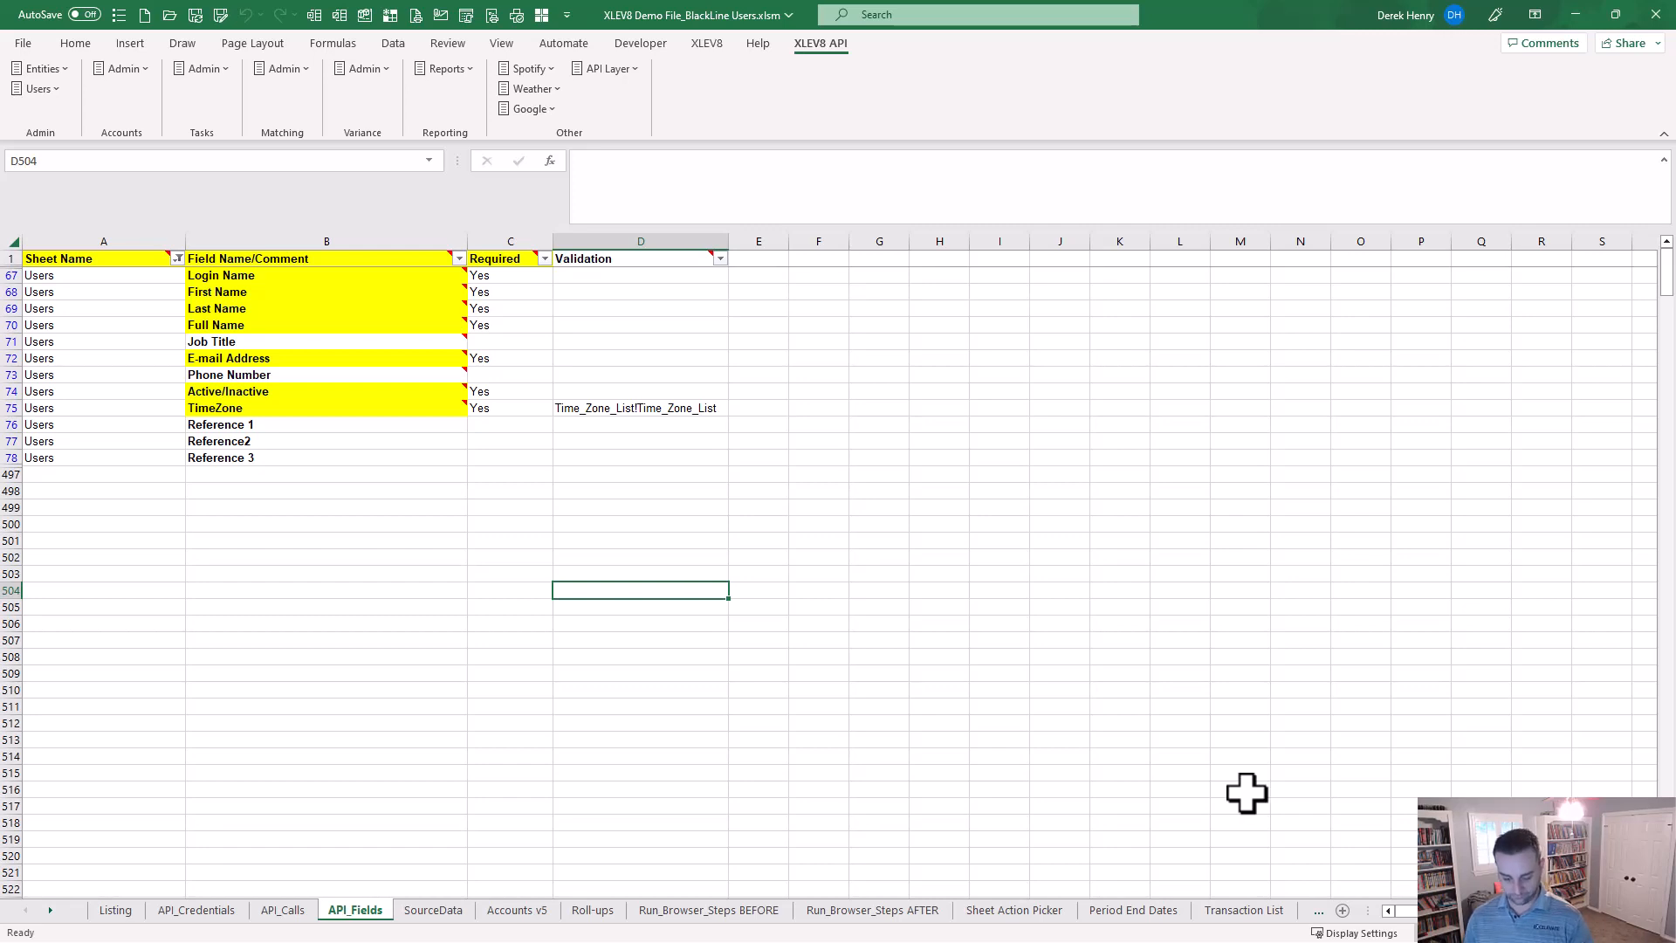
# Search the available macros for "api" in Macro Search
pyautogui.hotkey('ctrl', 'shift', 'm')
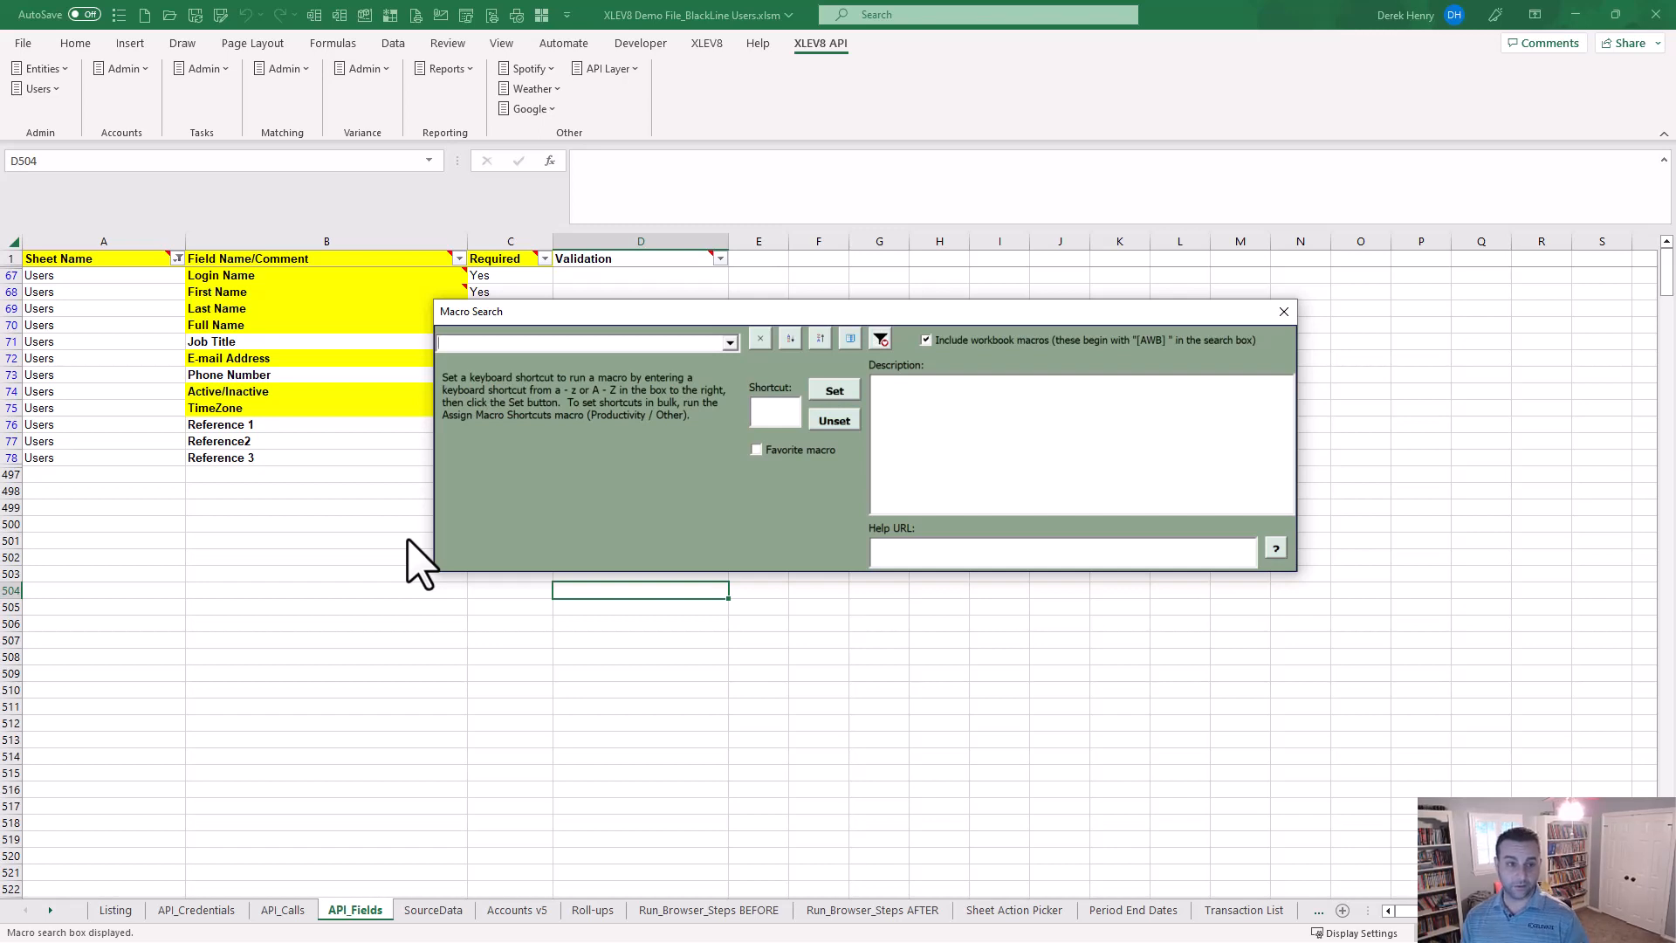
pyautogui.press('Escape')
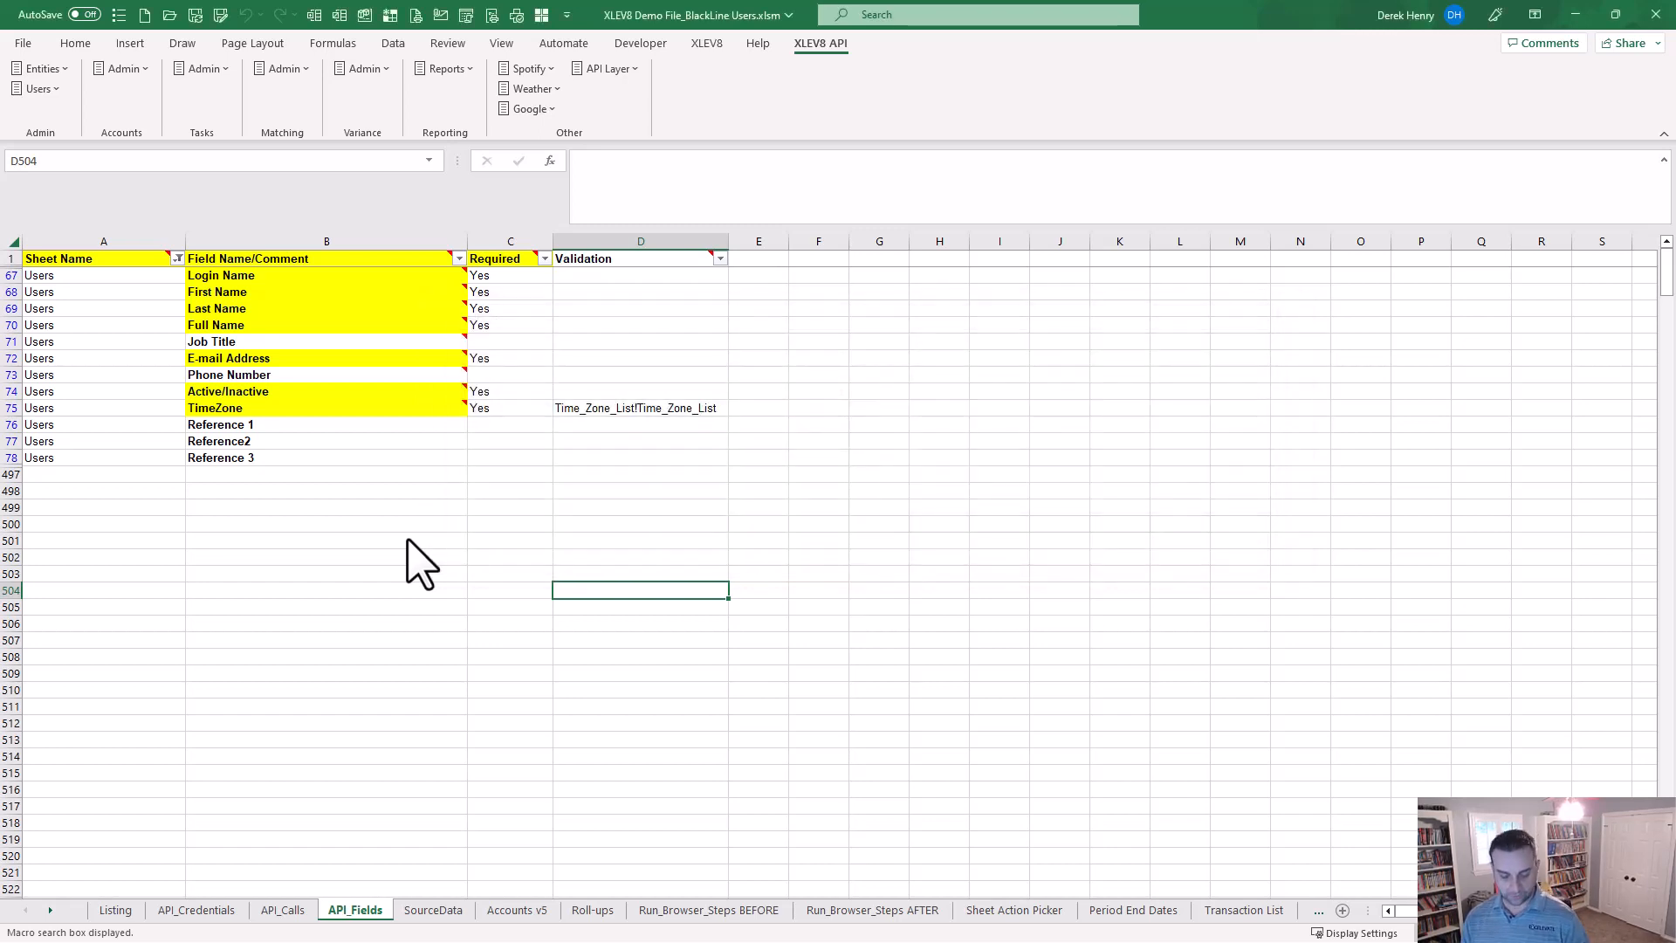
pyautogui.hotkey('ctrl', 'shift', 'm')
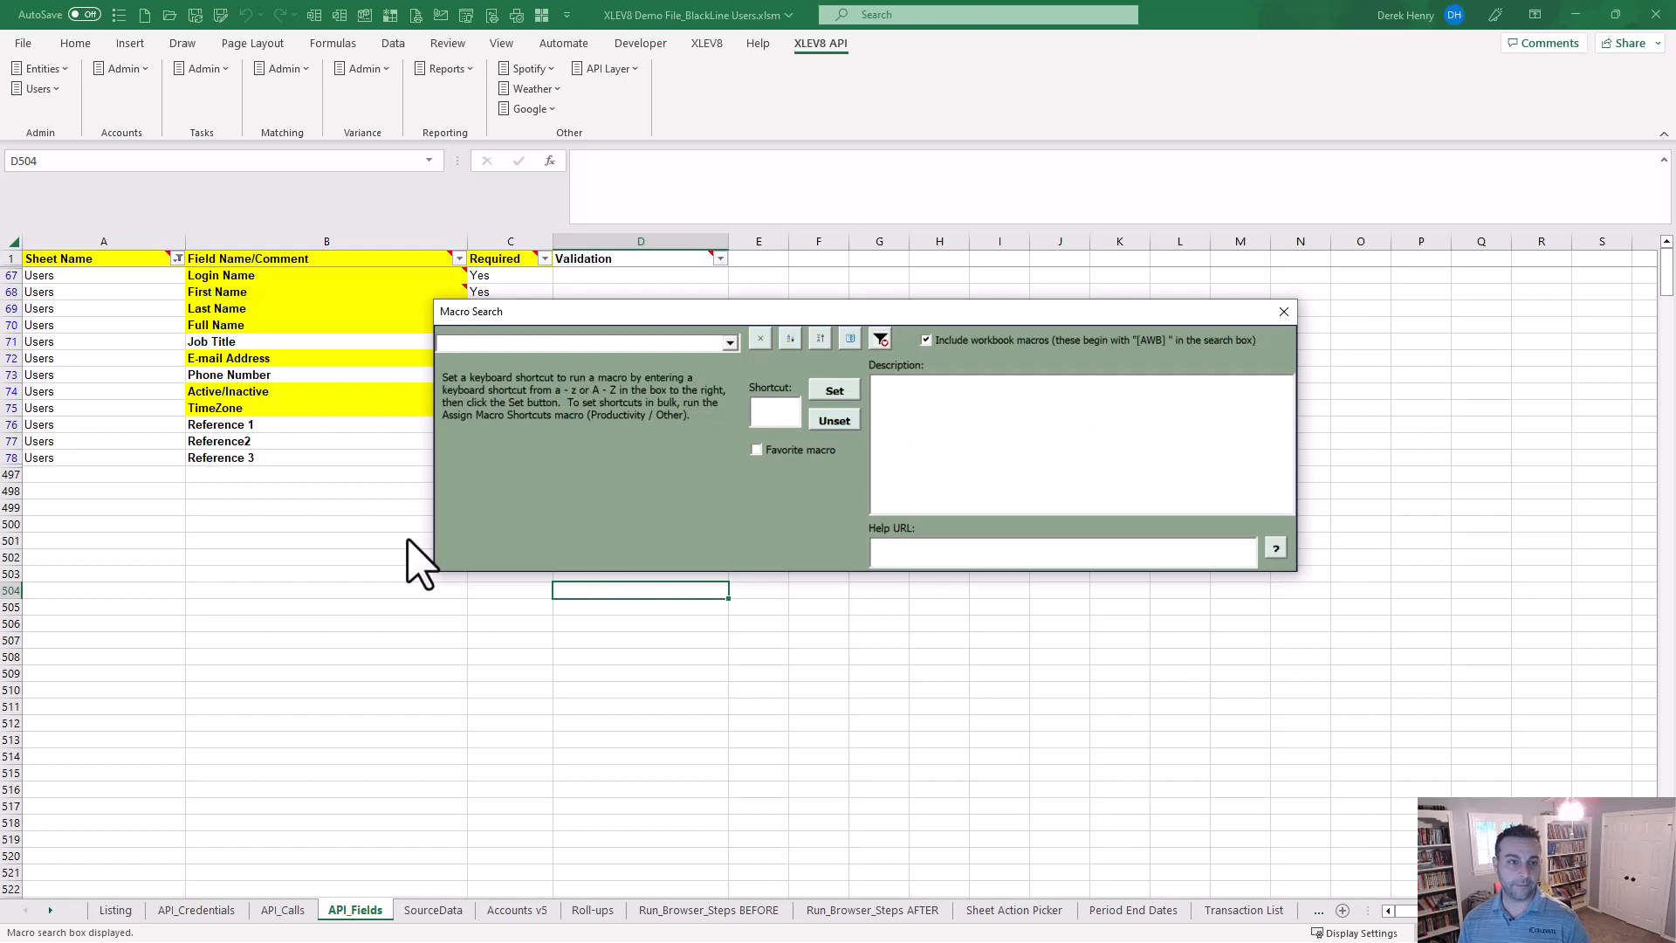
pyautogui.write('api')
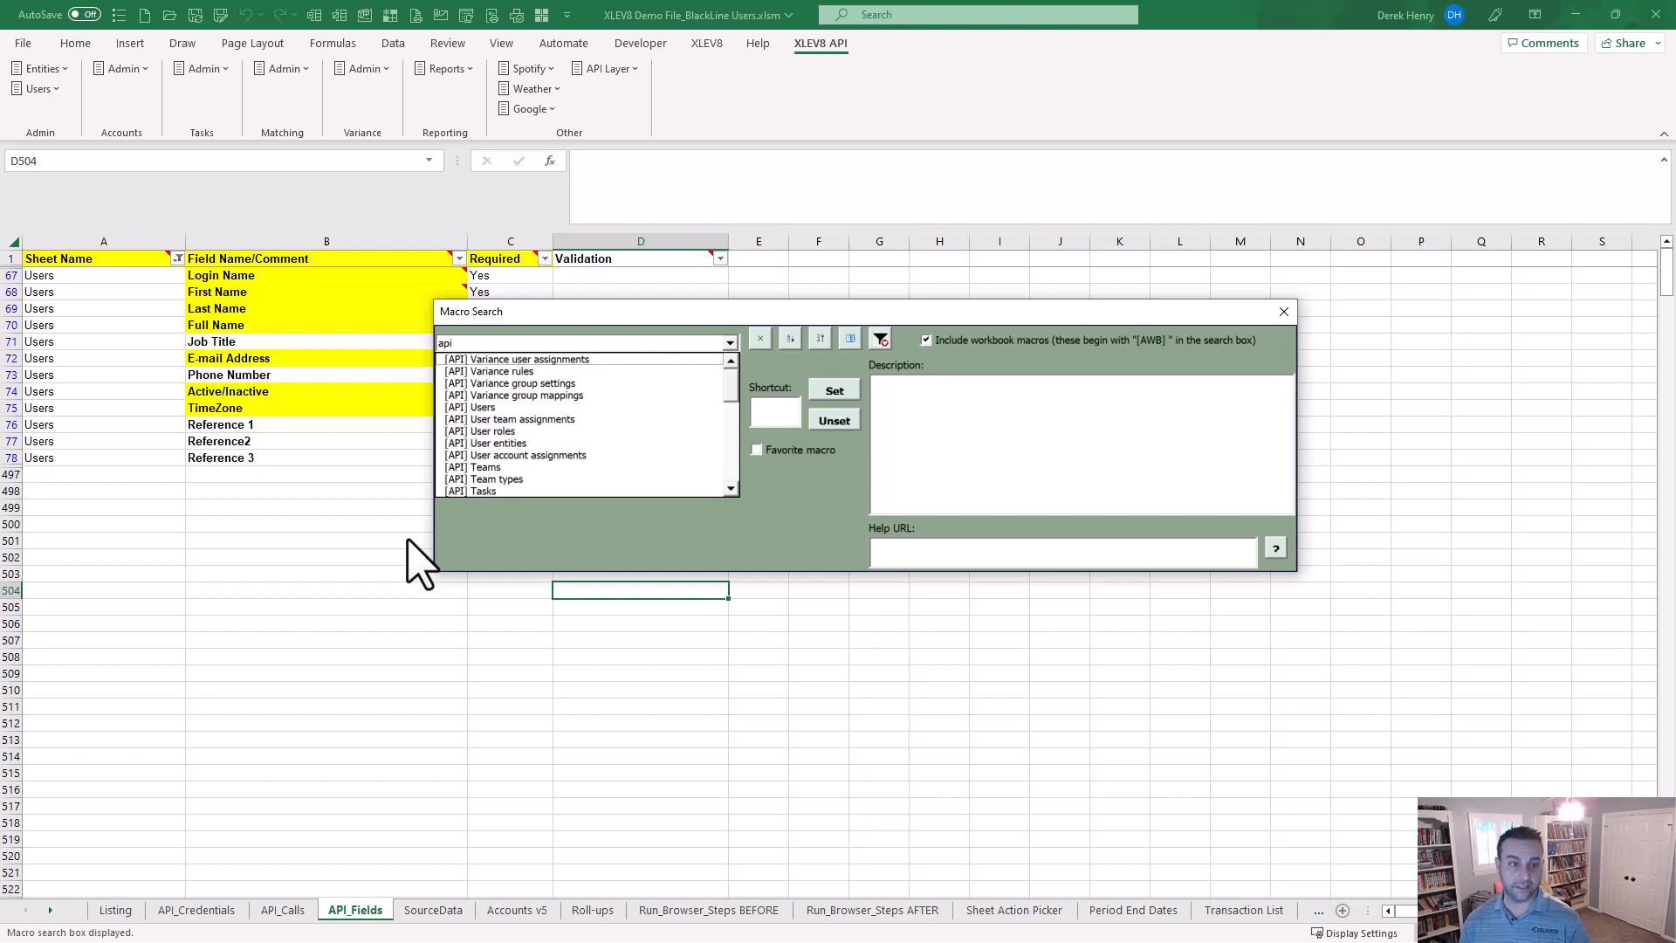
# Find the [API] Users macro by searching for "users" and run it to add the Users sheet
pyautogui.hotkey('ctrl', 'a')
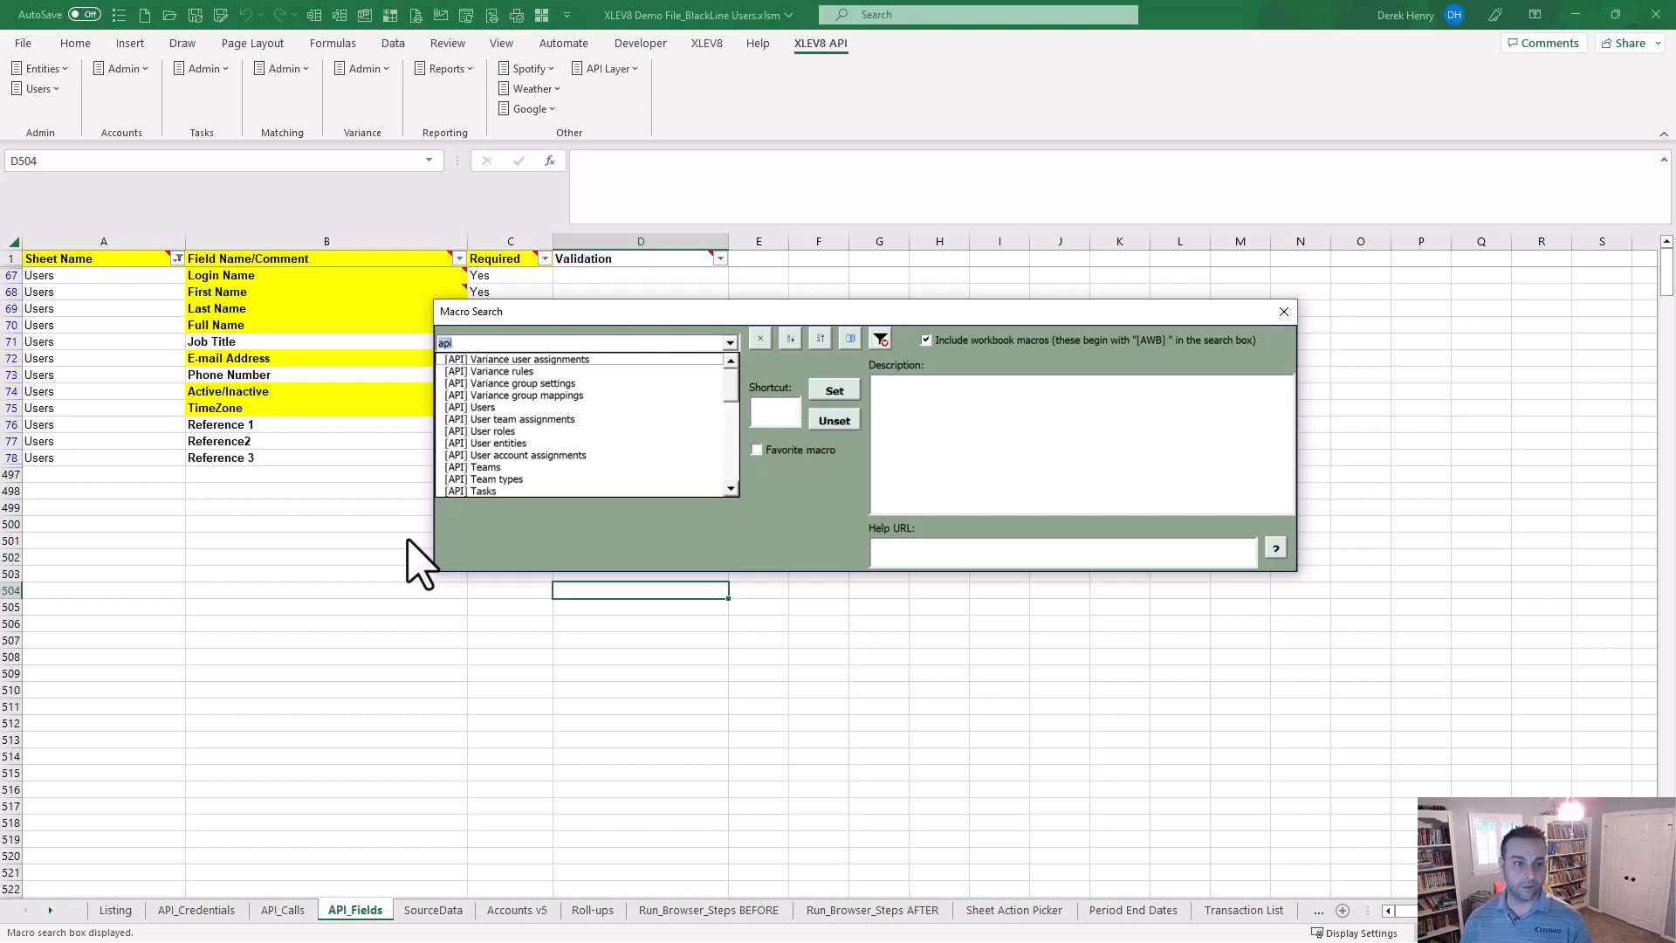
pyautogui.write('users')
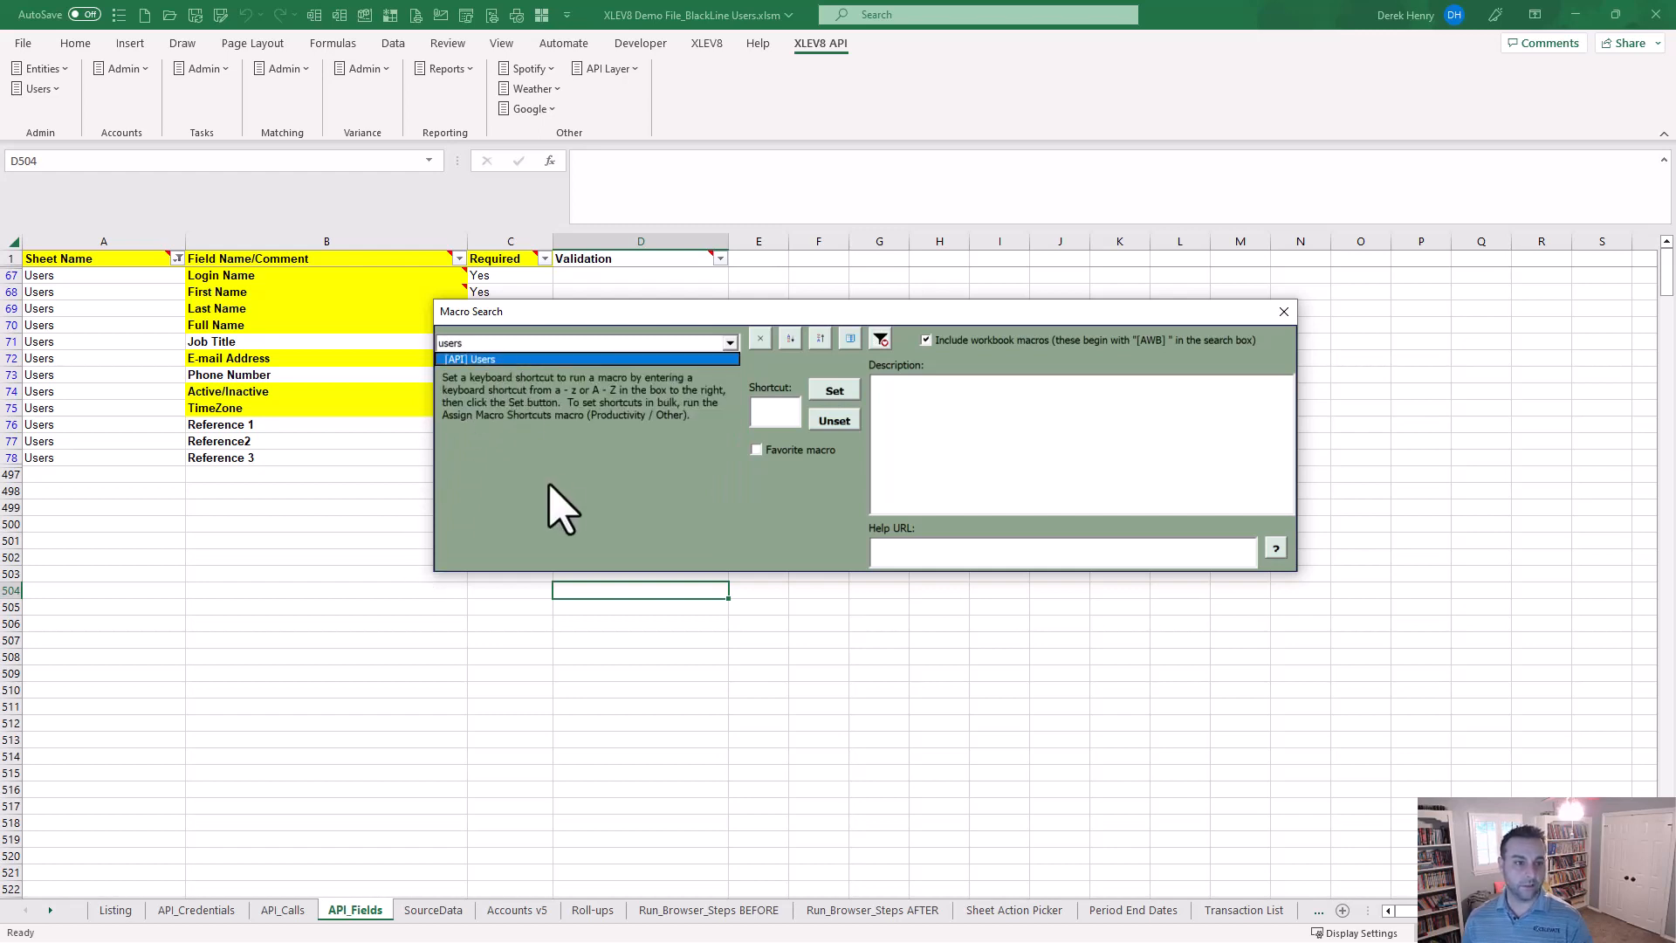
pyautogui.press('Down')
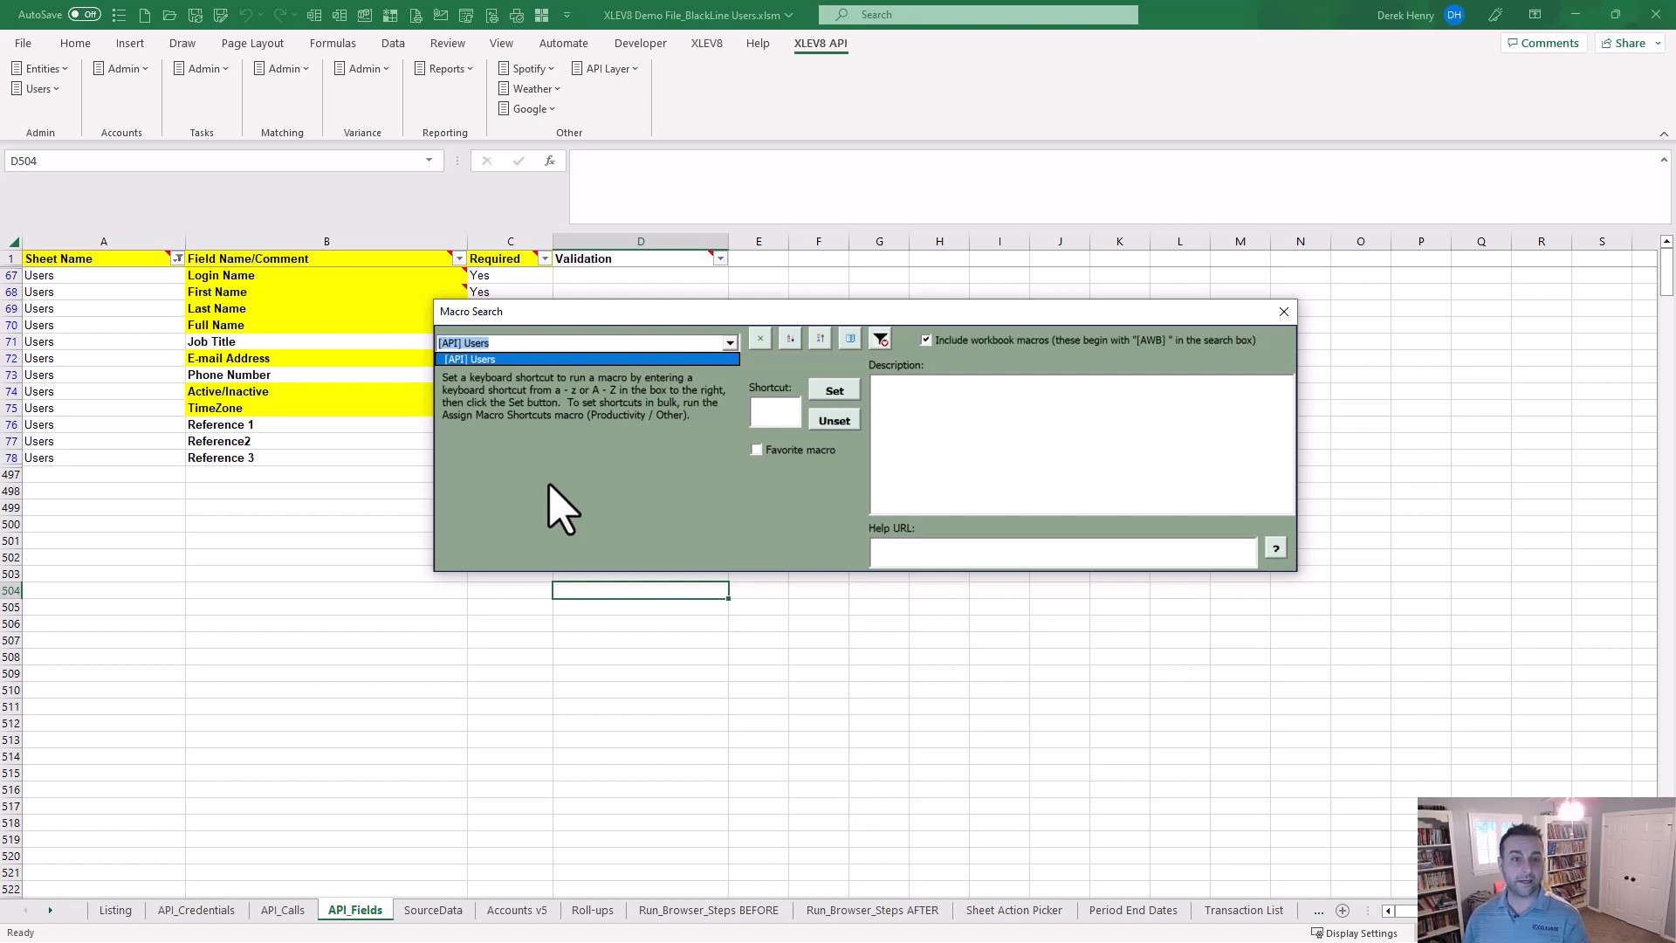
pyautogui.press('Return')
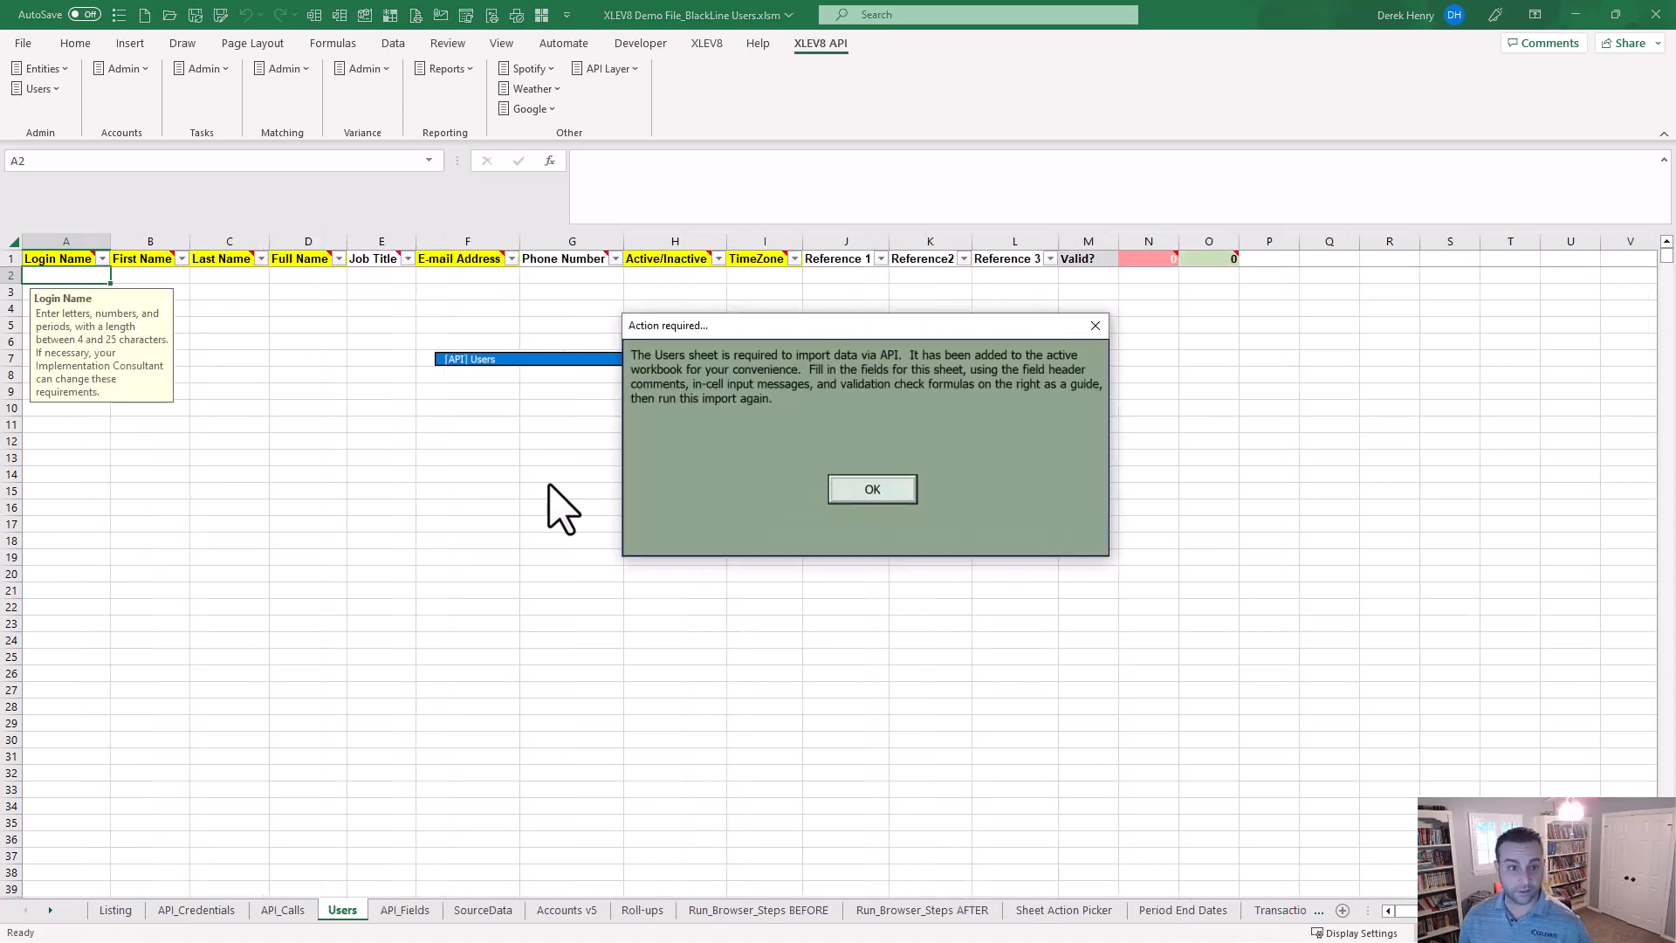
pyautogui.click(872, 490)
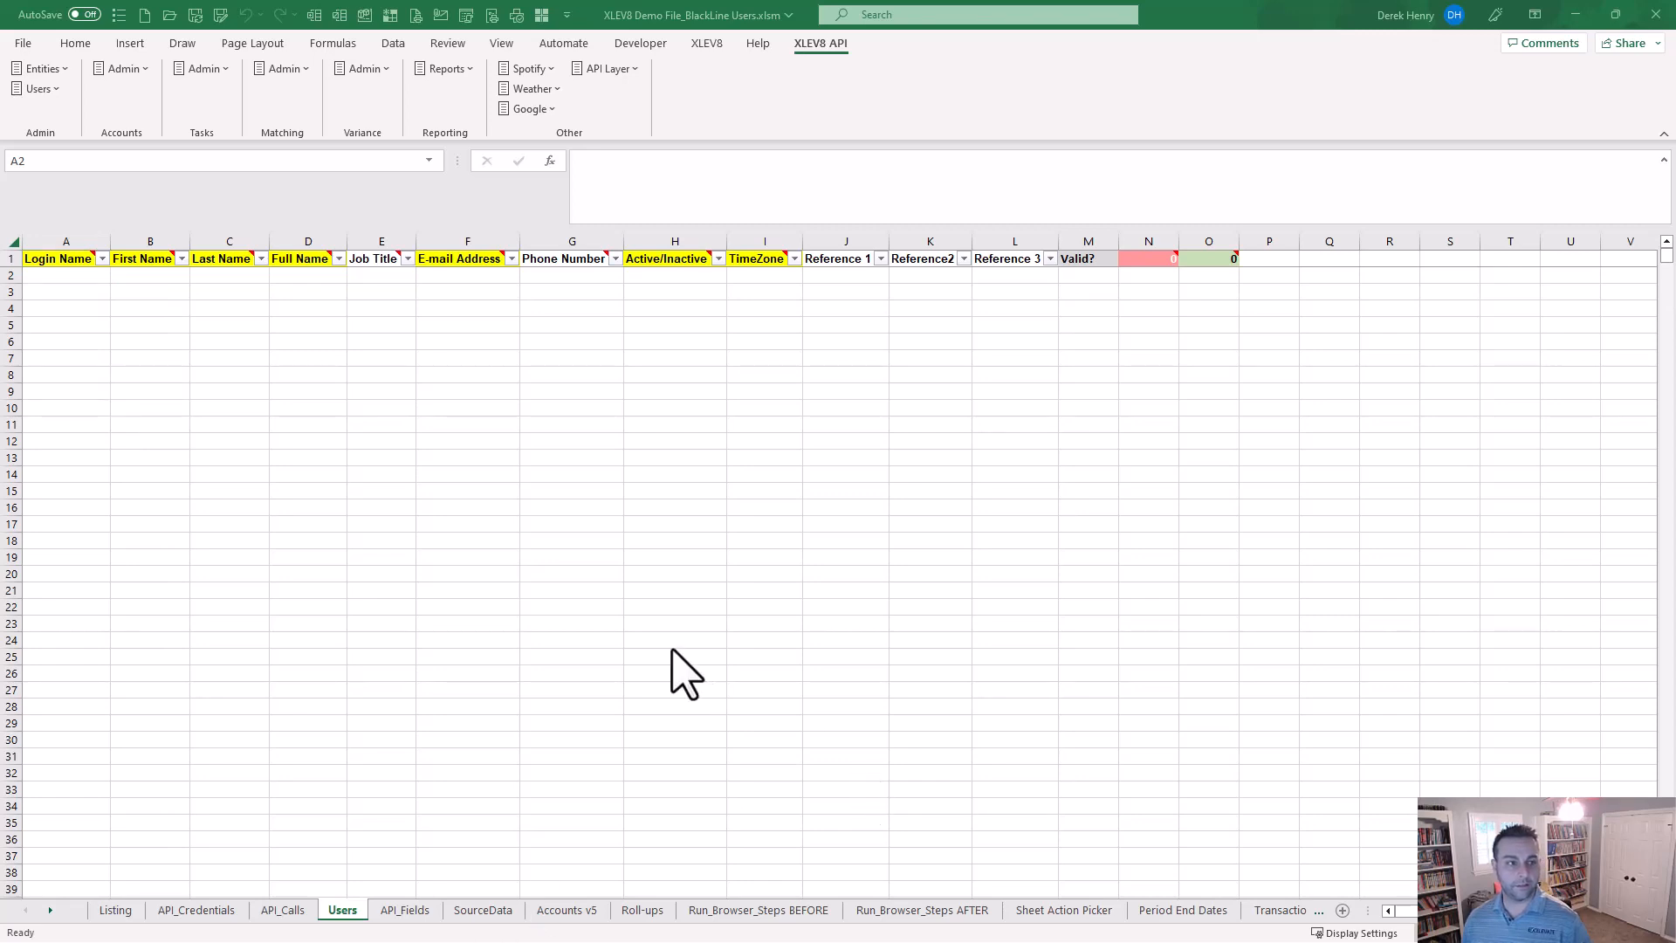
# Enter a sample login name in the first record of the Users sheet and check the record's validation comment
pyautogui.click(79, 276)
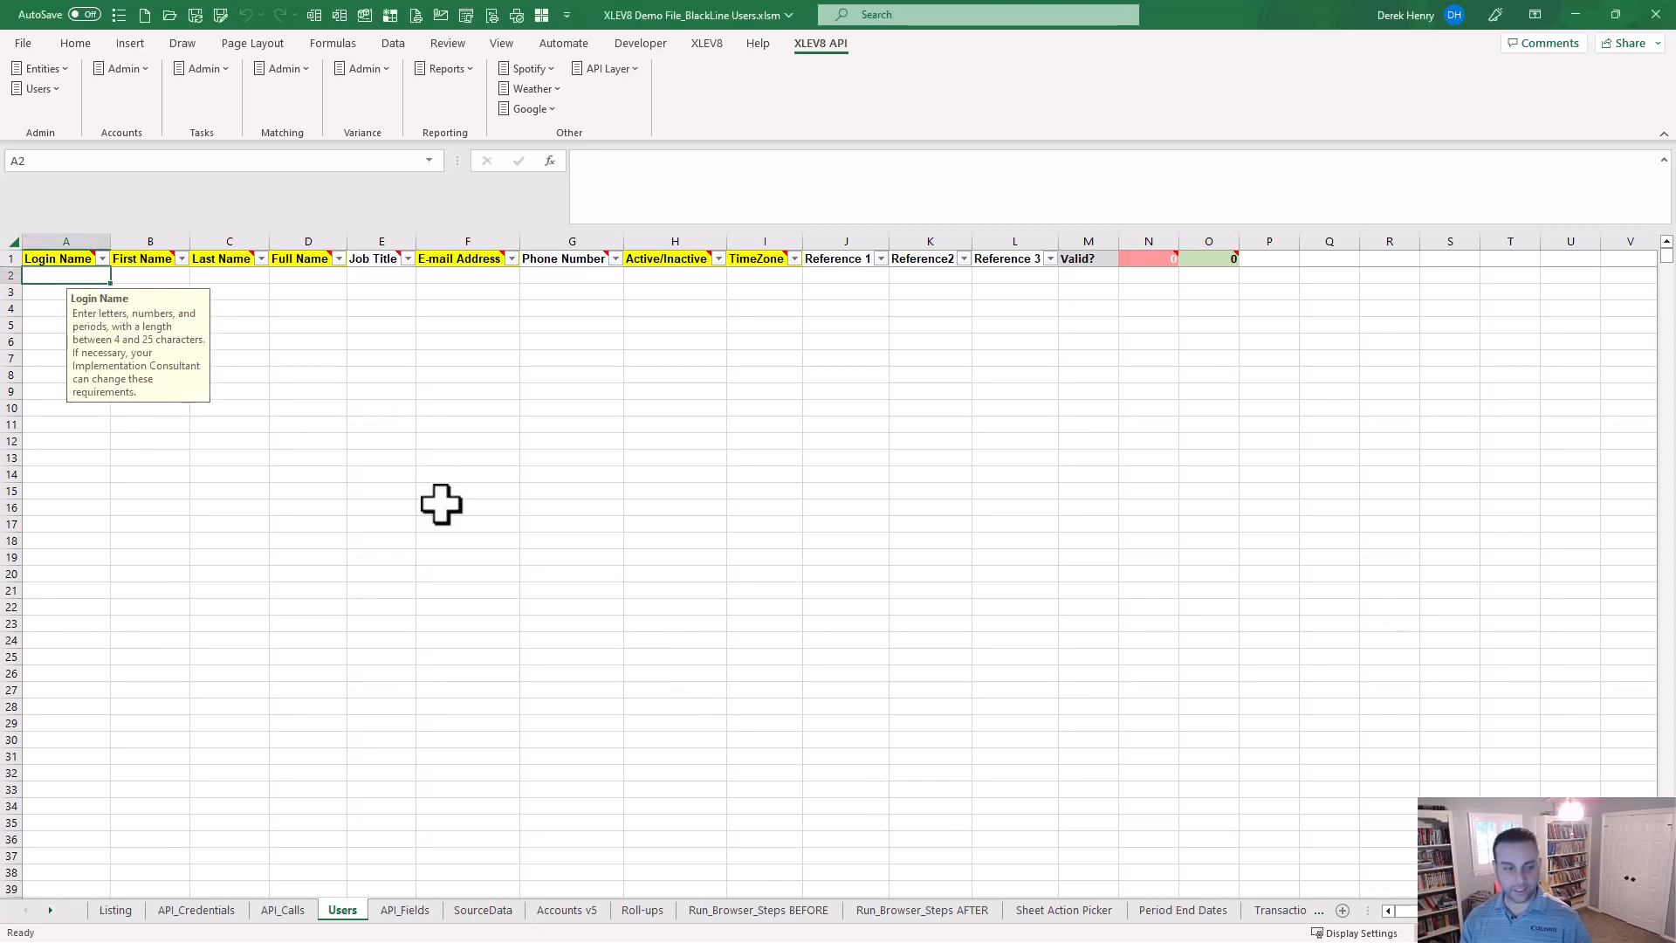
pyautogui.write('Homer')
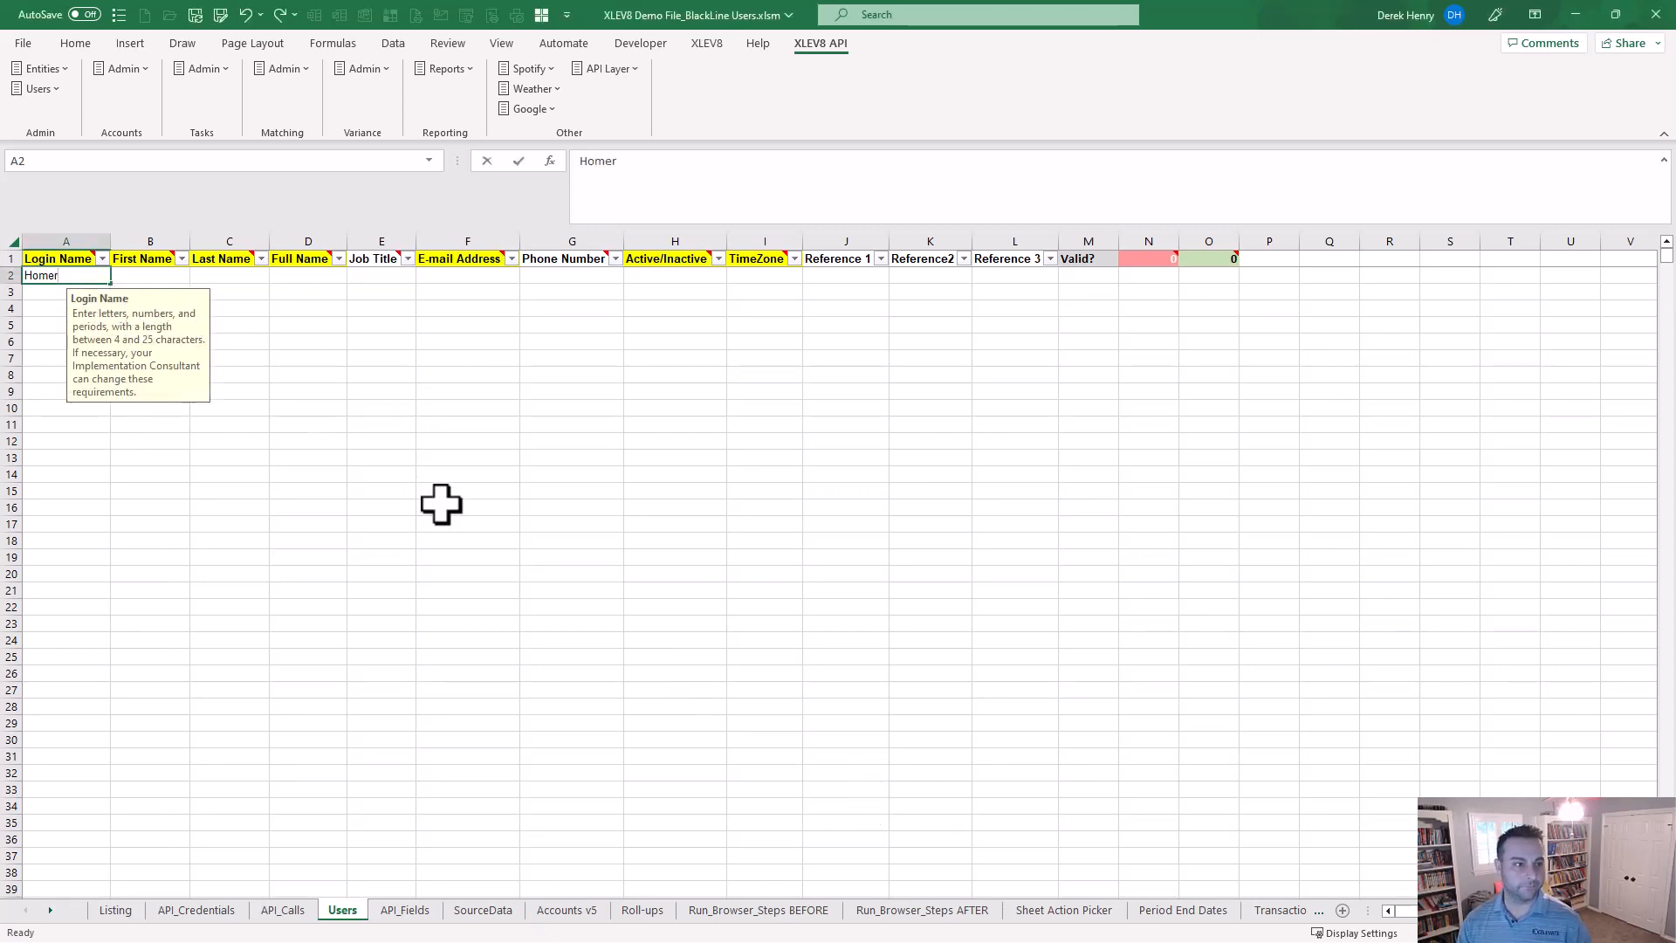
pyautogui.write('.Simpson')
pyautogui.press('Tab')
pyautogui.press('Tab')
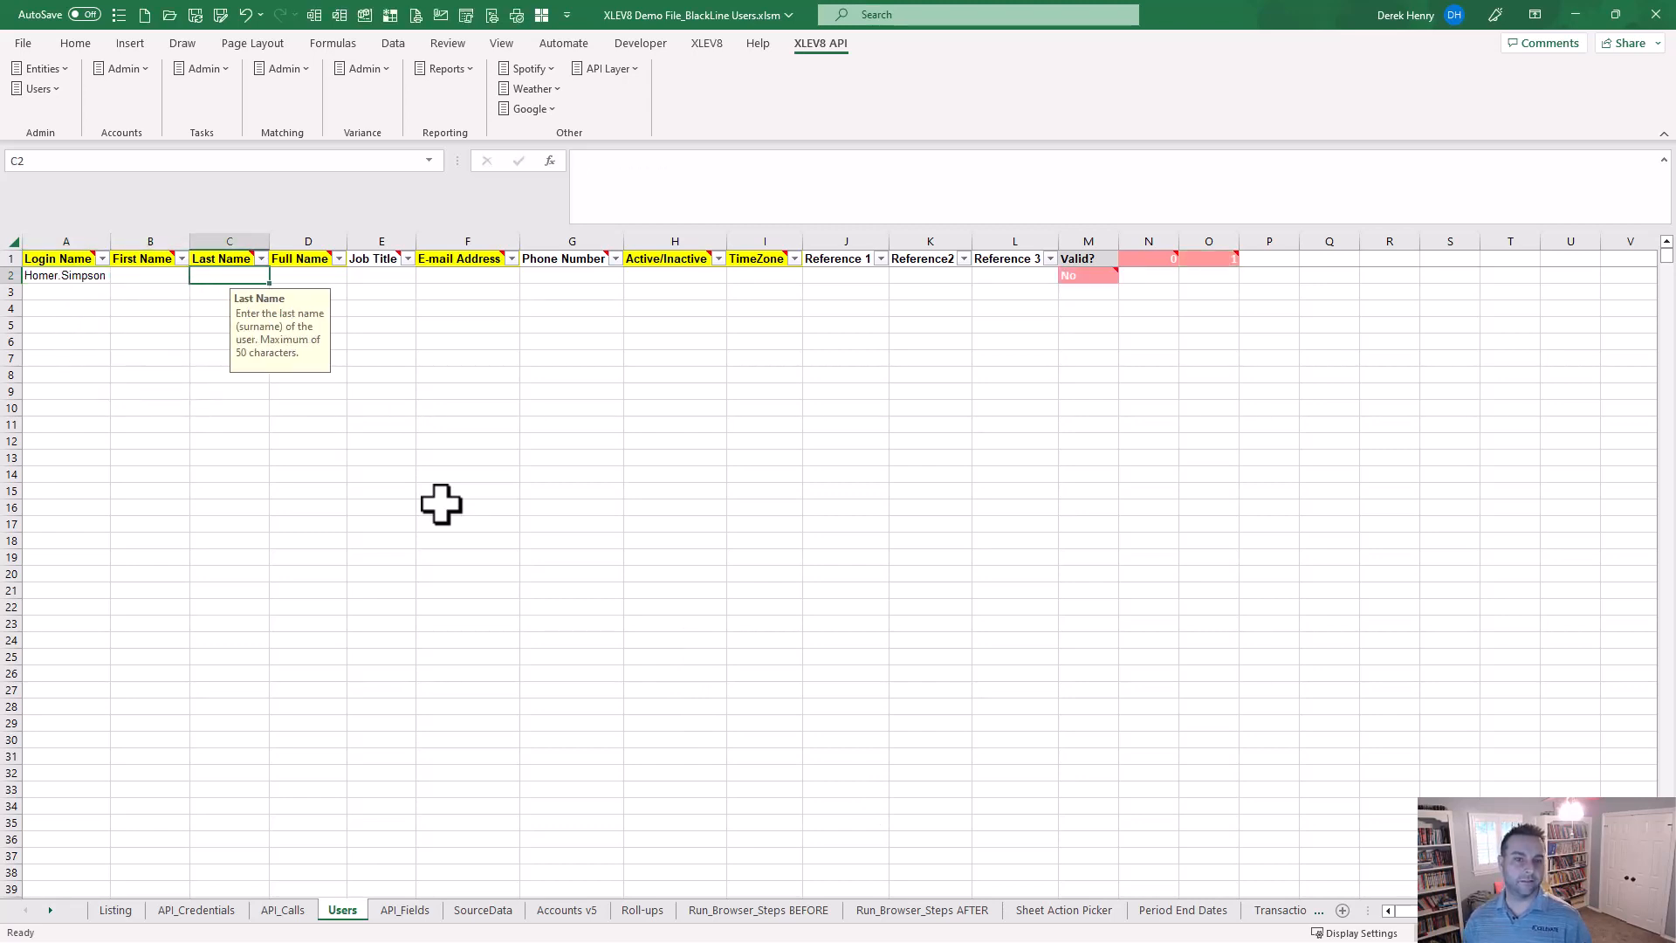
pyautogui.press('Tab')
pyautogui.press('Tab')
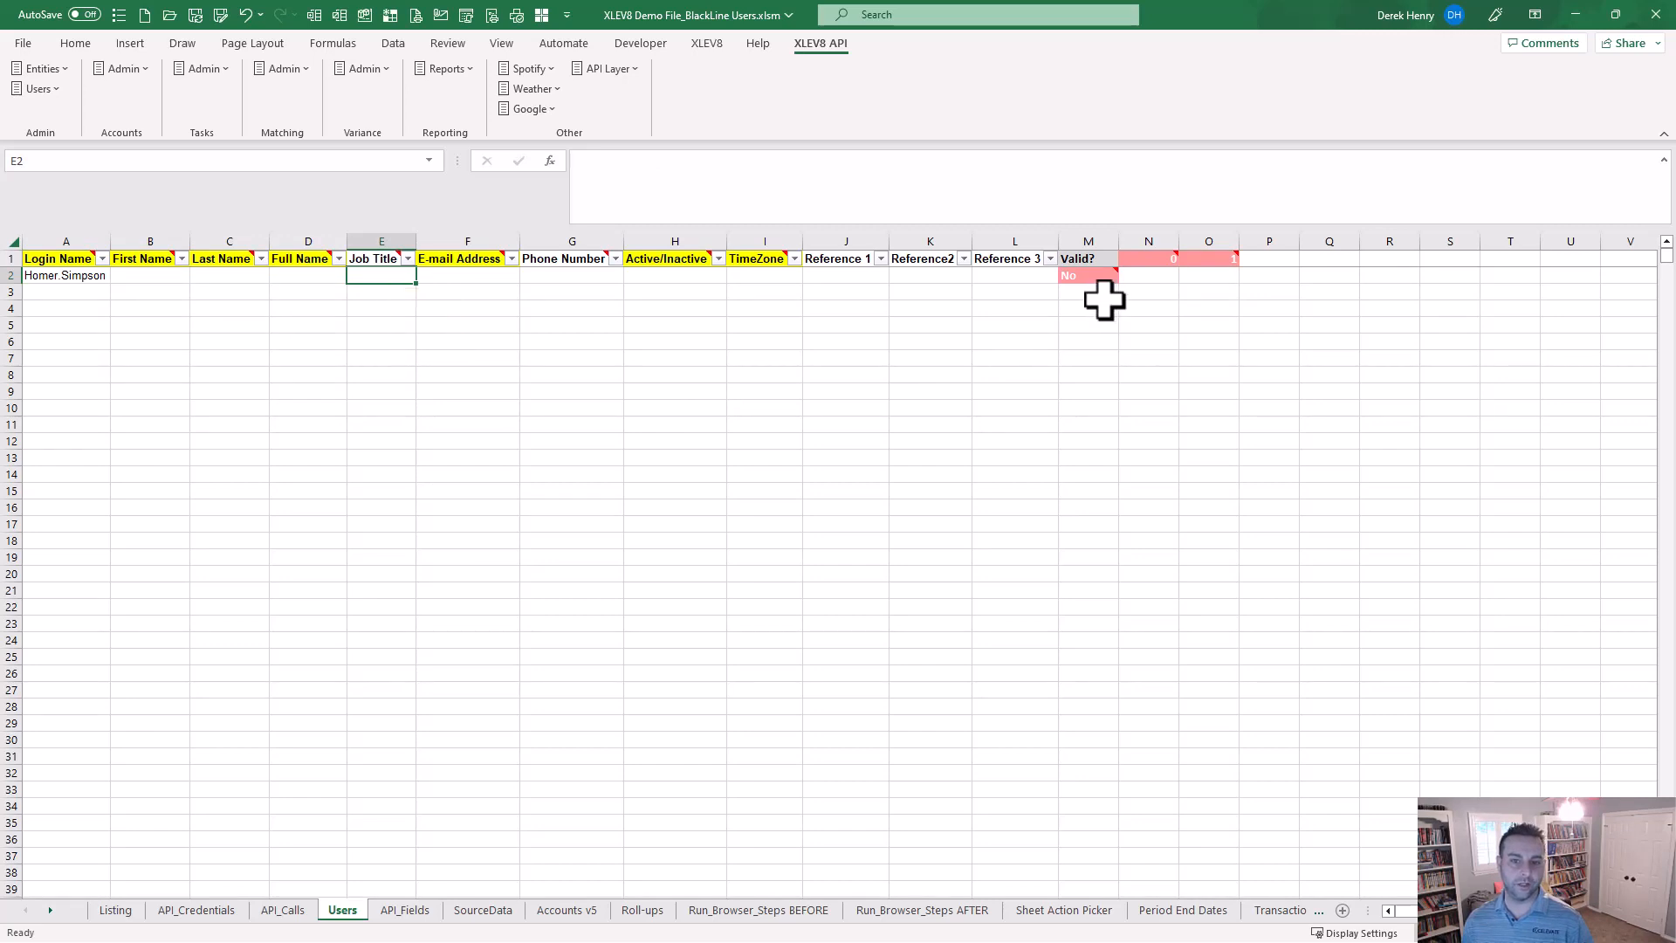
pyautogui.click(1087, 292)
pyautogui.moveTo(1078, 273)
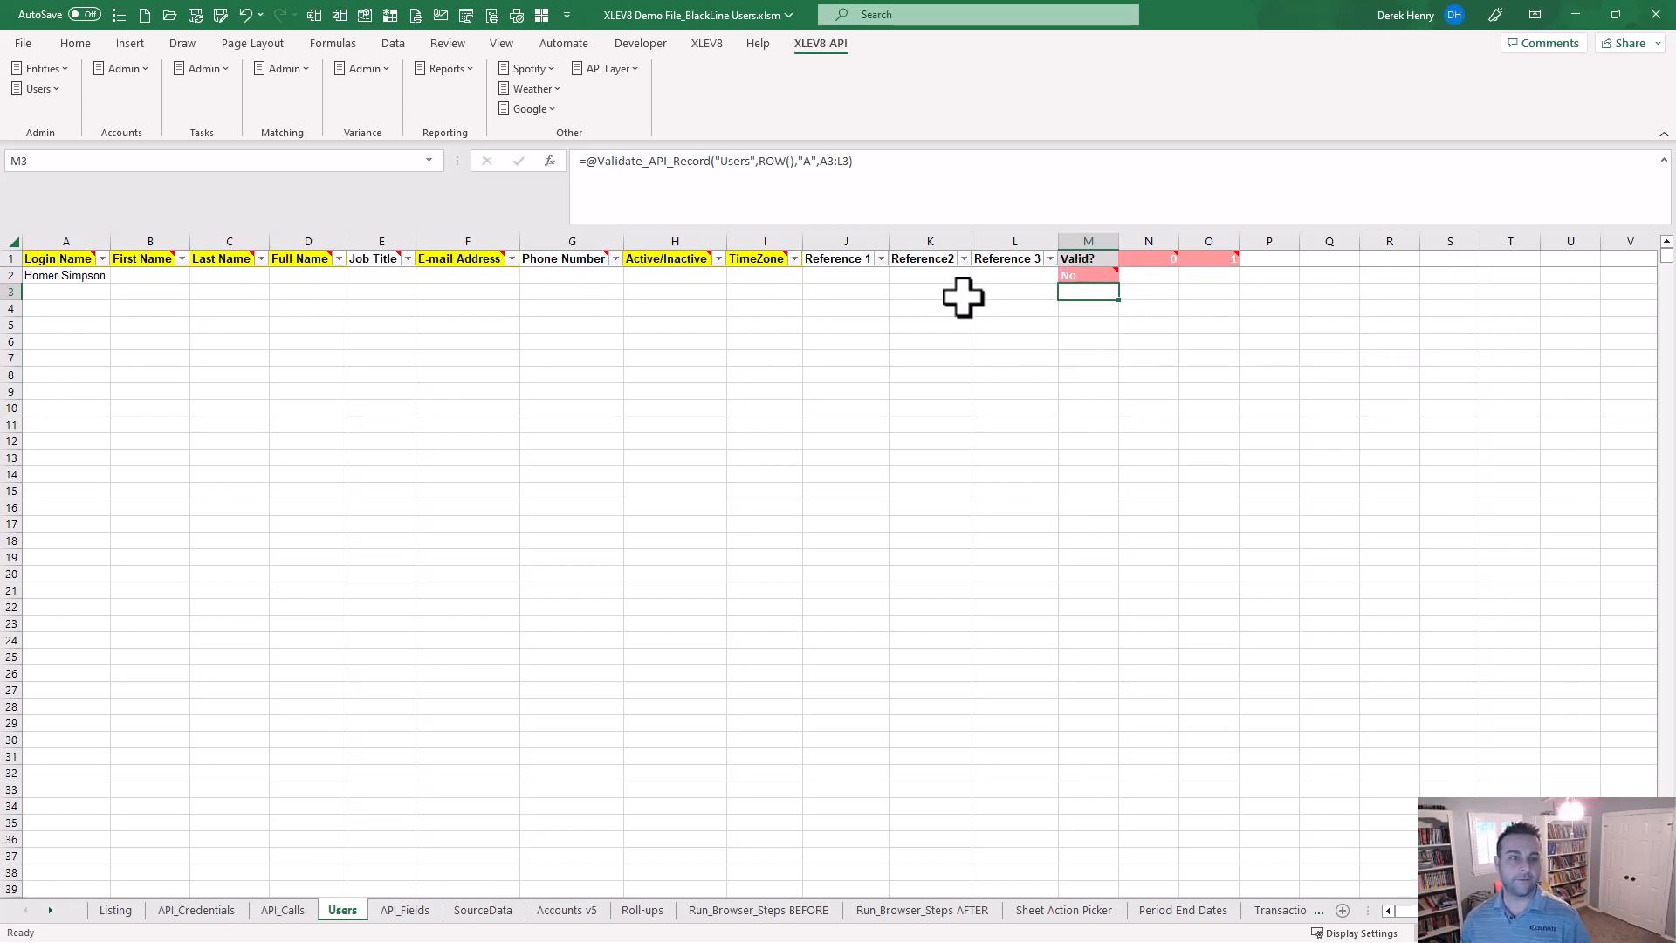
# Set Active/Inactive to A for the first user record and open the TimeZone choices
pyautogui.click(646, 276)
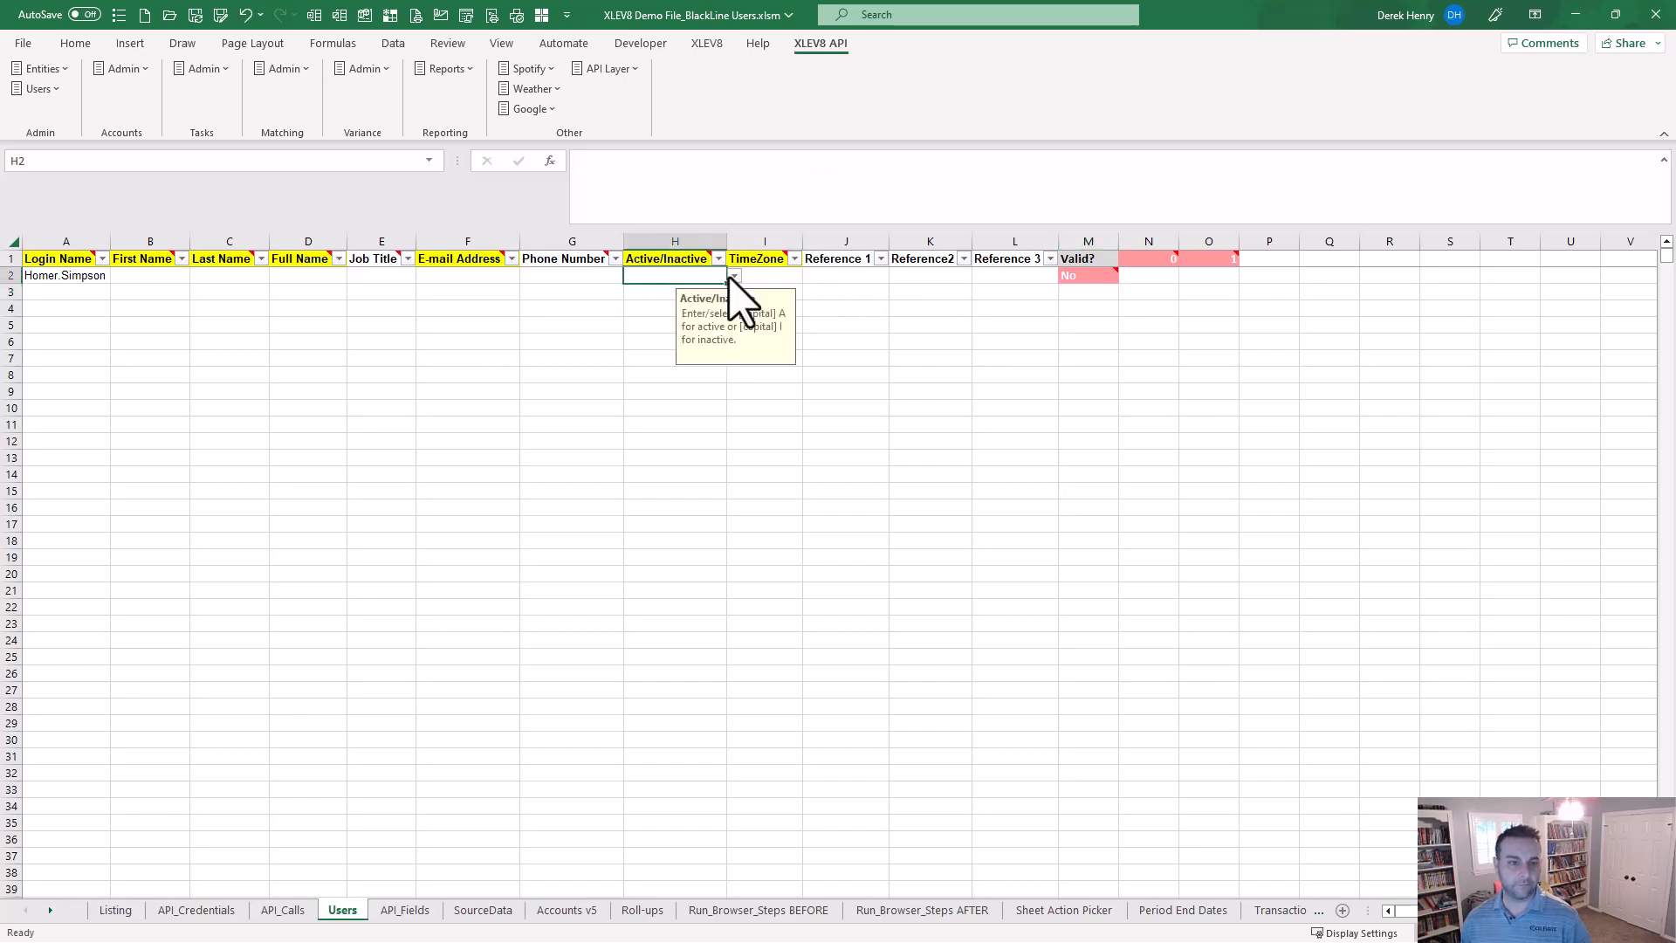
pyautogui.click(734, 276)
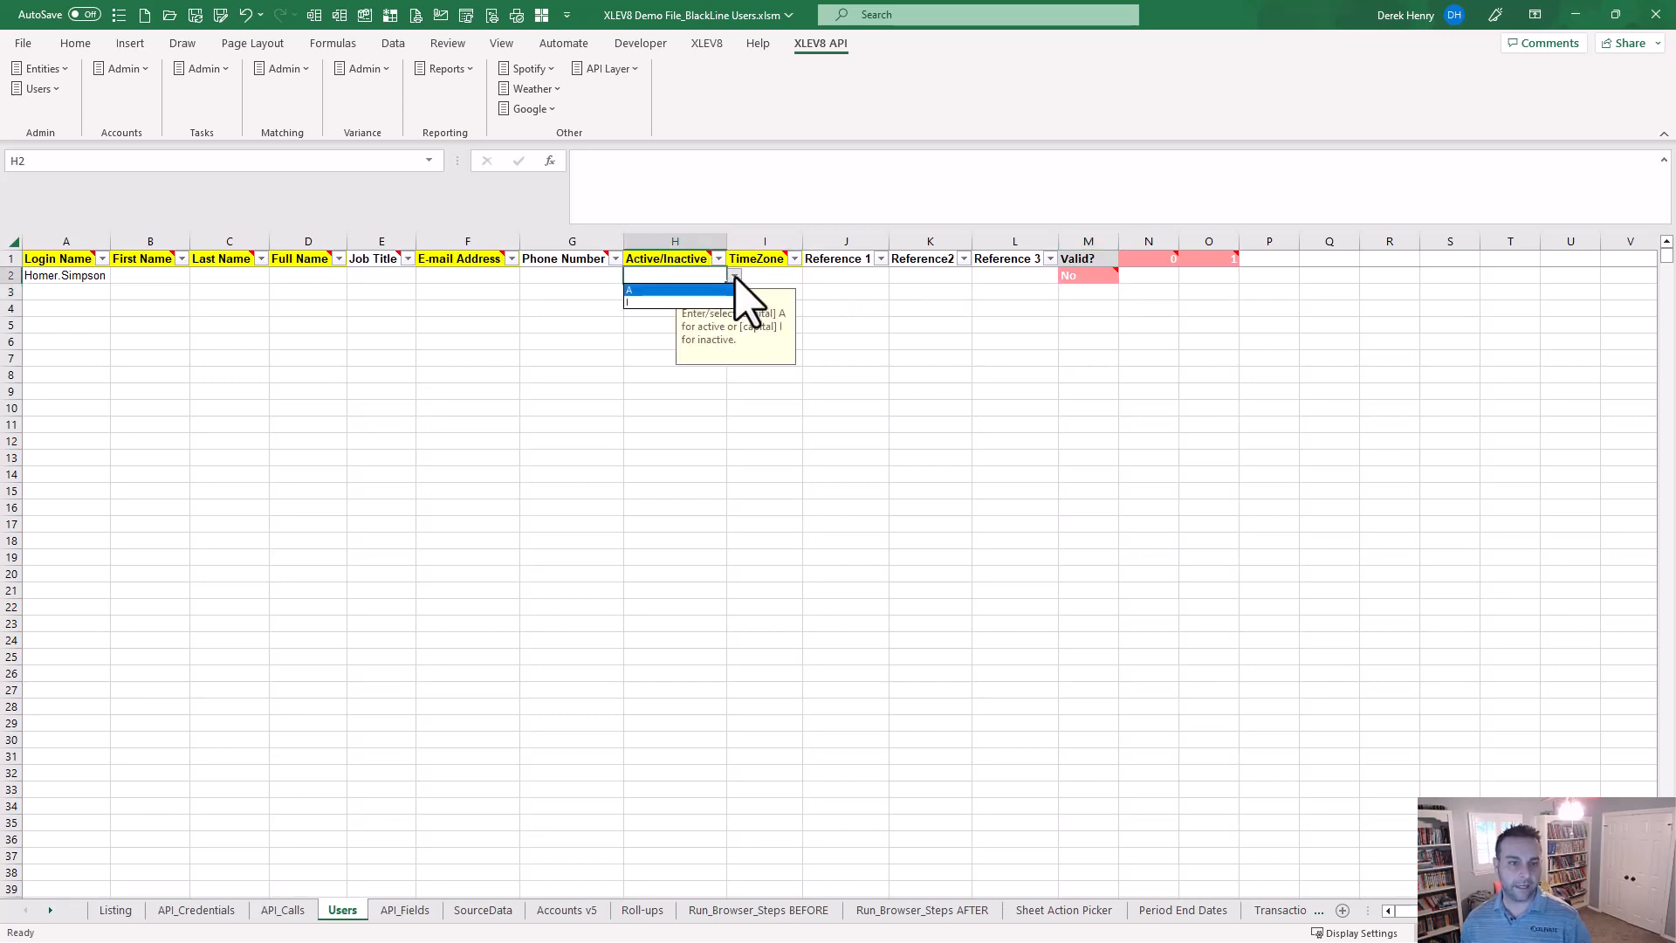
pyautogui.click(651, 290)
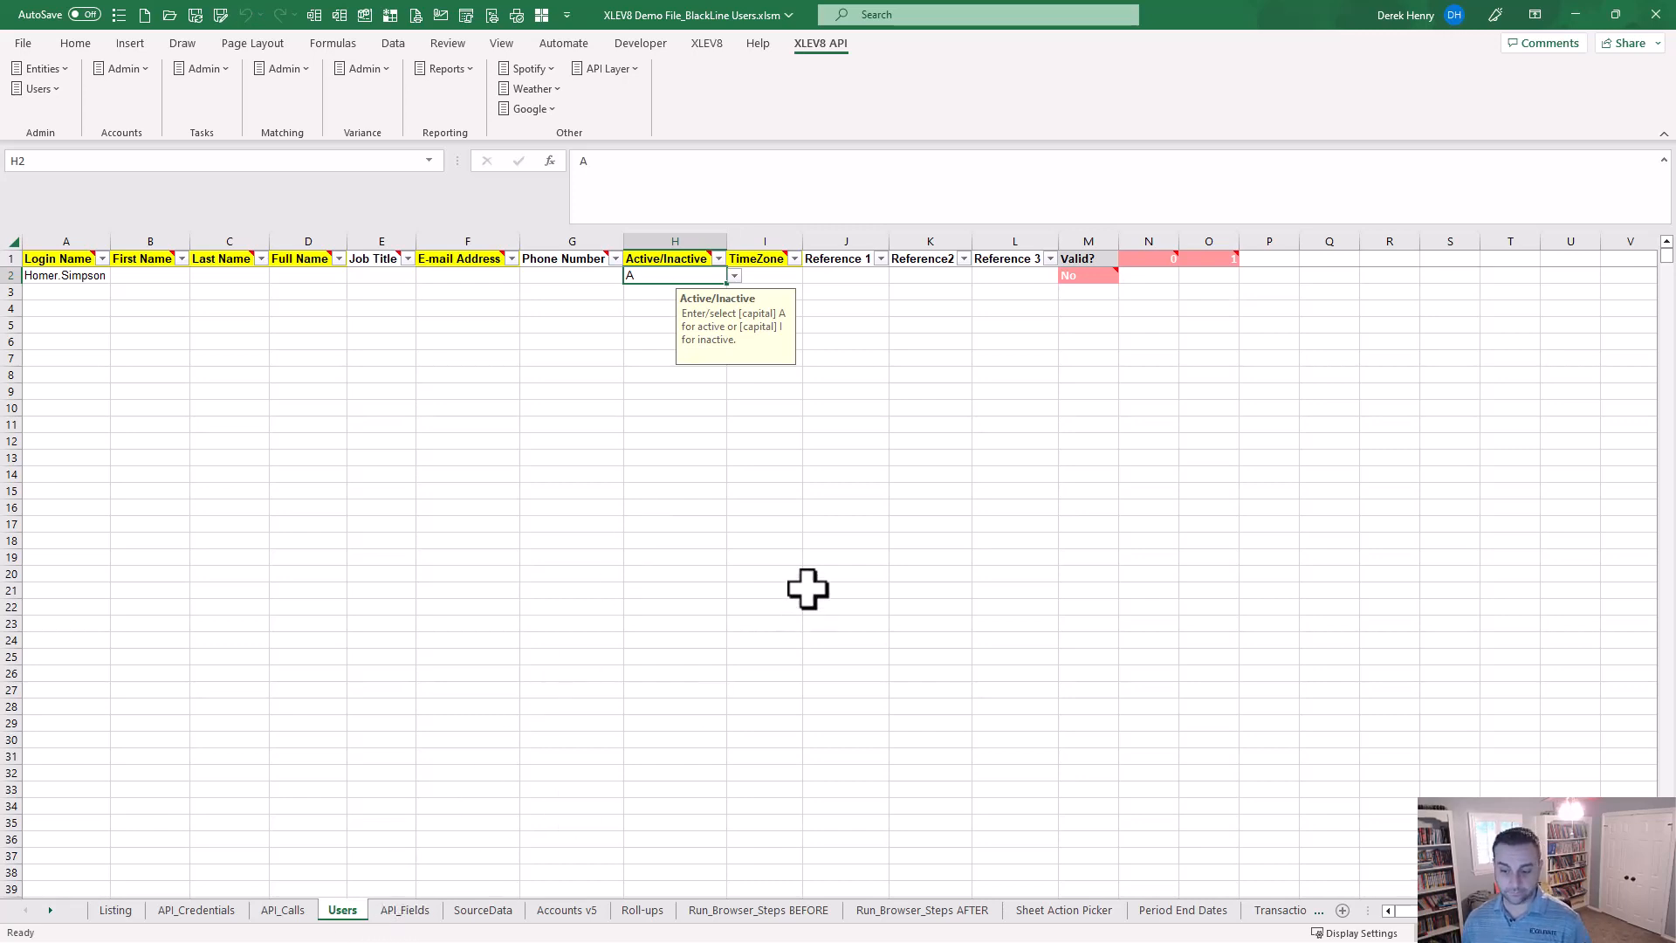
pyautogui.click(785, 276)
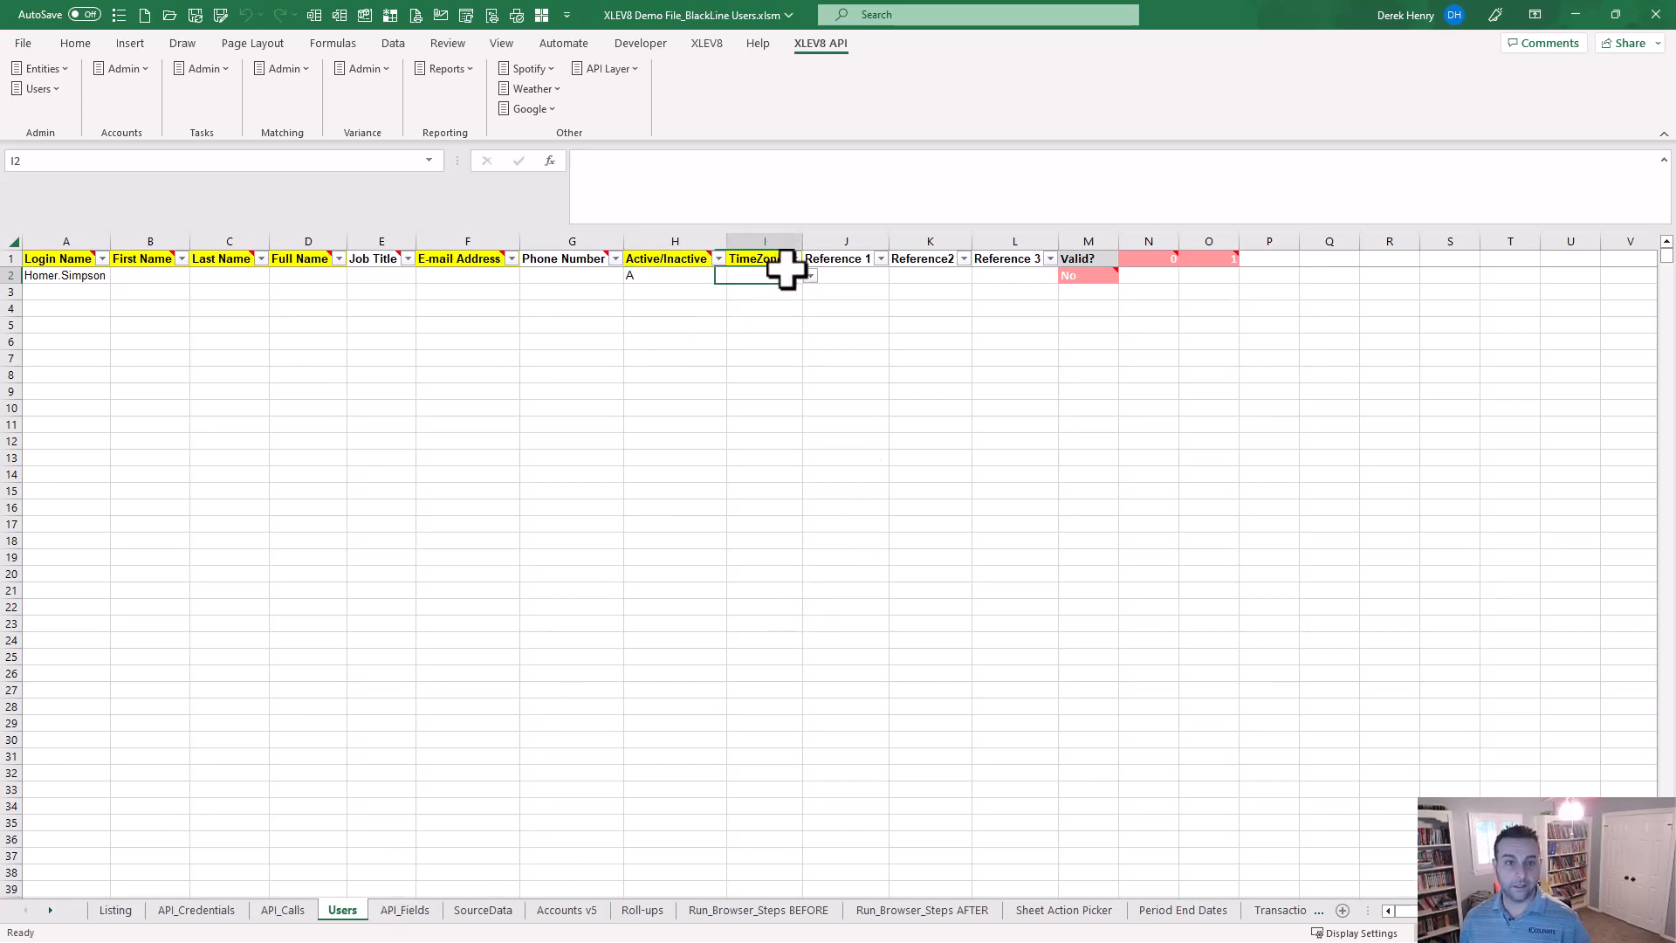
pyautogui.click(809, 276)
pyautogui.click(809, 276)
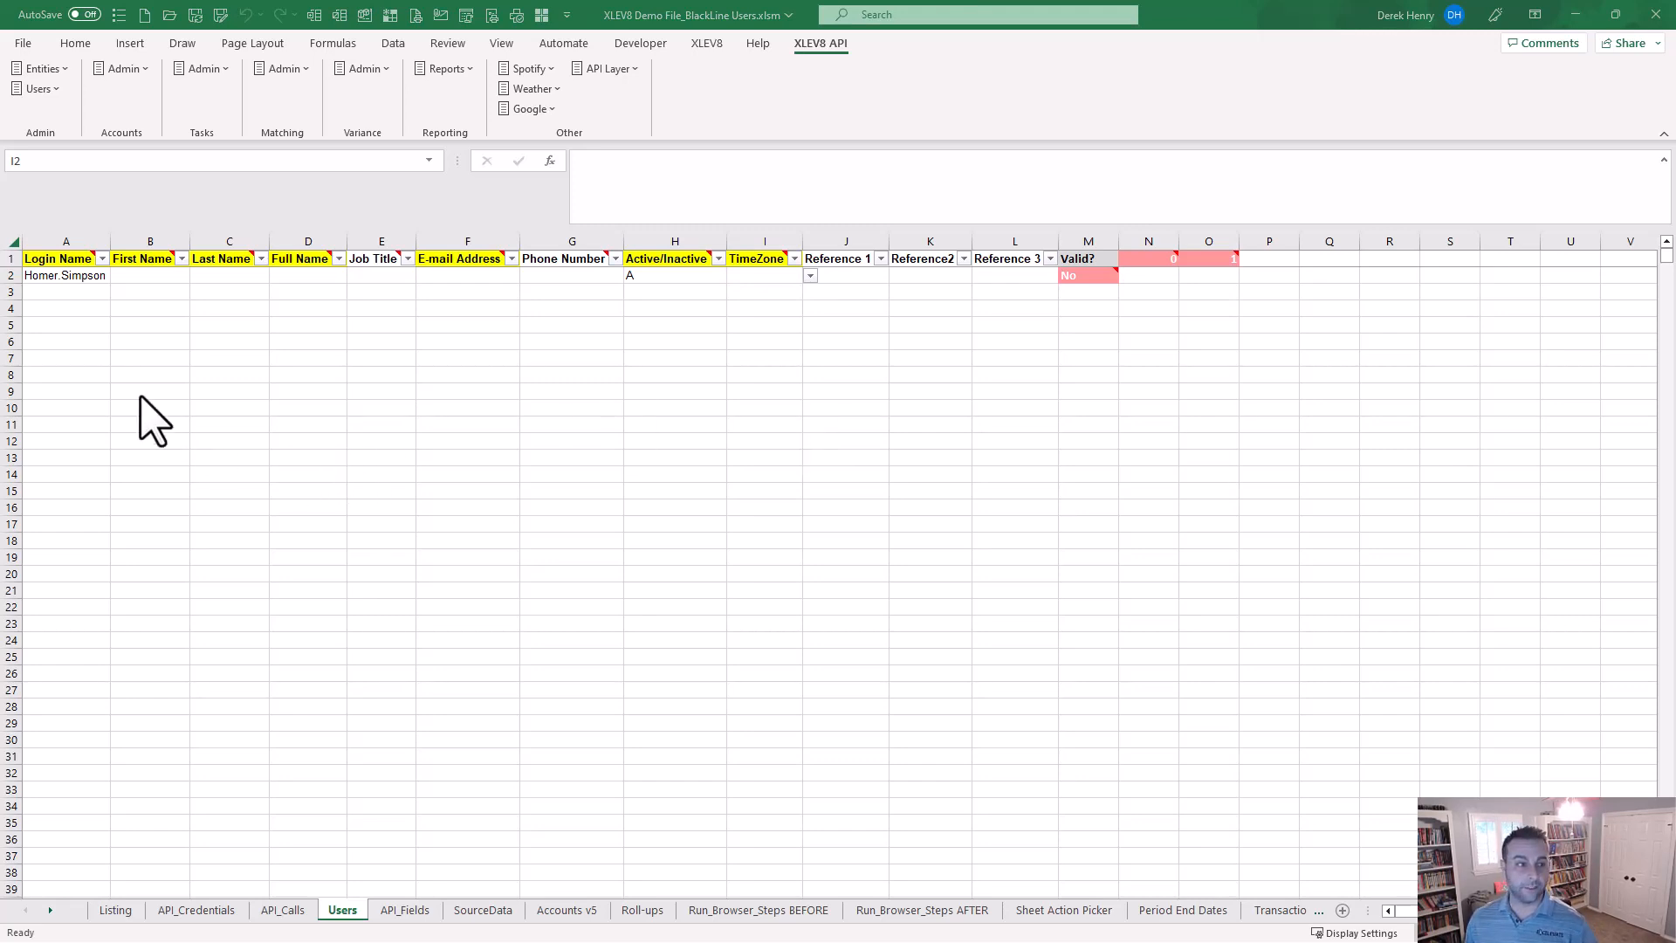
# Paste the copied sample user record as values into row 2 of the Users sheet, starting at Login Name
pyautogui.click(58, 276)
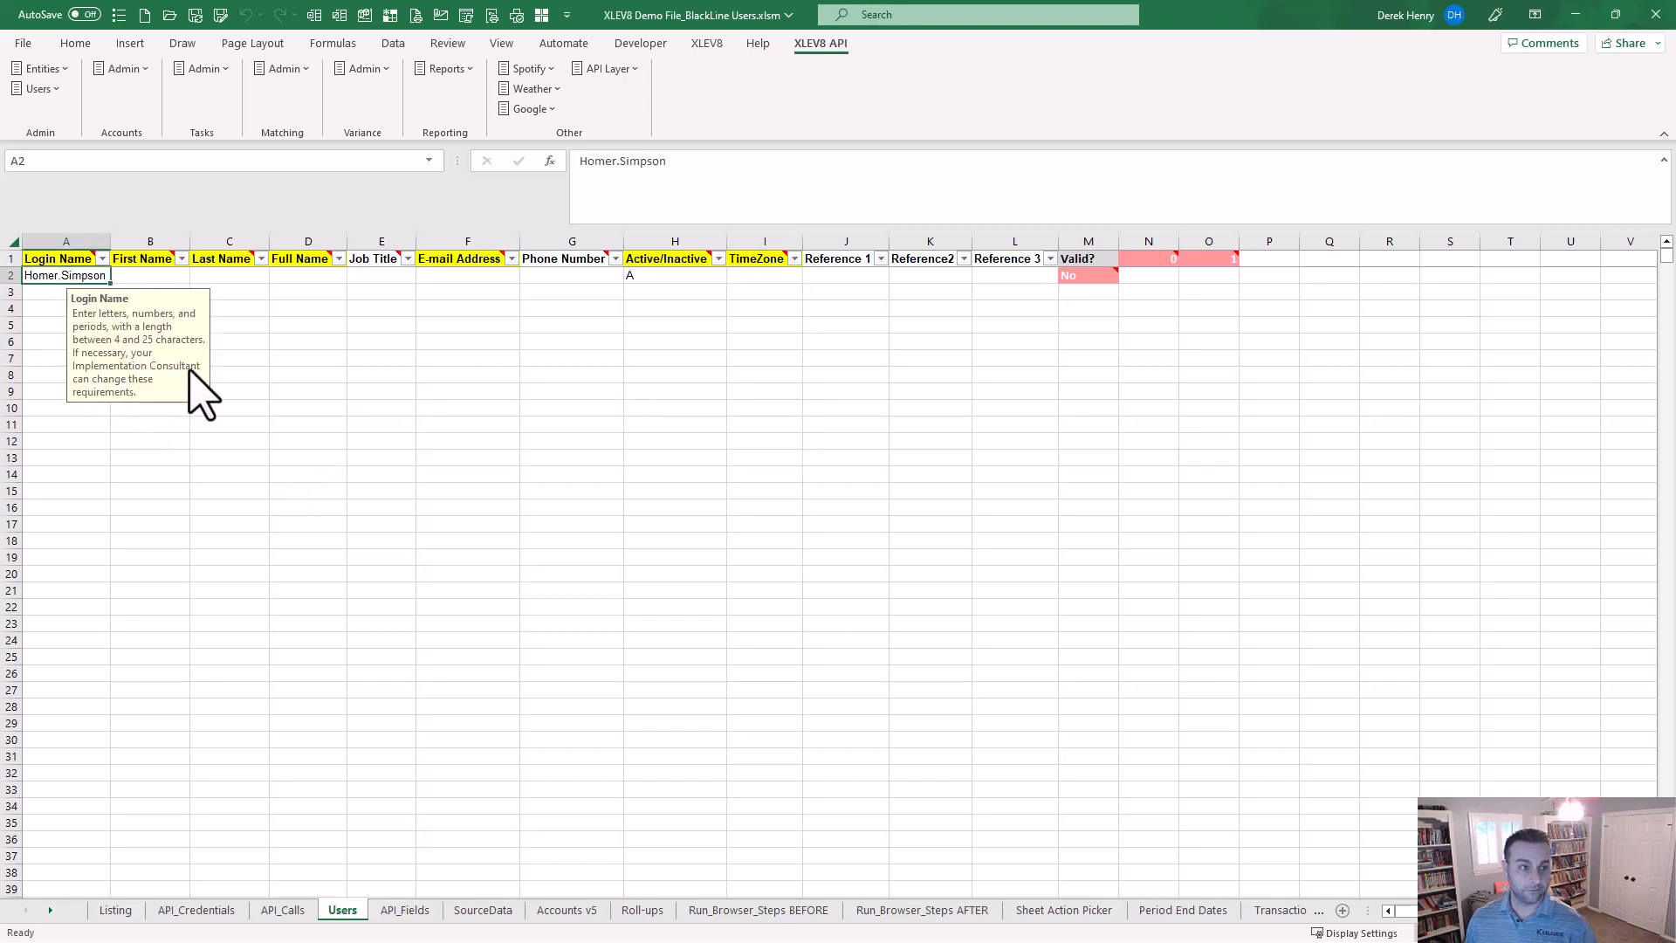
pyautogui.hotkey('ctrl', 'v')
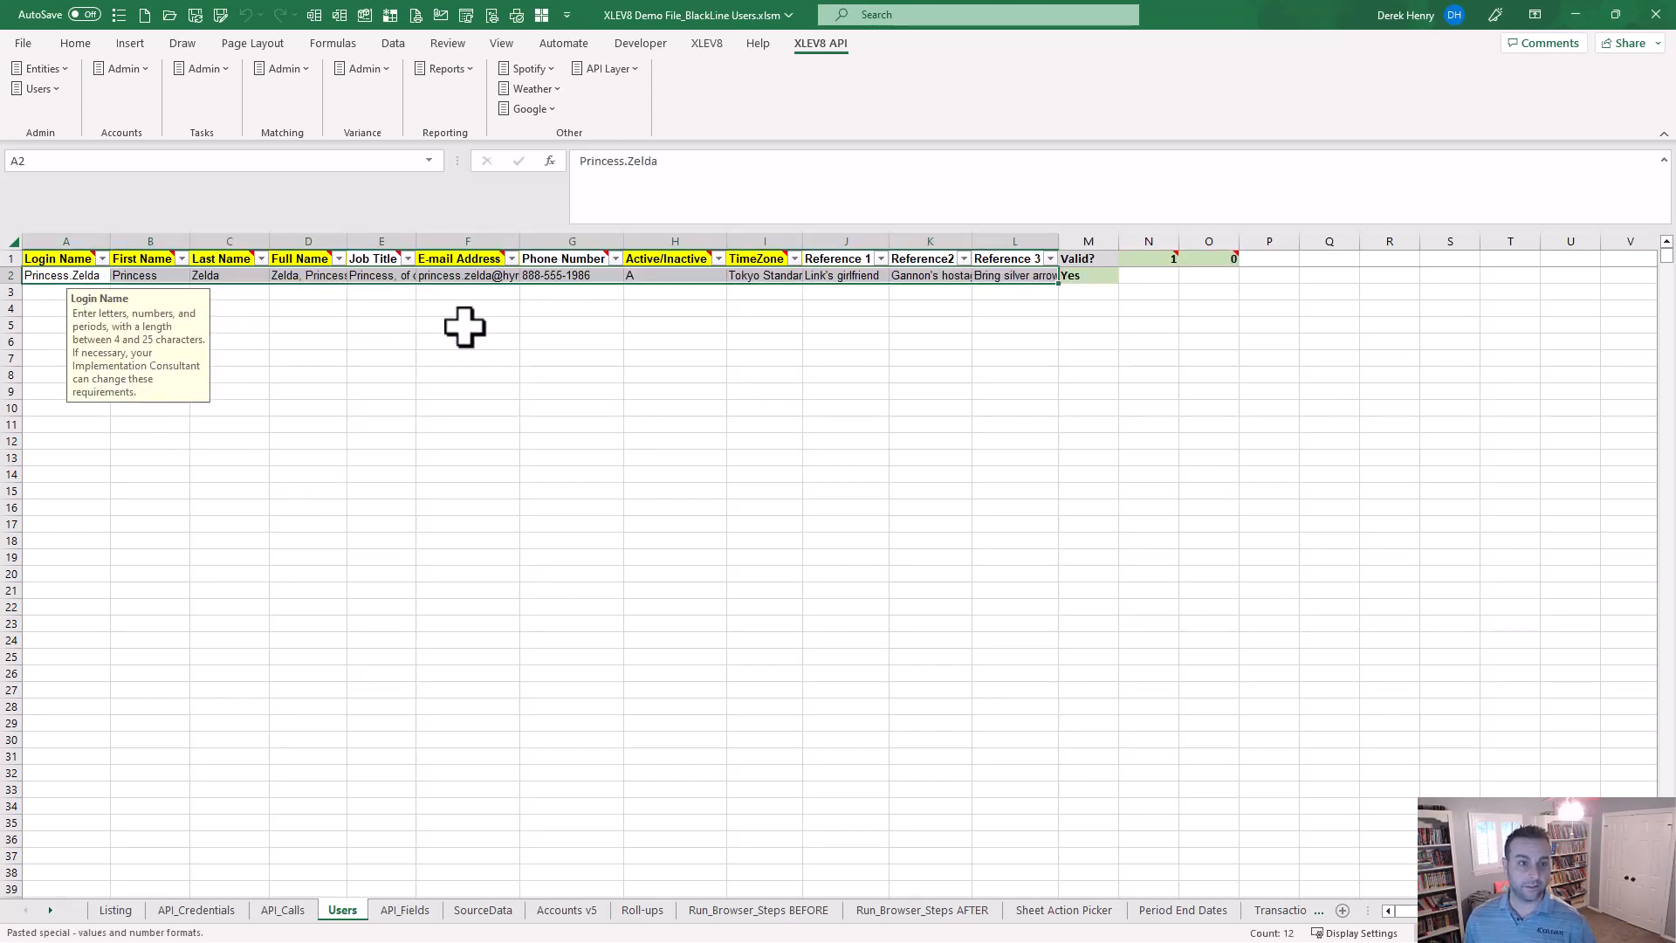
pyautogui.click(400, 318)
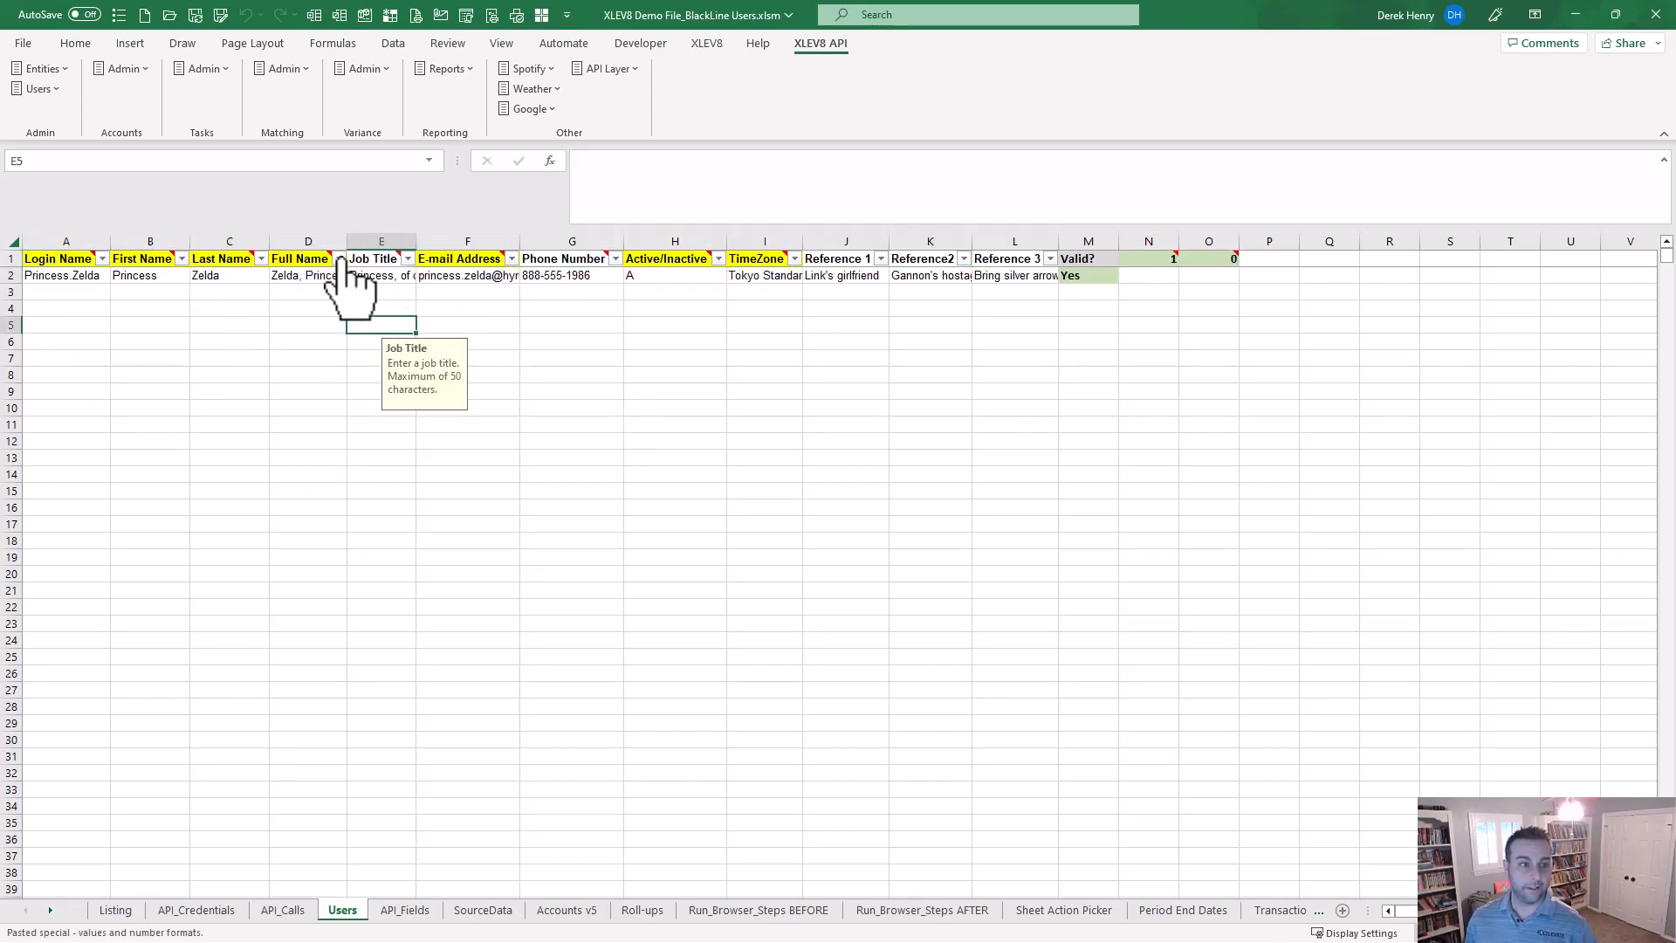
# Apply the source record's column widths to the Users sheet with the paste type code w, starting from cell A2
pyautogui.click(75, 275)
pyautogui.hotkey('alt', 'Tab')
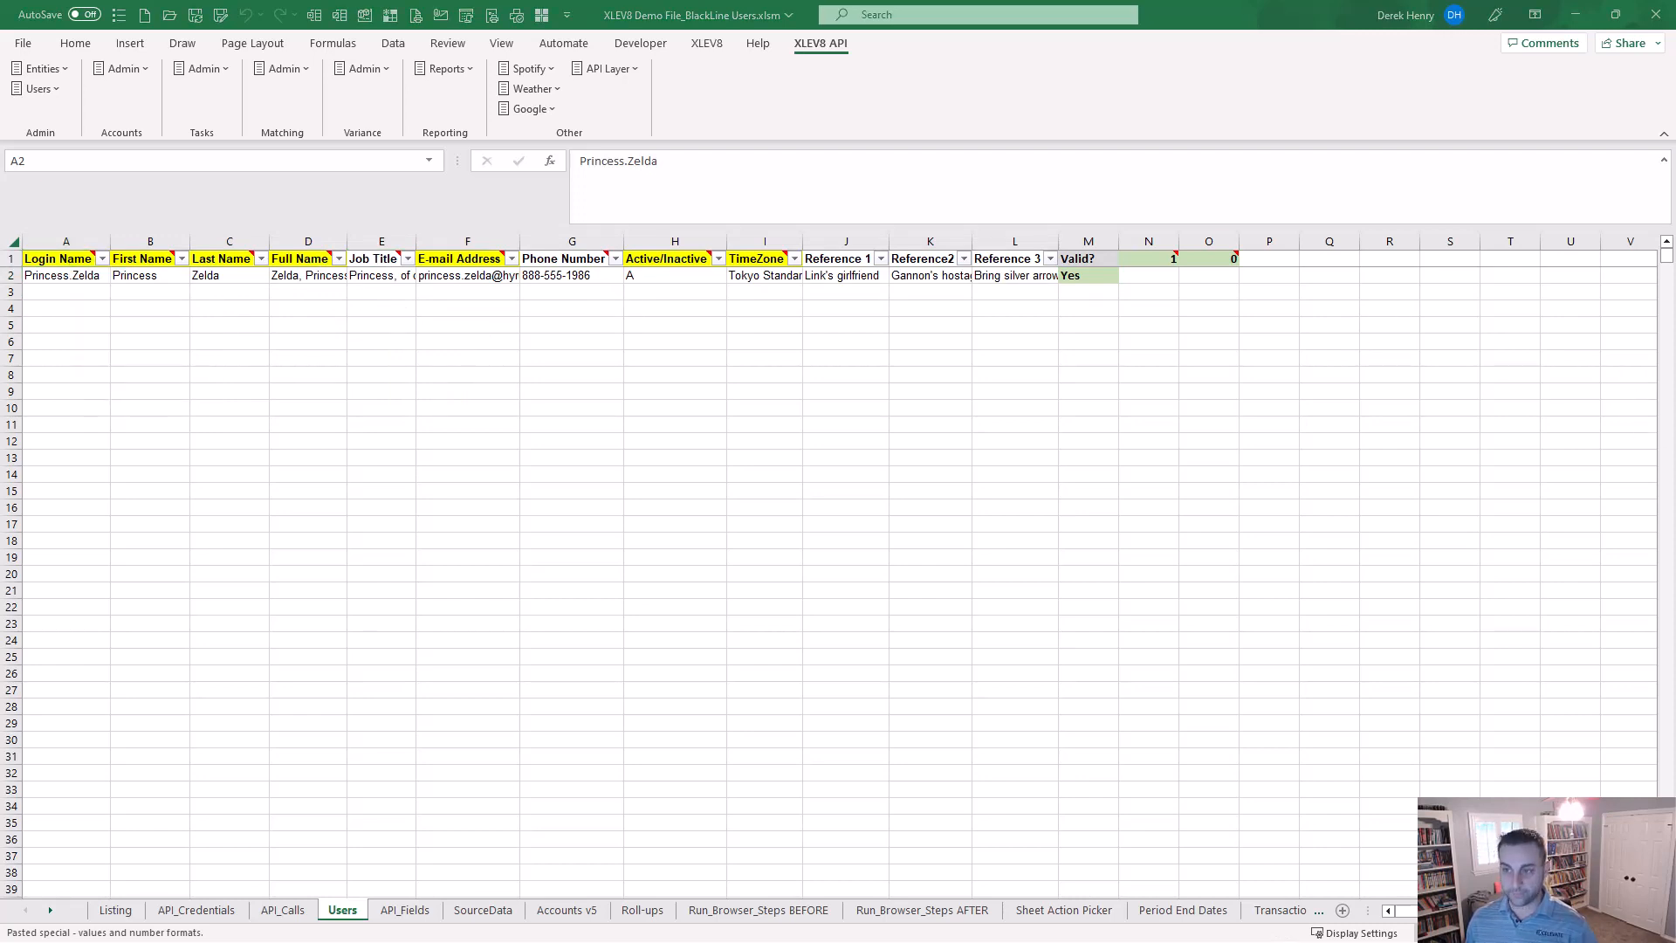
pyautogui.click(57, 275)
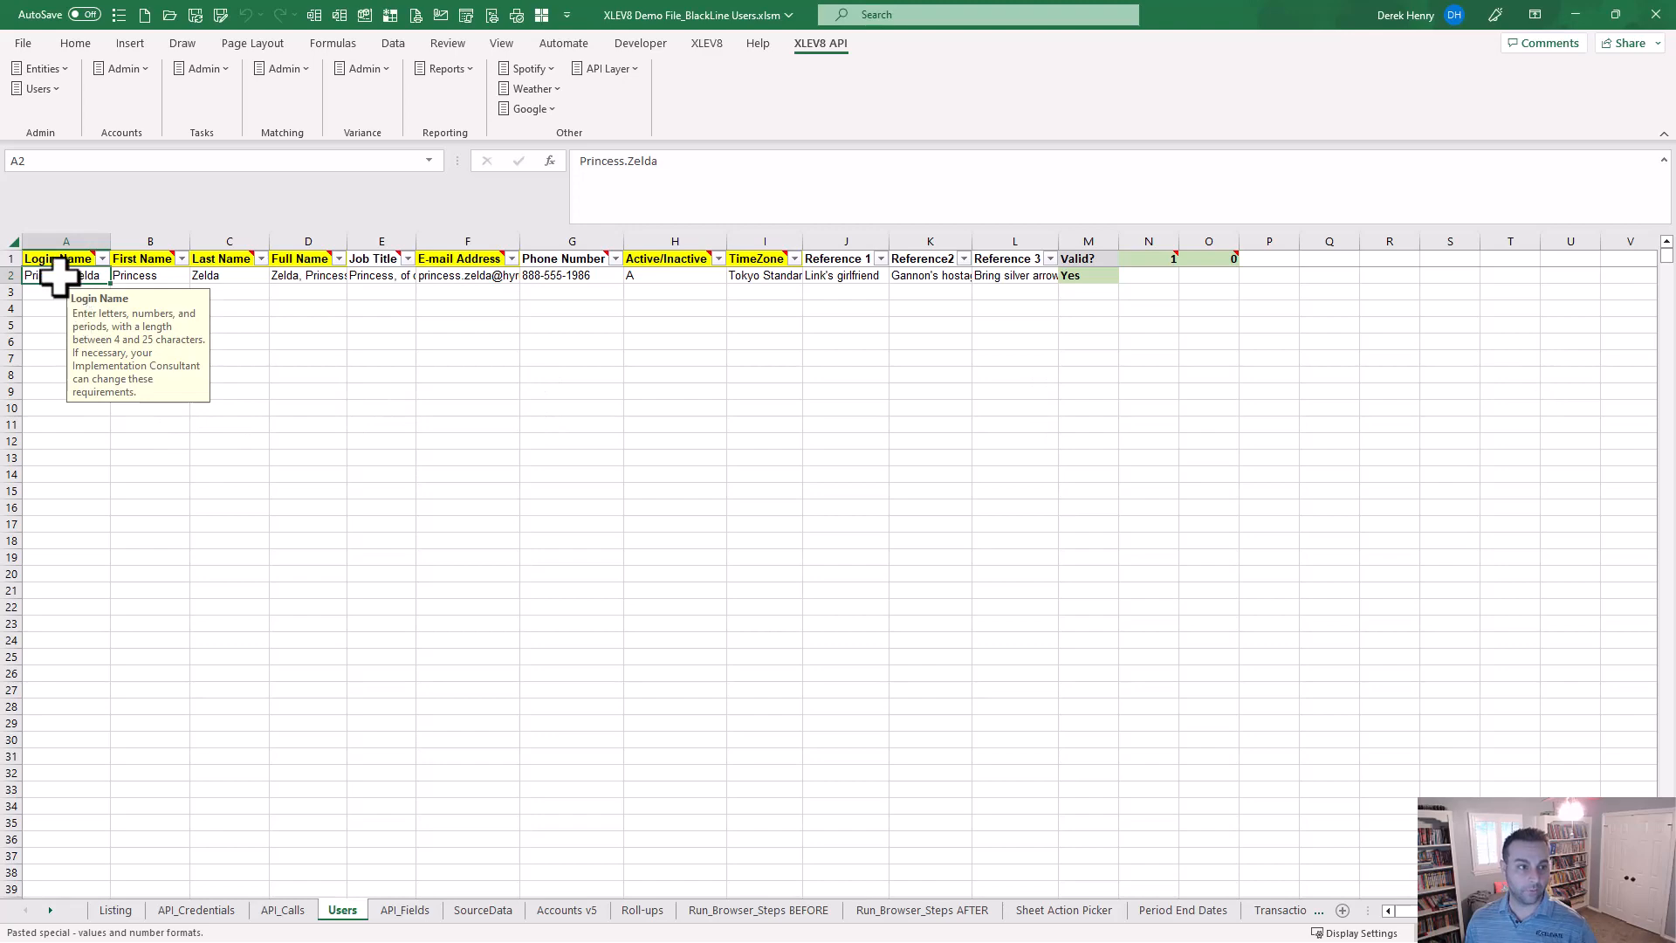
pyautogui.hotkey('ctrl', 'shift', 'v')
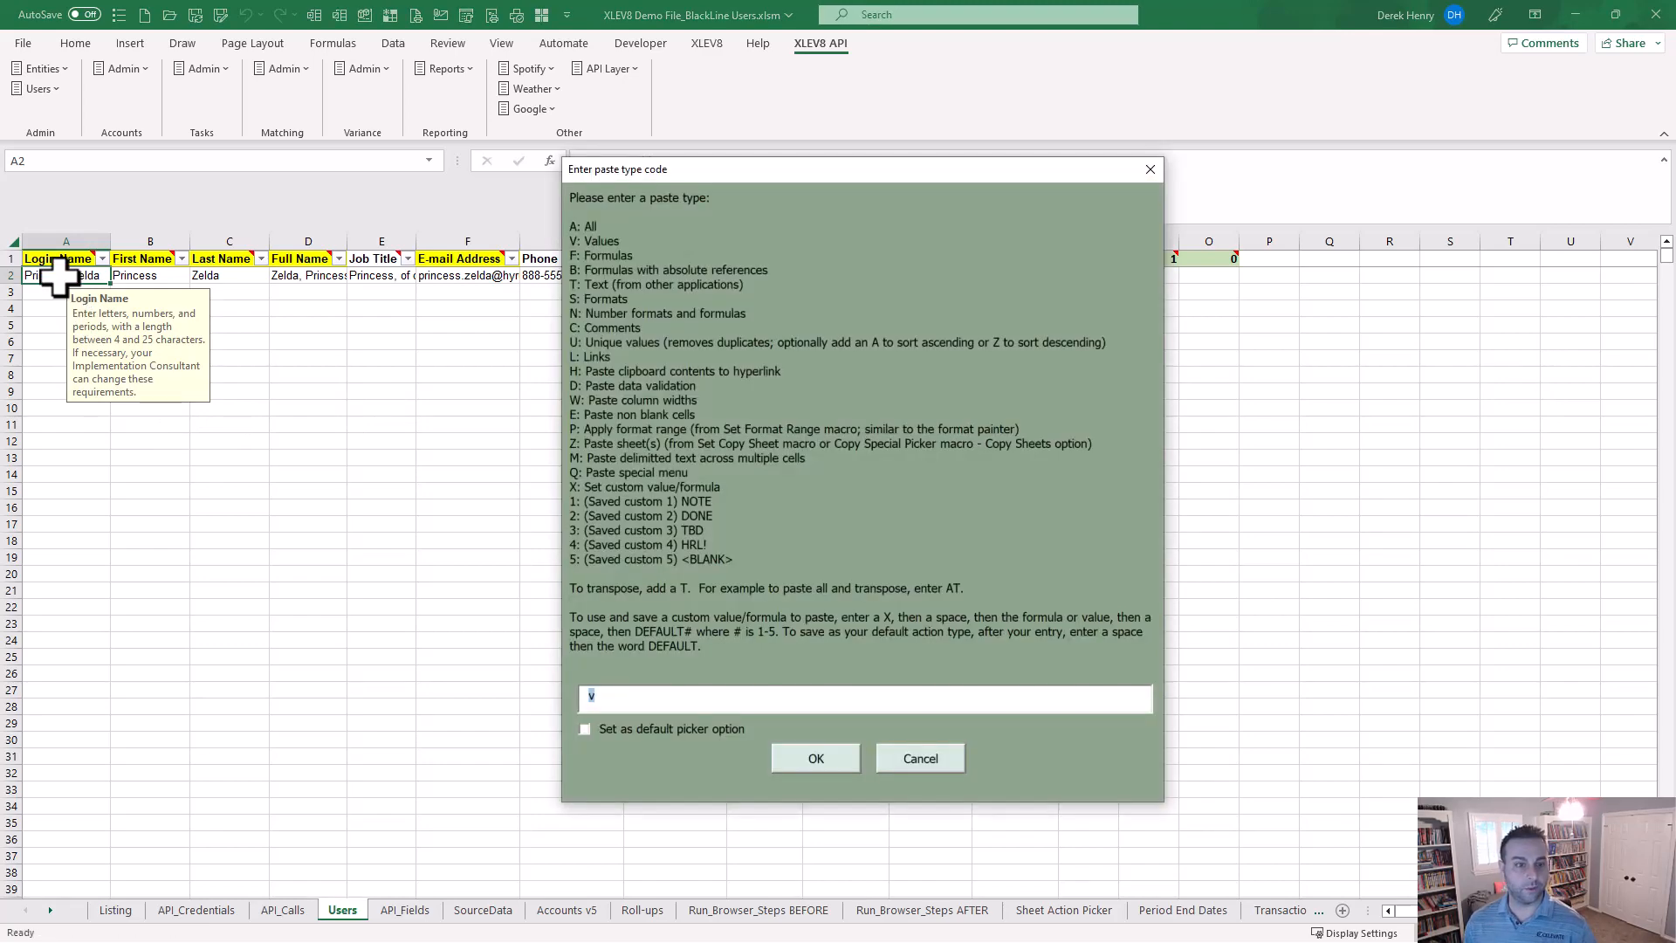
pyautogui.write('w')
pyautogui.press('Return')
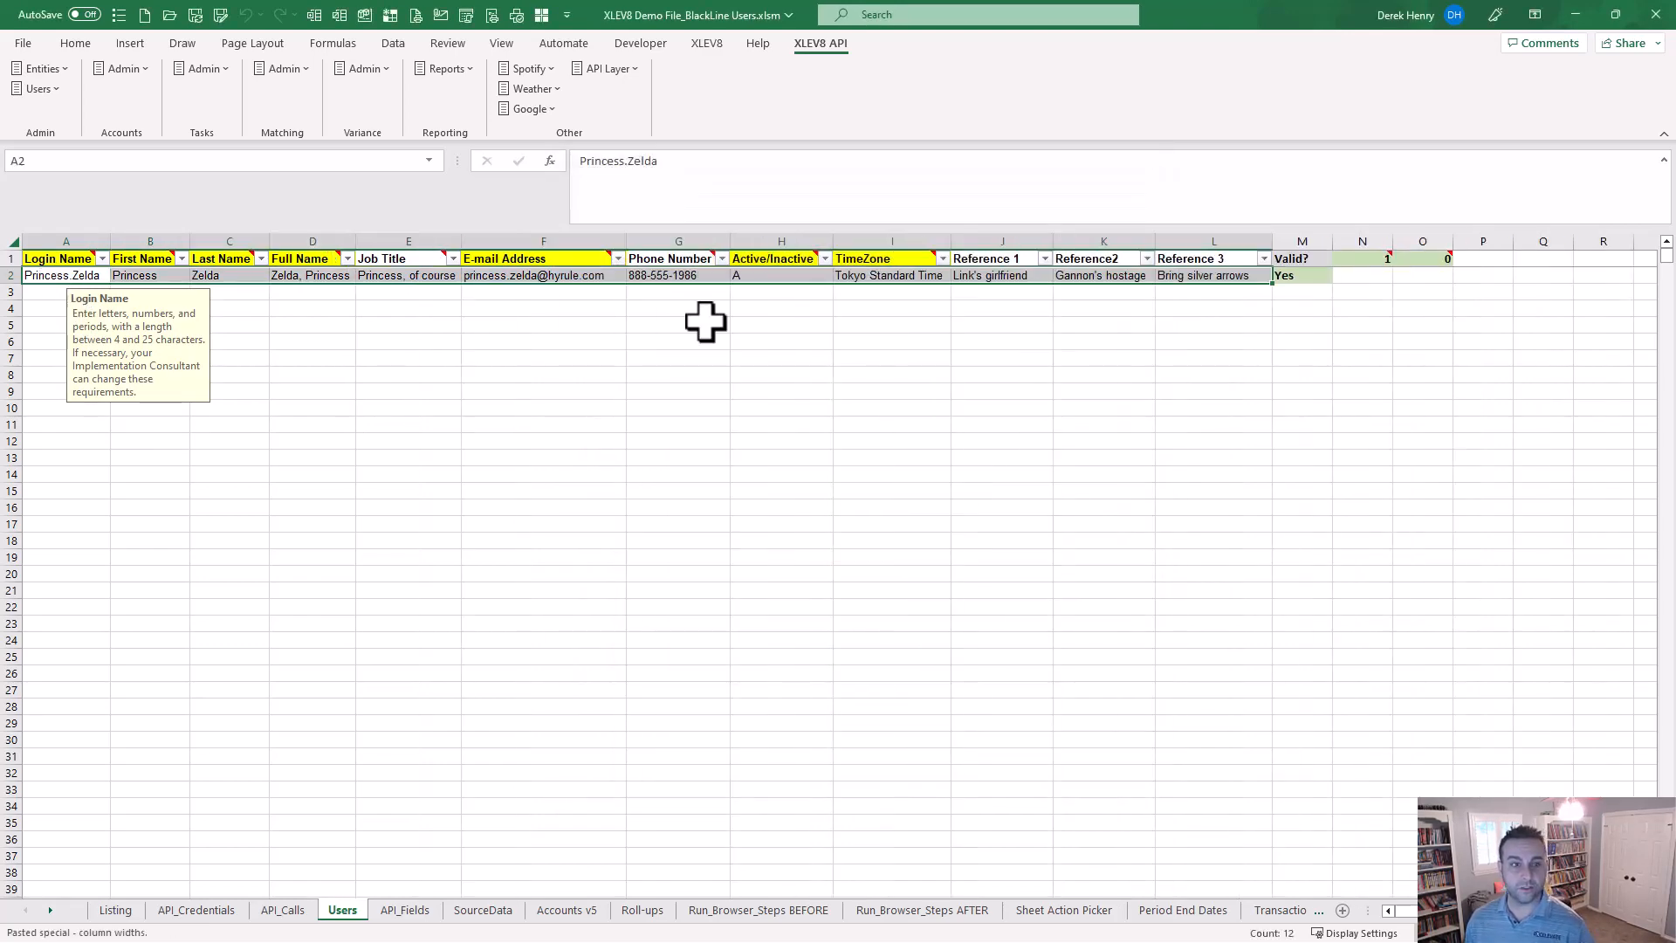
pyautogui.click(703, 323)
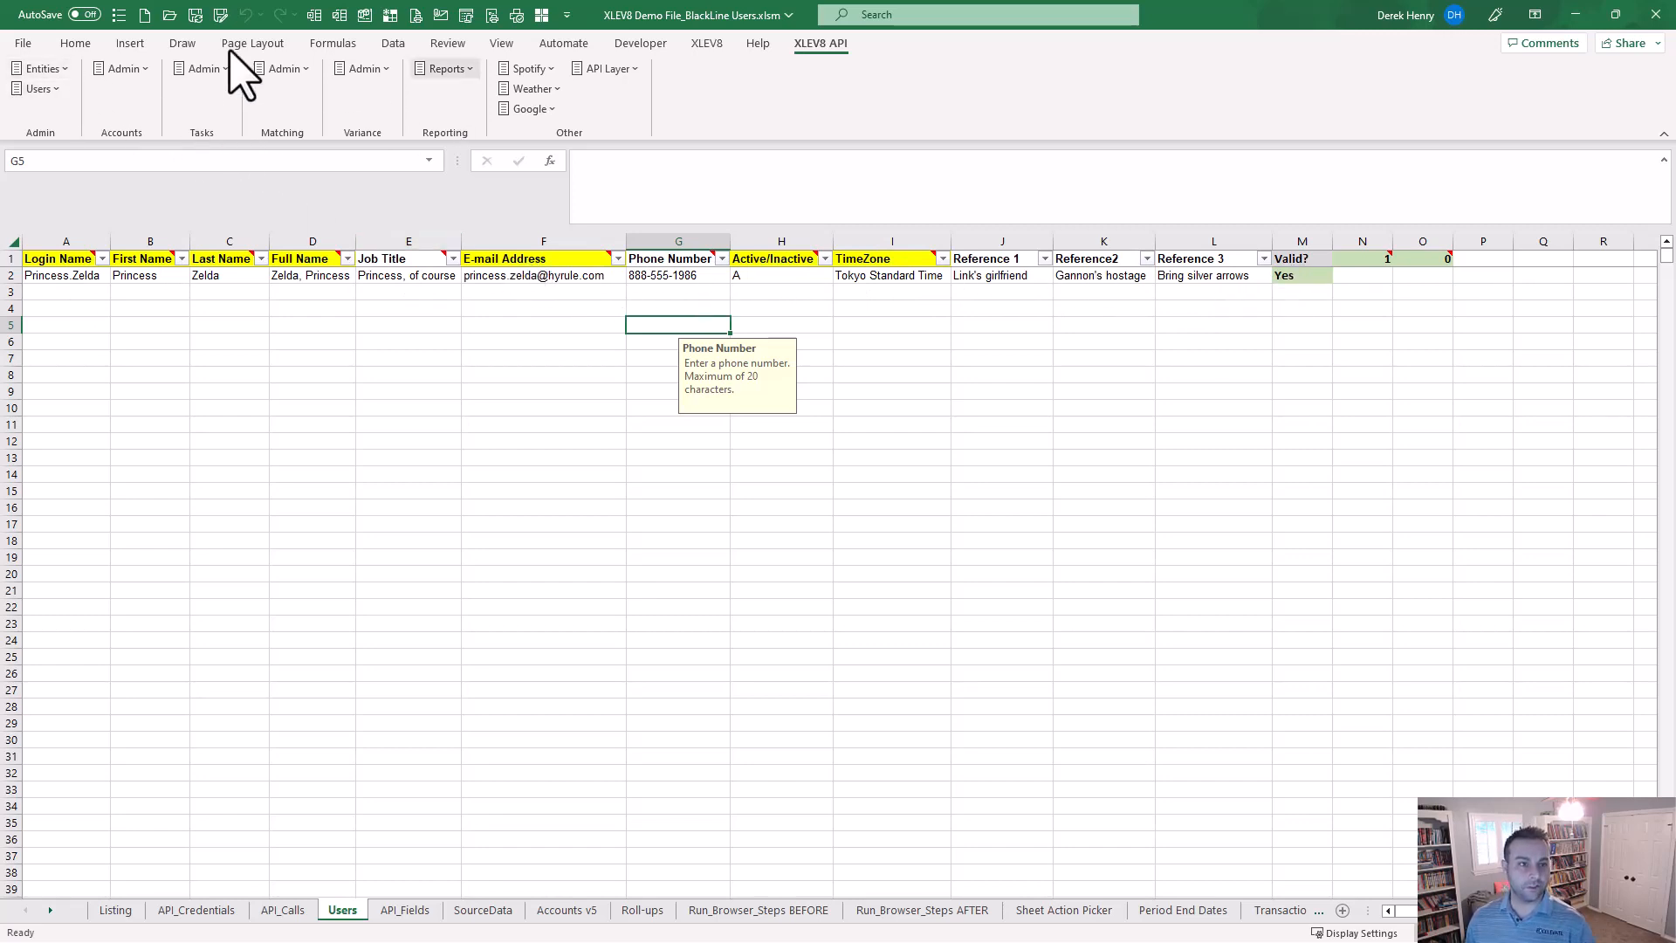
# Run the Users API call to import the Users sheet data into the BlackLine account BL SB
pyautogui.click(38, 89)
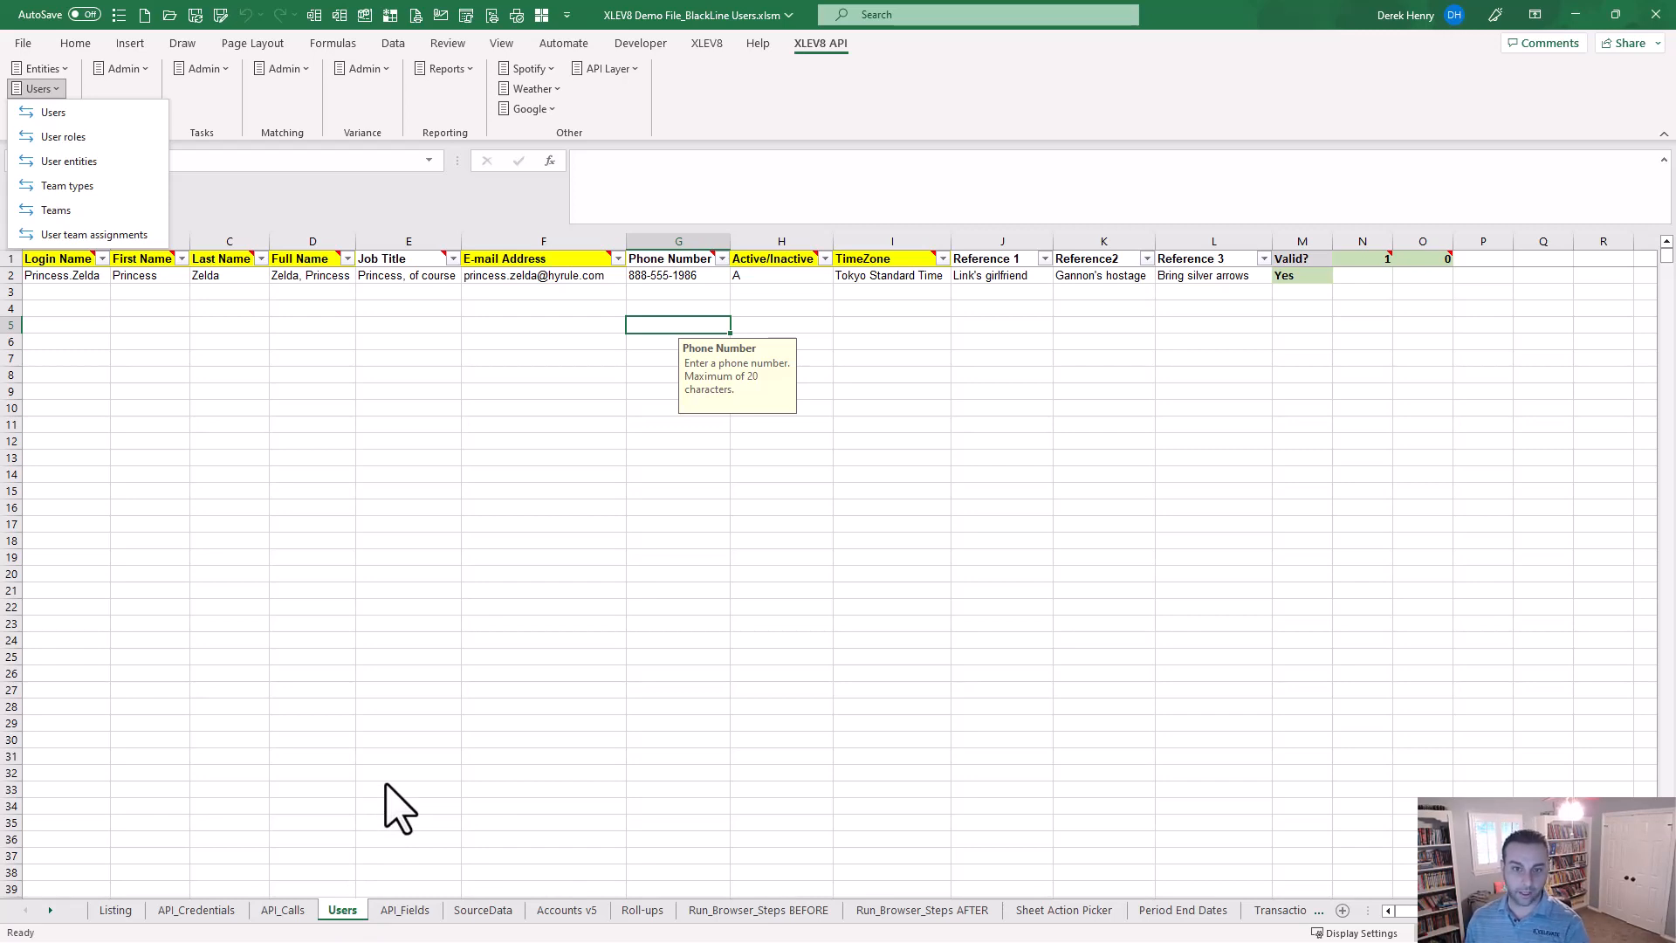
pyautogui.click(74, 113)
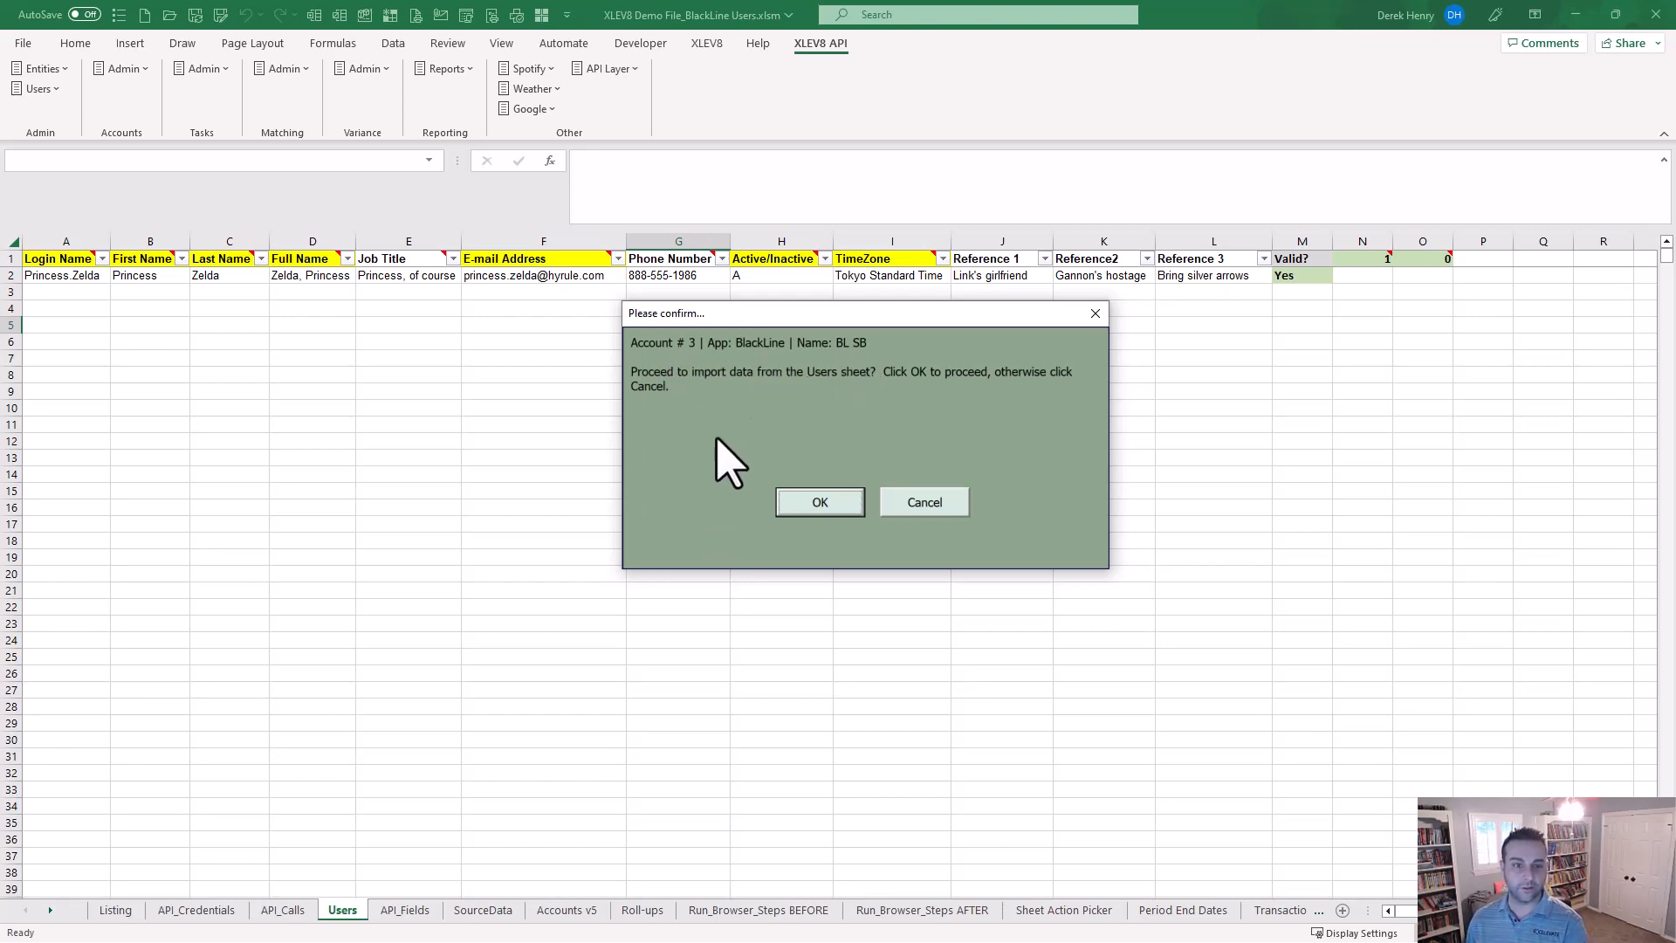
pyautogui.click(822, 501)
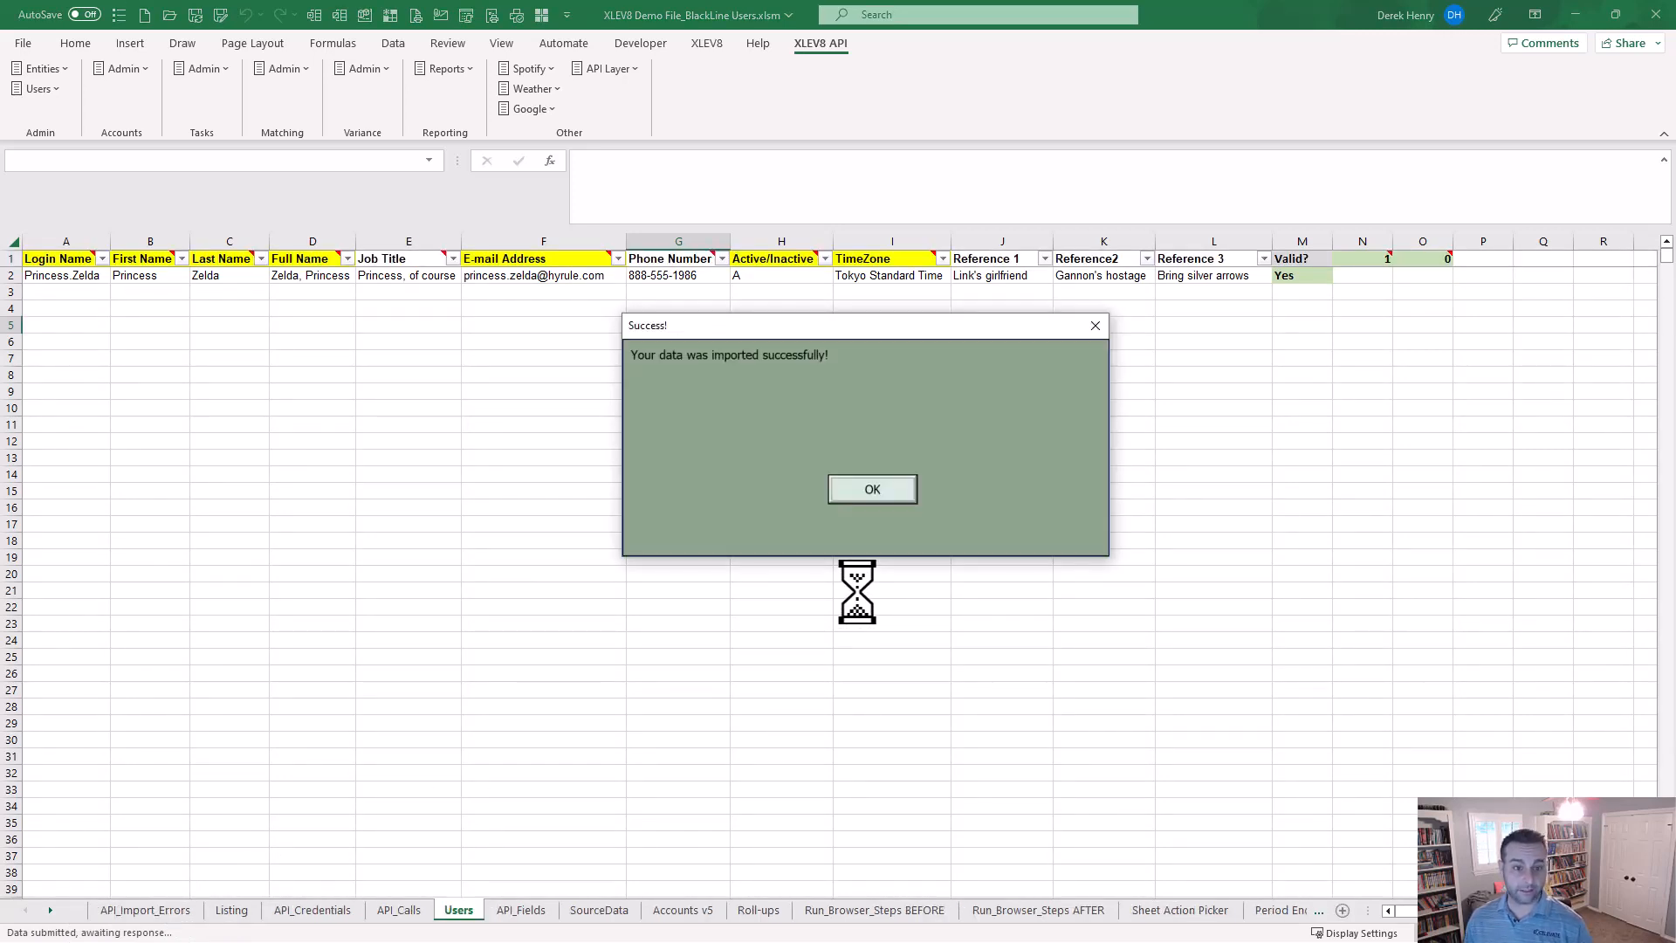
pyautogui.click(877, 491)
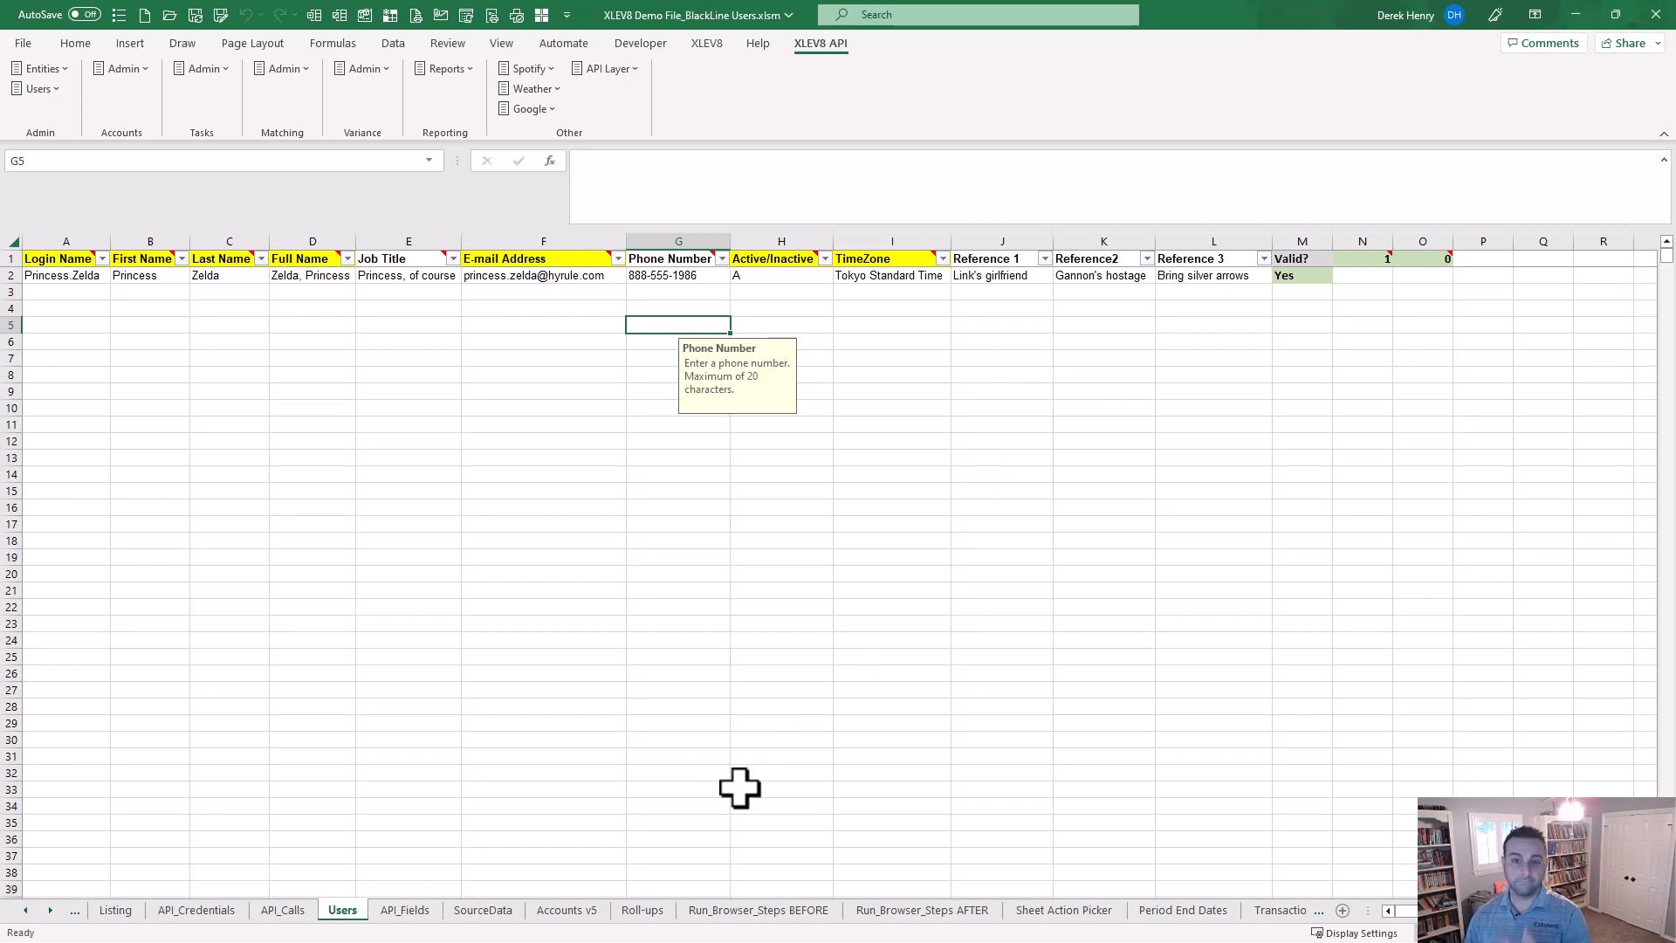
# Review the Configure API Settings and Export Sheet As entries on the Listing sheet, then return to the Users sheet
pyautogui.click(116, 910)
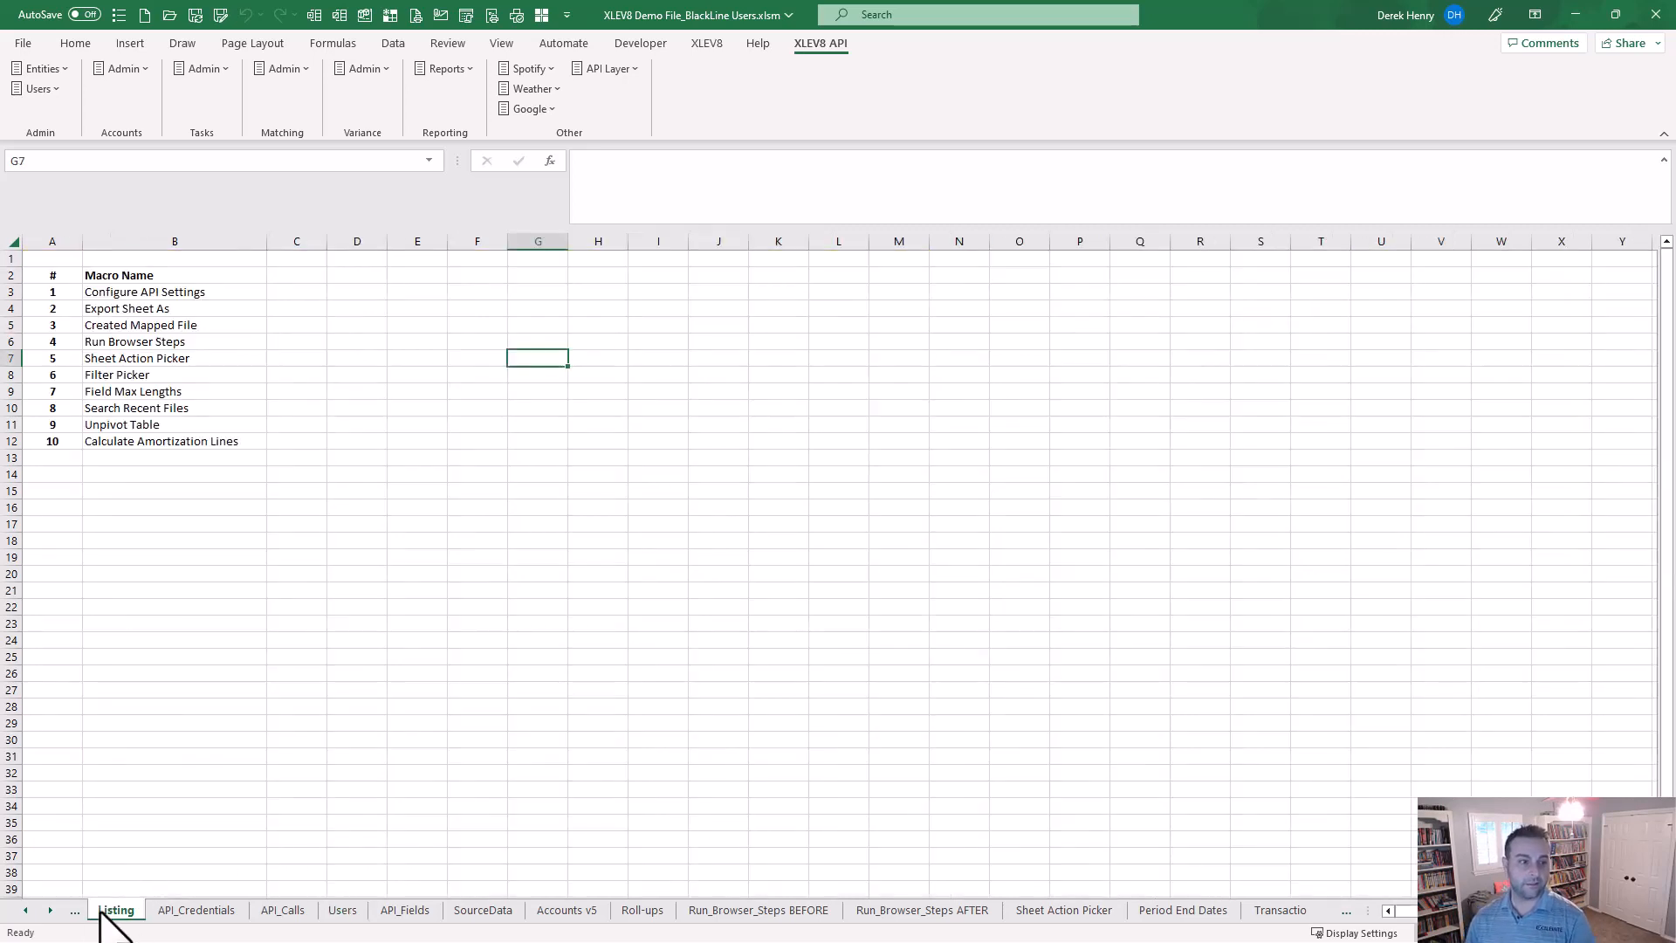
pyautogui.click(219, 288)
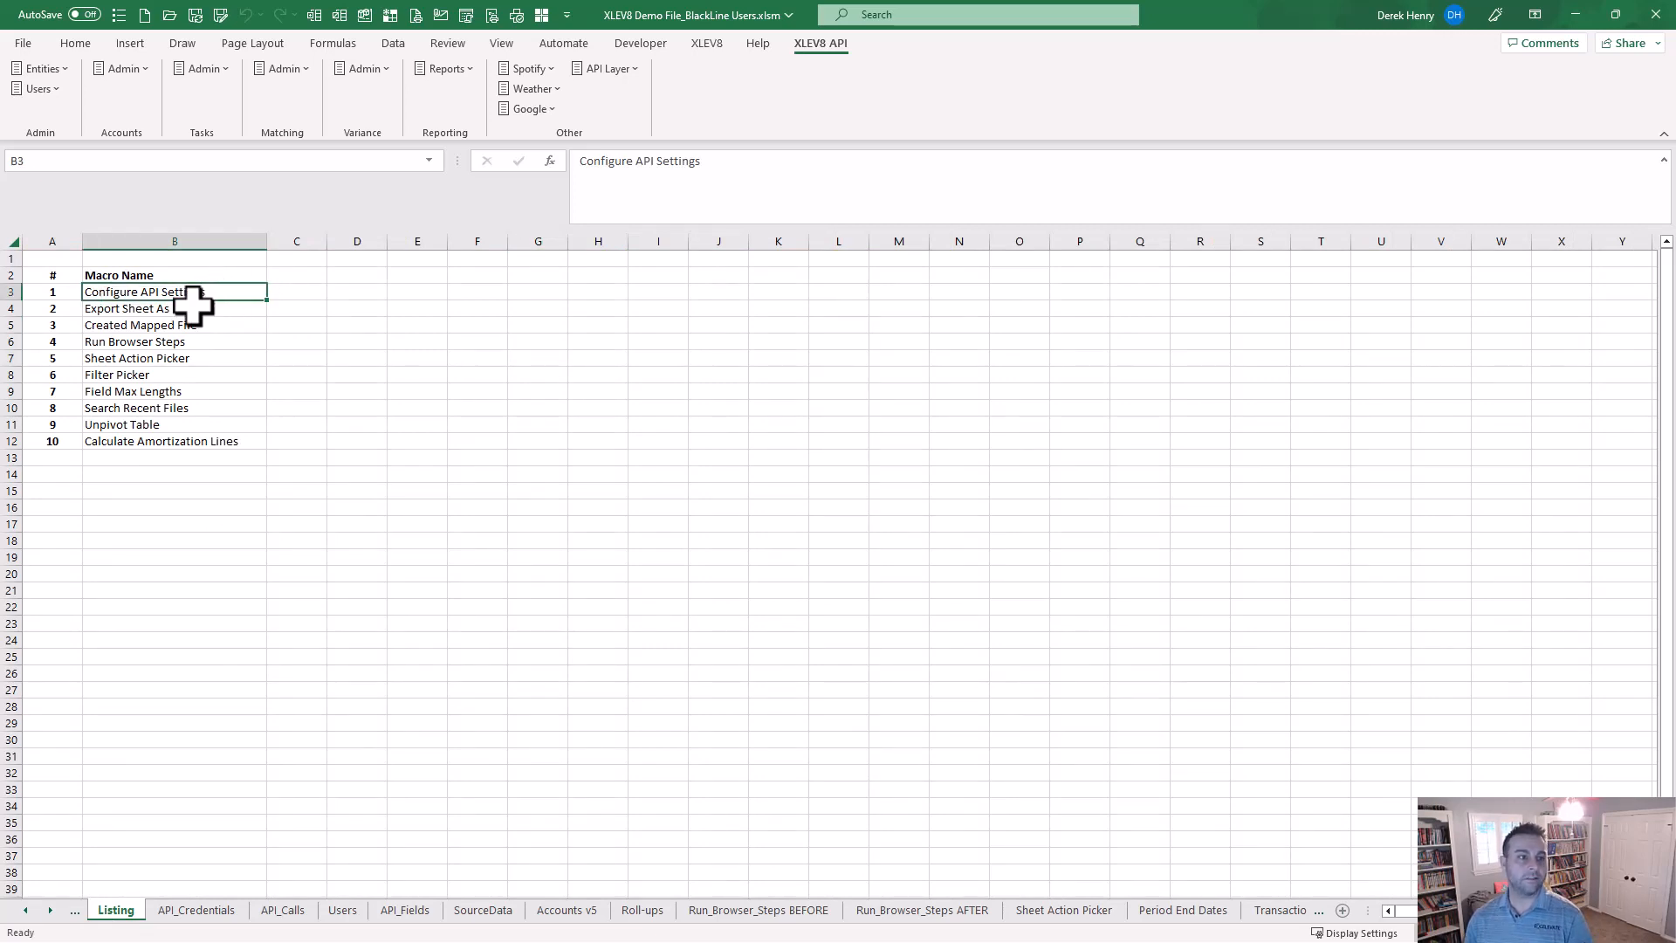
pyautogui.click(193, 304)
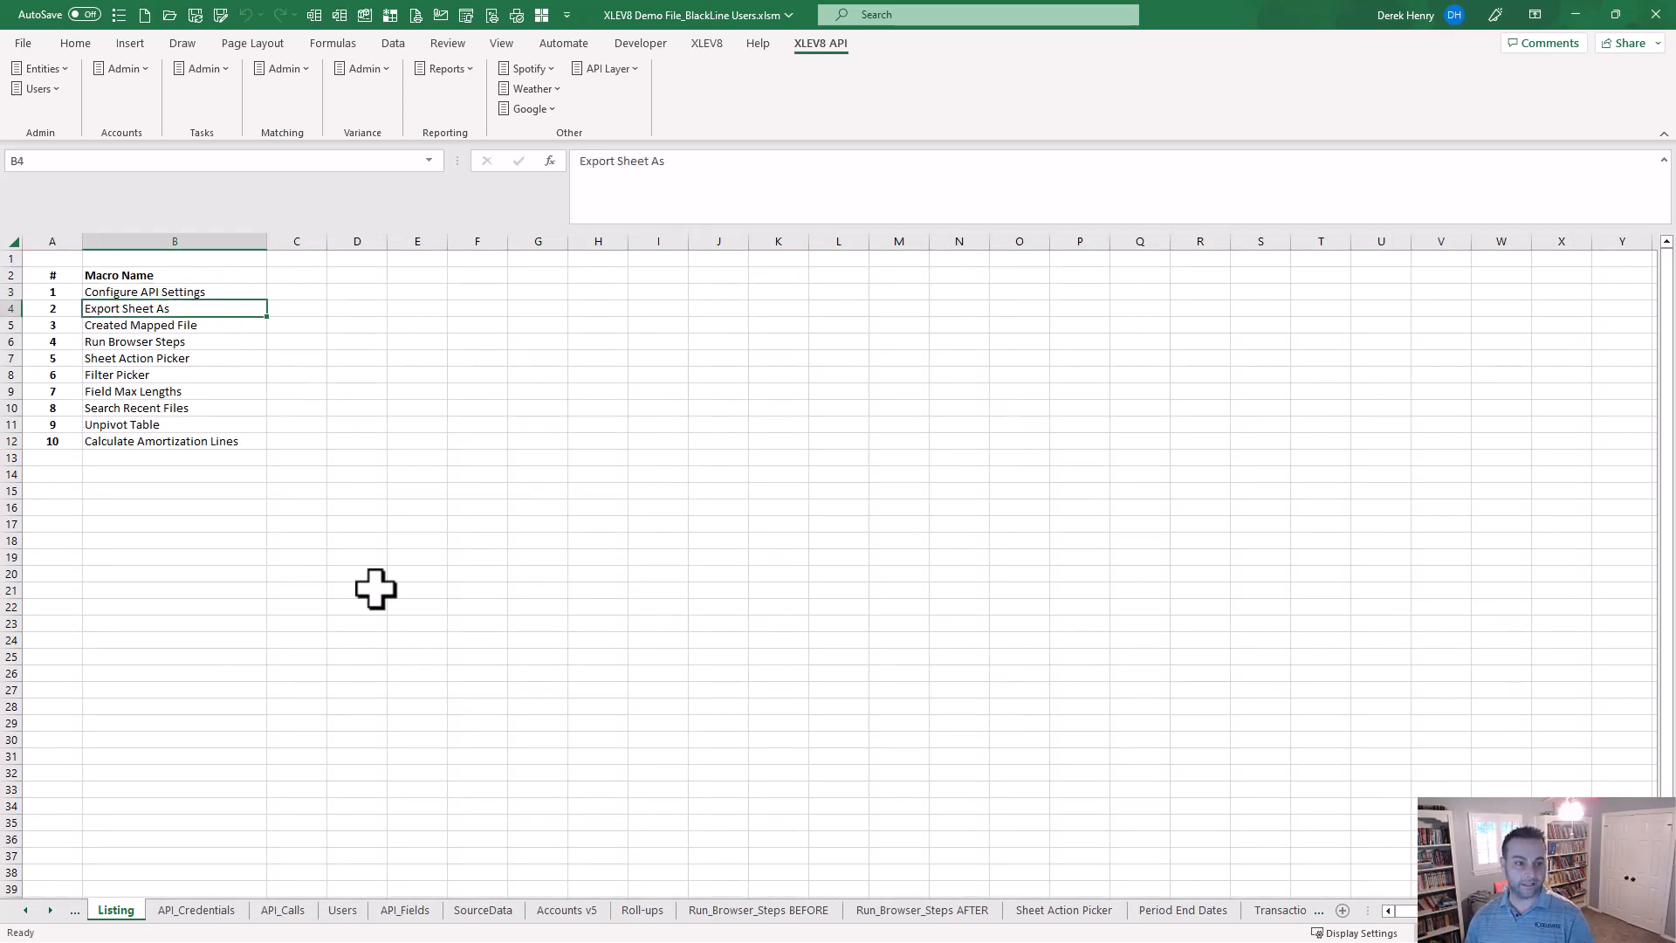
pyautogui.click(344, 912)
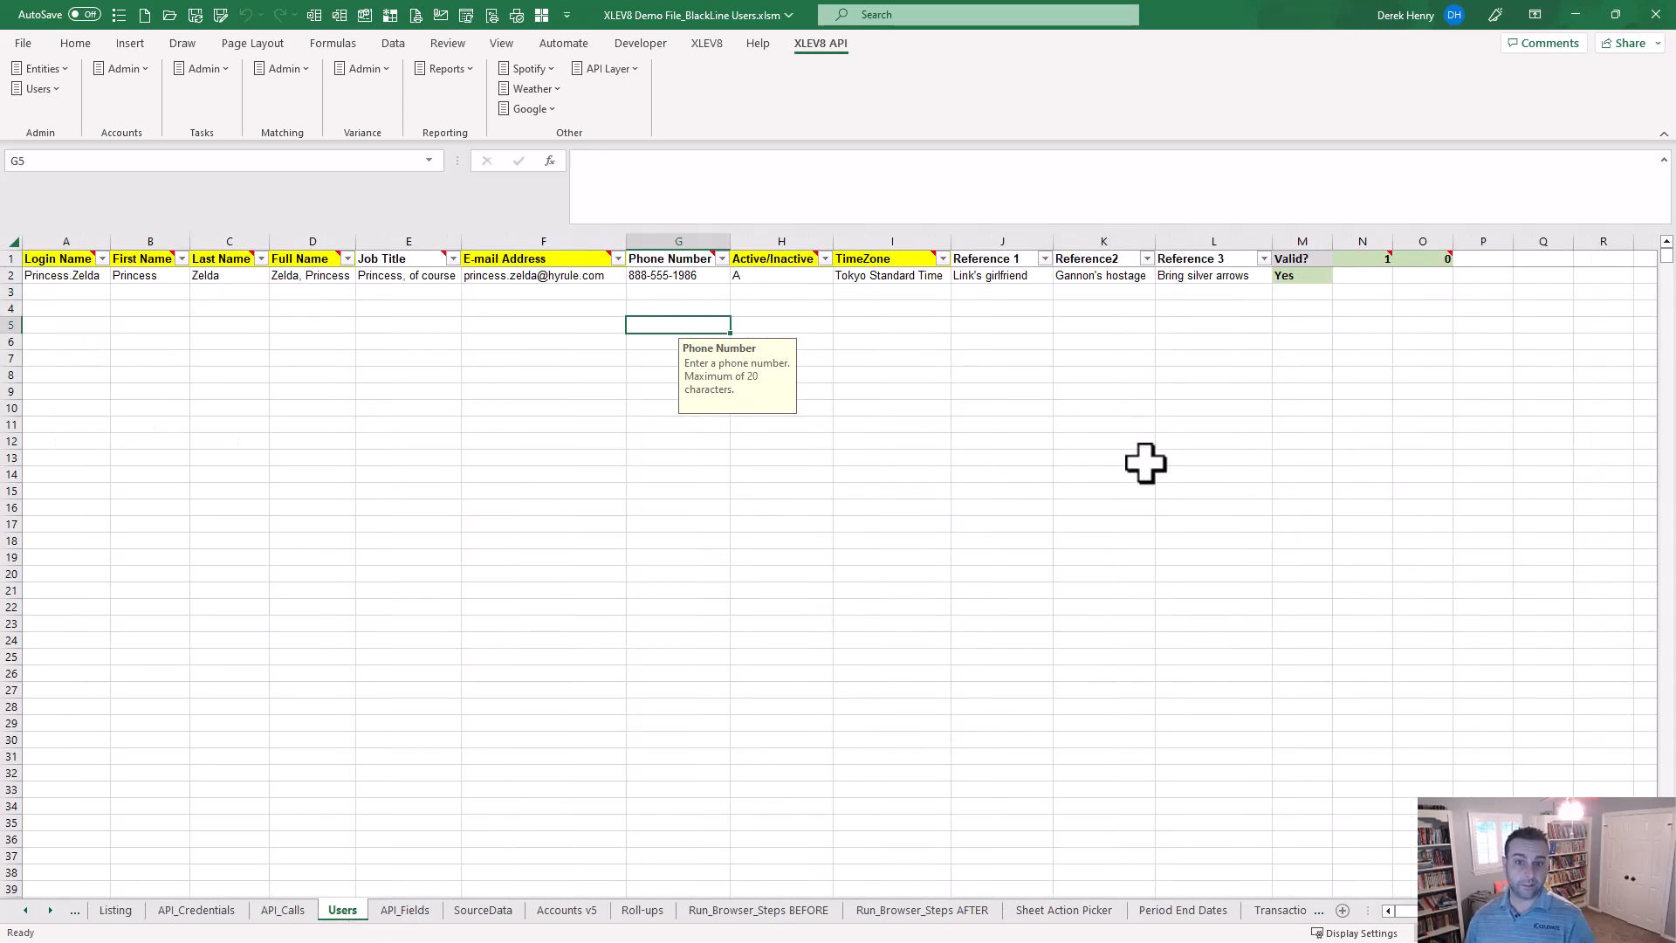
# Clear the Valid? header and the validation results from cells M1:O2 of the Users sheet, then return to the Login Name header
pyautogui.click(1308, 260)
pyautogui.moveTo(1315, 271); pyautogui.dragTo(1440, 273)
pyautogui.press('Delete')
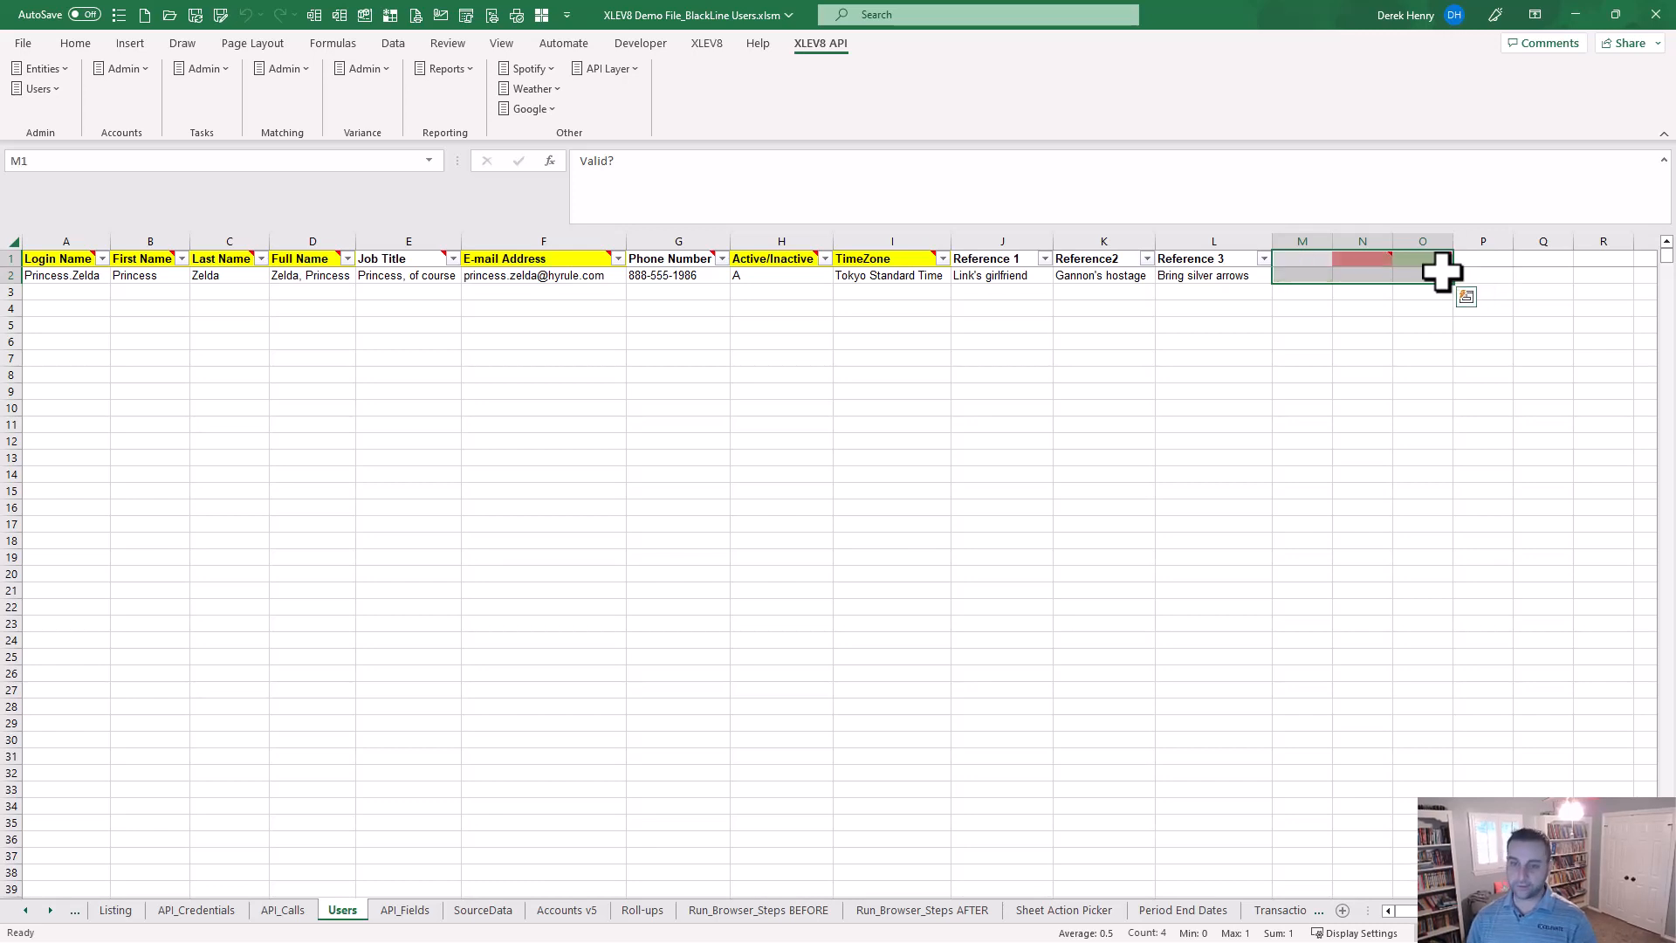
pyautogui.press('Left')
pyautogui.press('Left')
pyautogui.press('Left')
pyautogui.press('Left')
pyautogui.press('Left')
pyautogui.press('Left')
pyautogui.press('Home')
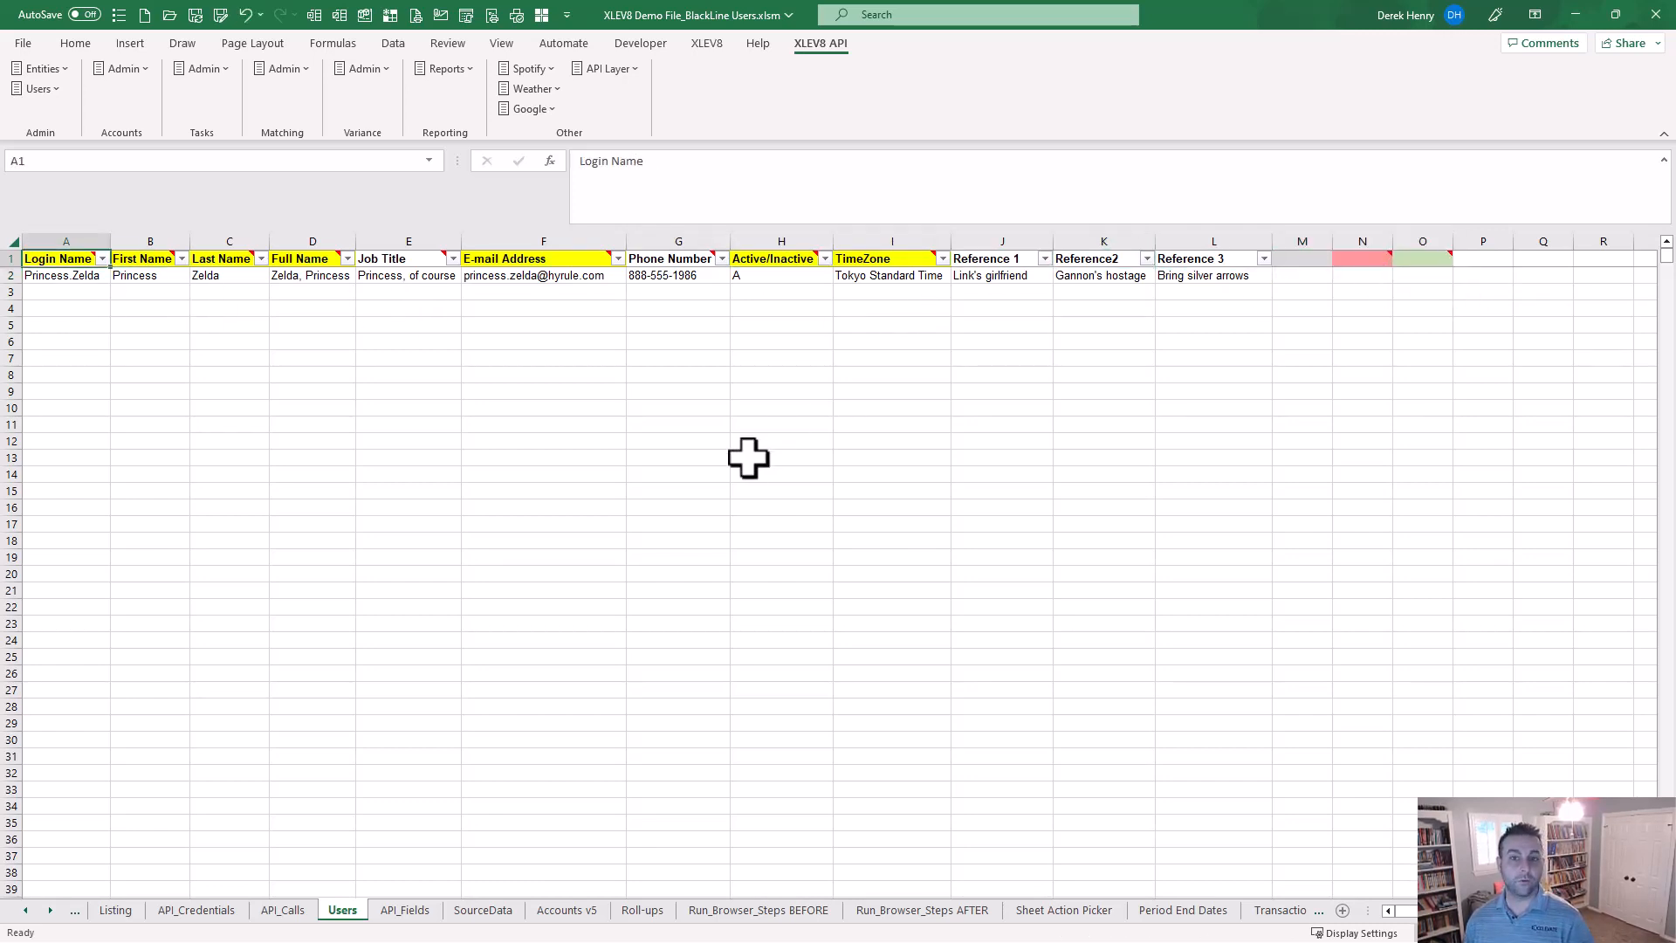
# Run the Export Sheet As macro to export Users range A2:L2 as a .txt file without headers, named [Sheetname_Timestamp], to the File Extracts folder
pyautogui.click(671, 472)
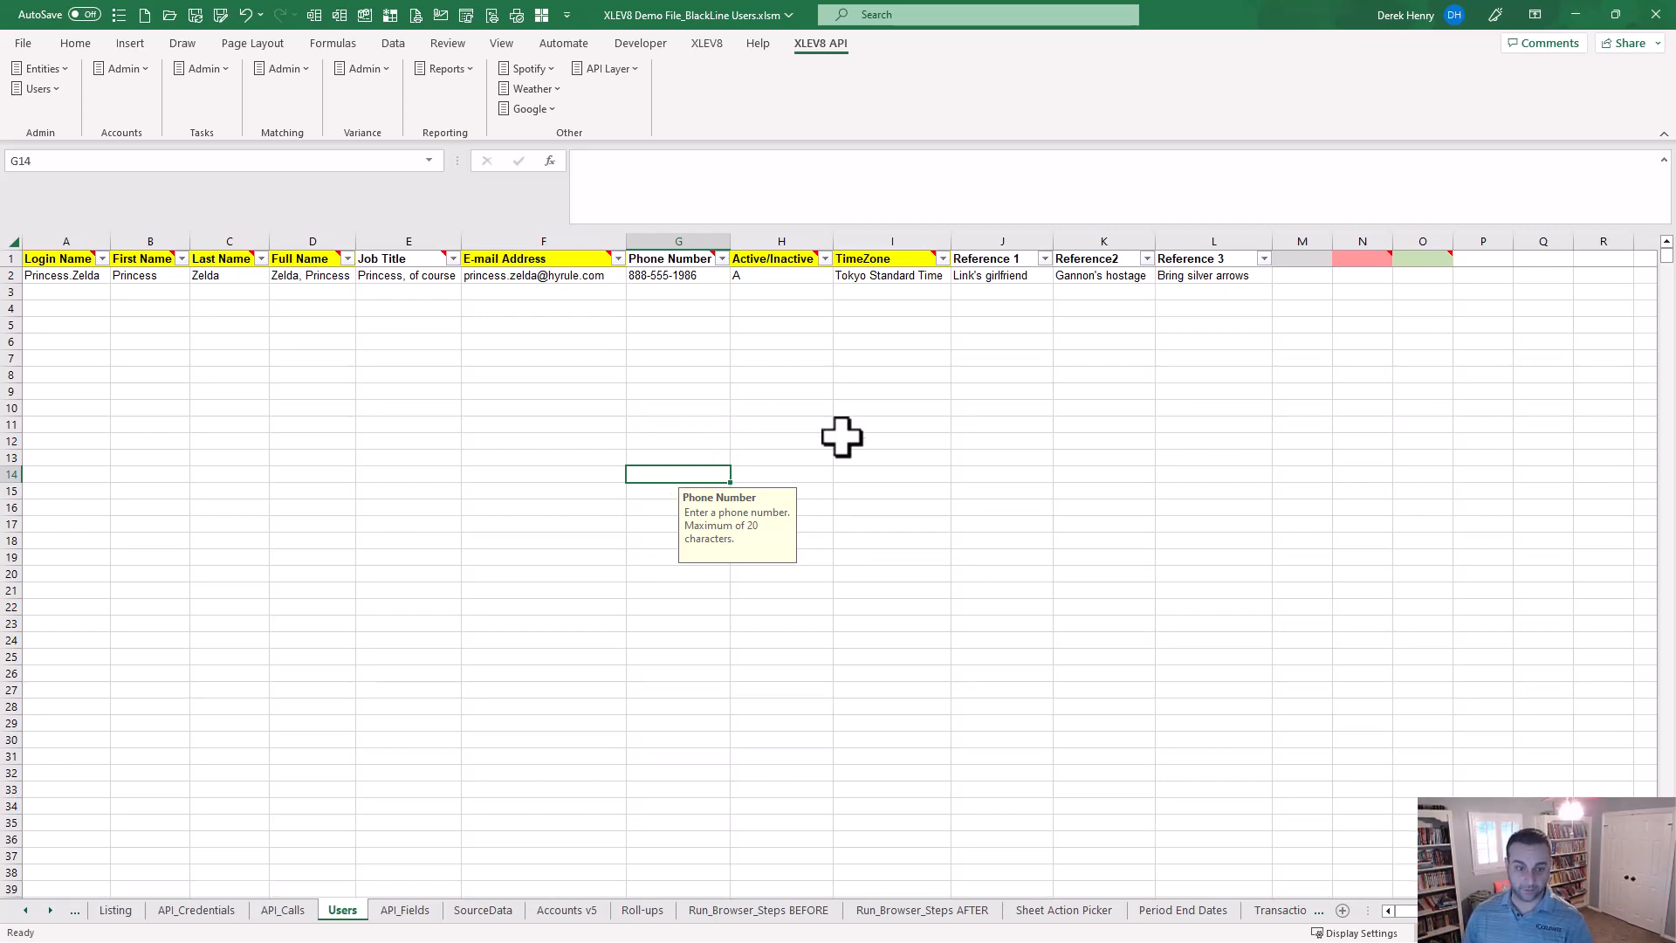
pyautogui.hotkey('ctrl', 'shift', 'm')
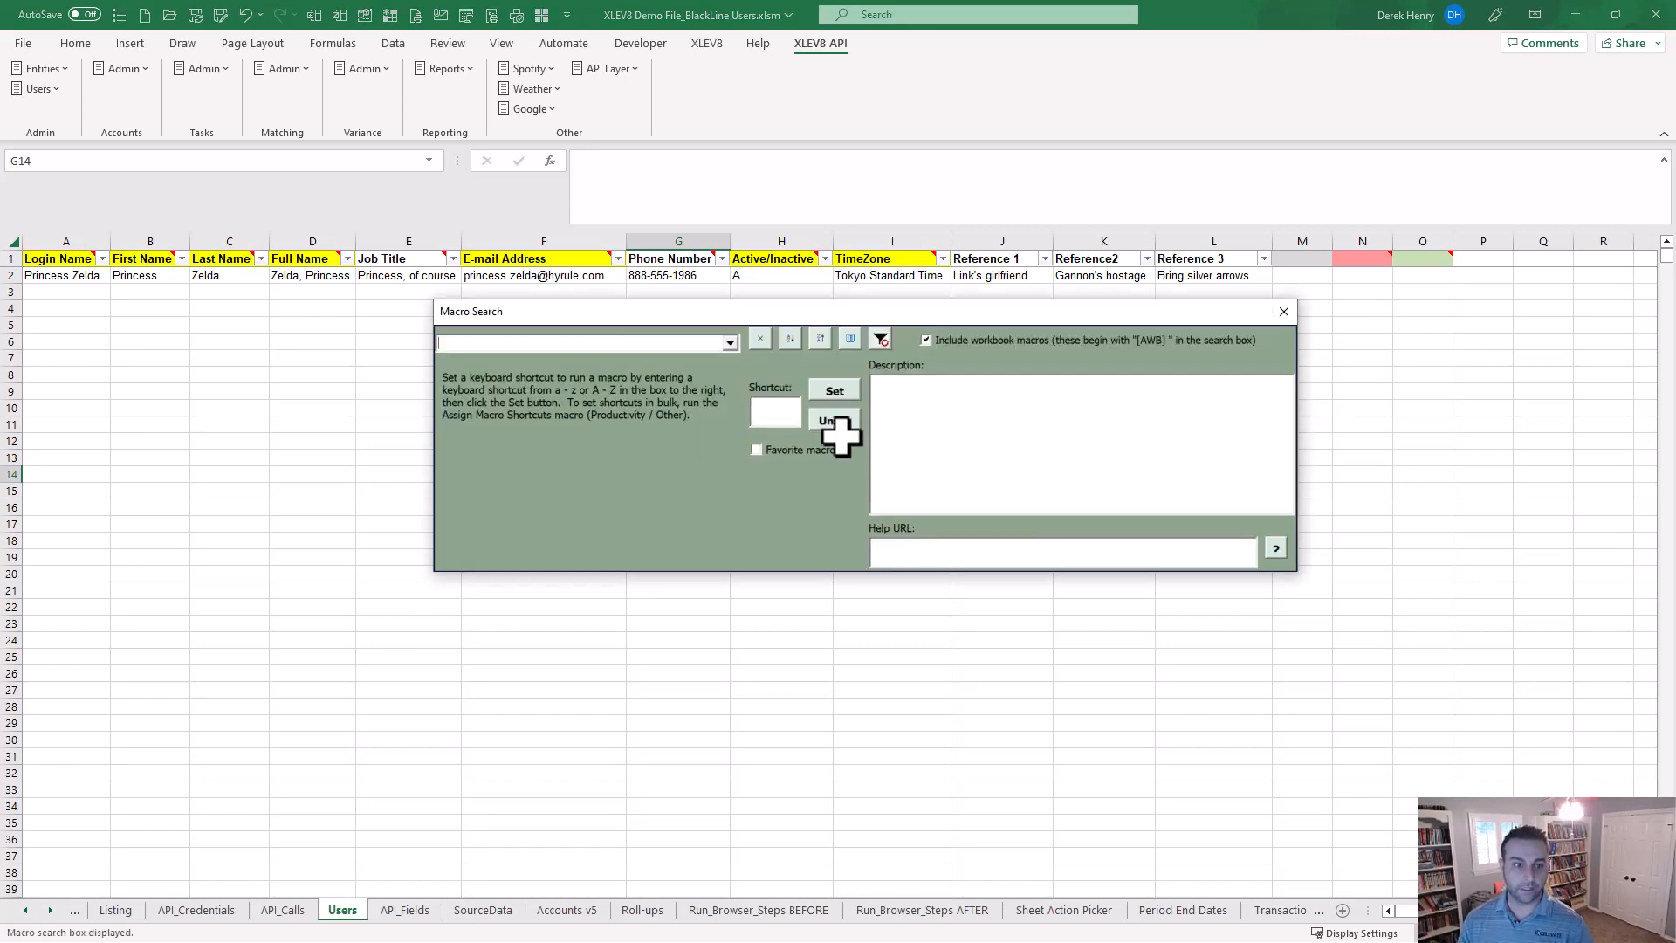
pyautogui.write('expor')
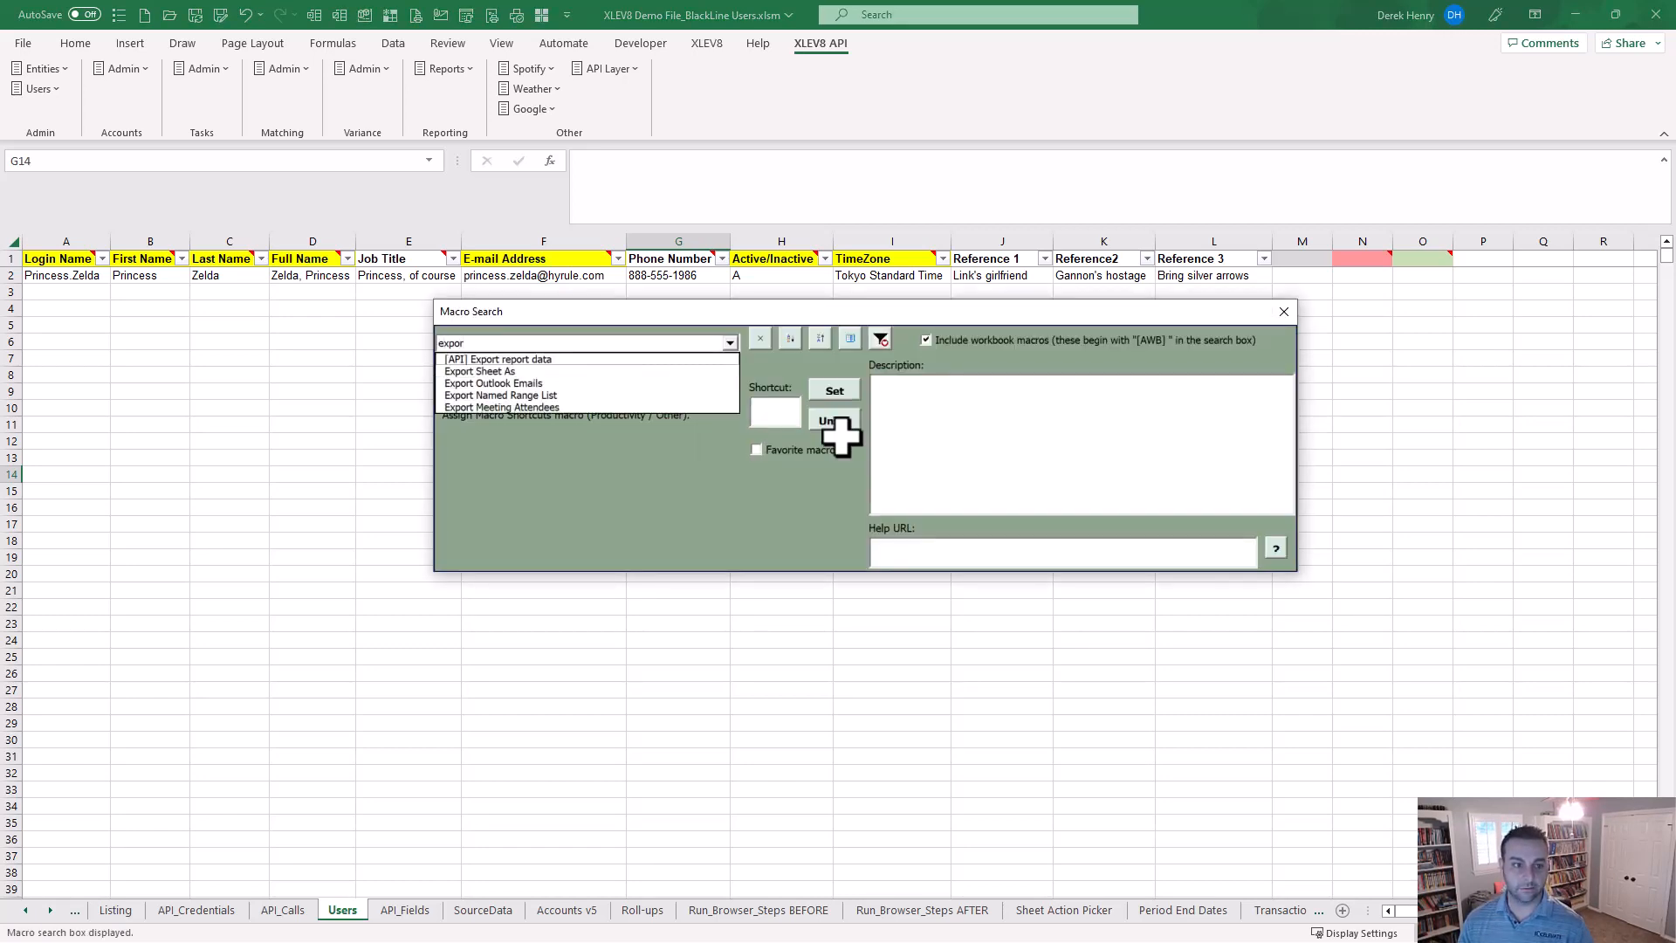
pyautogui.press('Down')
pyautogui.press('Down')
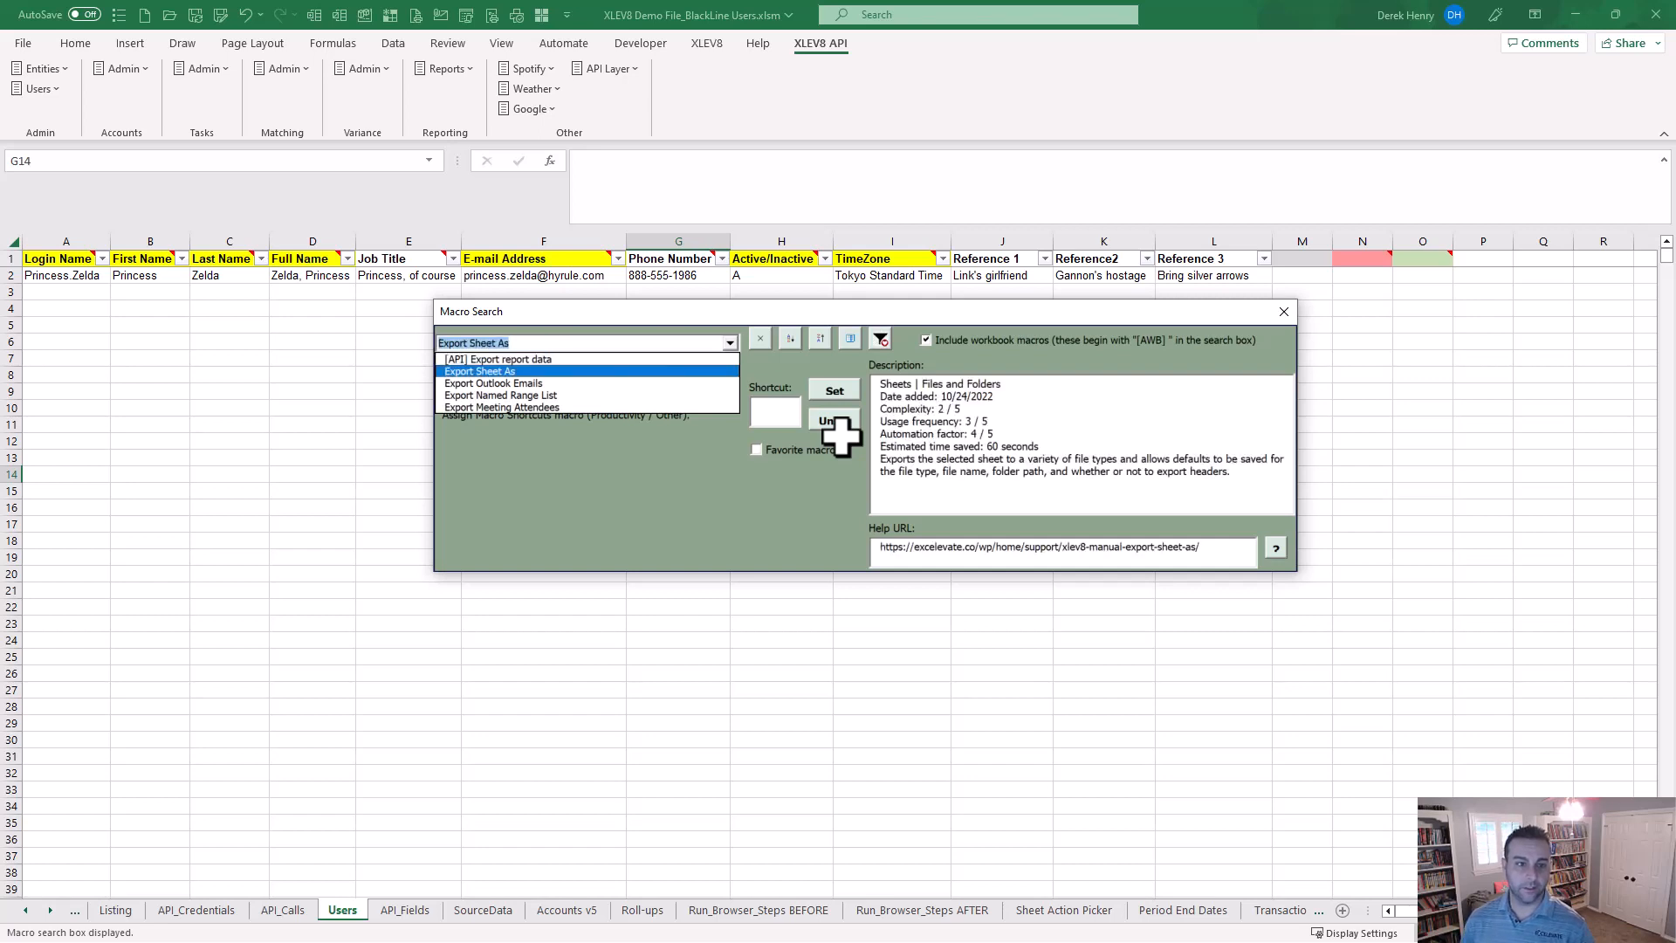
pyautogui.press('Return')
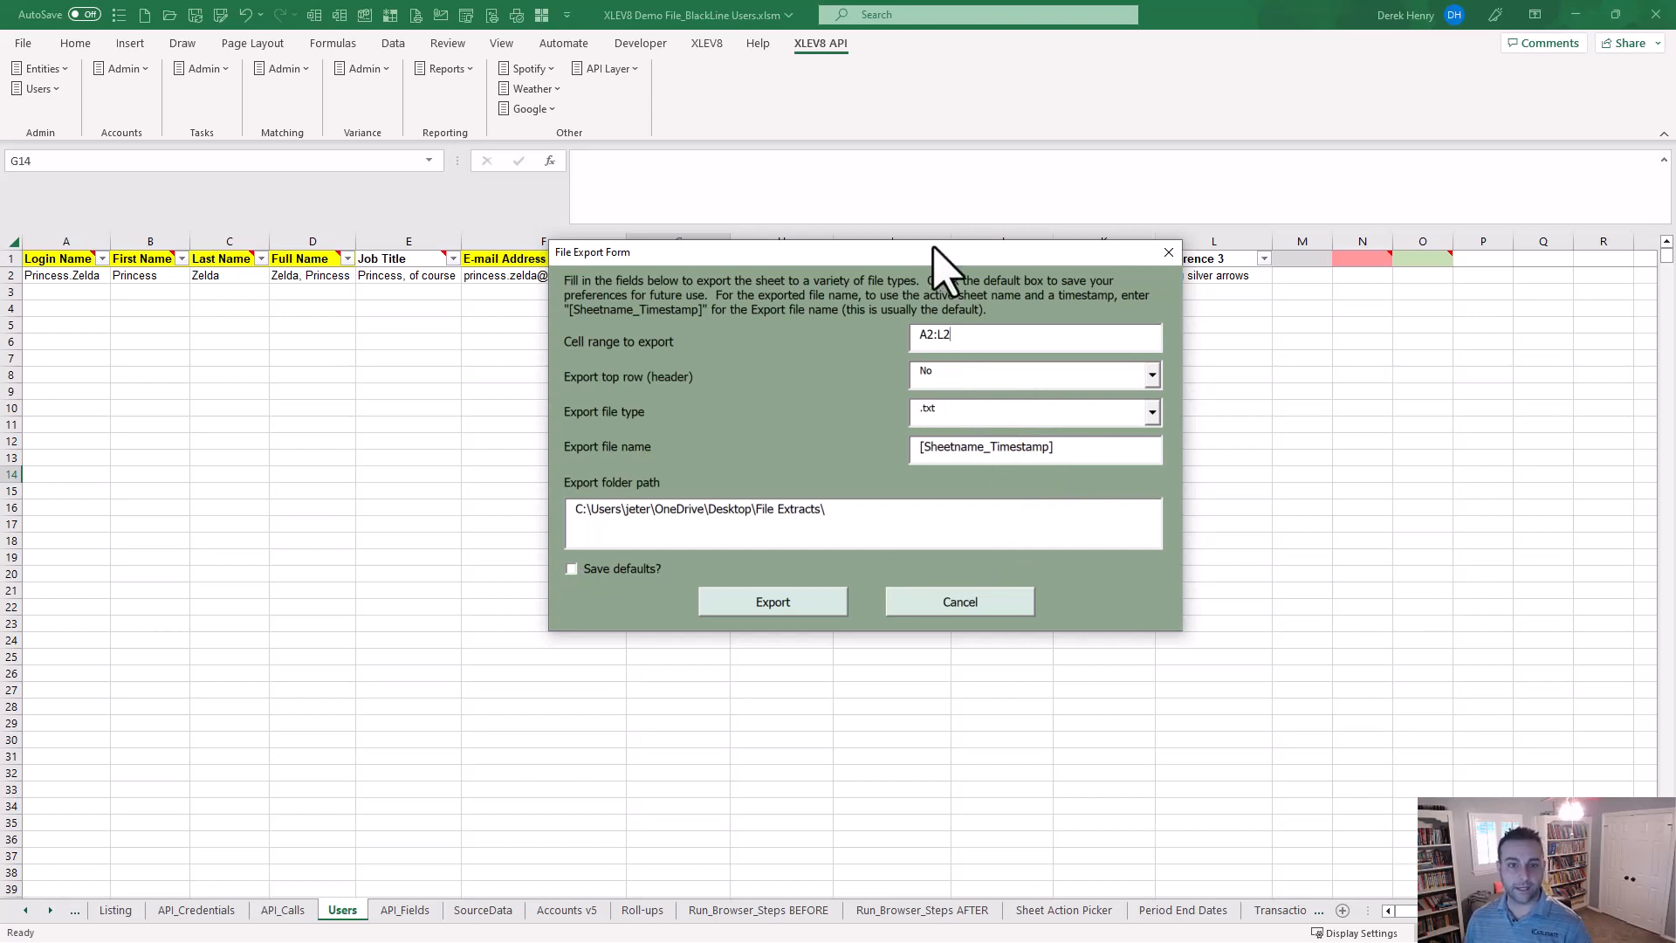
pyautogui.moveTo(932, 252); pyautogui.dragTo(933, 324)
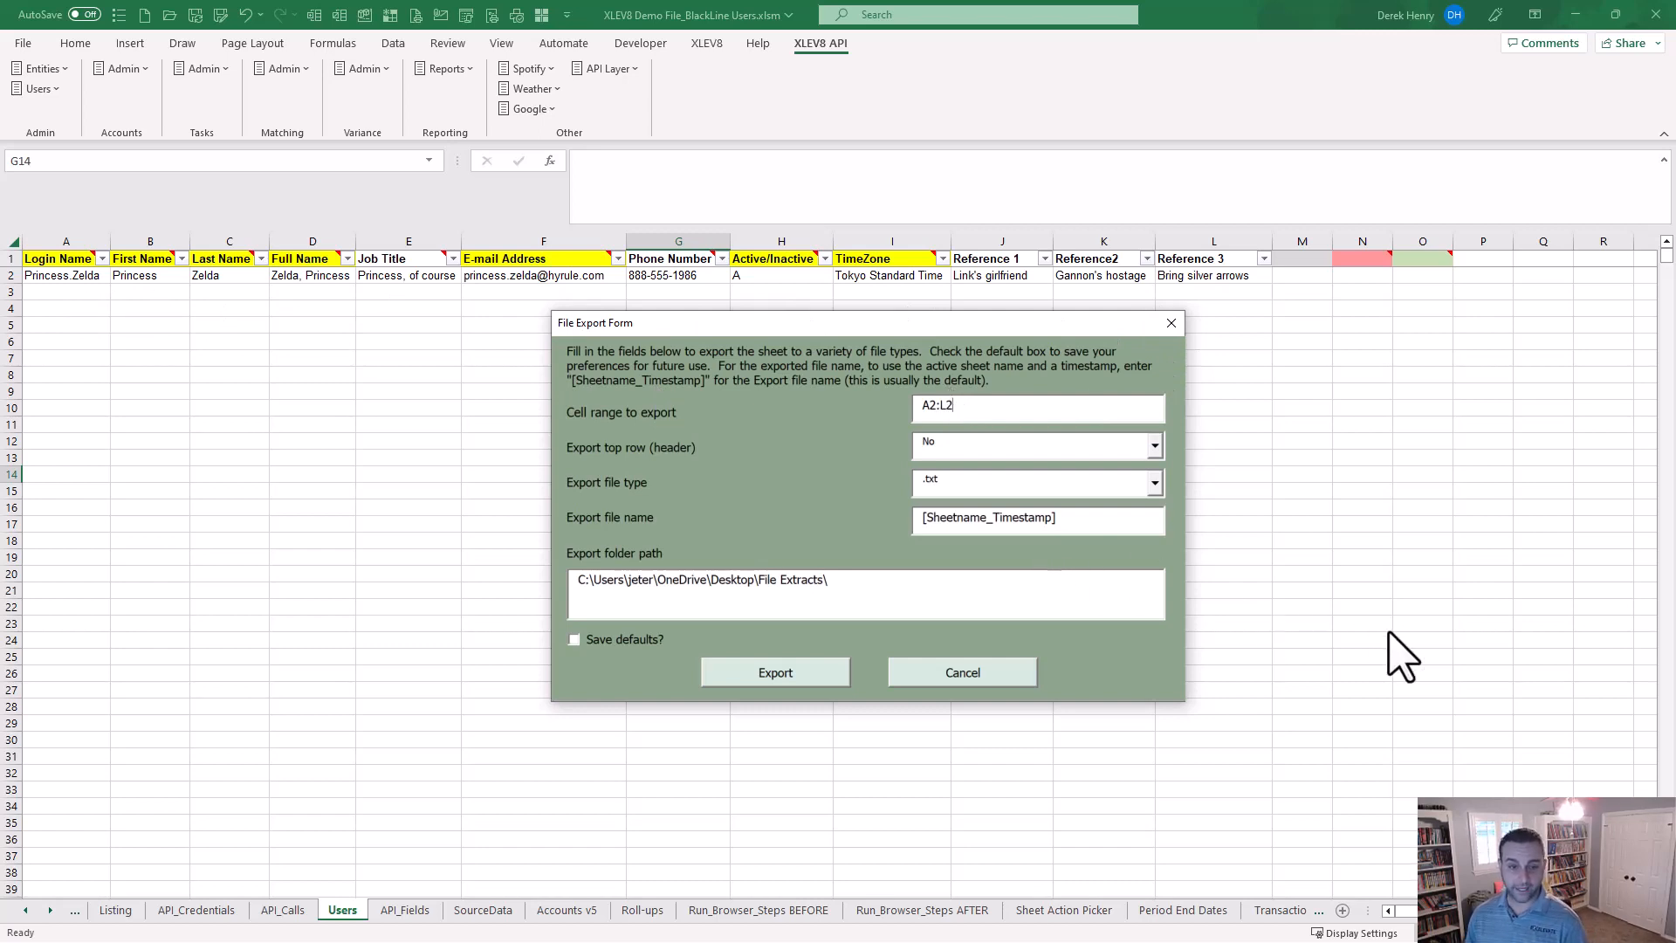
pyautogui.click(758, 673)
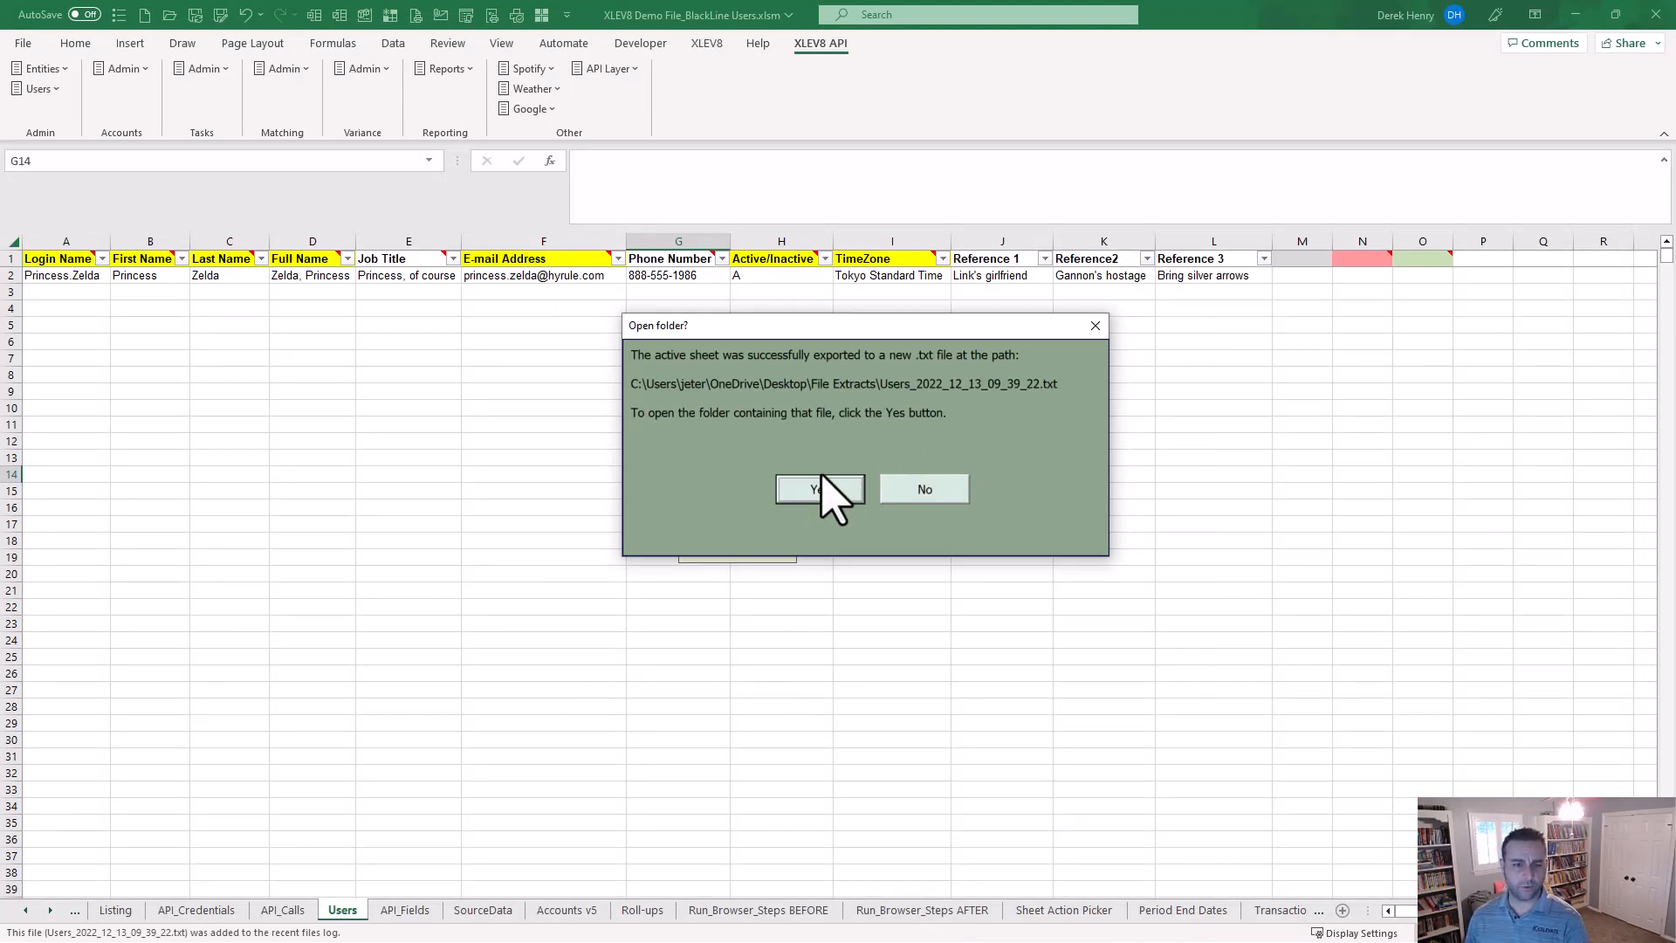
# Open the File Extracts folder, inspect the exported Users text file in Notepad, close it, and move the folder window aside
pyautogui.click(817, 490)
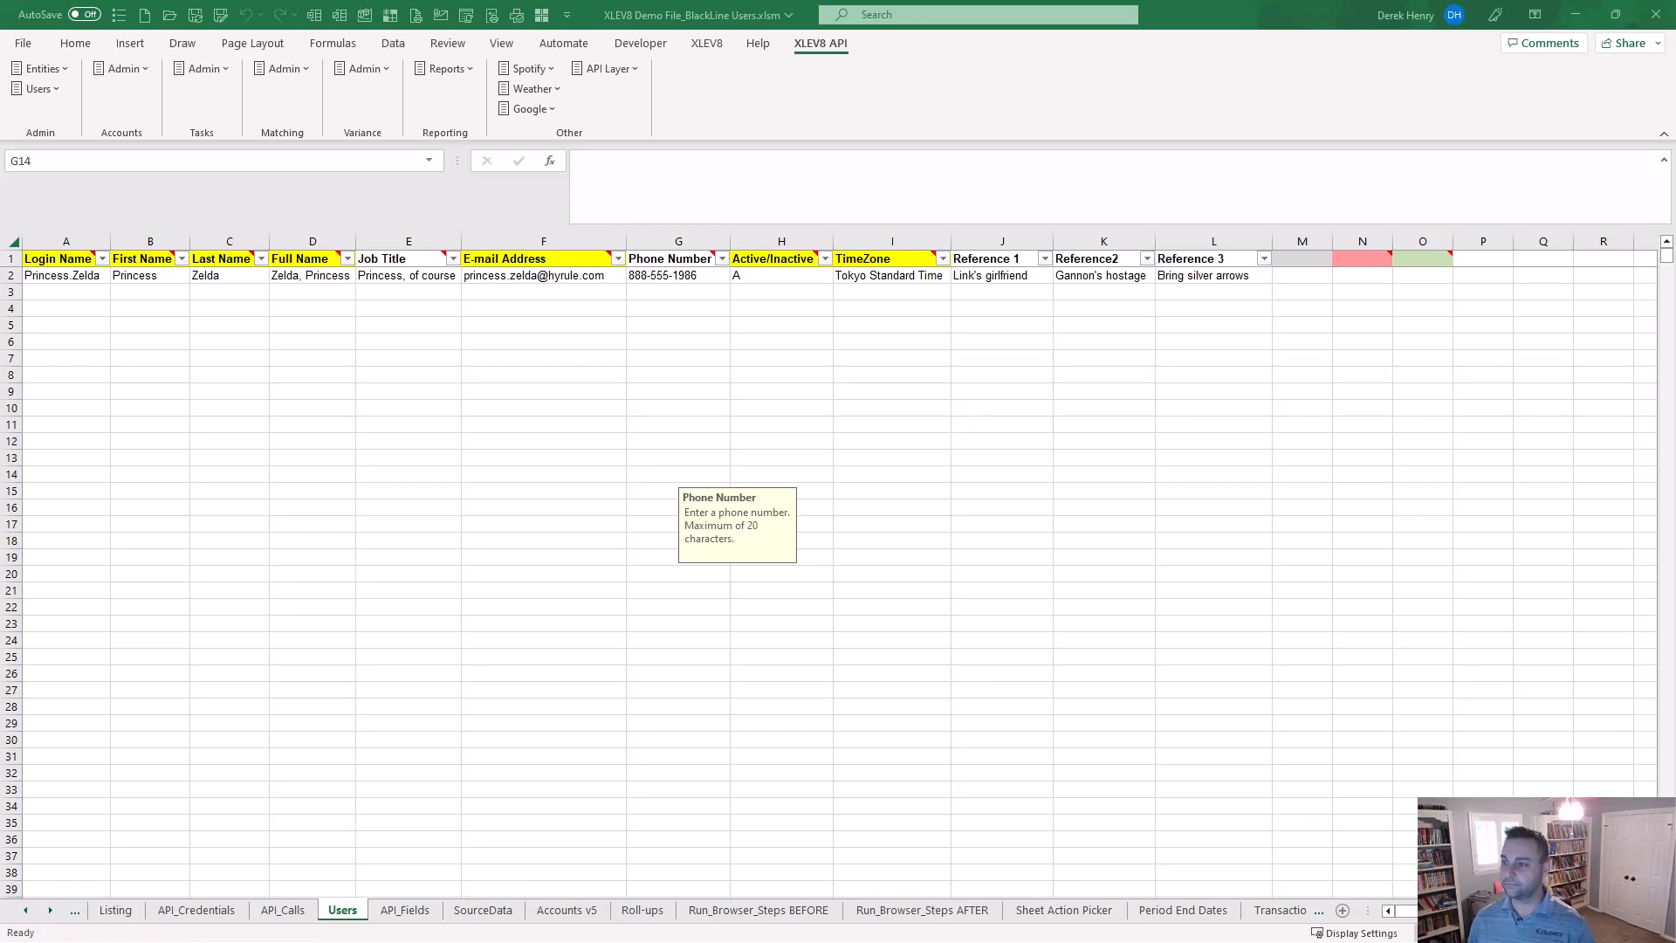
pyautogui.moveTo(1675, 249); pyautogui.dragTo(1301, 224)
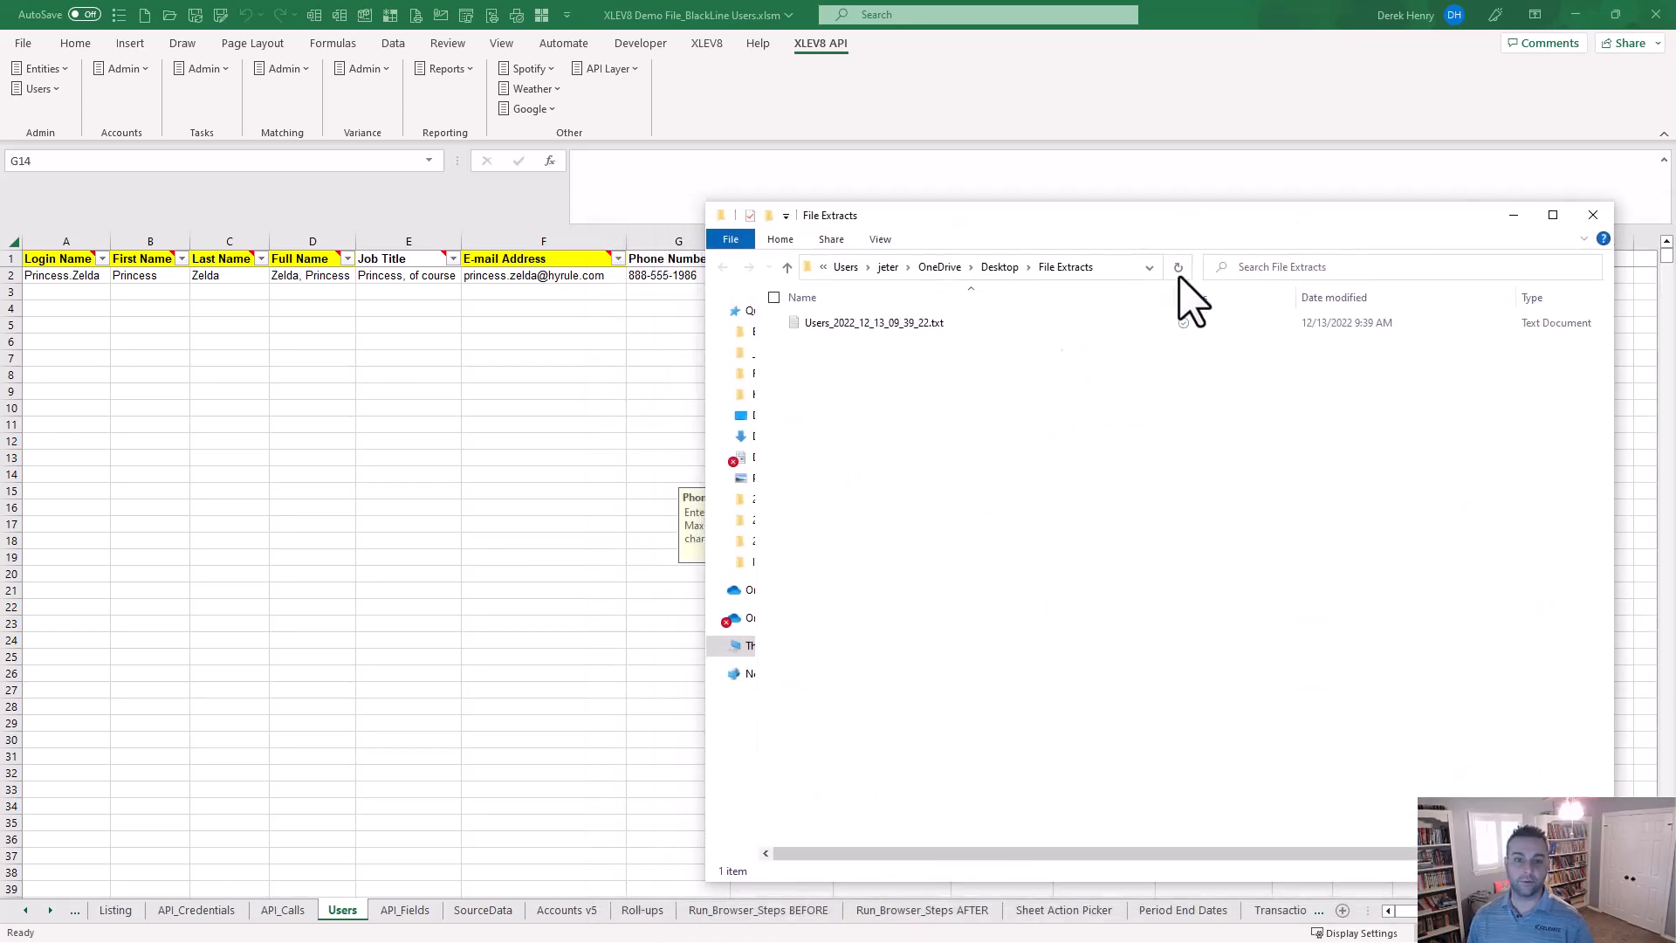
pyautogui.click(878, 330)
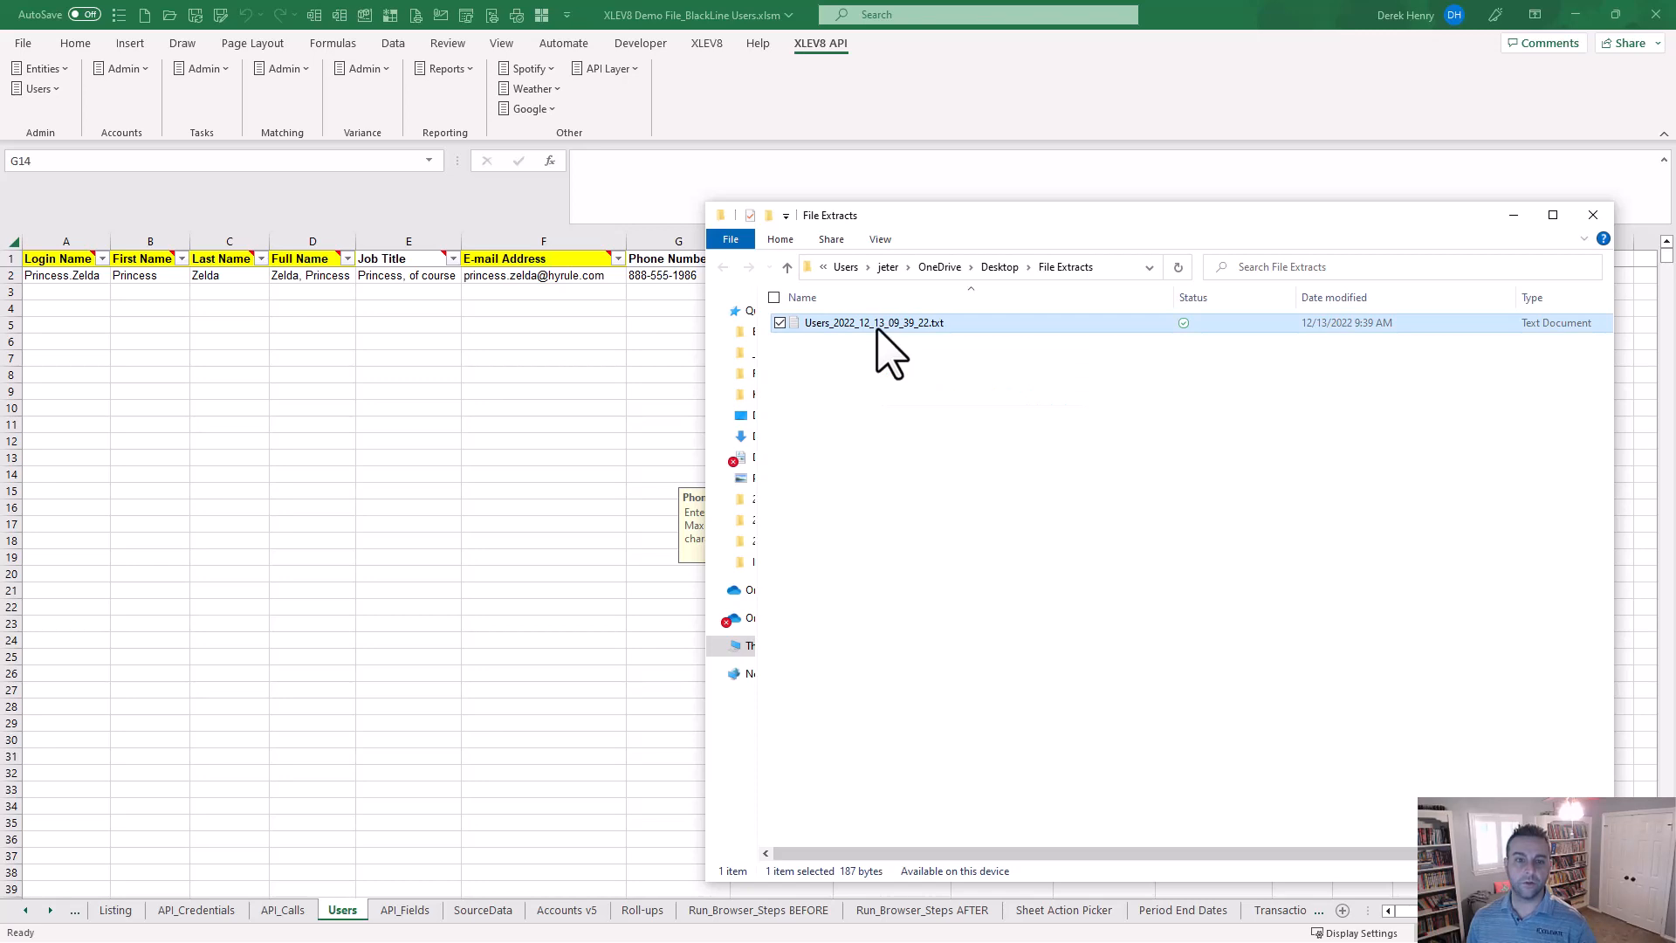
pyautogui.doubleClick(878, 323)
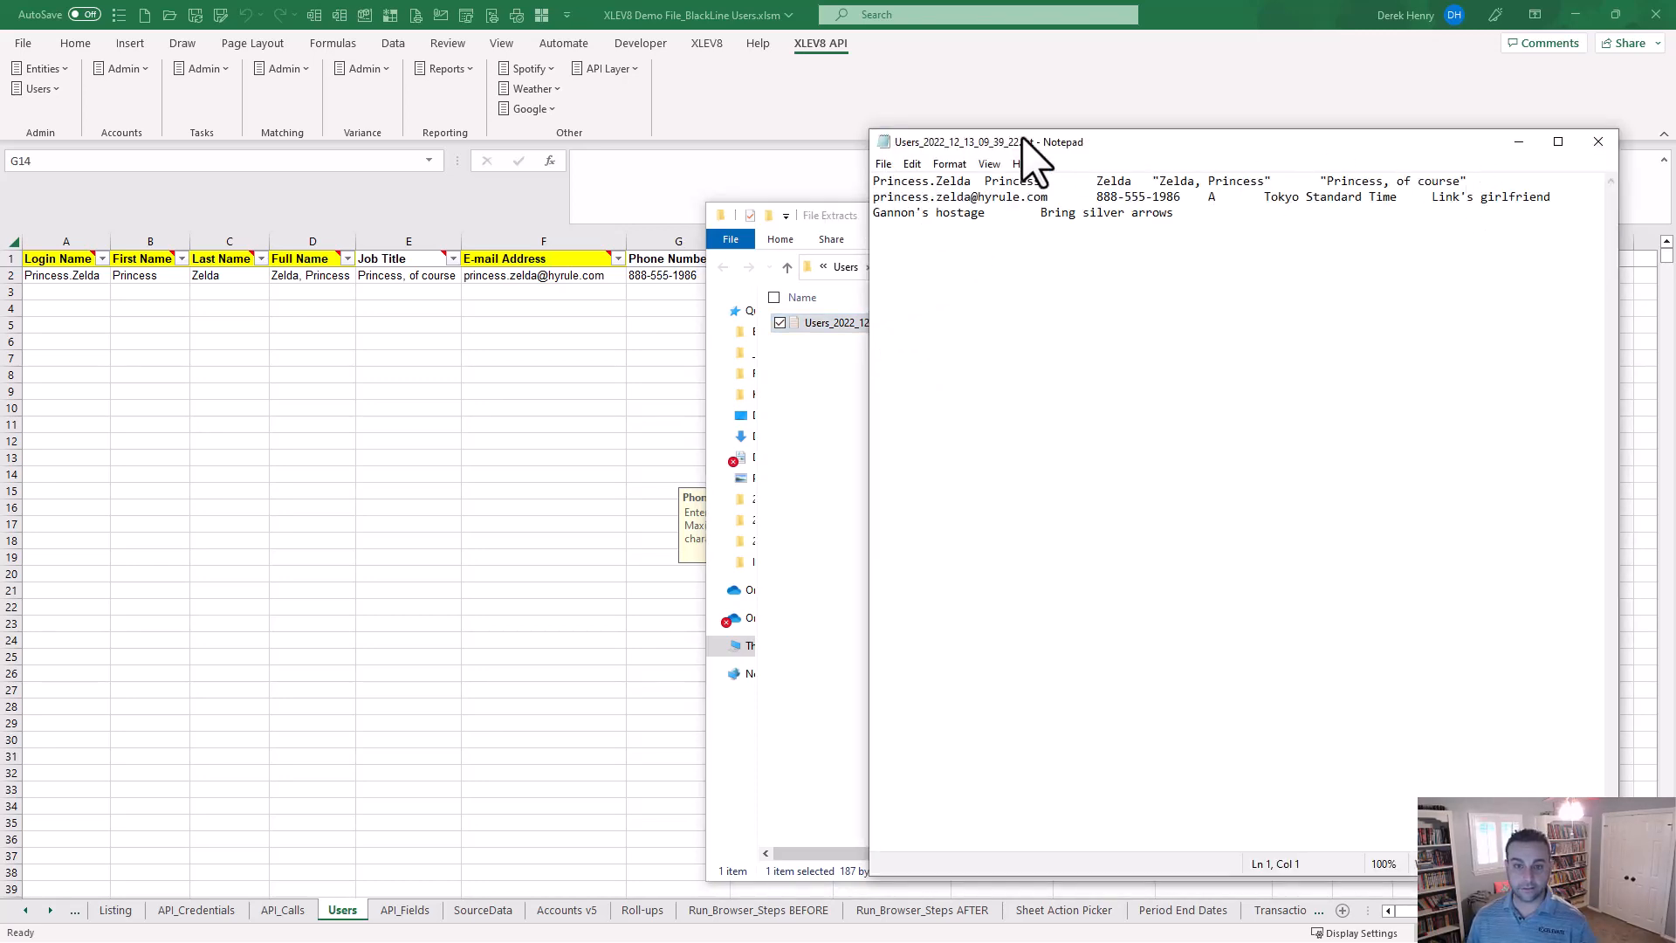
pyautogui.click(1598, 142)
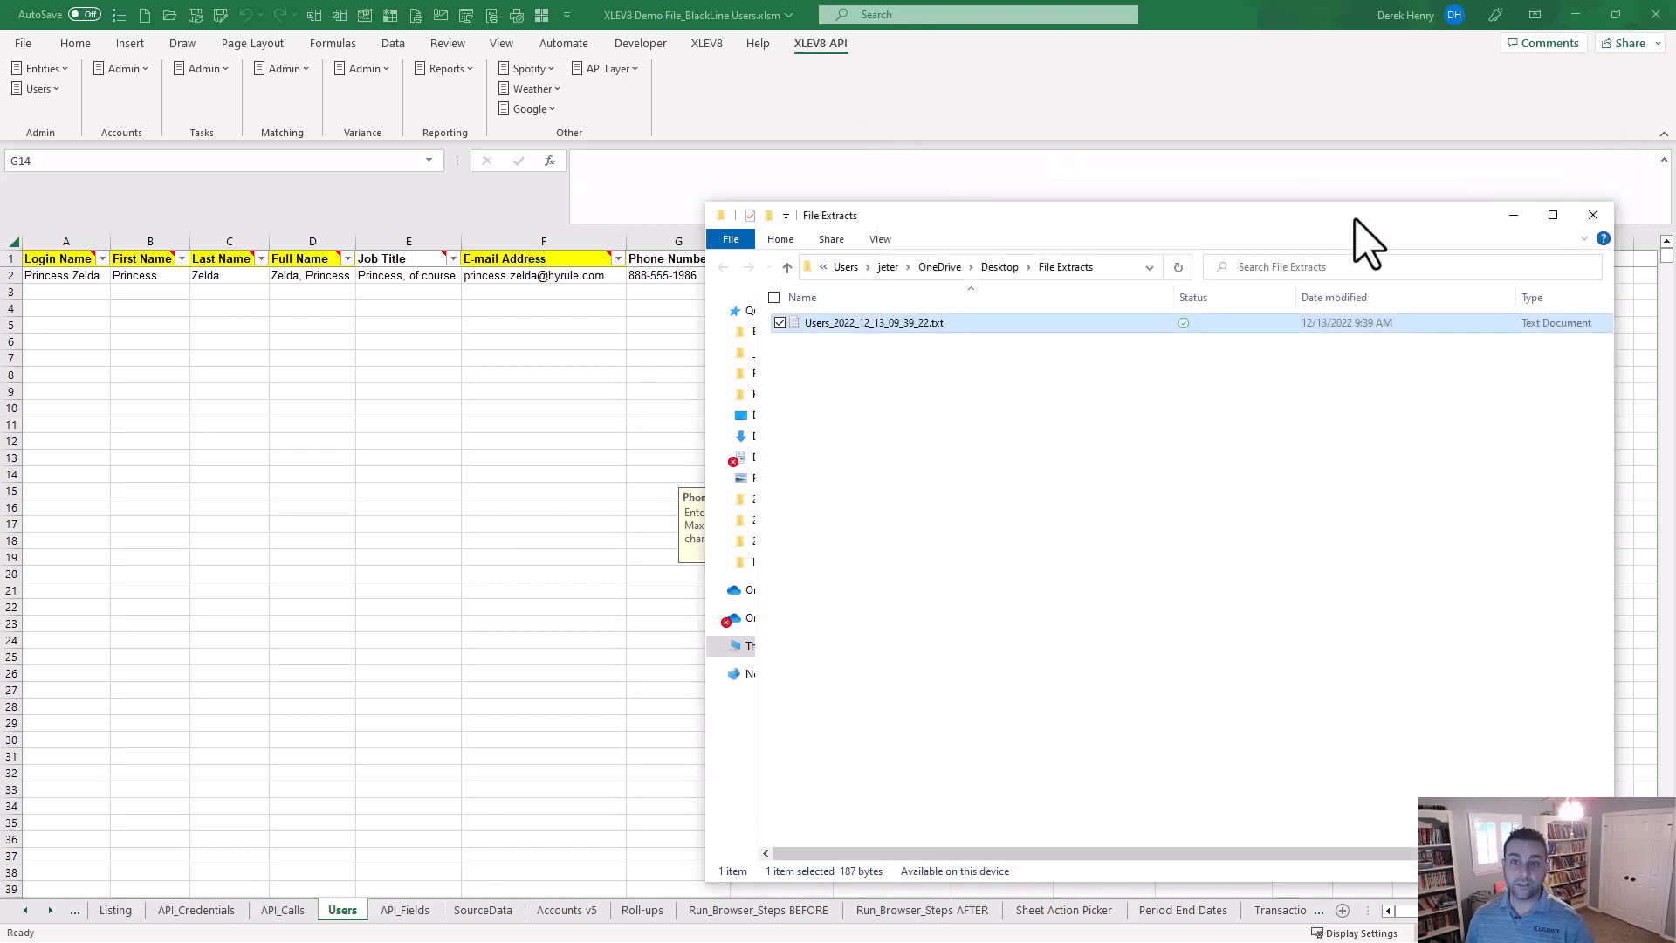
pyautogui.moveTo(1354, 218); pyautogui.dragTo(1675, 222)
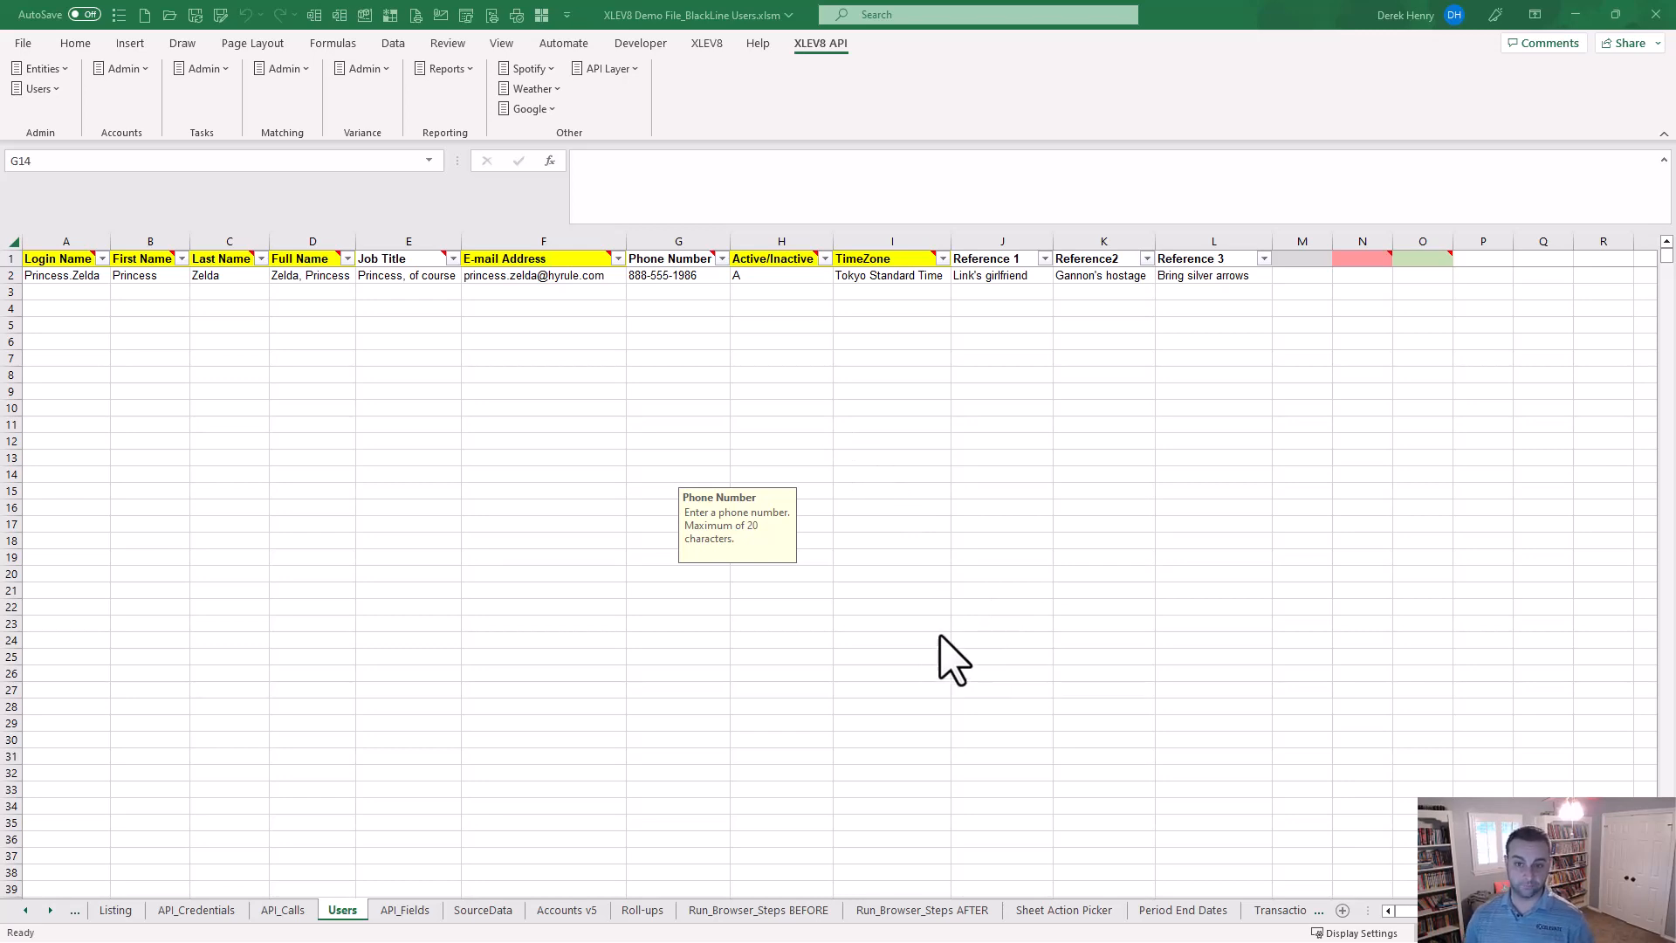
# Return to the Listing sheet and review the Created Mapped File entry
pyautogui.click(103, 912)
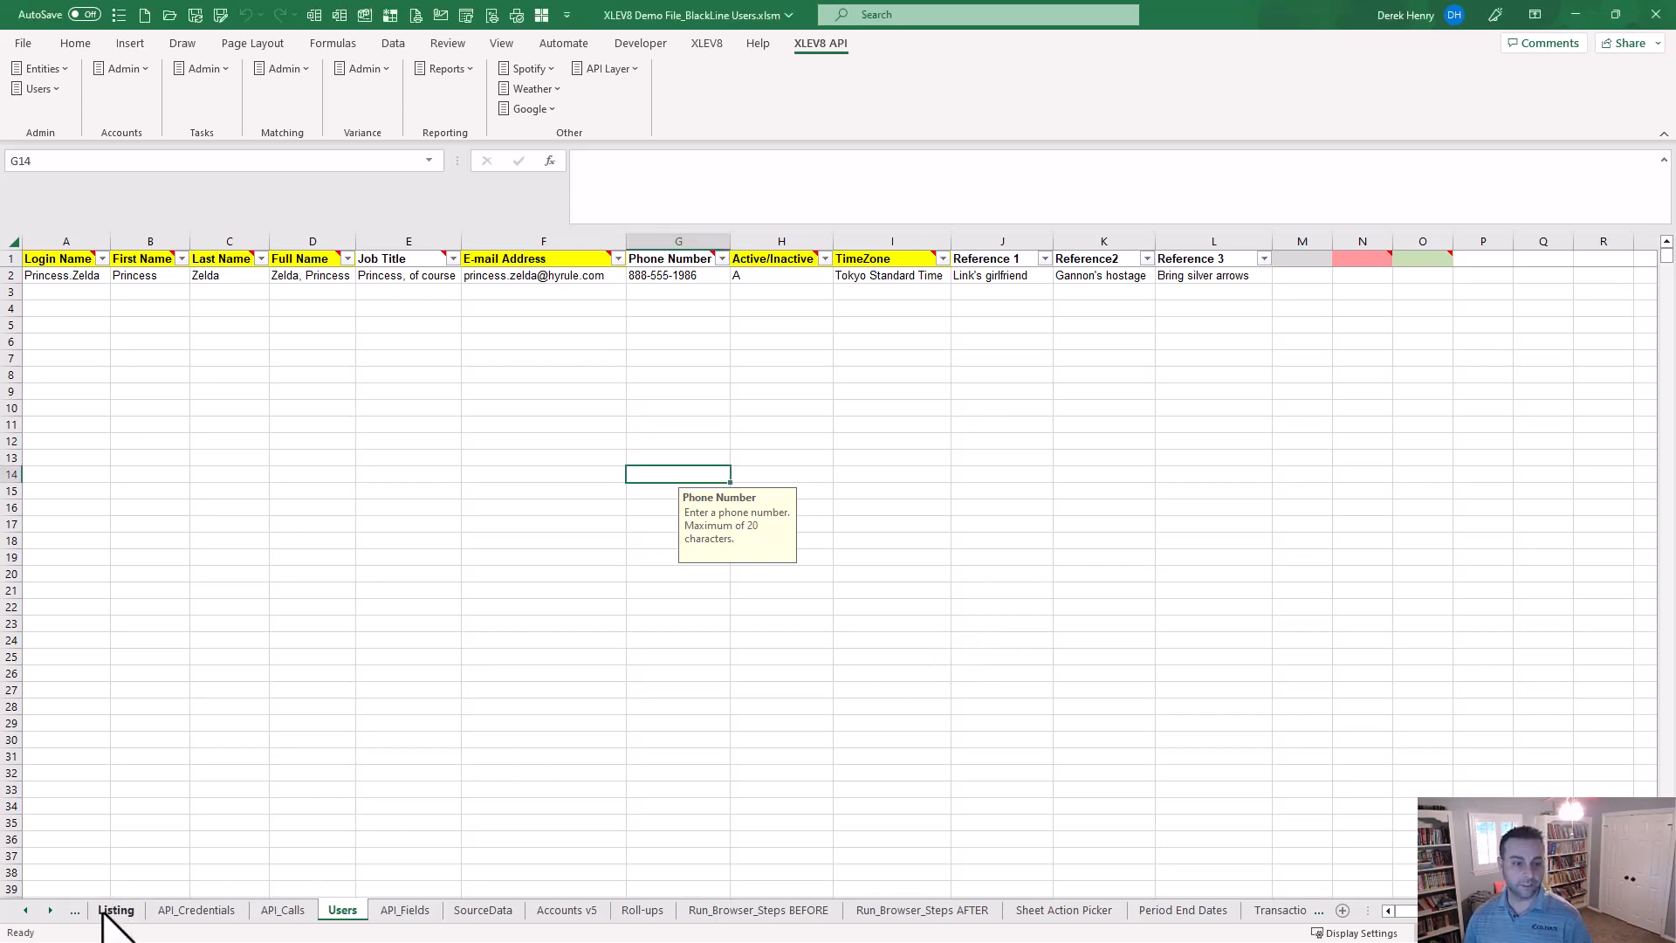
pyautogui.click(102, 912)
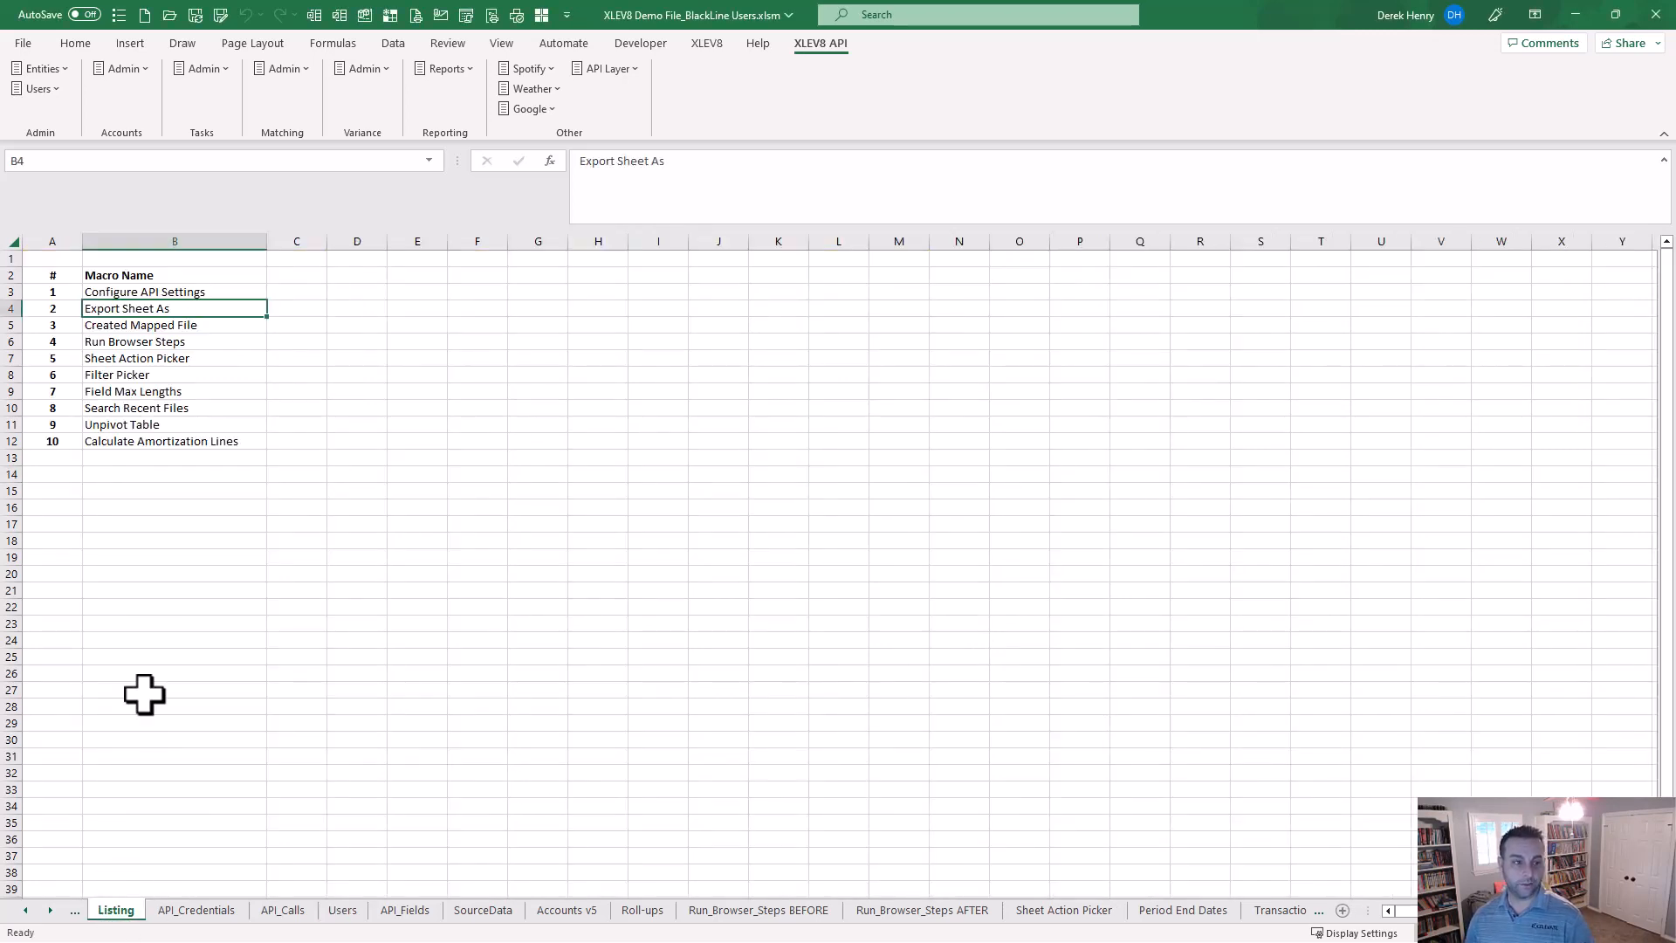
pyautogui.click(176, 328)
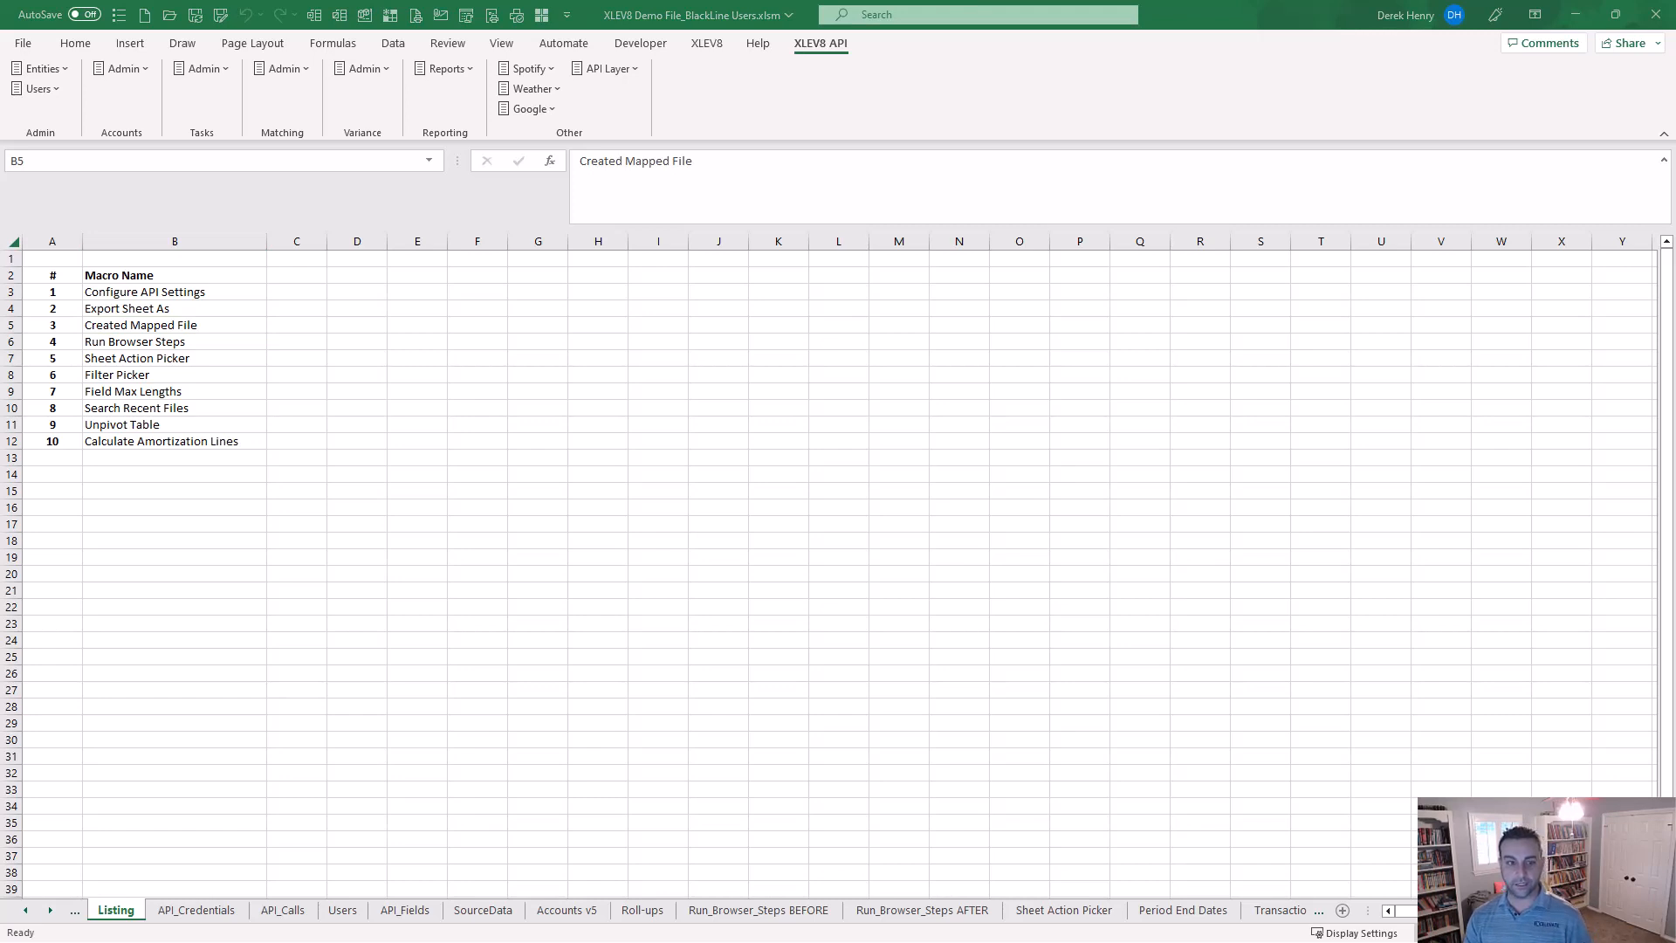
pyautogui.click(726, 512)
pyautogui.click(721, 508)
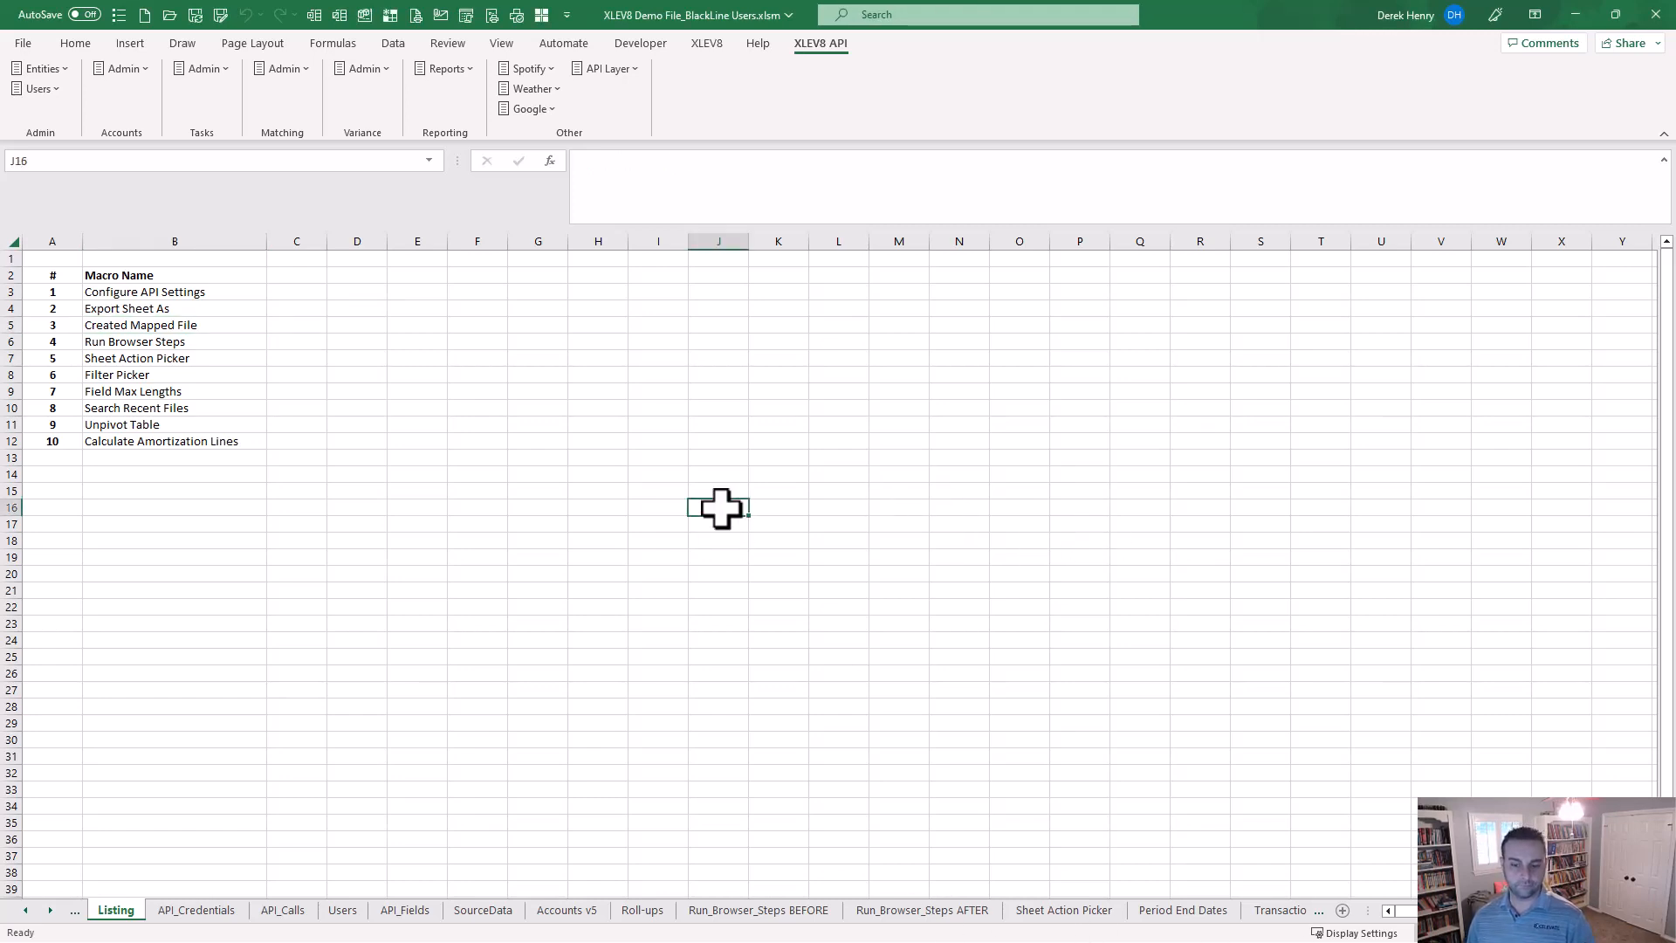
# Run the Create Mapped File macro to add the required Create_Mapped_File sheet to the workbook
pyautogui.hotkey('ctrl', 'shift', 'm')
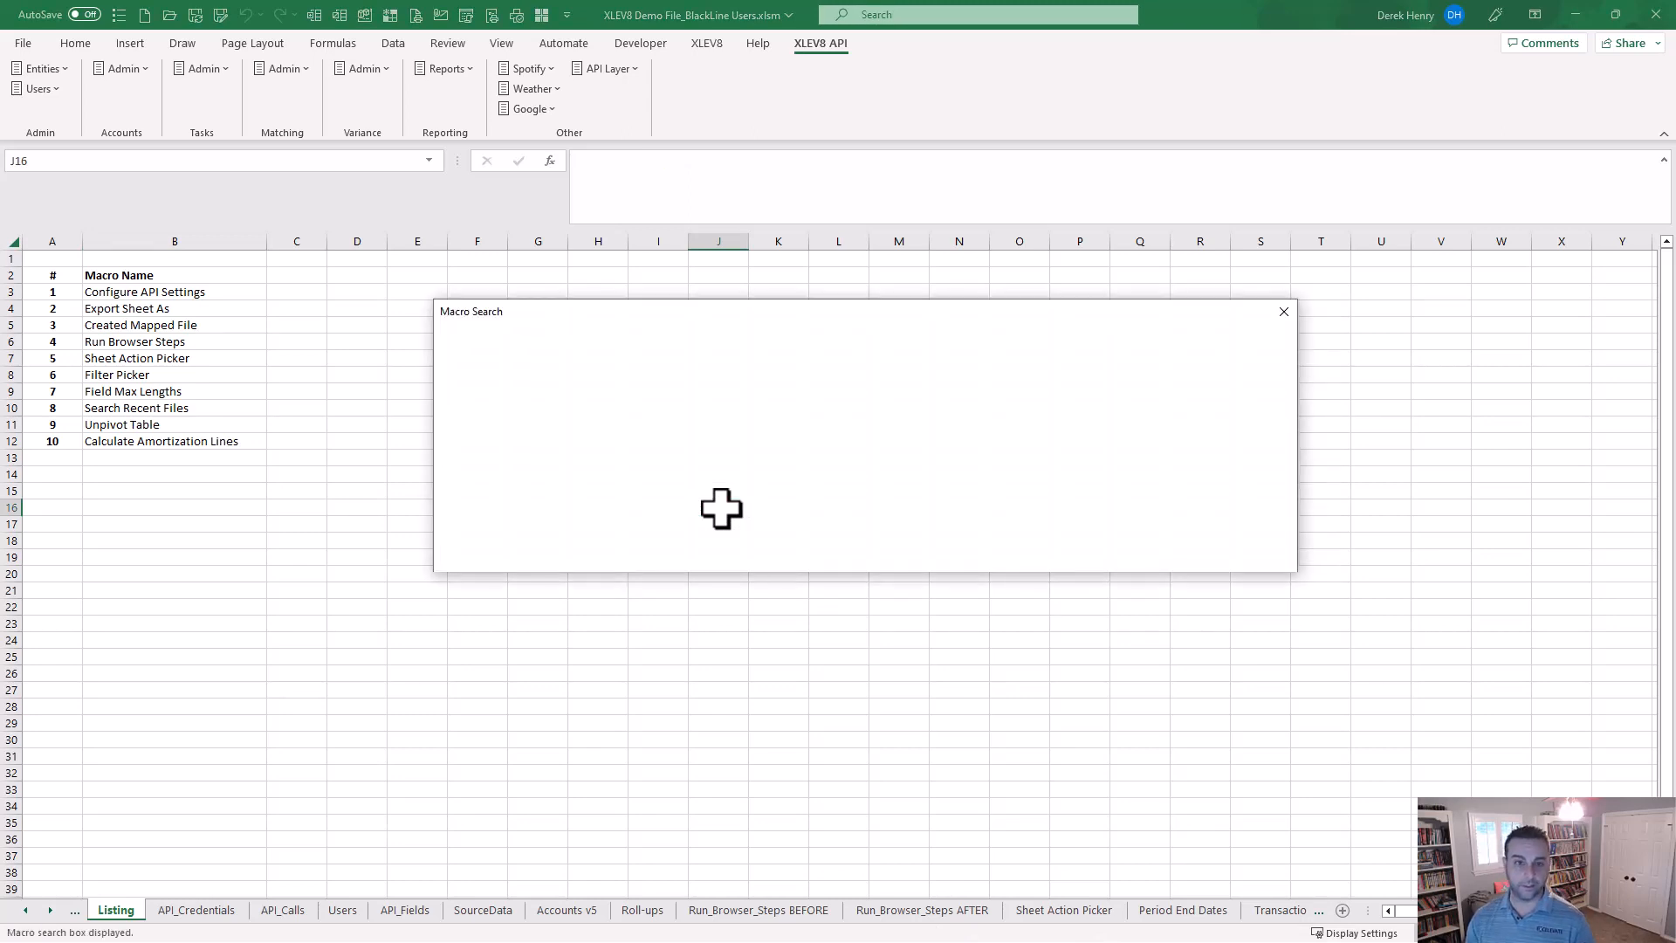
pyautogui.write('mapp')
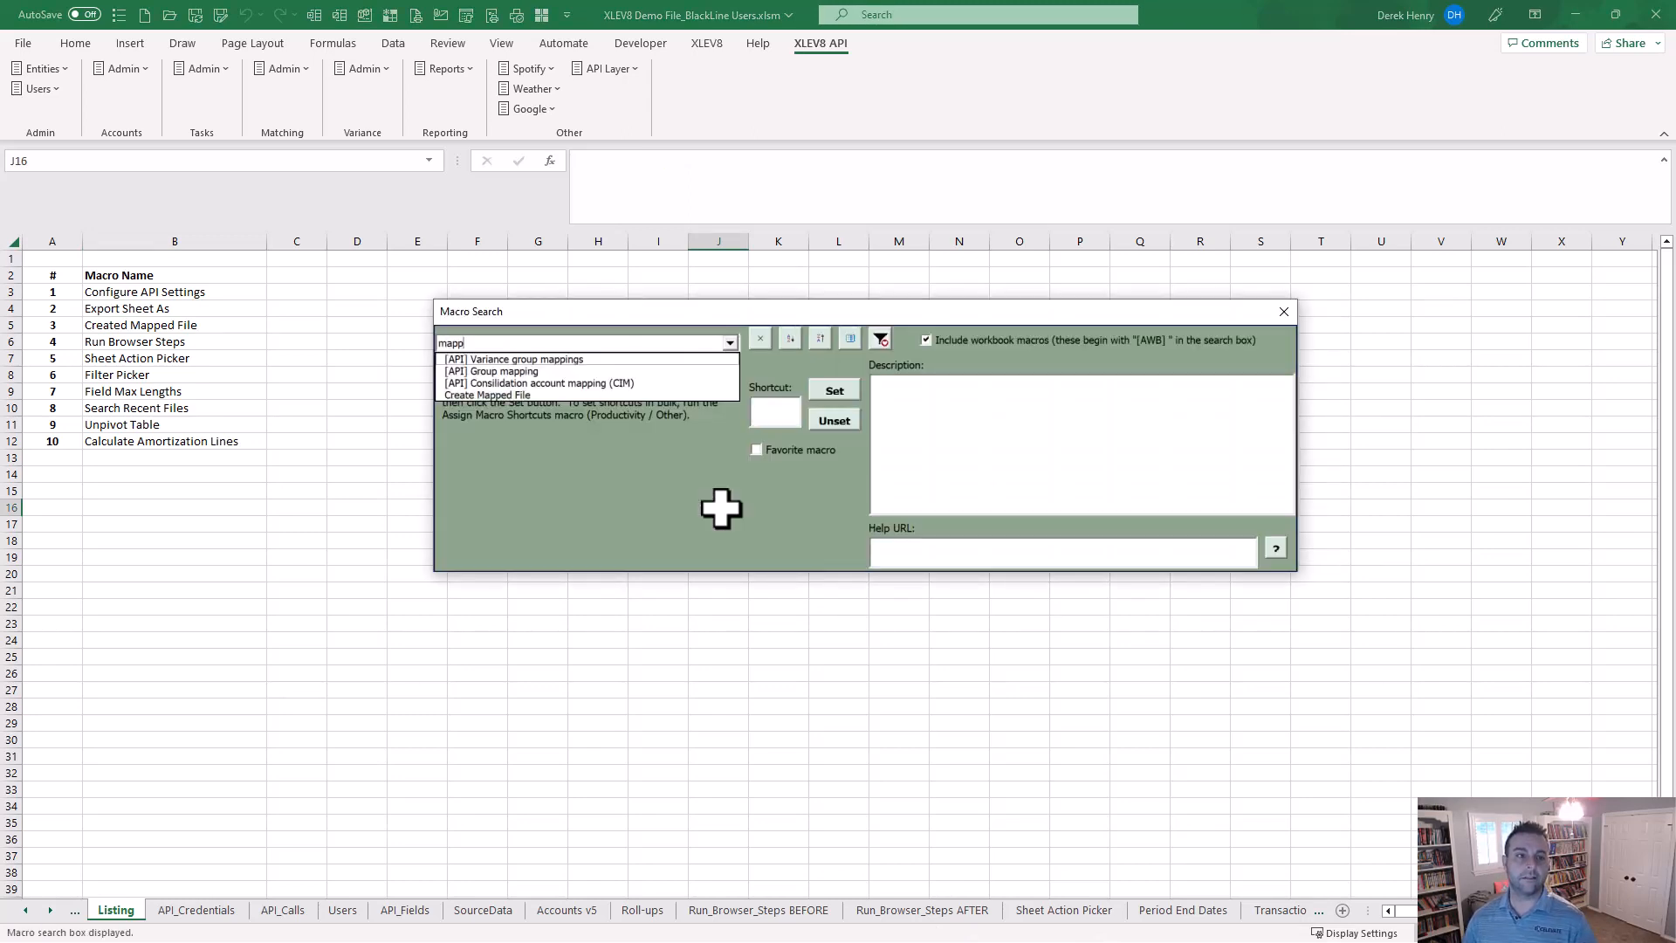
pyautogui.press('Down')
pyautogui.press('Down')
pyautogui.press('Down')
pyautogui.press('Down')
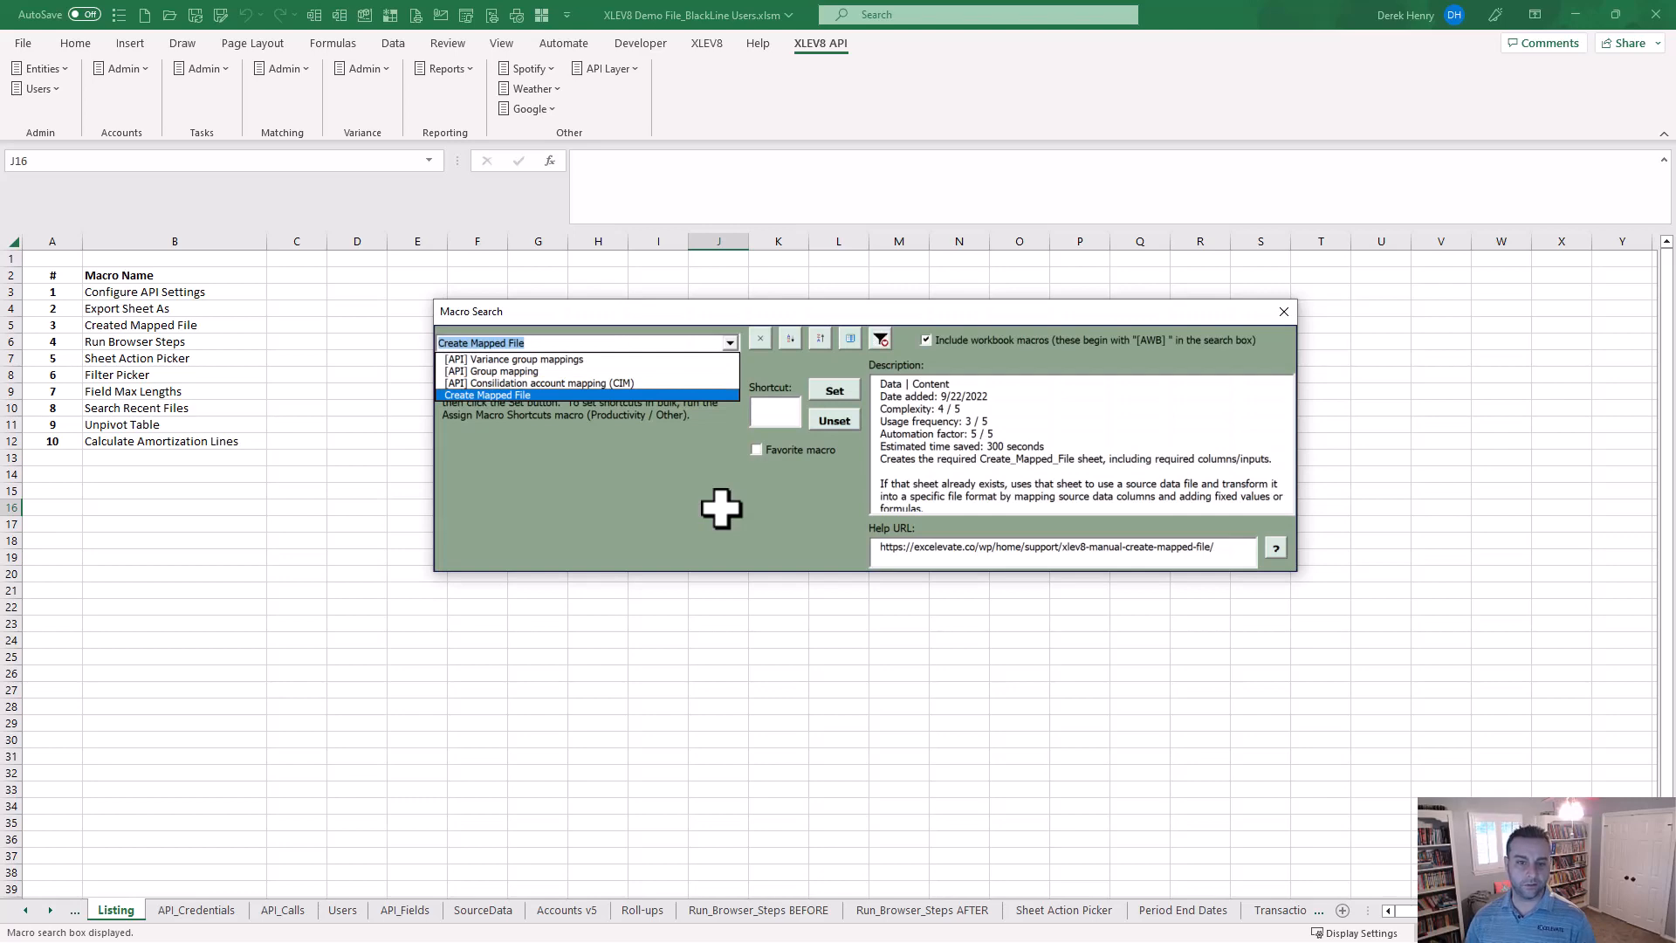
pyautogui.press('Return')
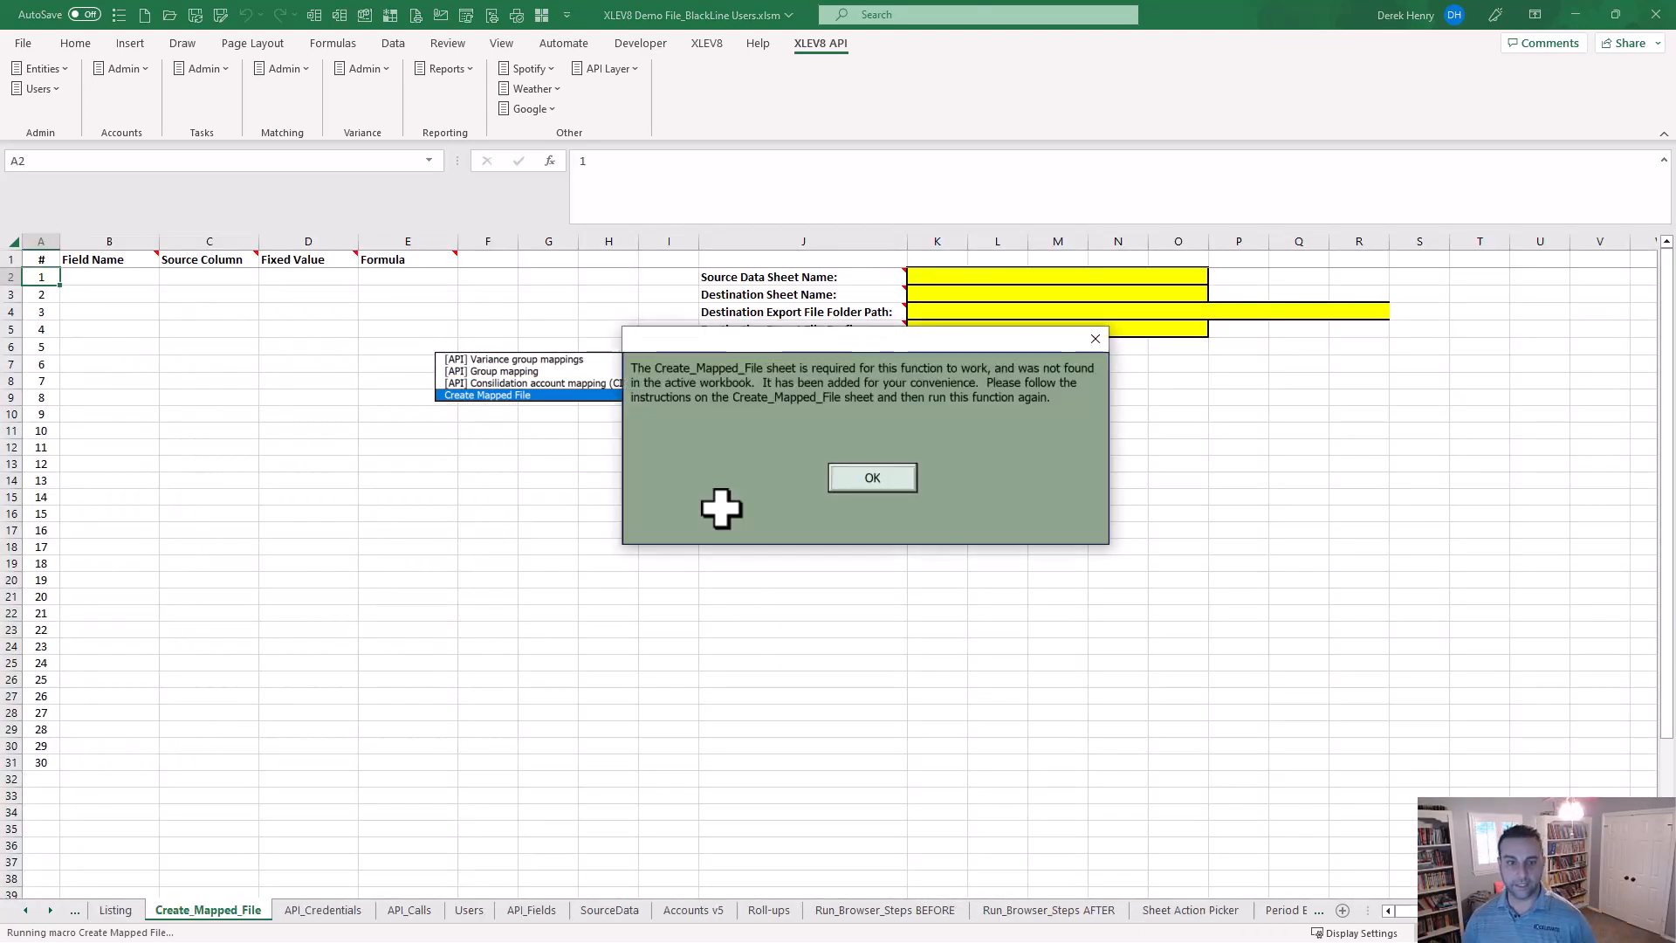
pyautogui.click(867, 478)
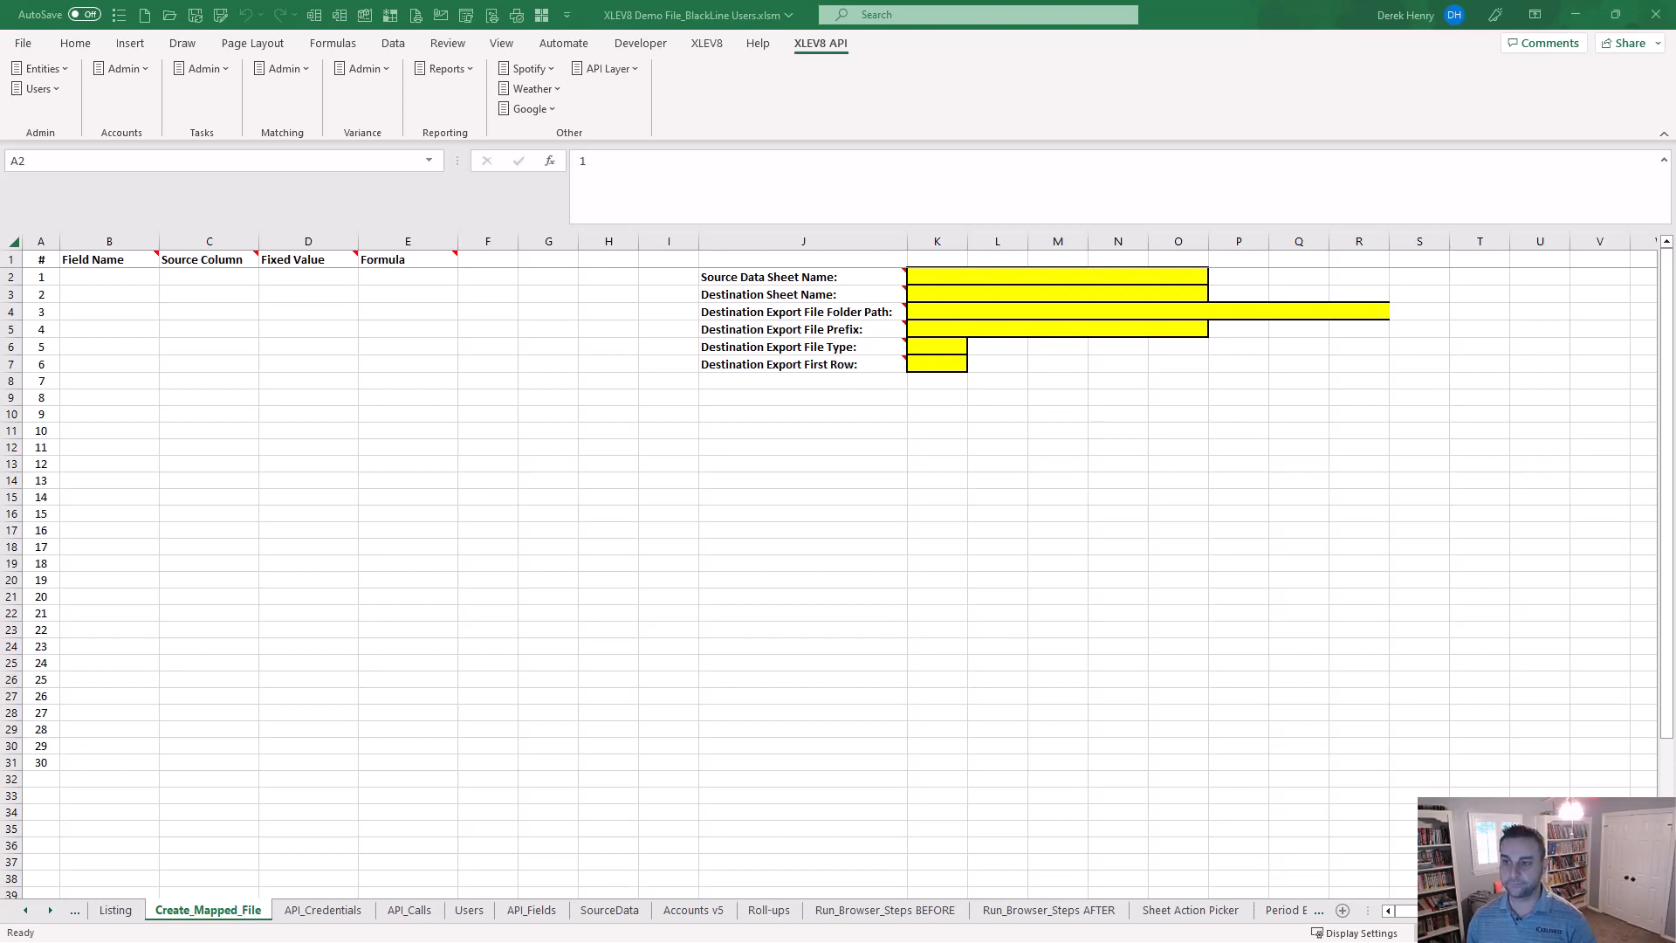
# Paste the prepared field mappings and export settings into the Create_Mapped_File sheet, starting at cell B2
pyautogui.click(108, 277)
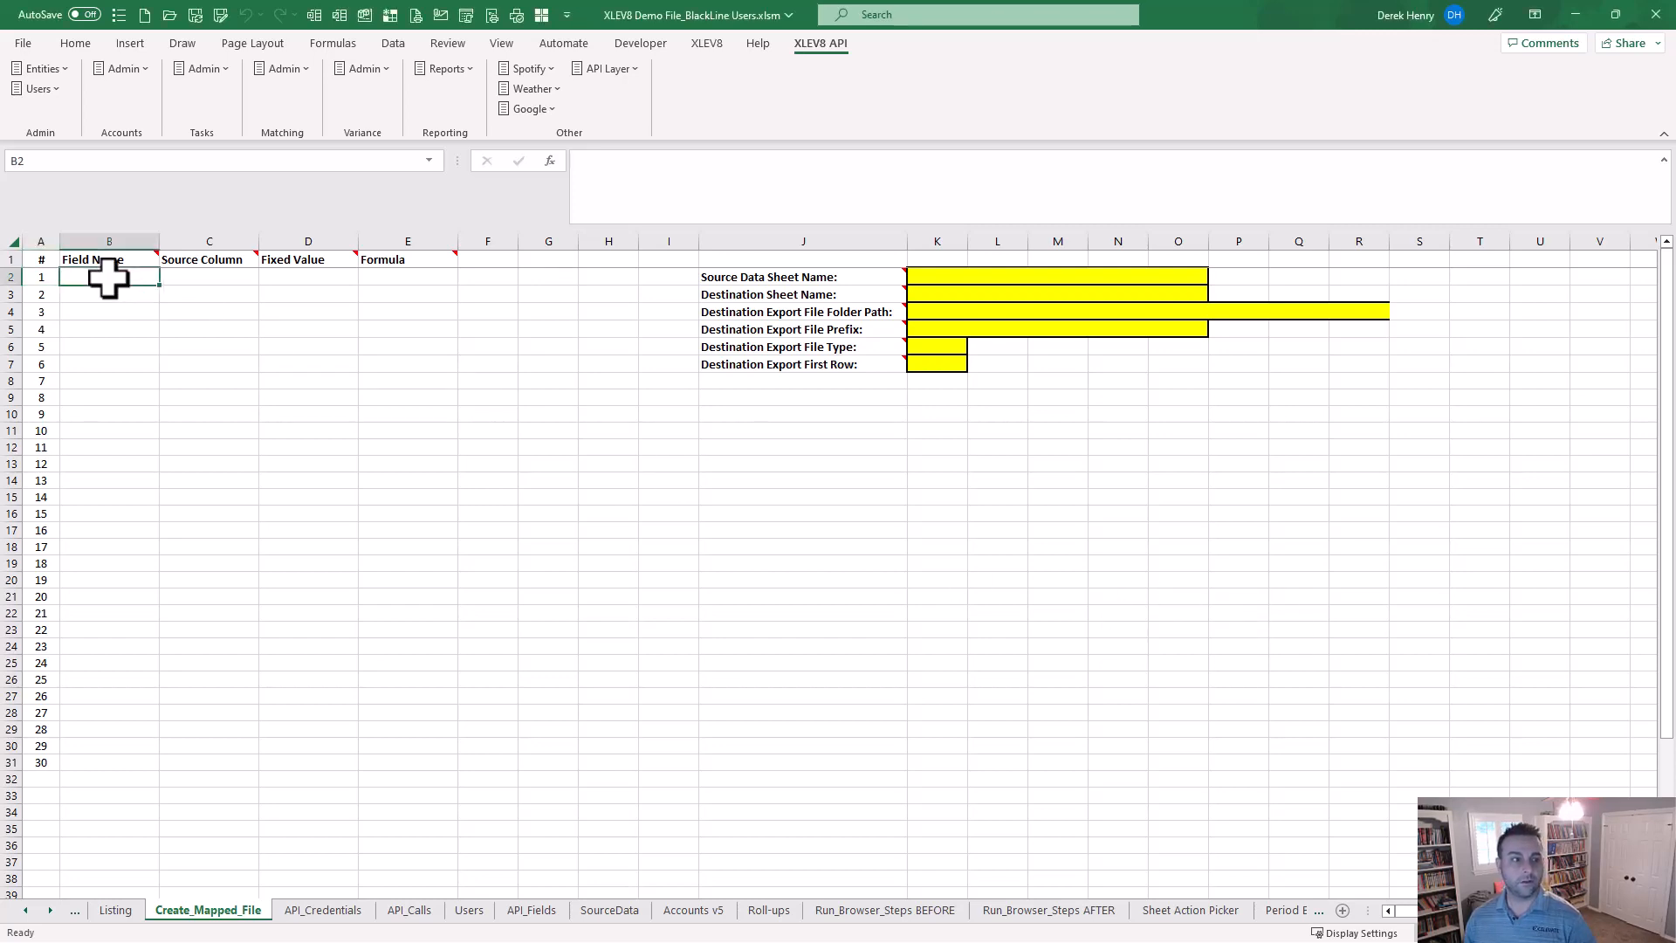
pyautogui.hotkey('ctrl', 'v')
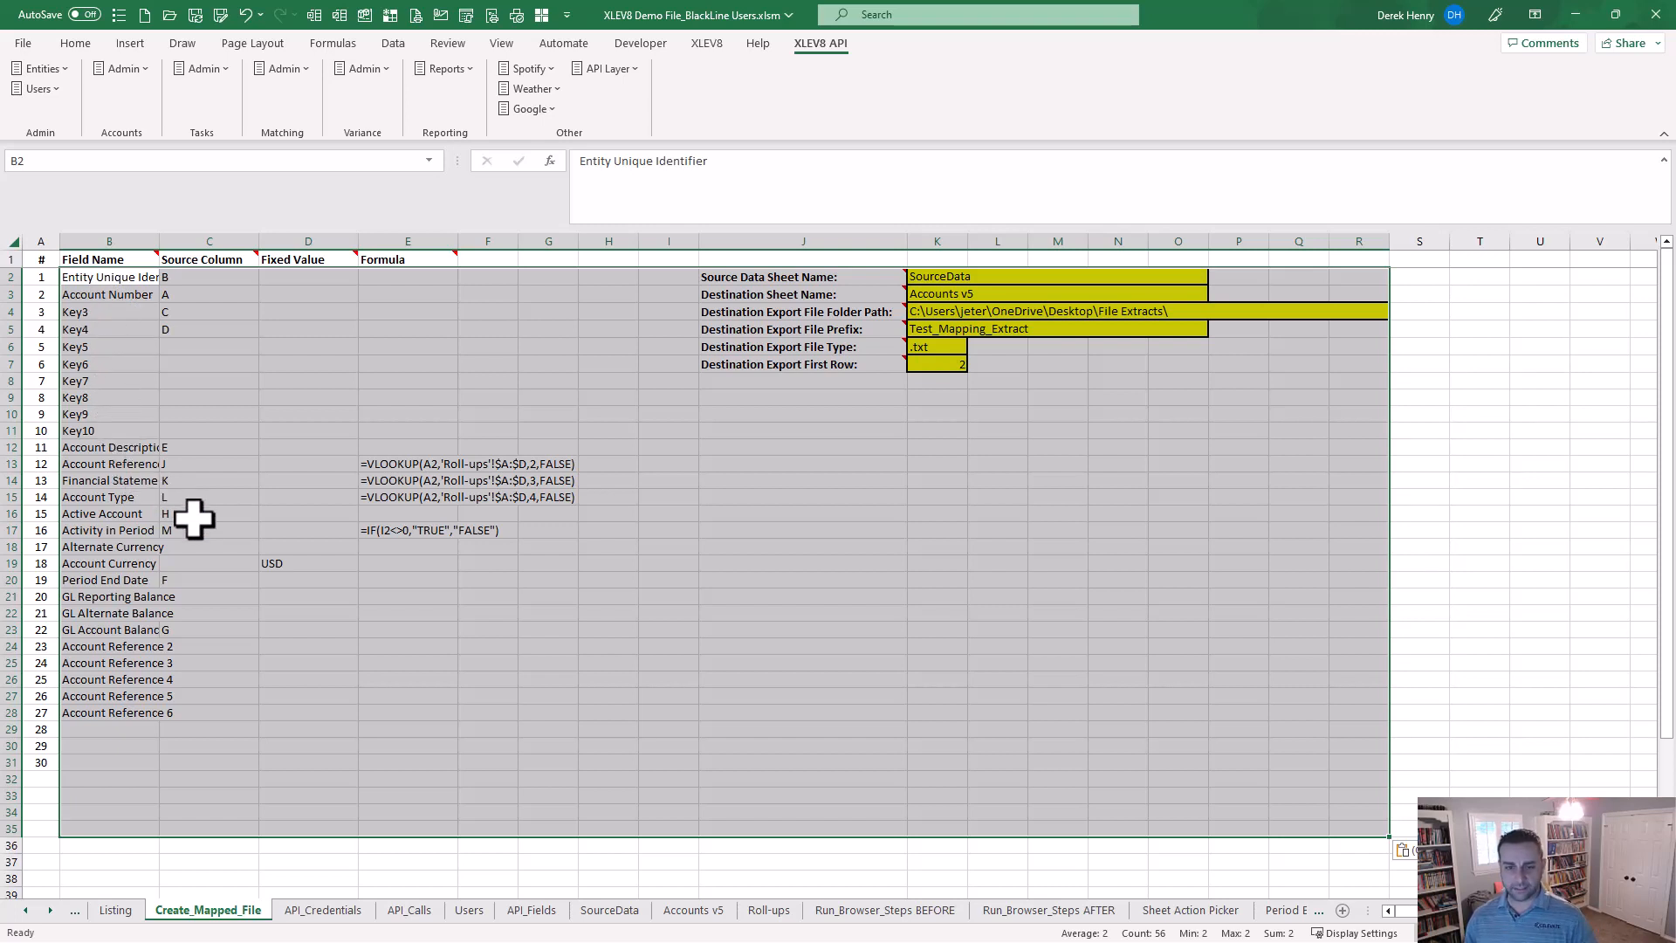
pyautogui.click(944, 399)
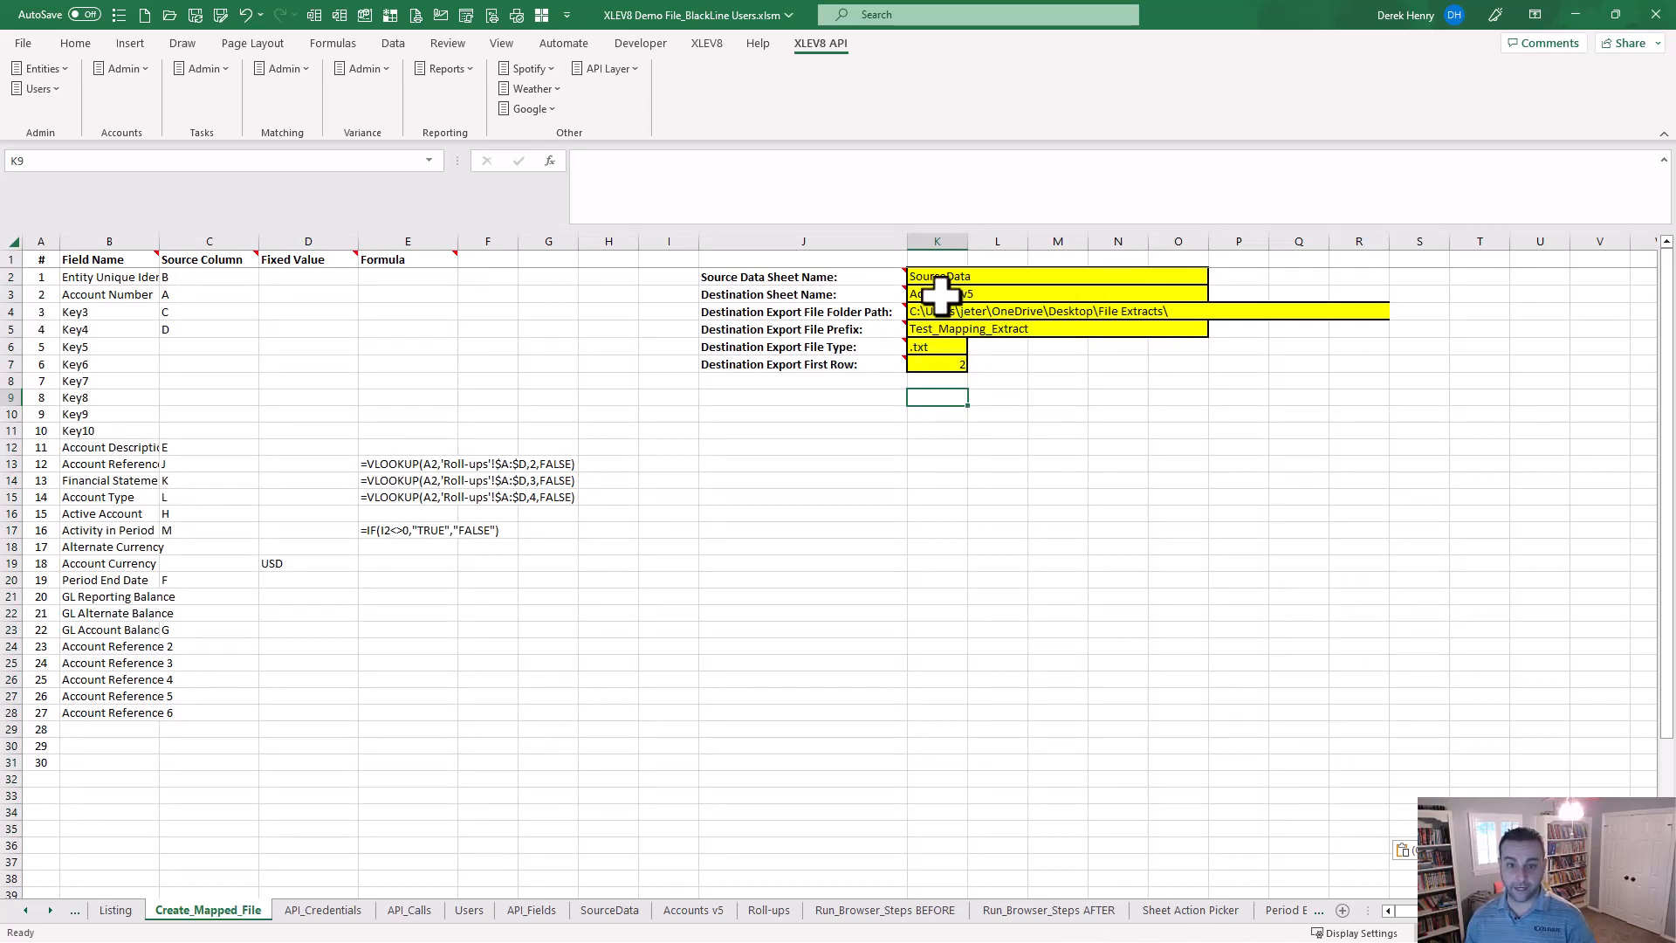
# Review the destination folder path, file type, first row and file prefix settings on the Create_Mapped_File sheet
pyautogui.click(959, 312)
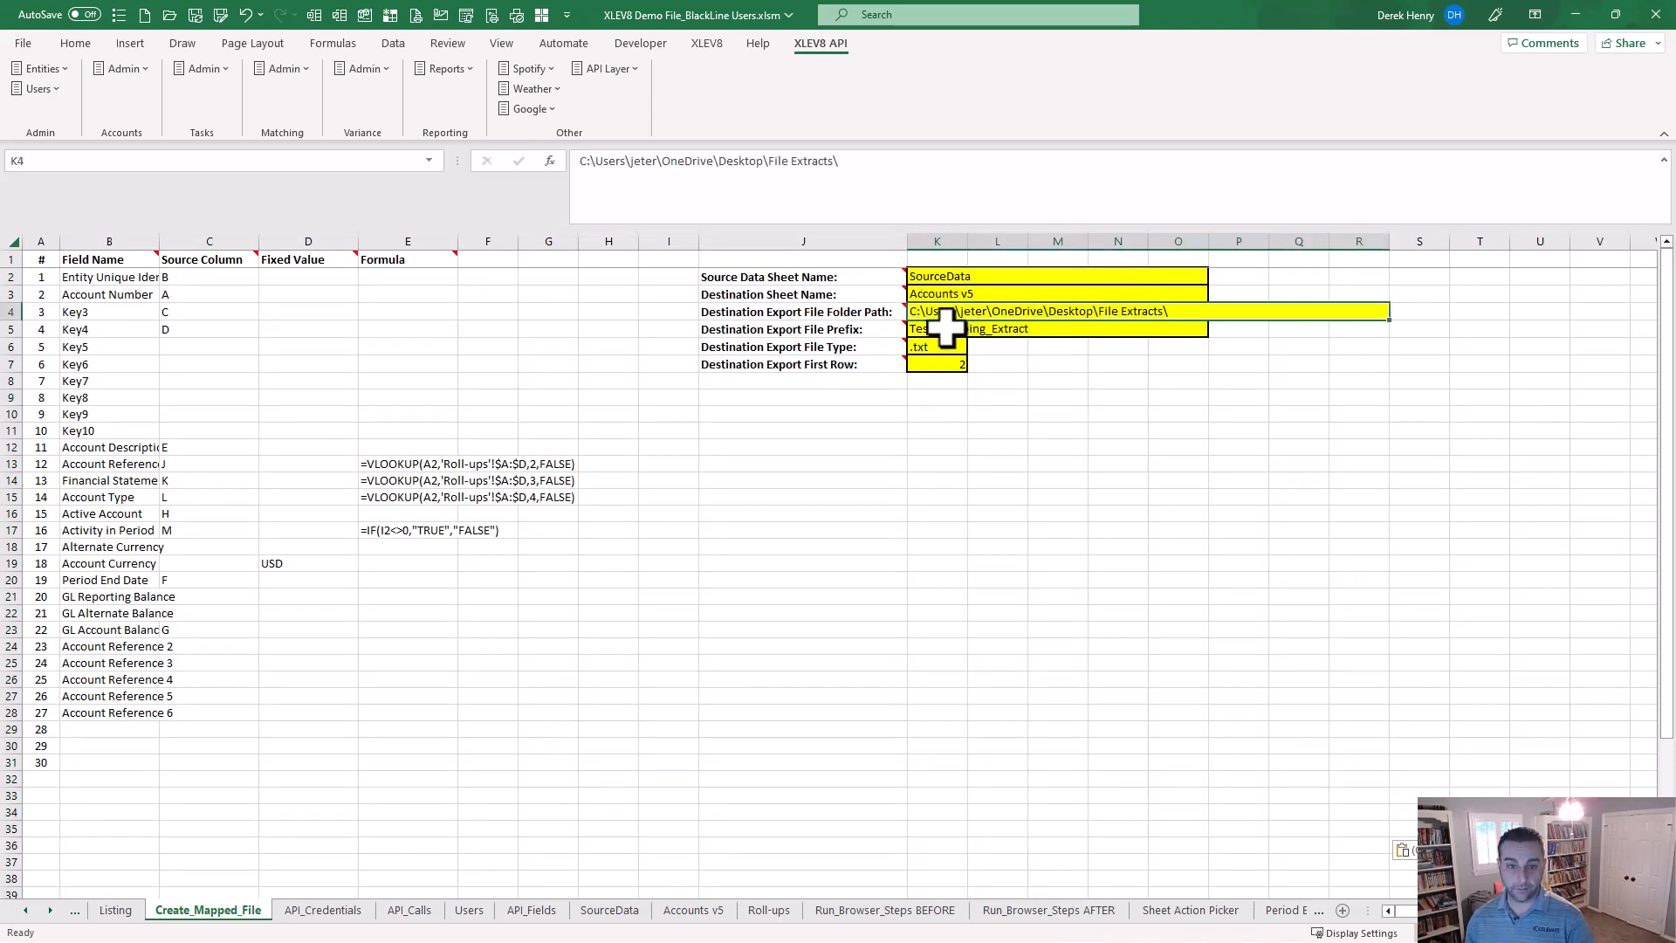
pyautogui.click(939, 347)
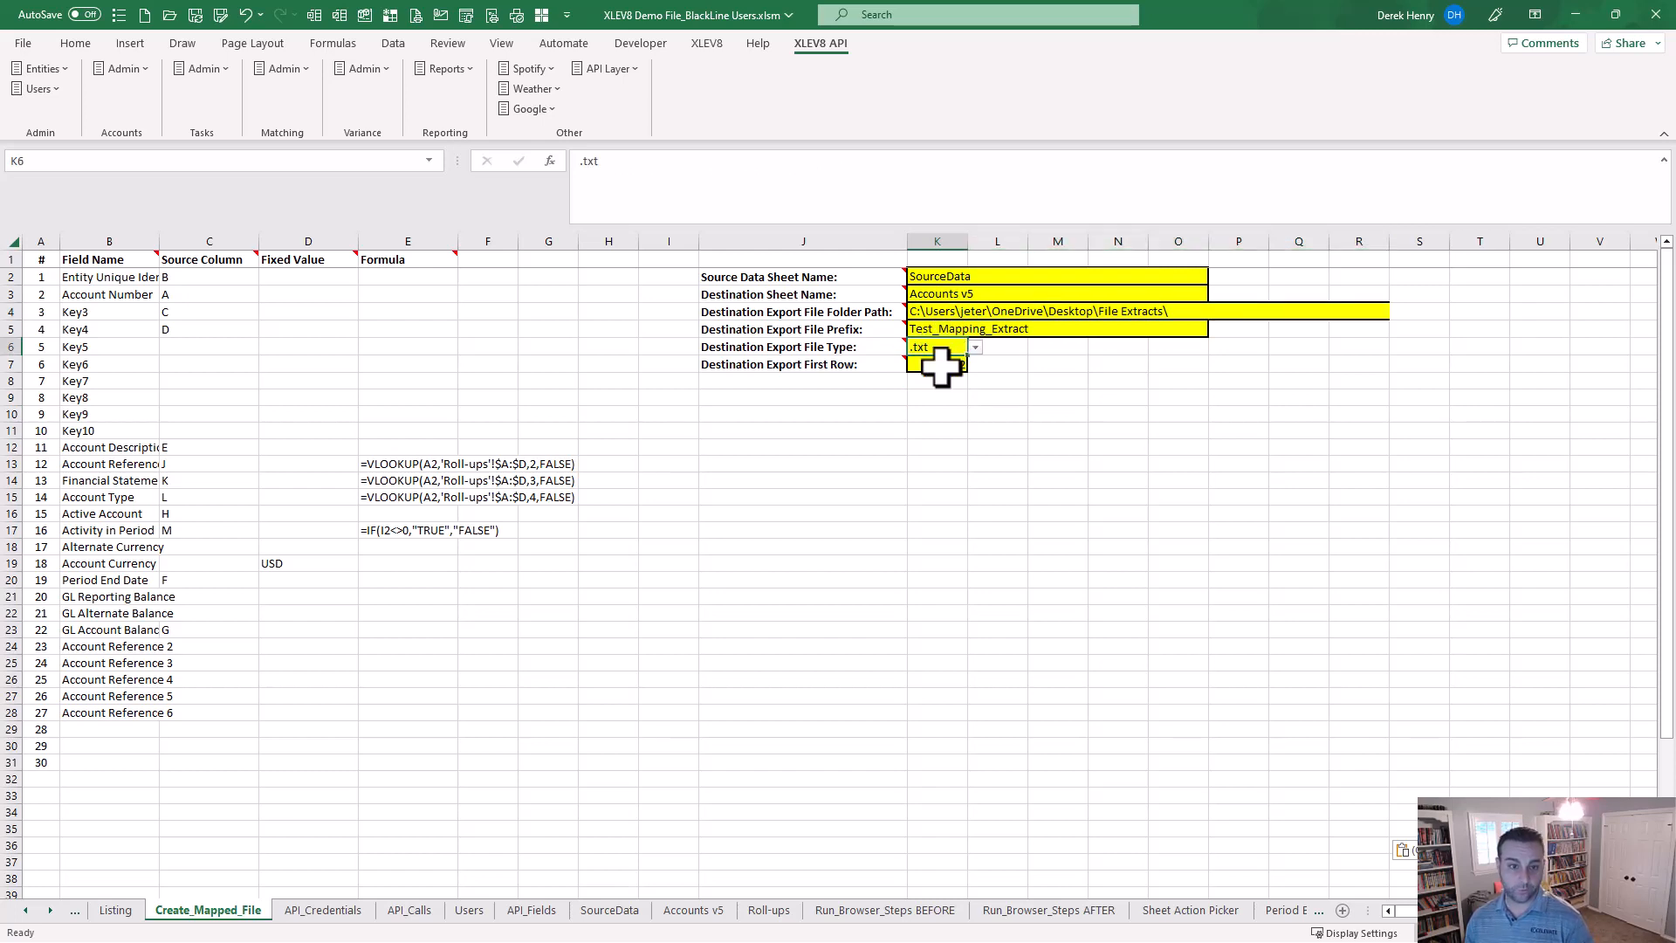
pyautogui.click(939, 365)
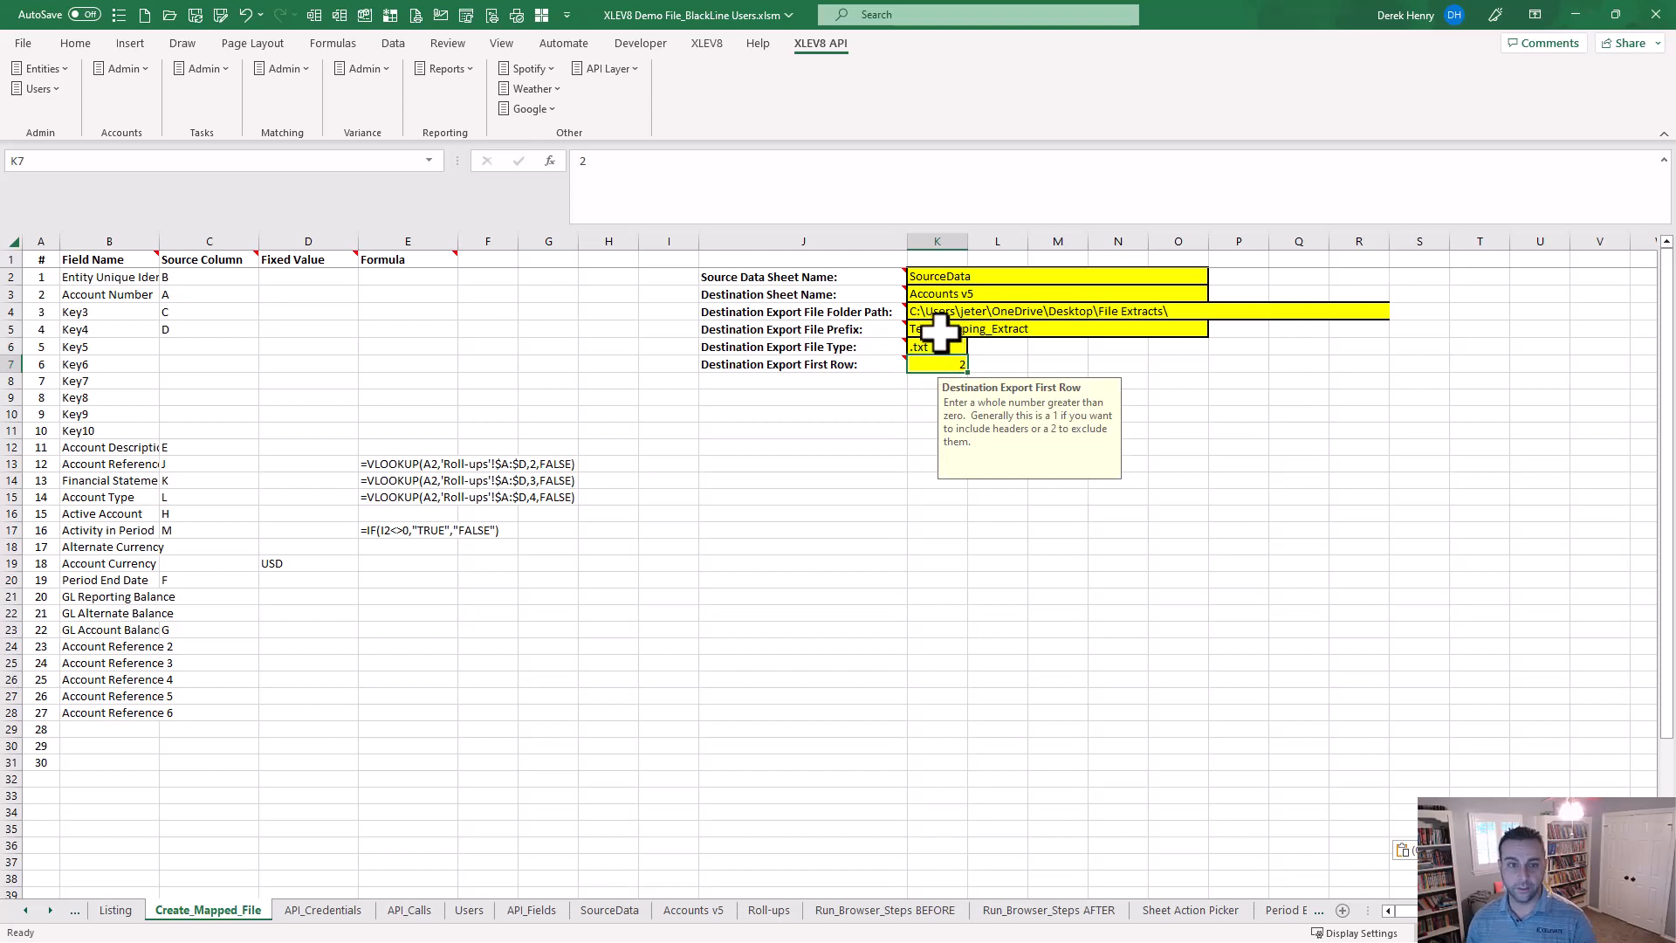
pyautogui.click(950, 332)
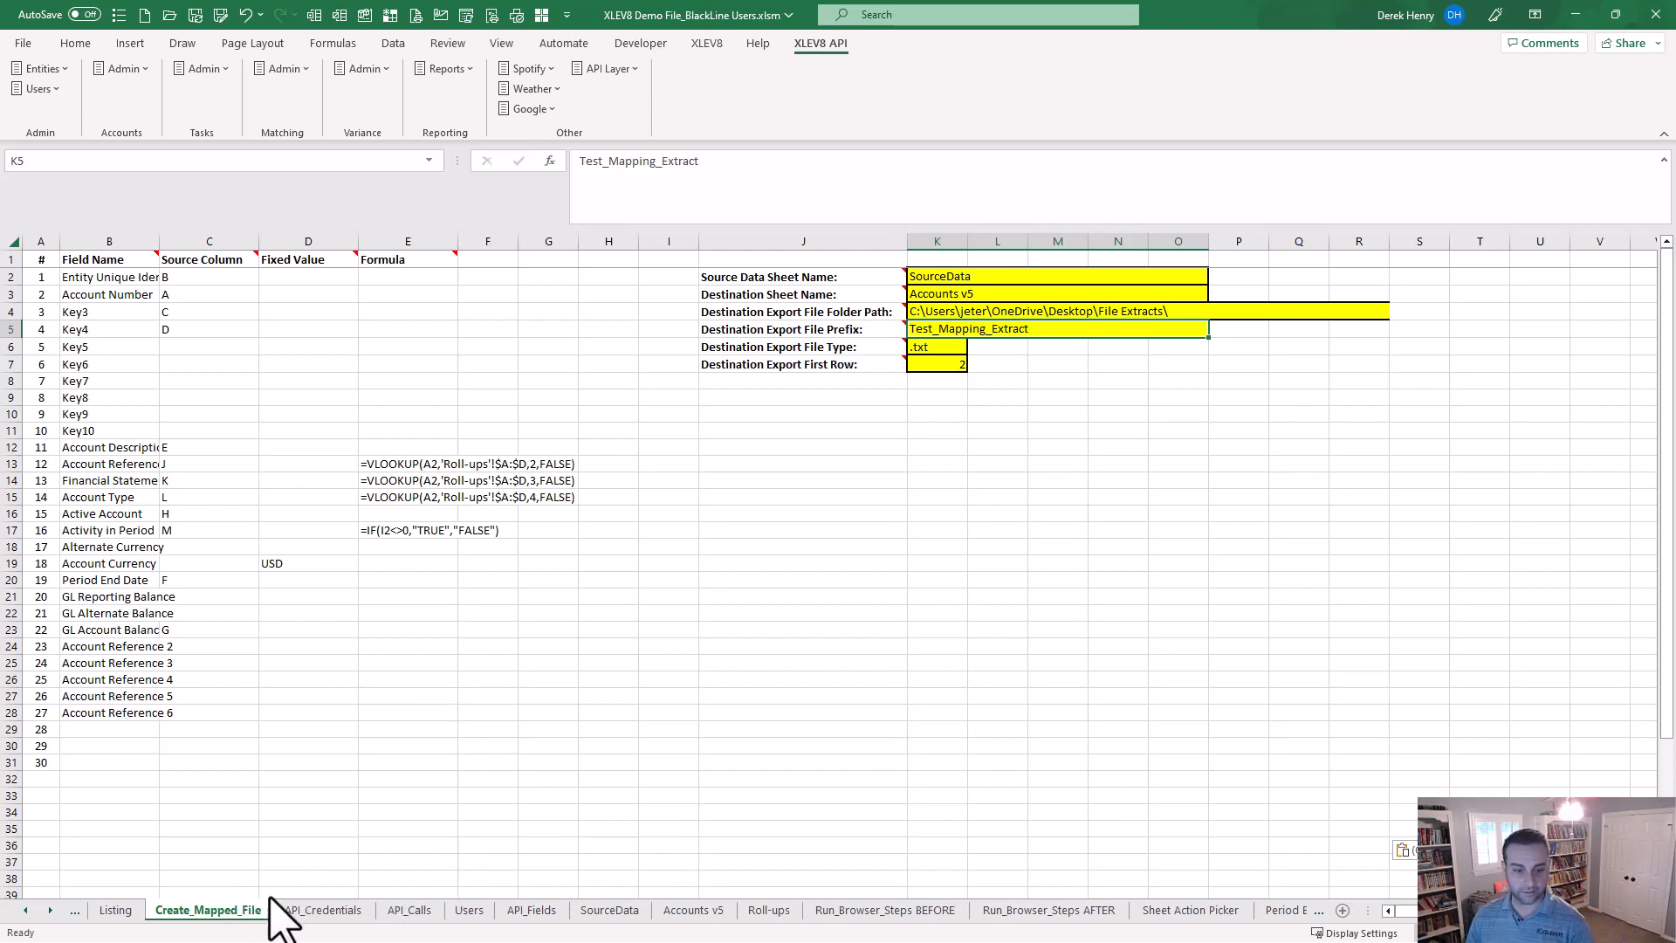
# Move the Create_Mapped_File sheet directly before SourceData and open the SourceData sheet
pyautogui.moveTo(269, 908); pyautogui.dragTo(580, 908)
pyautogui.click(633, 910)
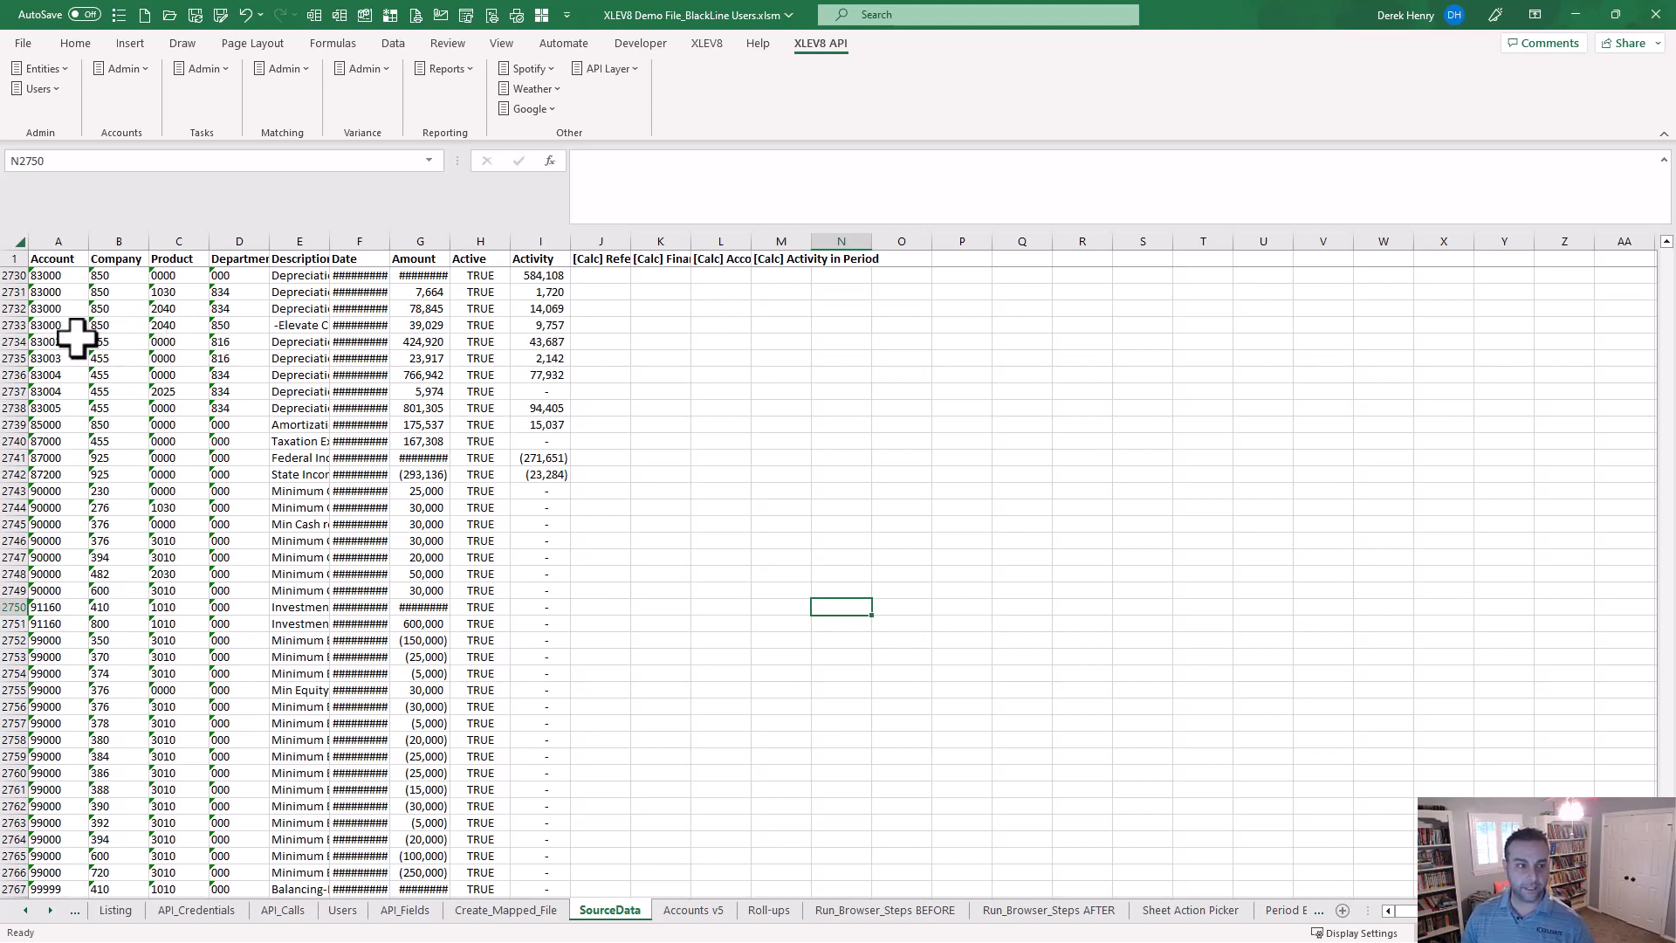
# Examine the SourceData columns from the first row, including the [Calc] headers in the range J1:N1
pyautogui.click(358, 360)
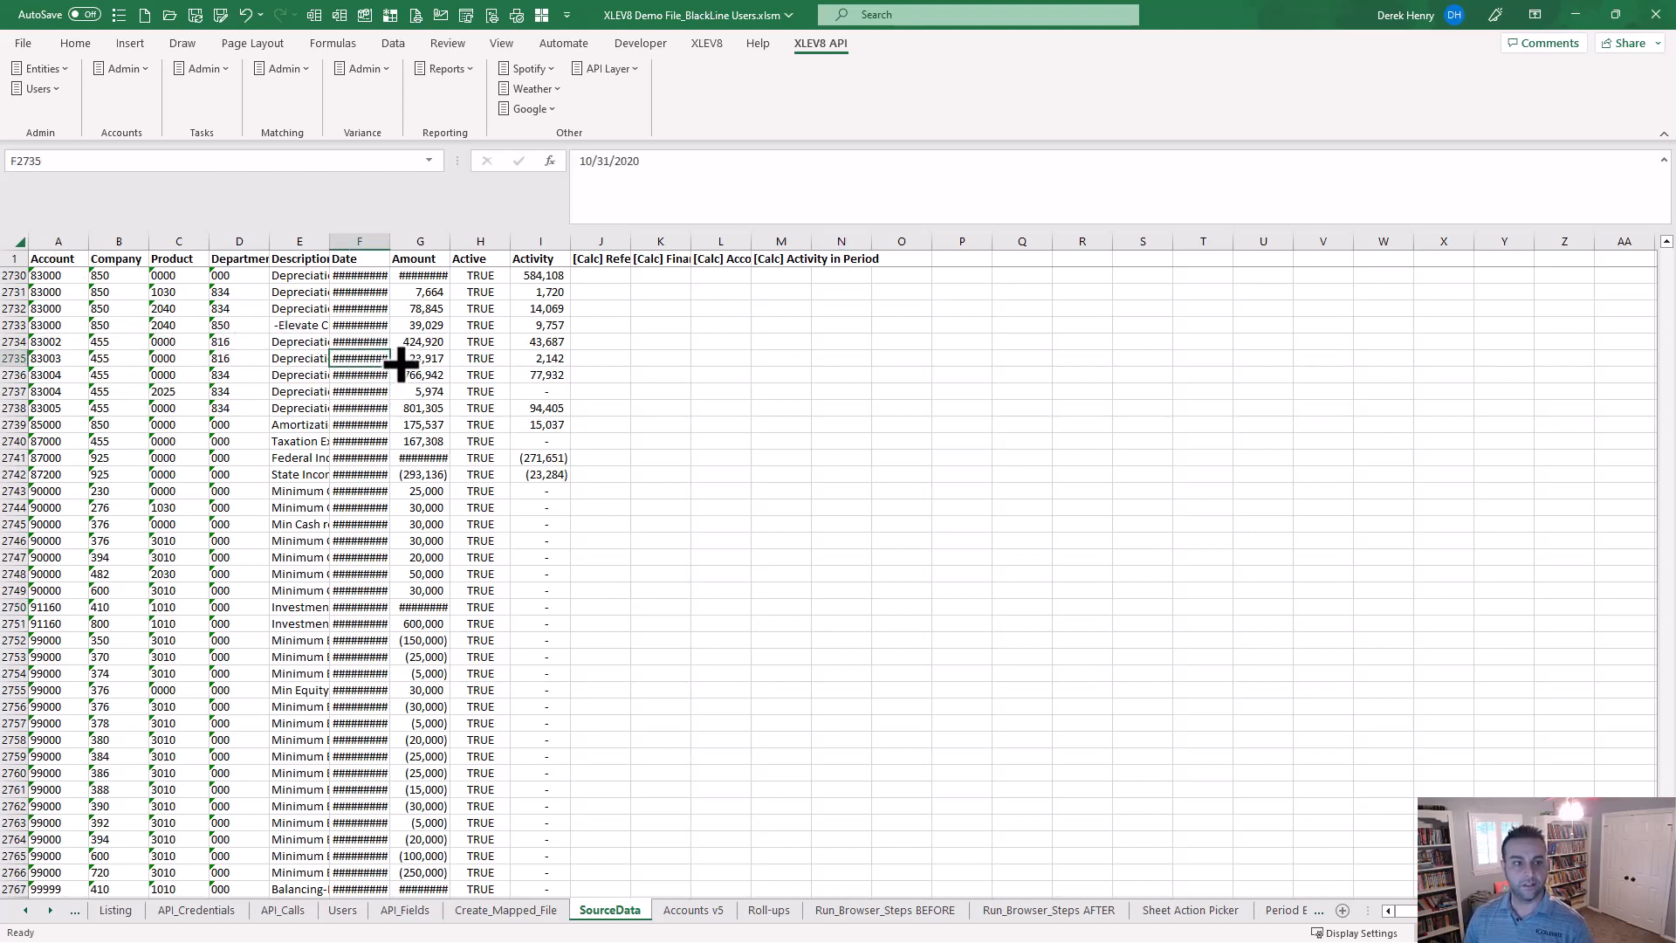
pyautogui.click(37, 258)
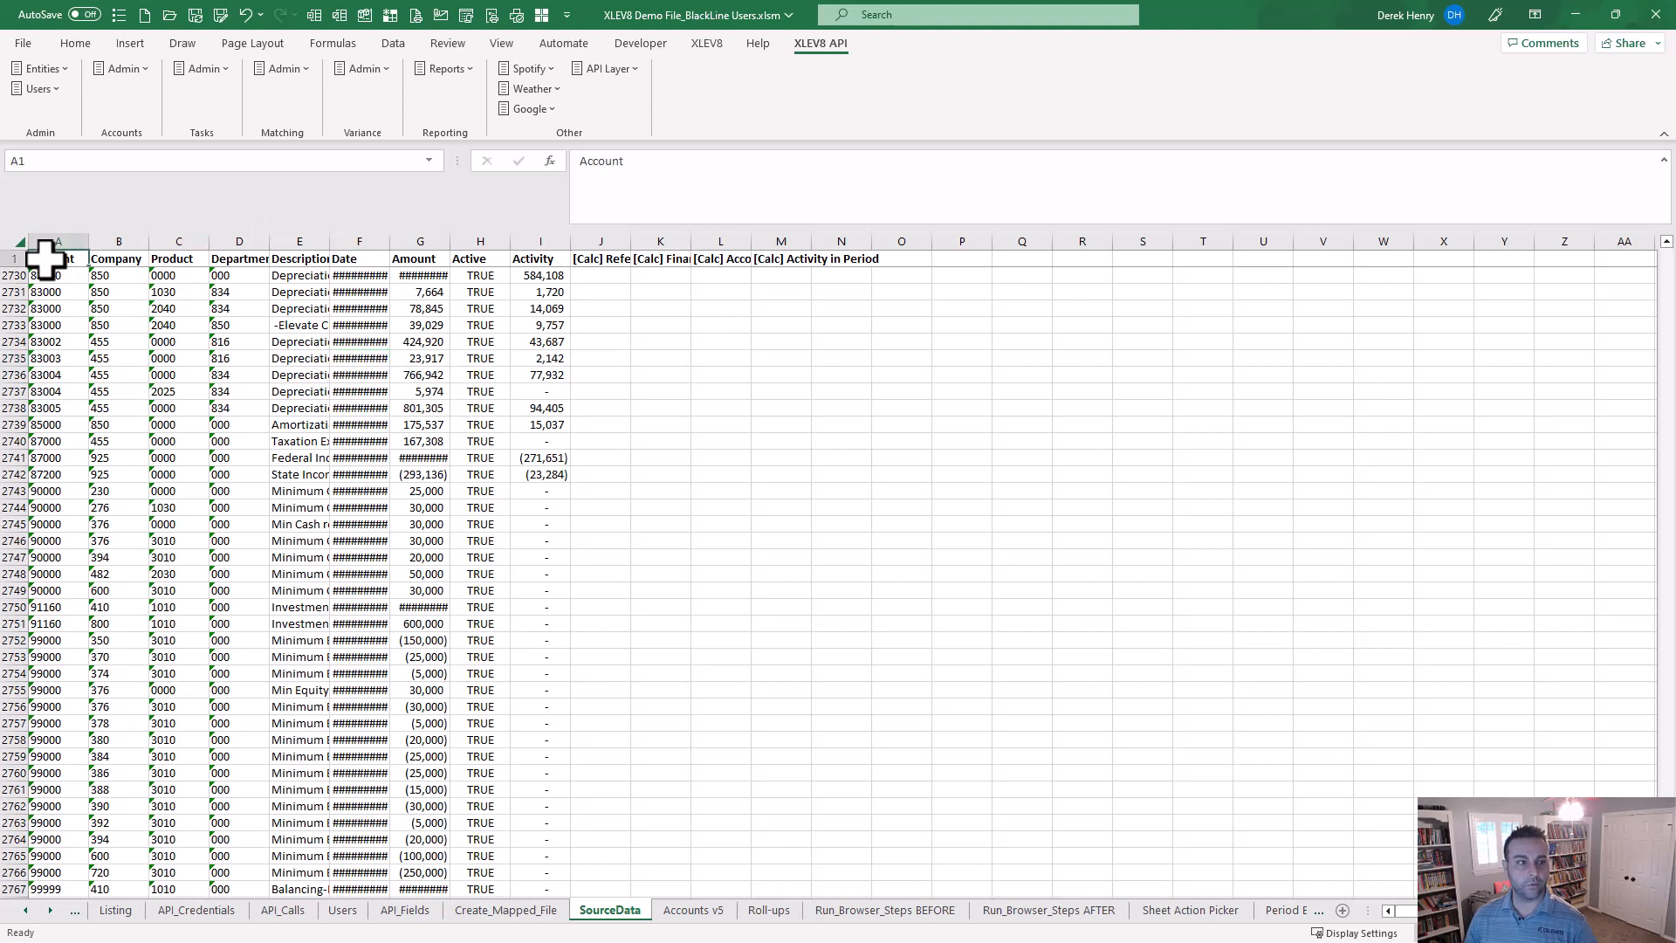
pyautogui.moveTo(595, 262); pyautogui.dragTo(864, 265)
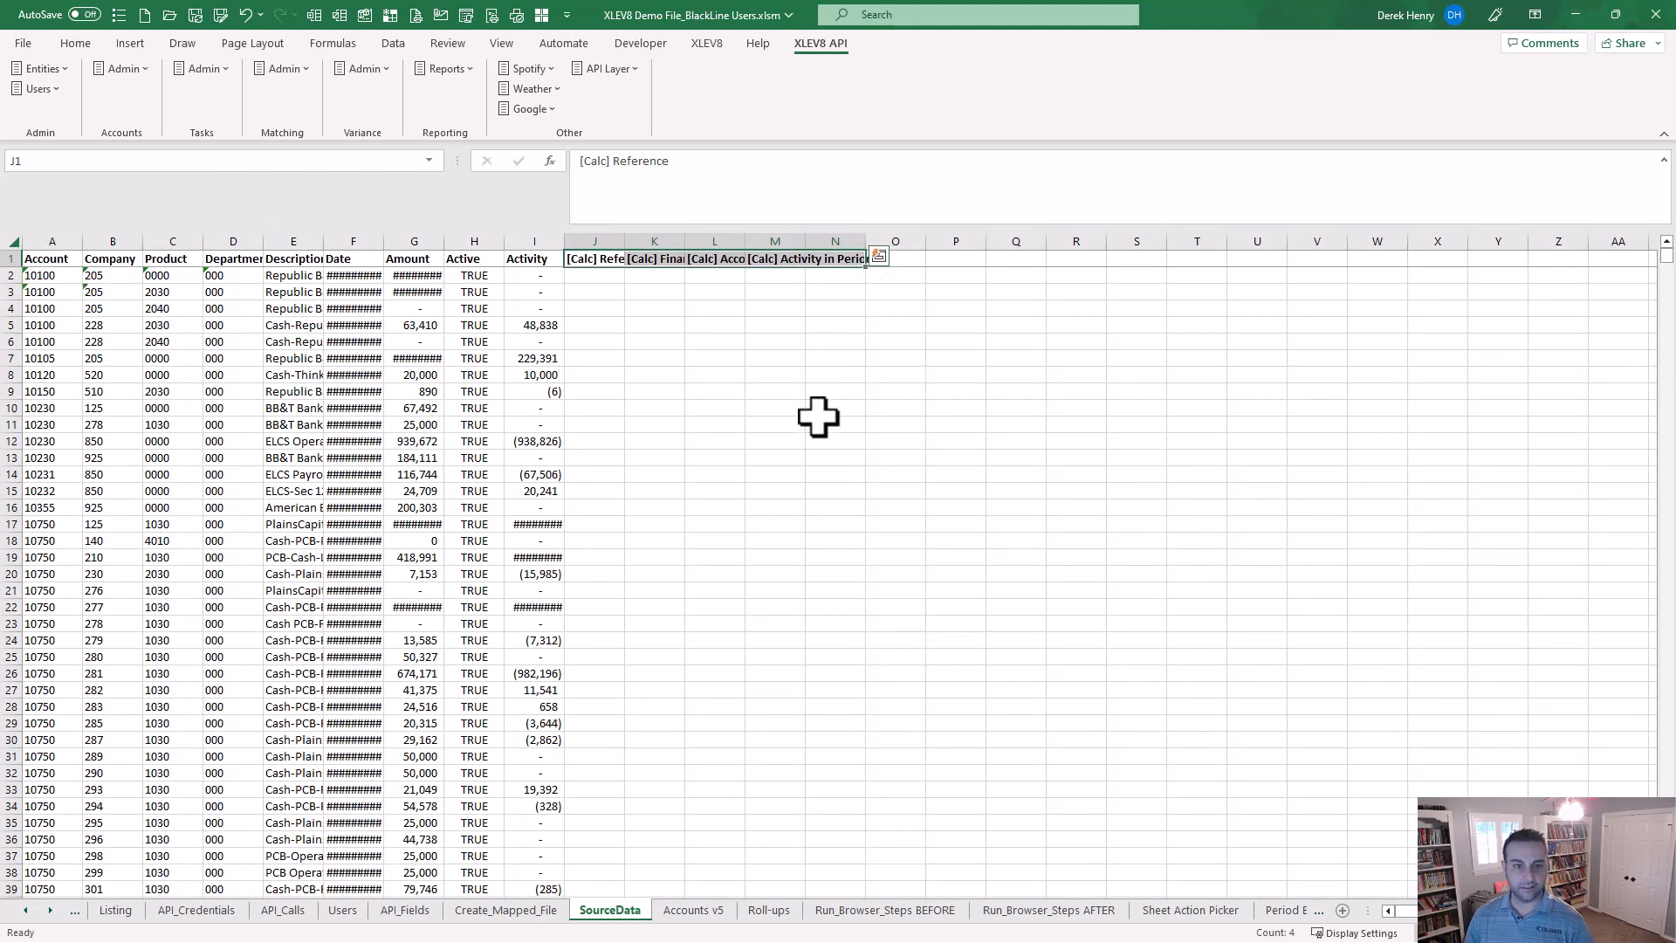
# Review the mapping formulas on Create_Mapped_File, check the Accounts v5 destination sheet and Roll-ups lookup table, and return to Create_Mapped_File
pyautogui.click(505, 910)
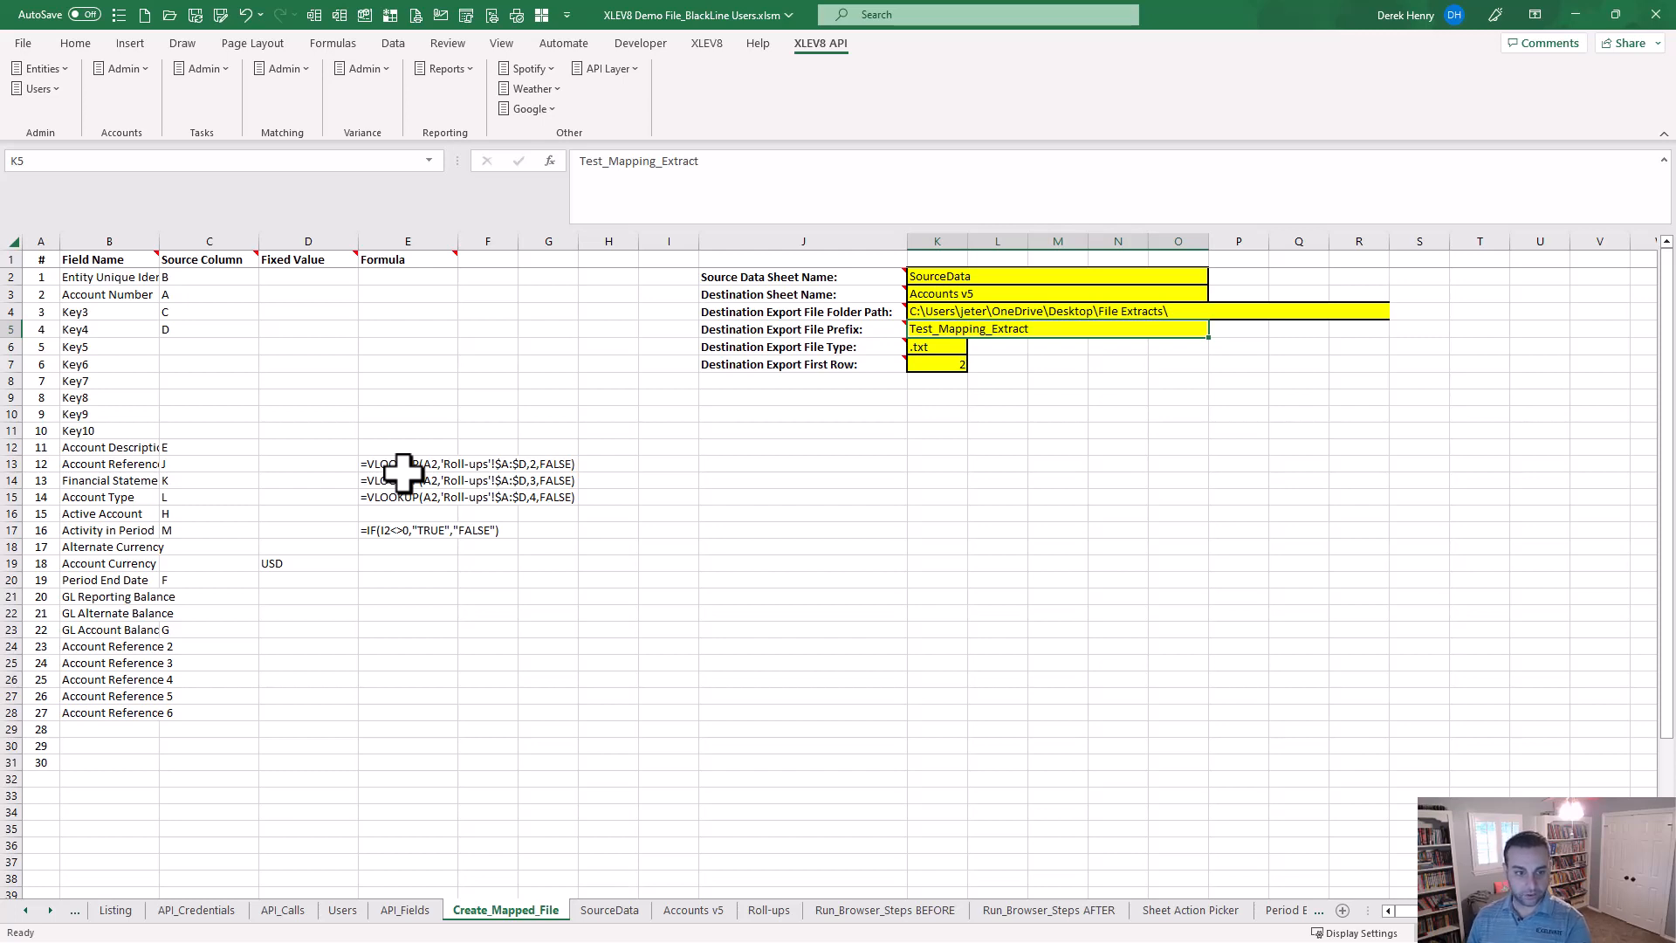
pyautogui.click(601, 546)
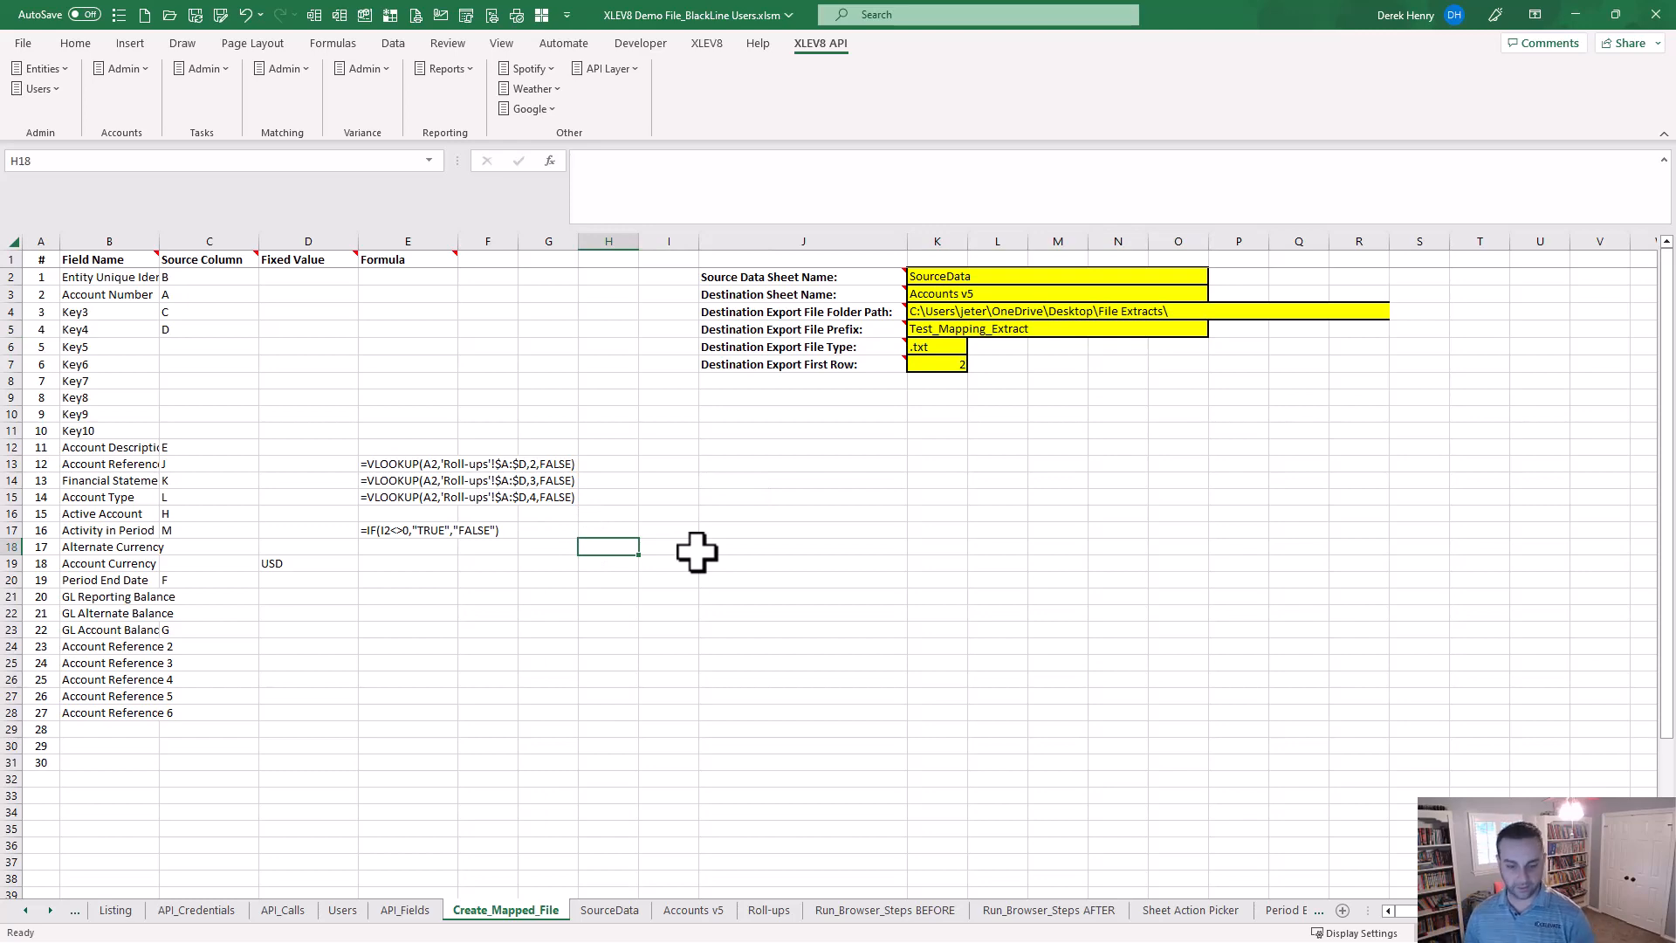
pyautogui.hotkey('ctrl', 'pagedown')
pyautogui.hotkey('ctrl', 'pagedown')
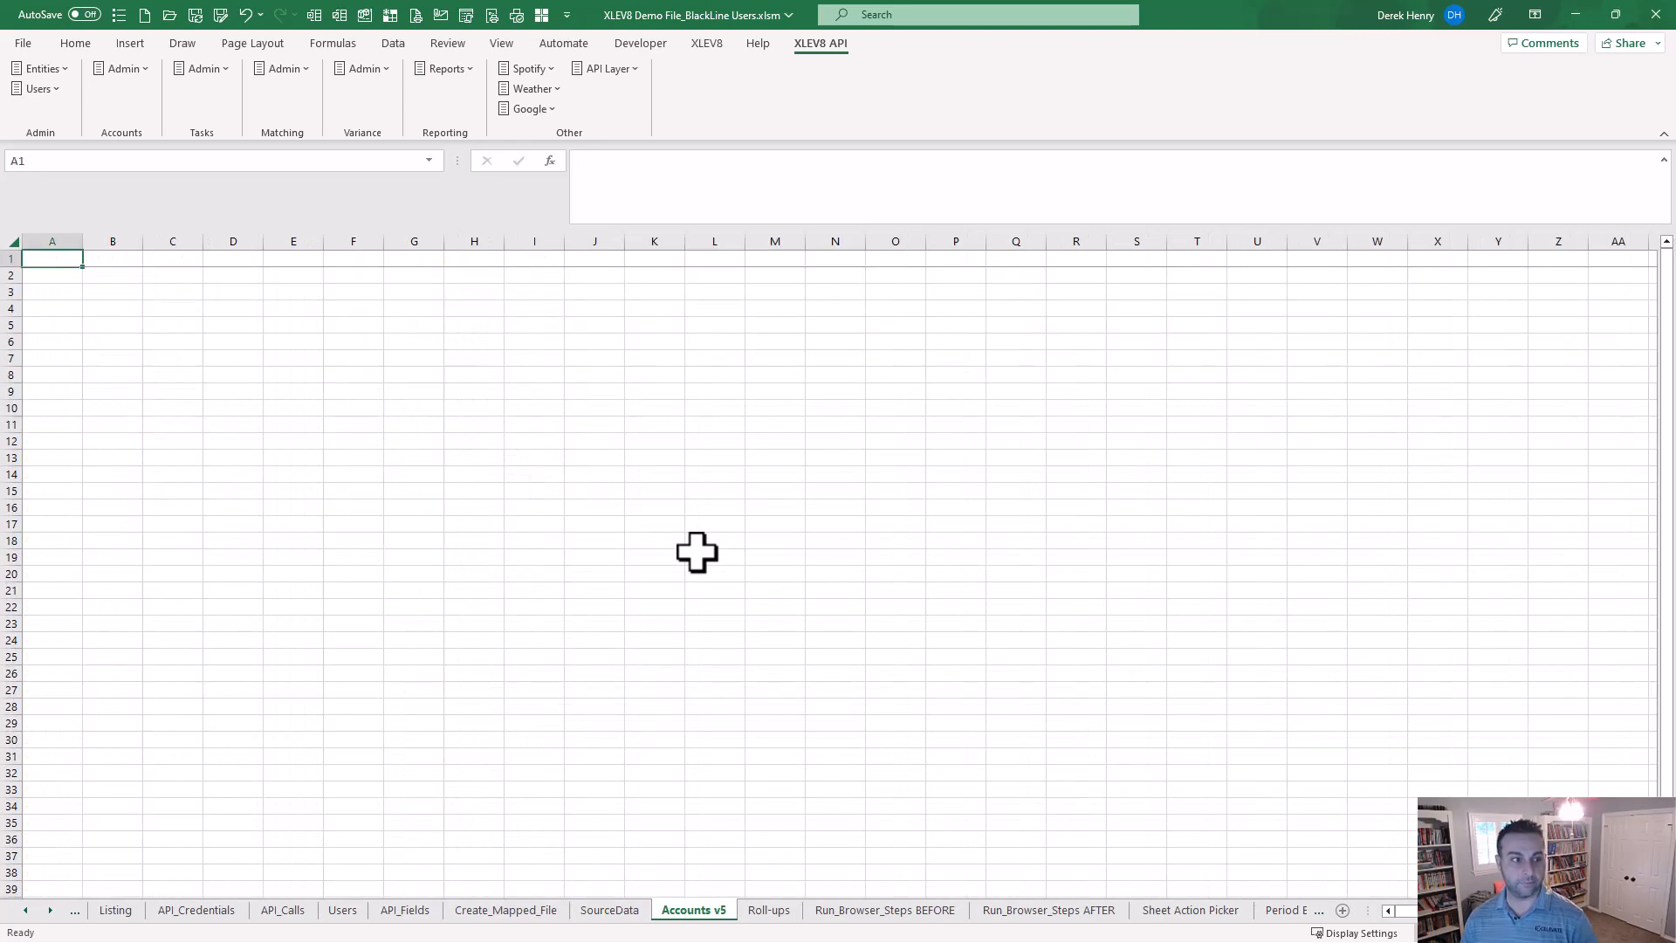
pyautogui.hotkey('ctrl', 'pagedown')
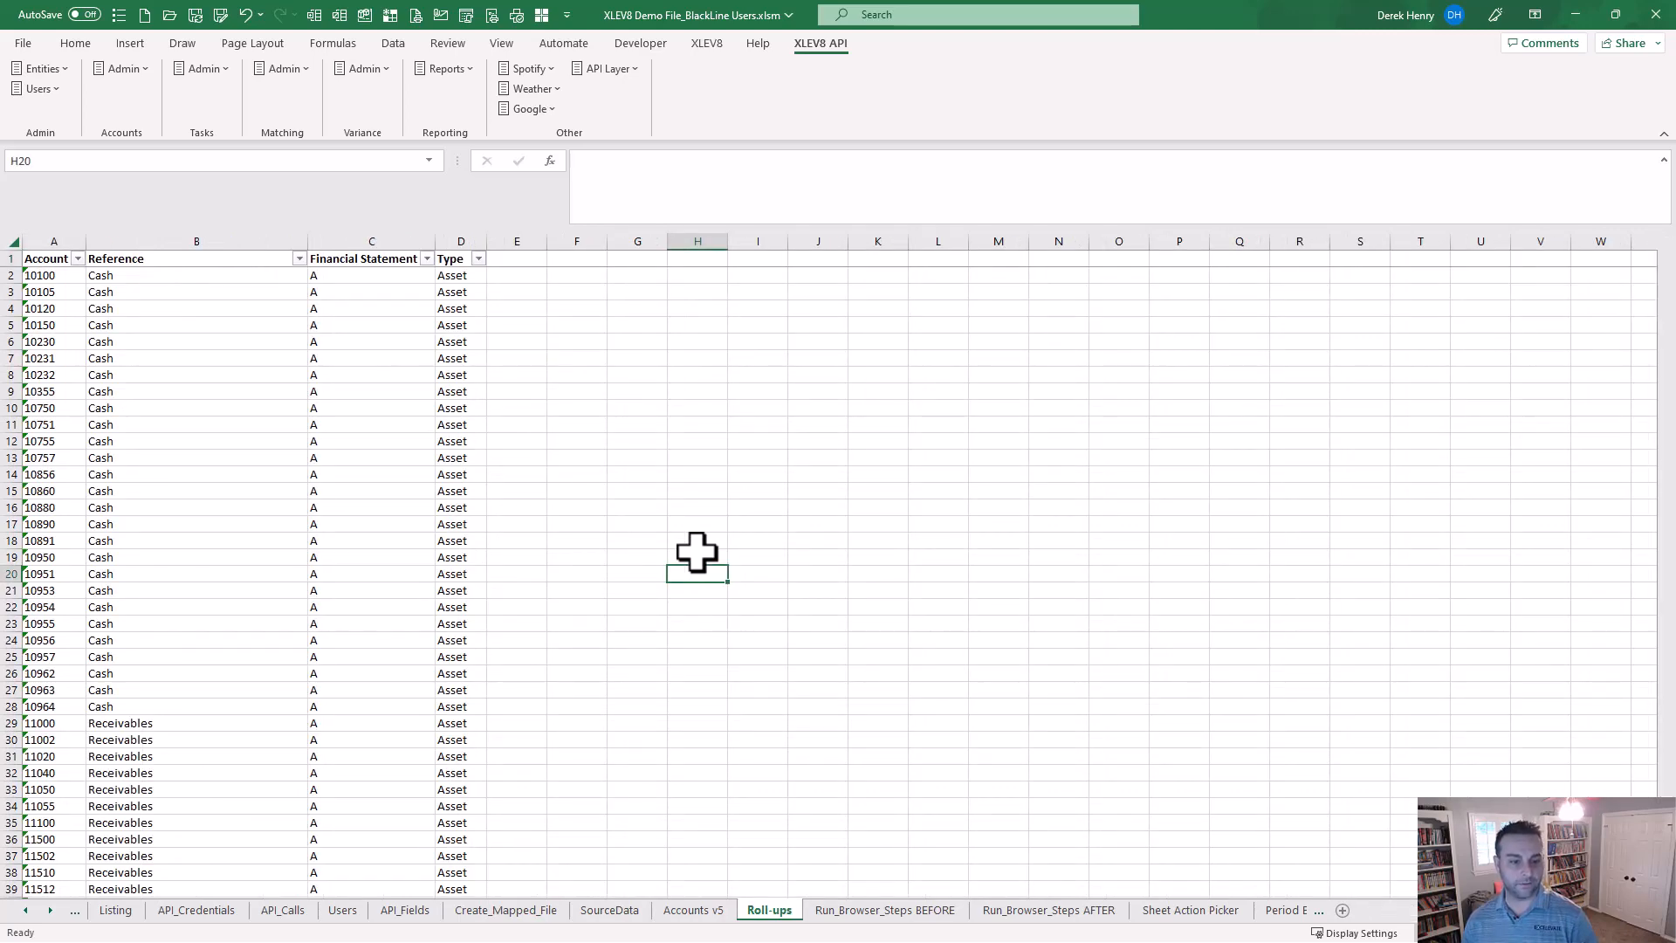
pyautogui.hotkey('ctrl', 'pageup')
pyautogui.hotkey('ctrl', 'pageup')
pyautogui.hotkey('ctrl', 'pageup')
pyautogui.hotkey('ctrl', 'pageup')
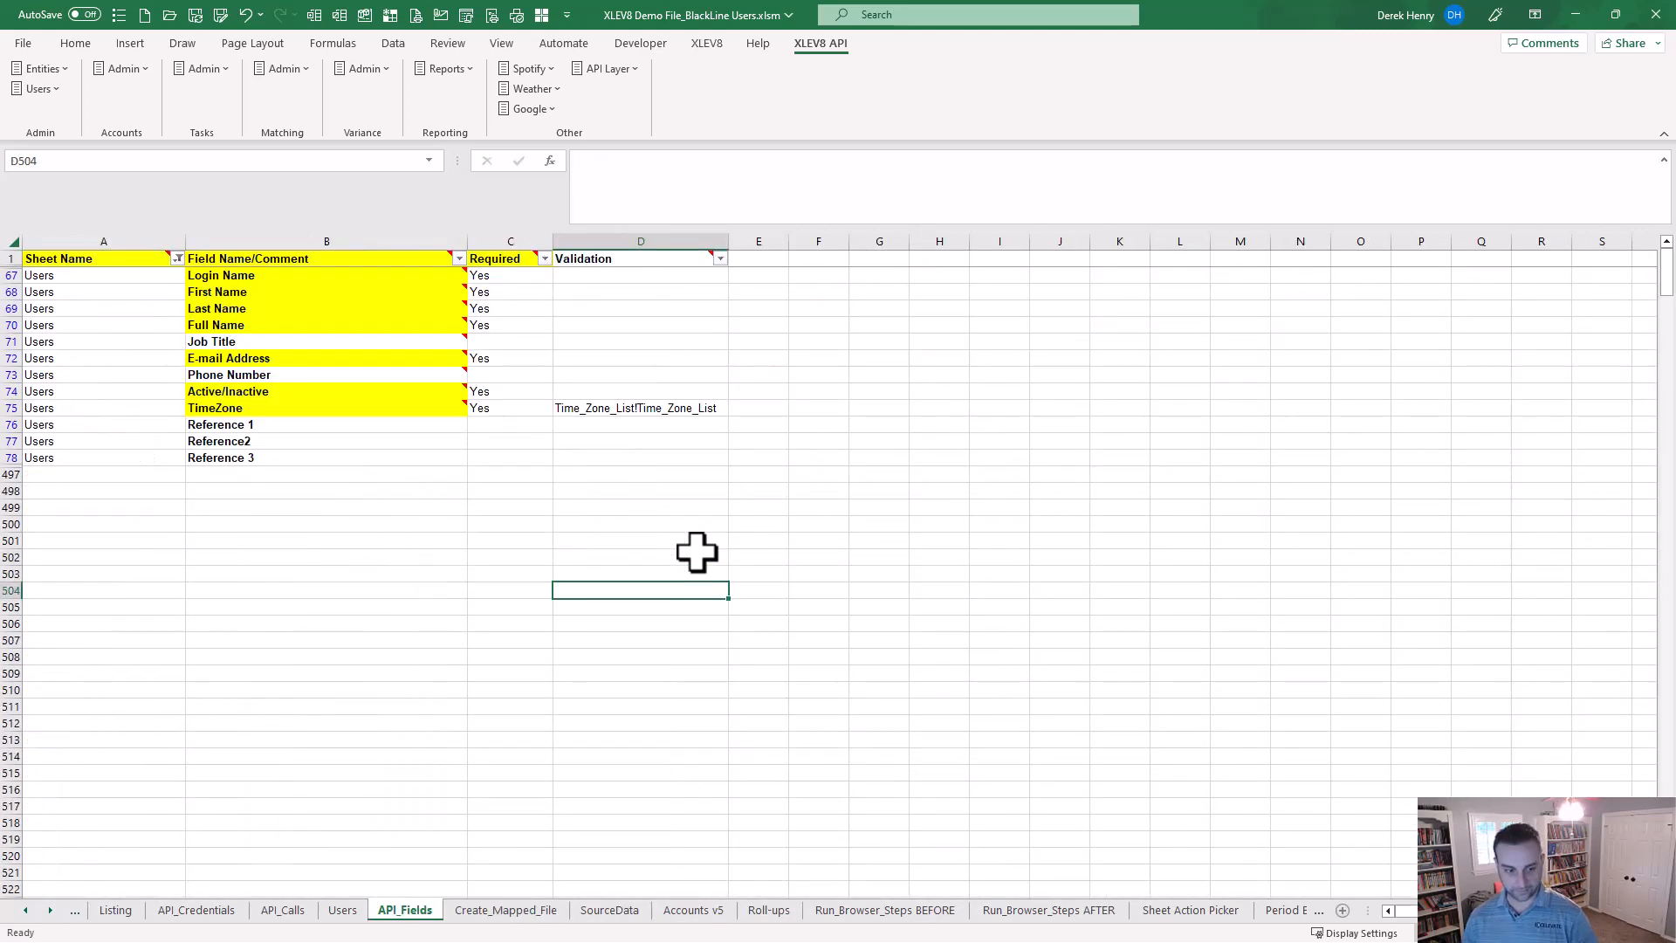
pyautogui.hotkey('ctrl', 'pagedown')
# Find the Create Mapped File macro in Macro Search and run it on the configured mapping
pyautogui.hotkey('ctrl', 'shift', 'm')
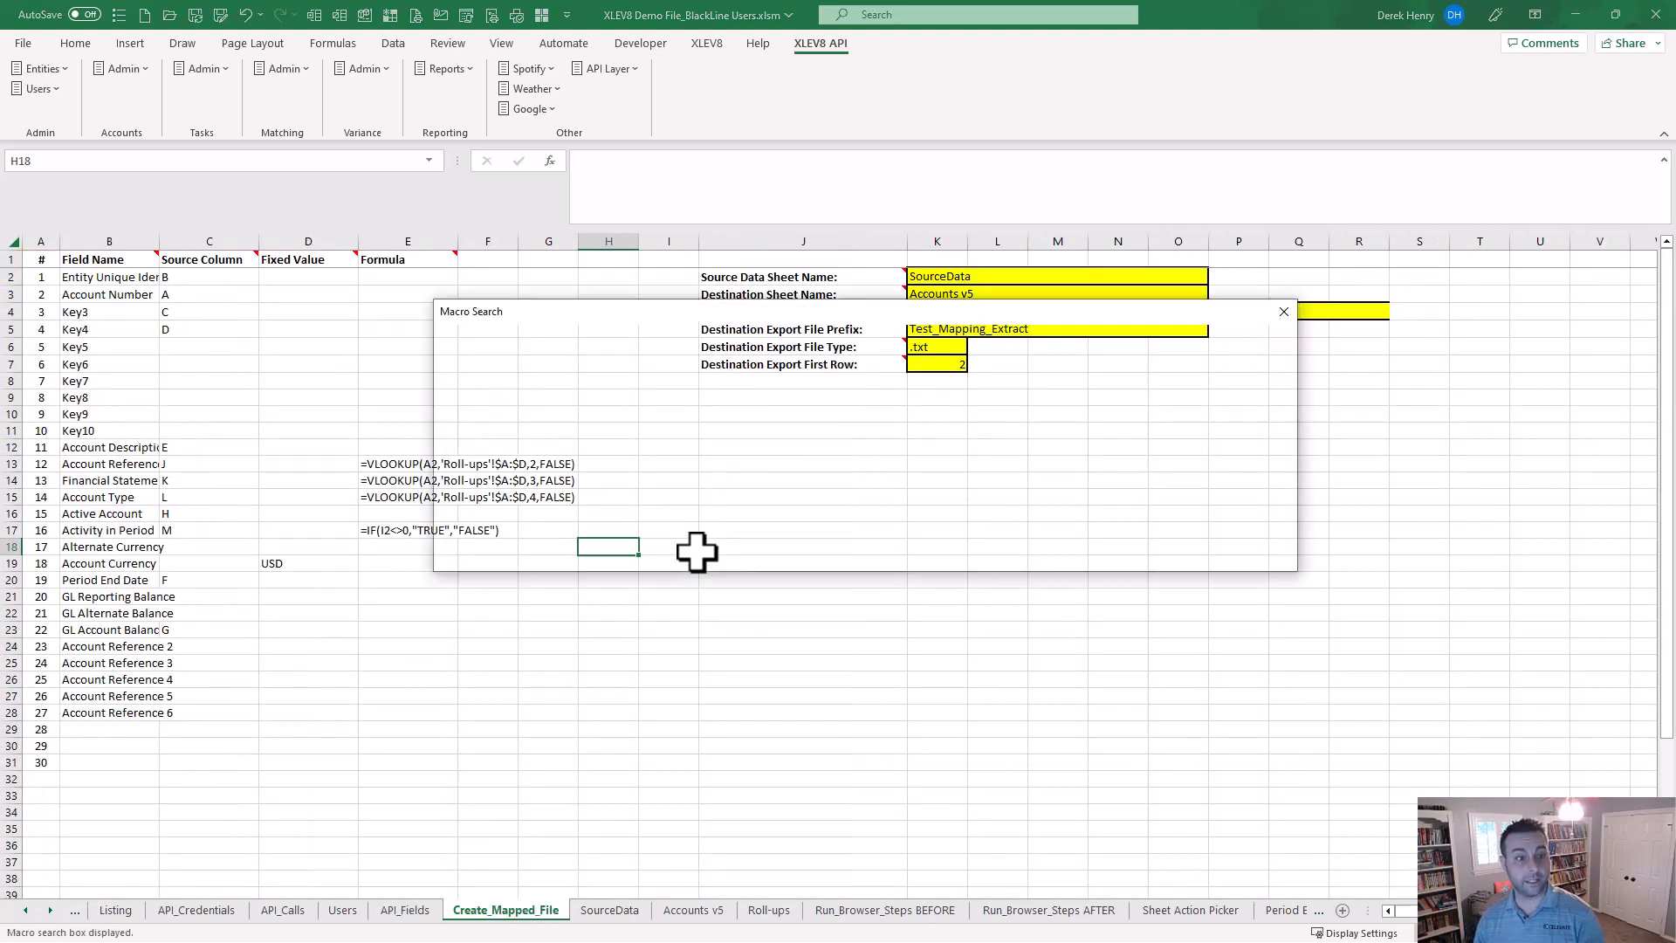
pyautogui.write('c')
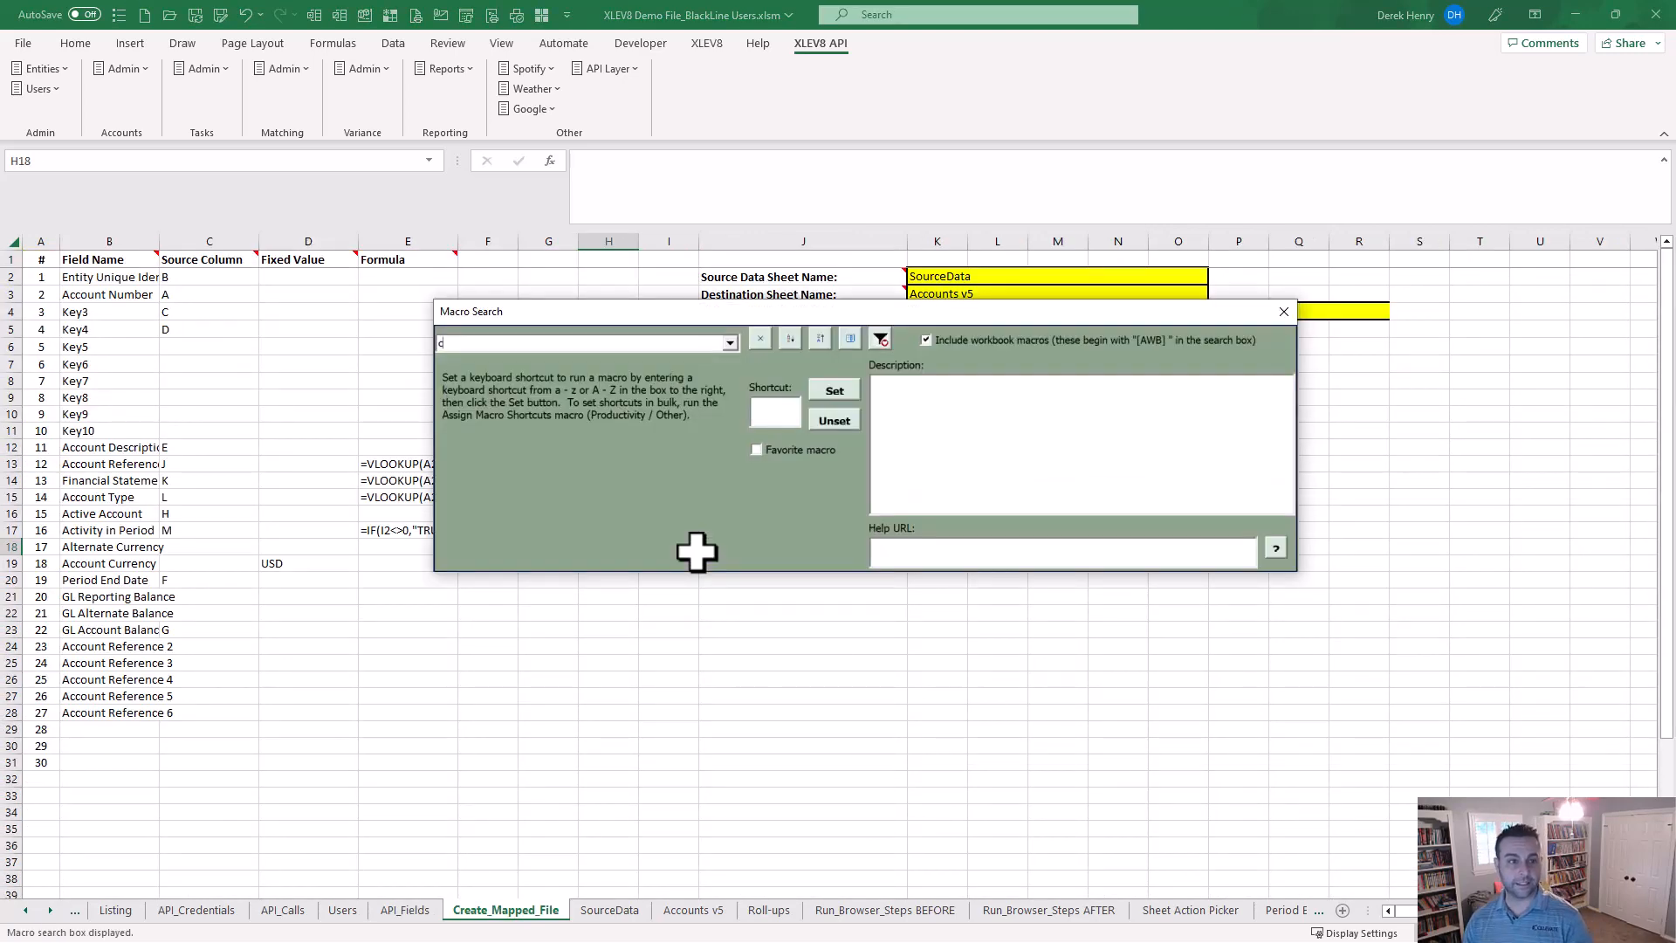
pyautogui.write('reate')
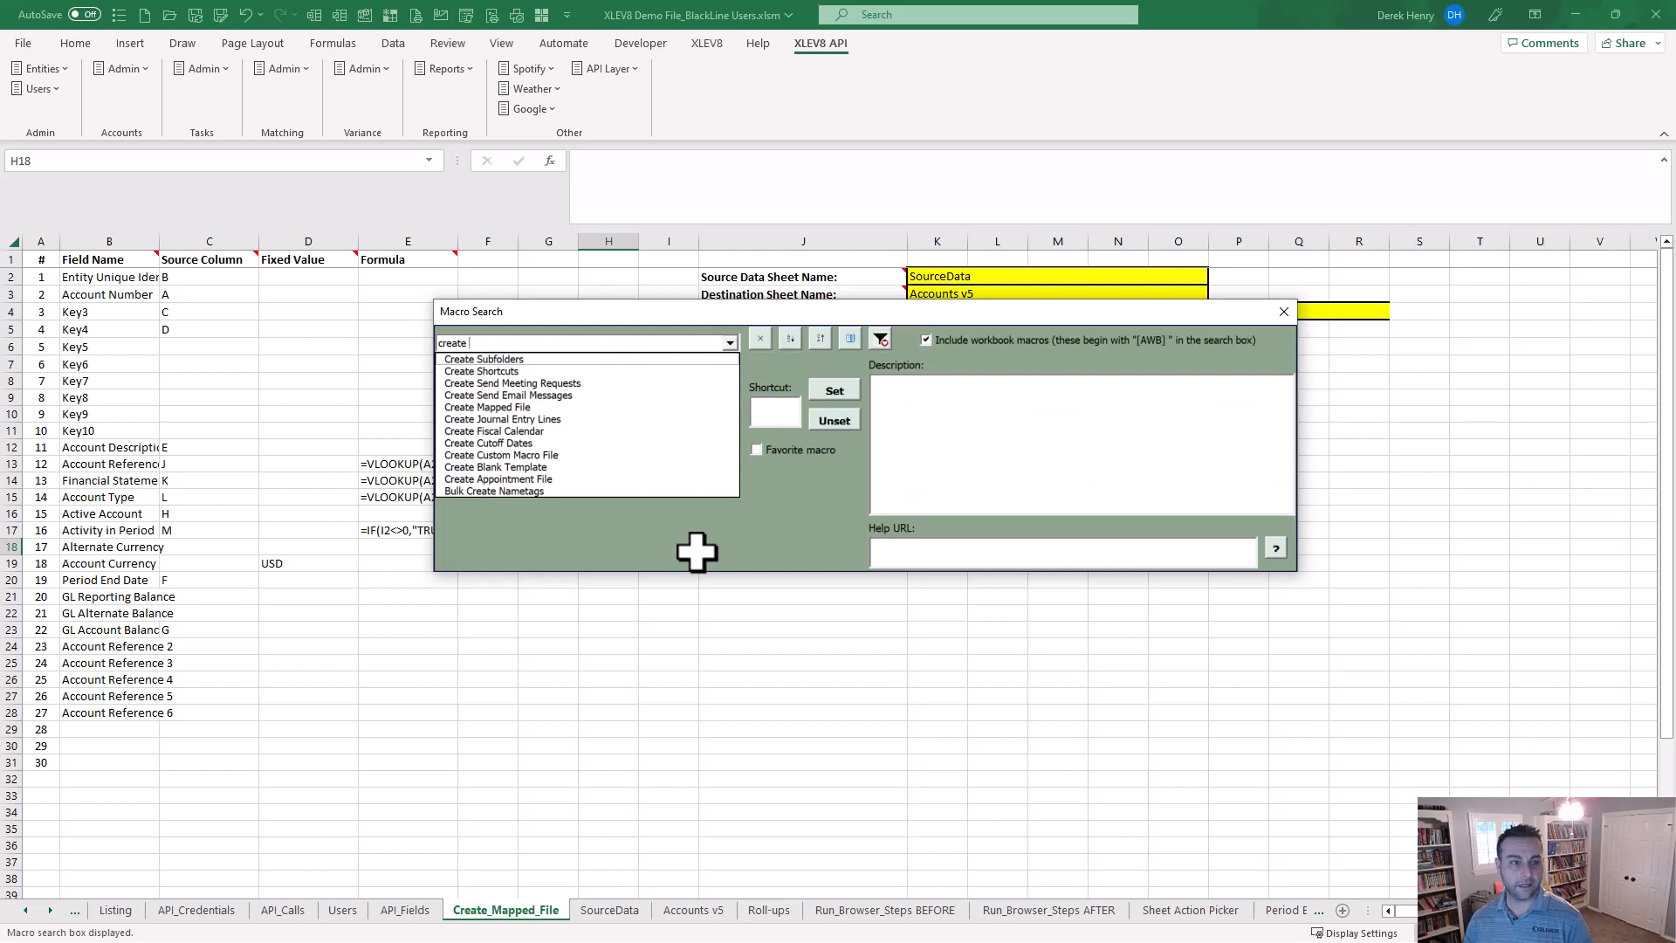
pyautogui.write(' m')
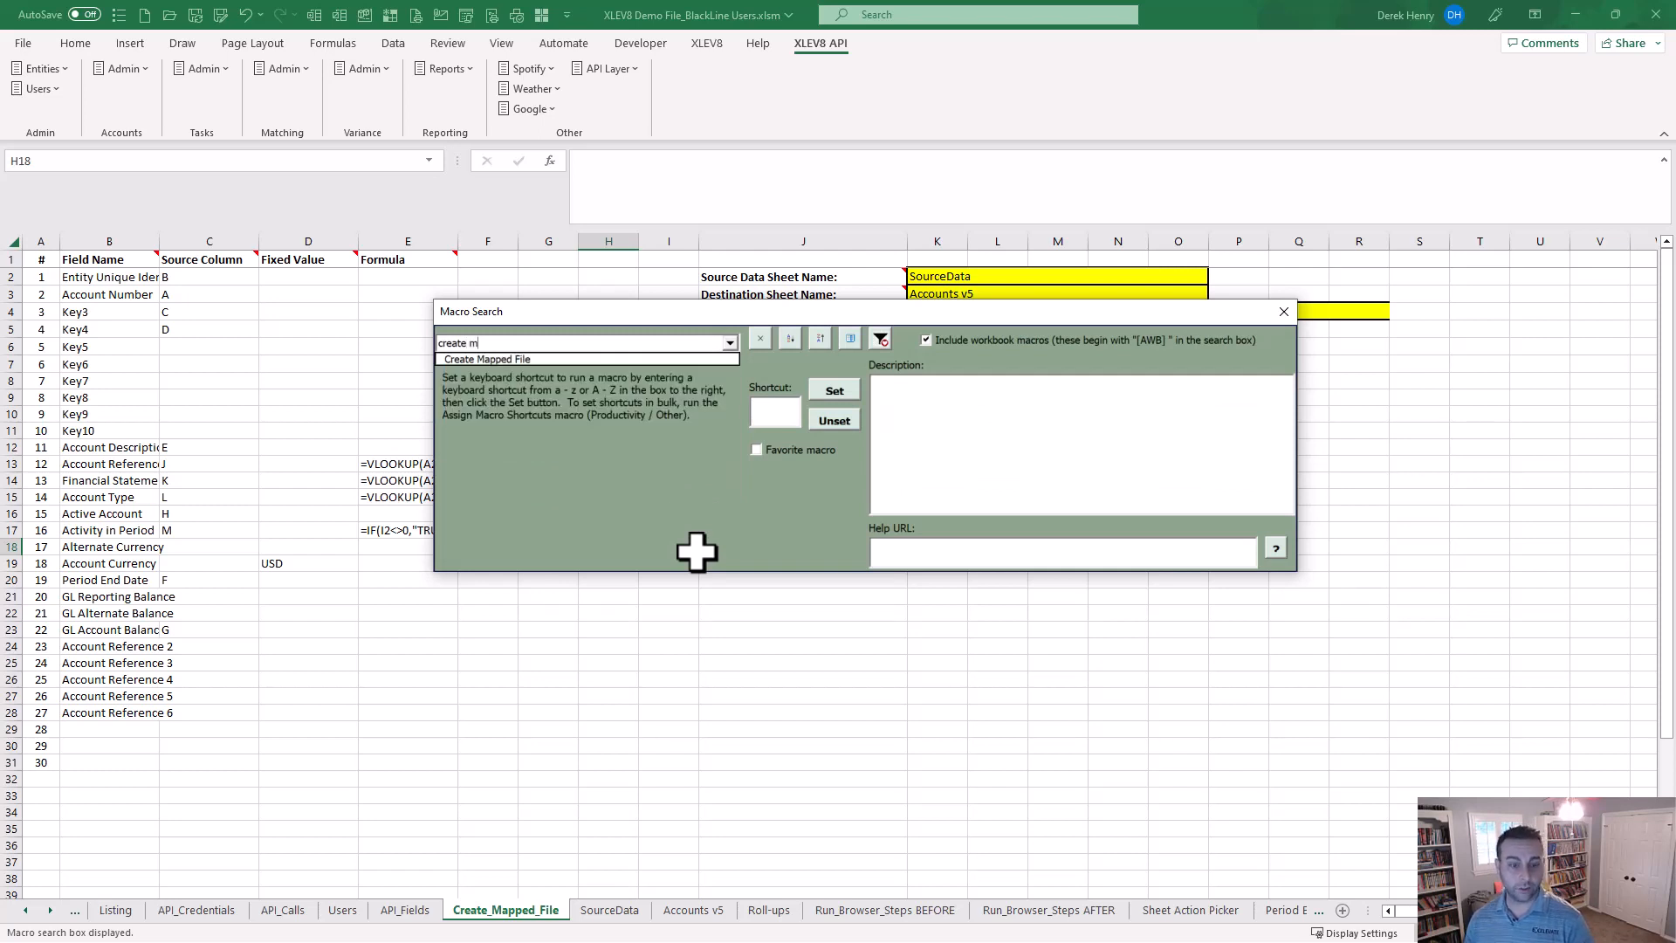
pyautogui.press('Down')
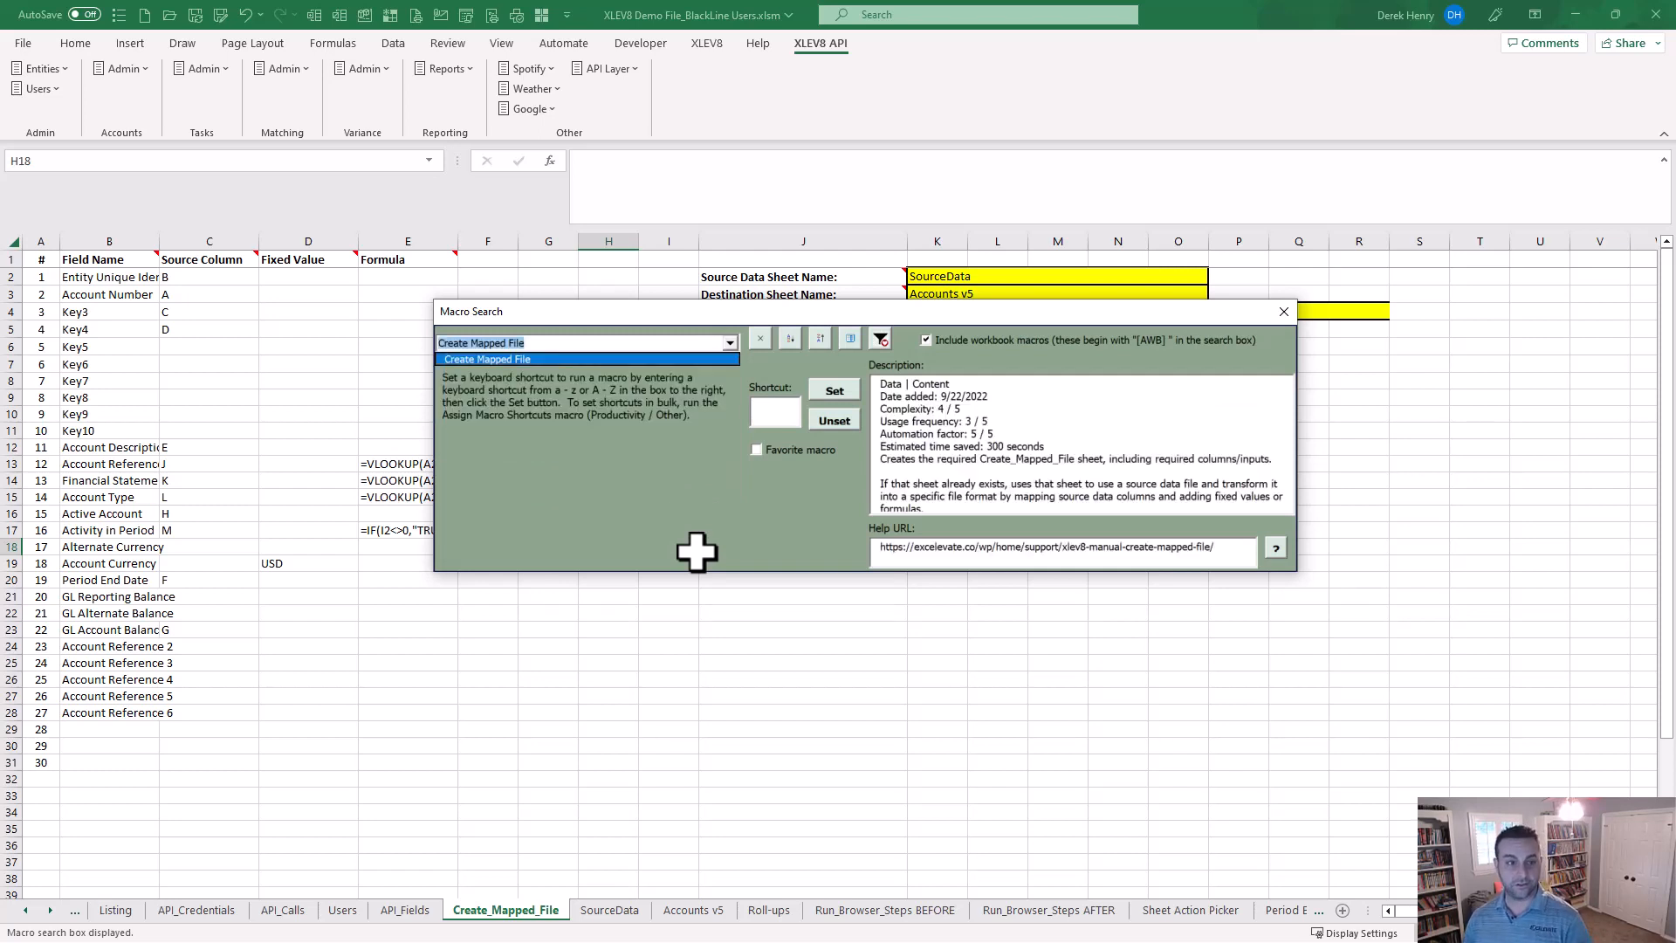
pyautogui.press('Return')
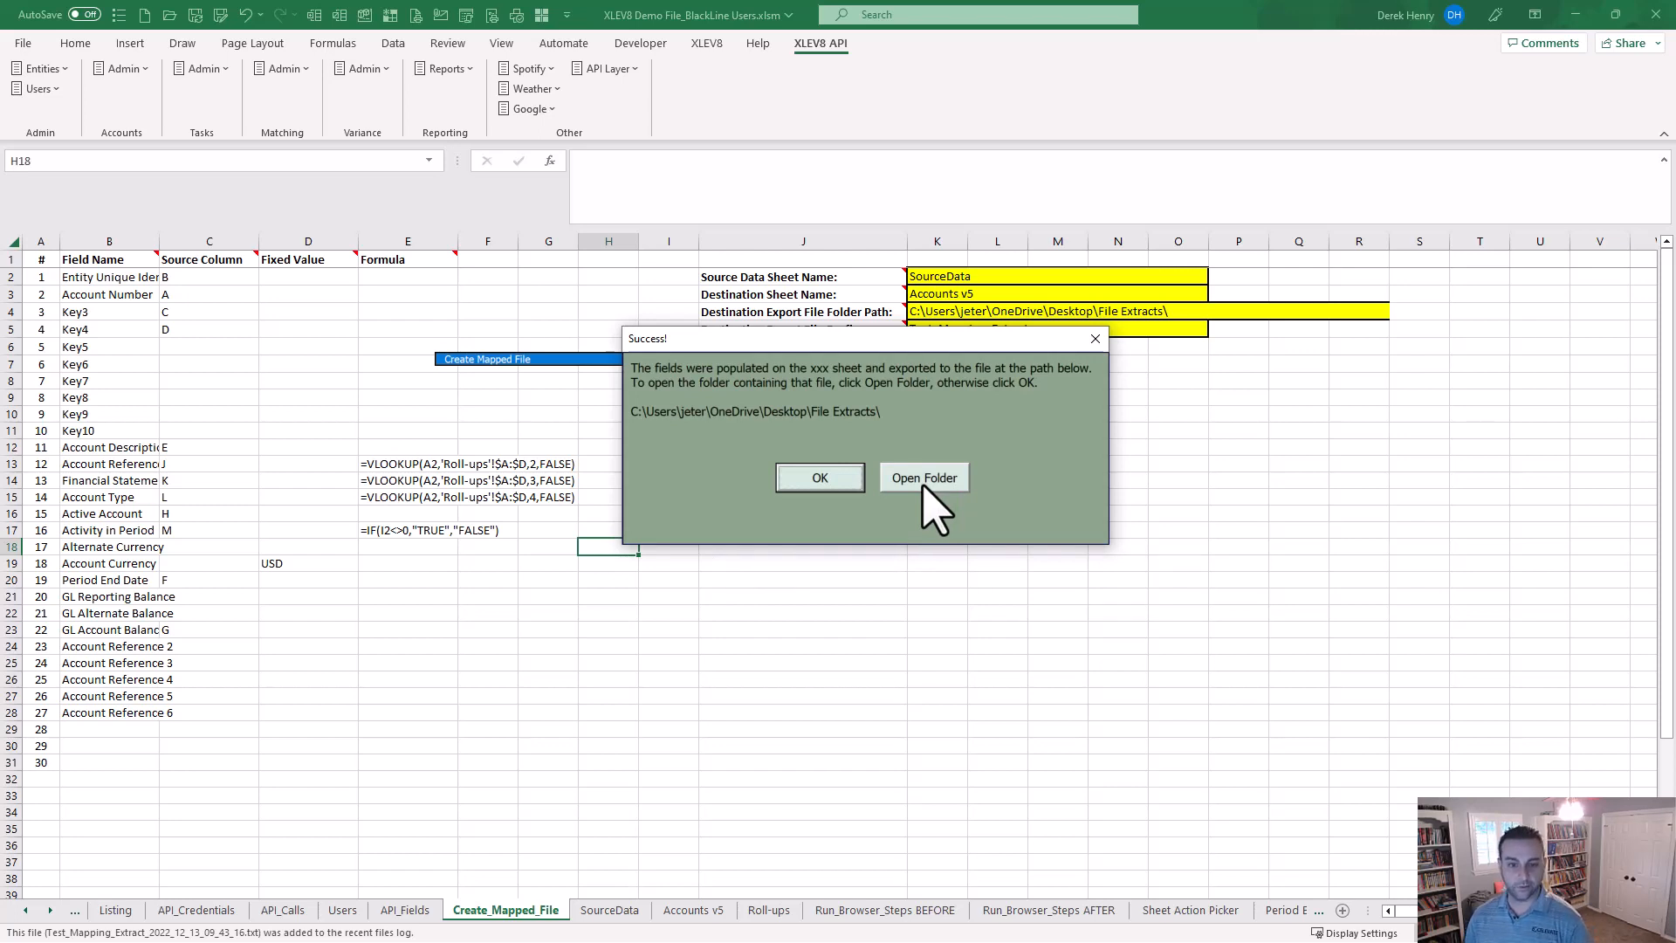
# Open the File Extracts export folder and check the generated Test_Mapping_Extract text file
pyautogui.click(923, 486)
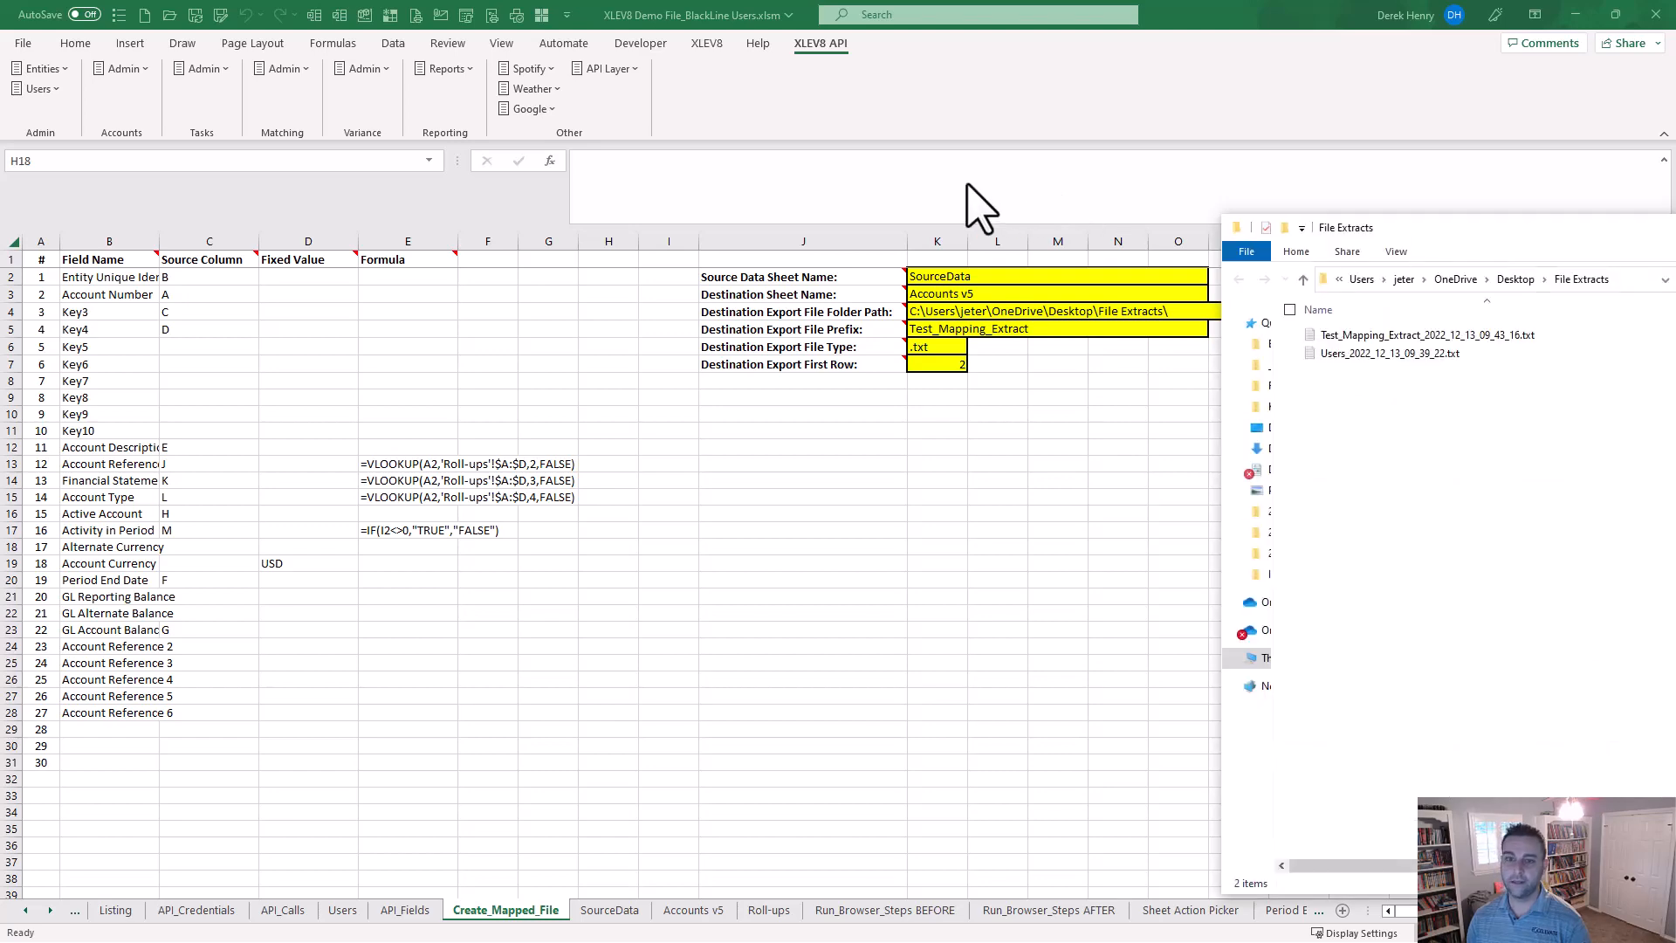
pyautogui.moveTo(1034, 193); pyautogui.dragTo(1066, 260)
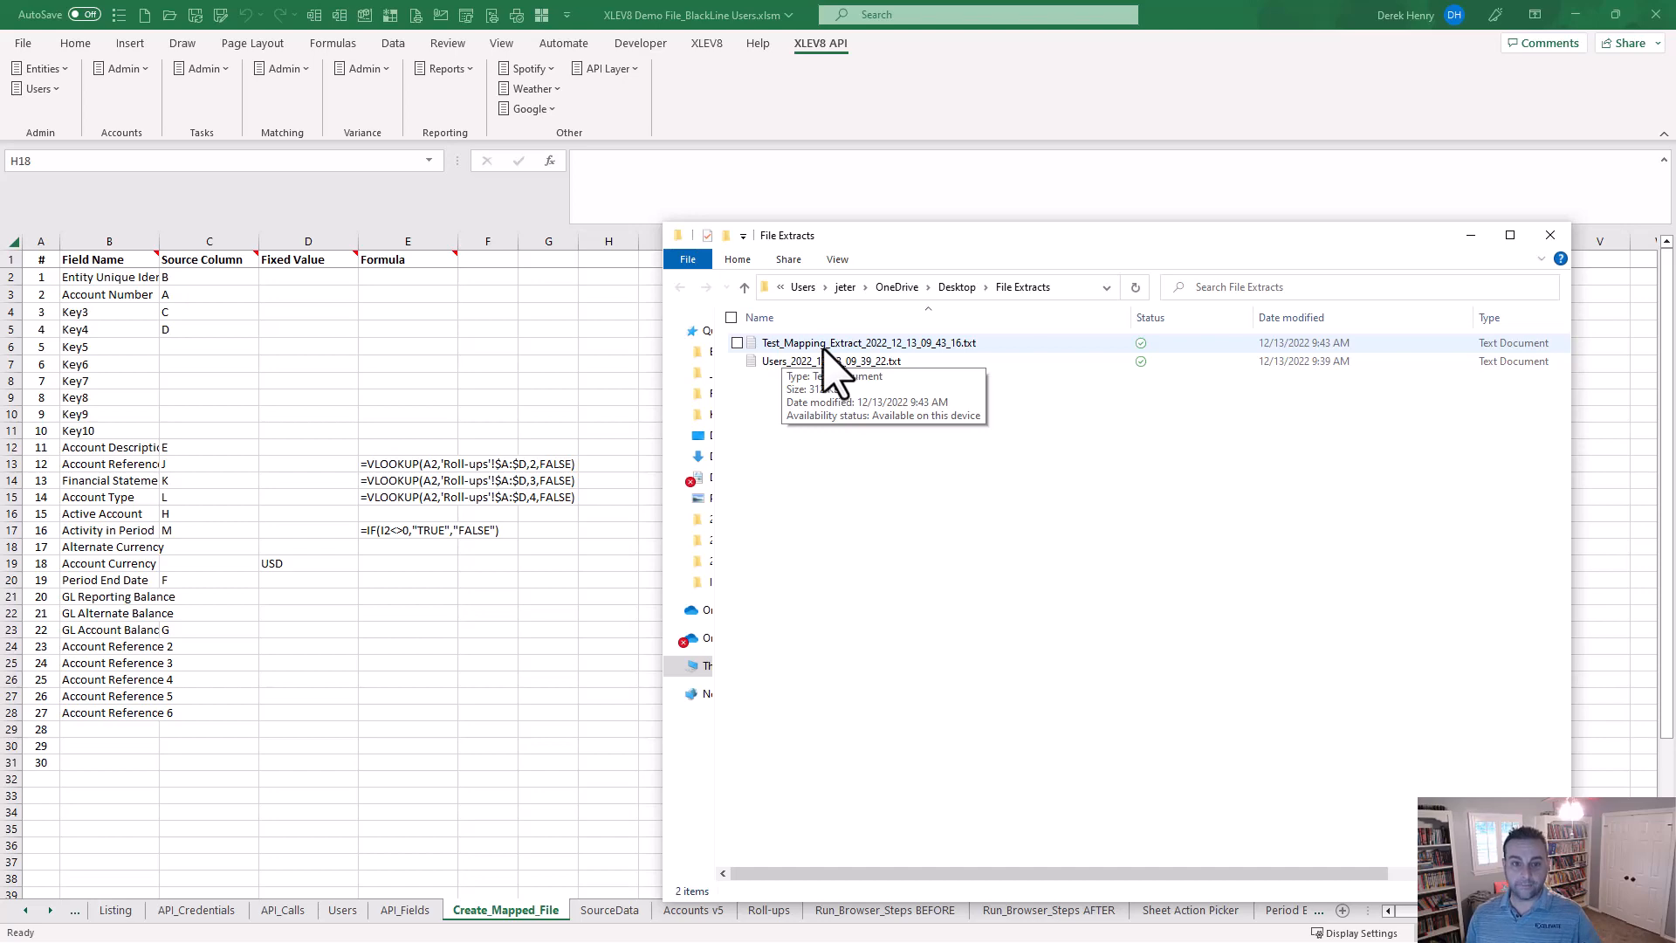
pyautogui.moveTo(868, 244); pyautogui.dragTo(893, 634)
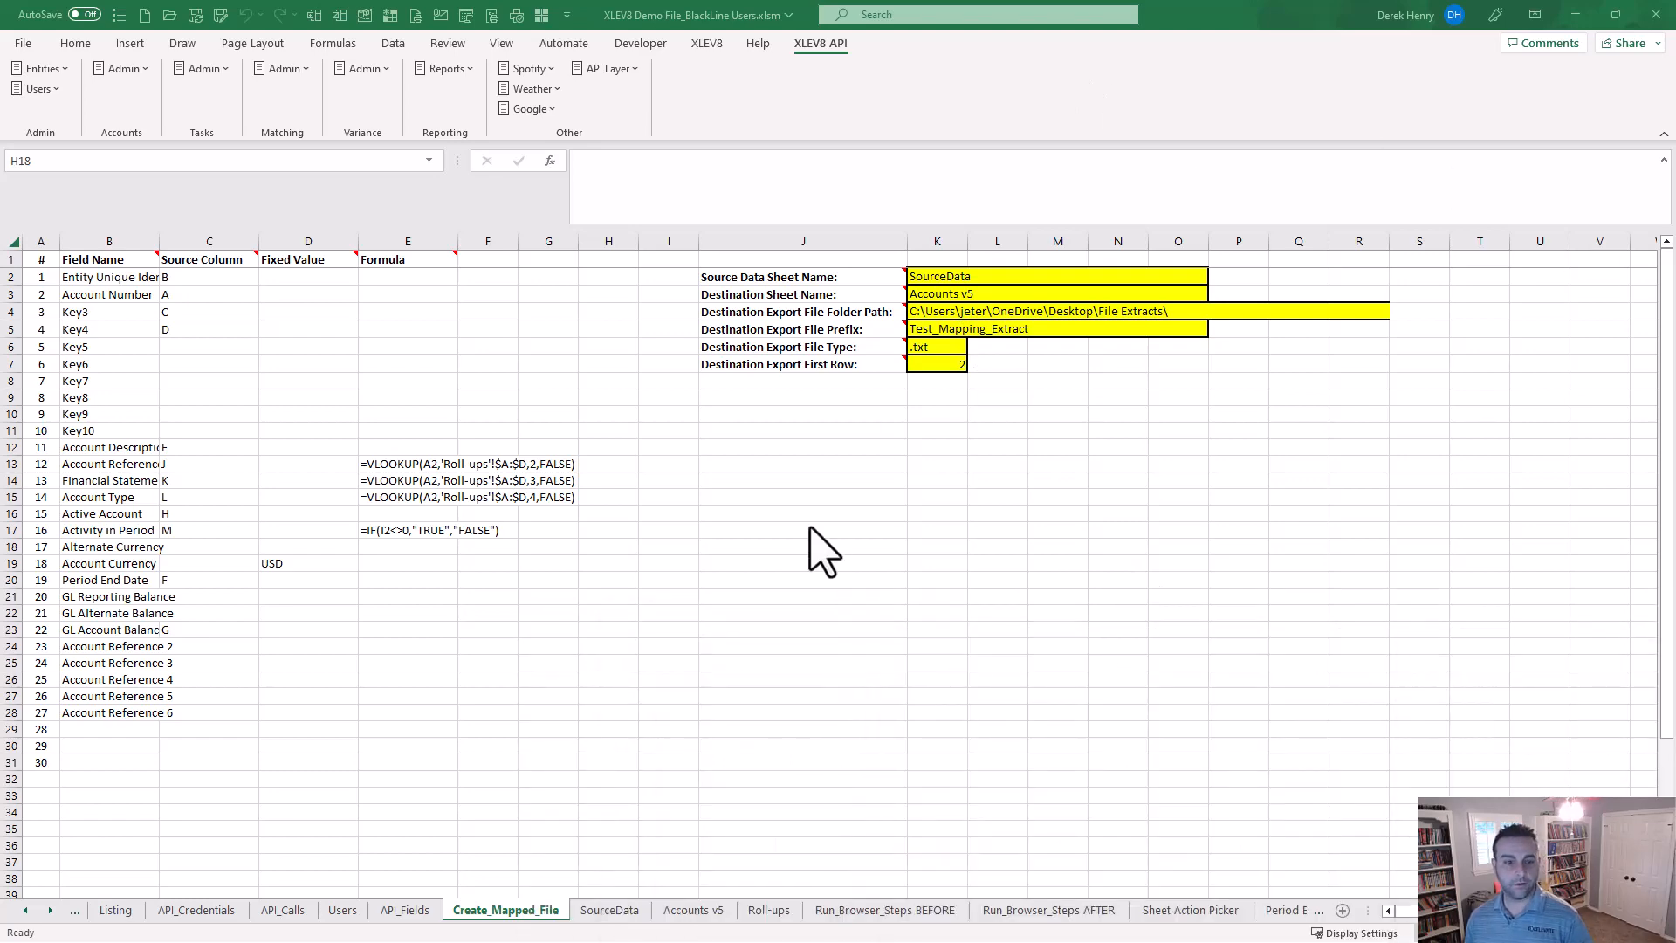
# Select Run Browser Steps on the Listing sheet and compare the Run_Browser_Steps BEFORE and AFTER sheets
pyautogui.click(117, 910)
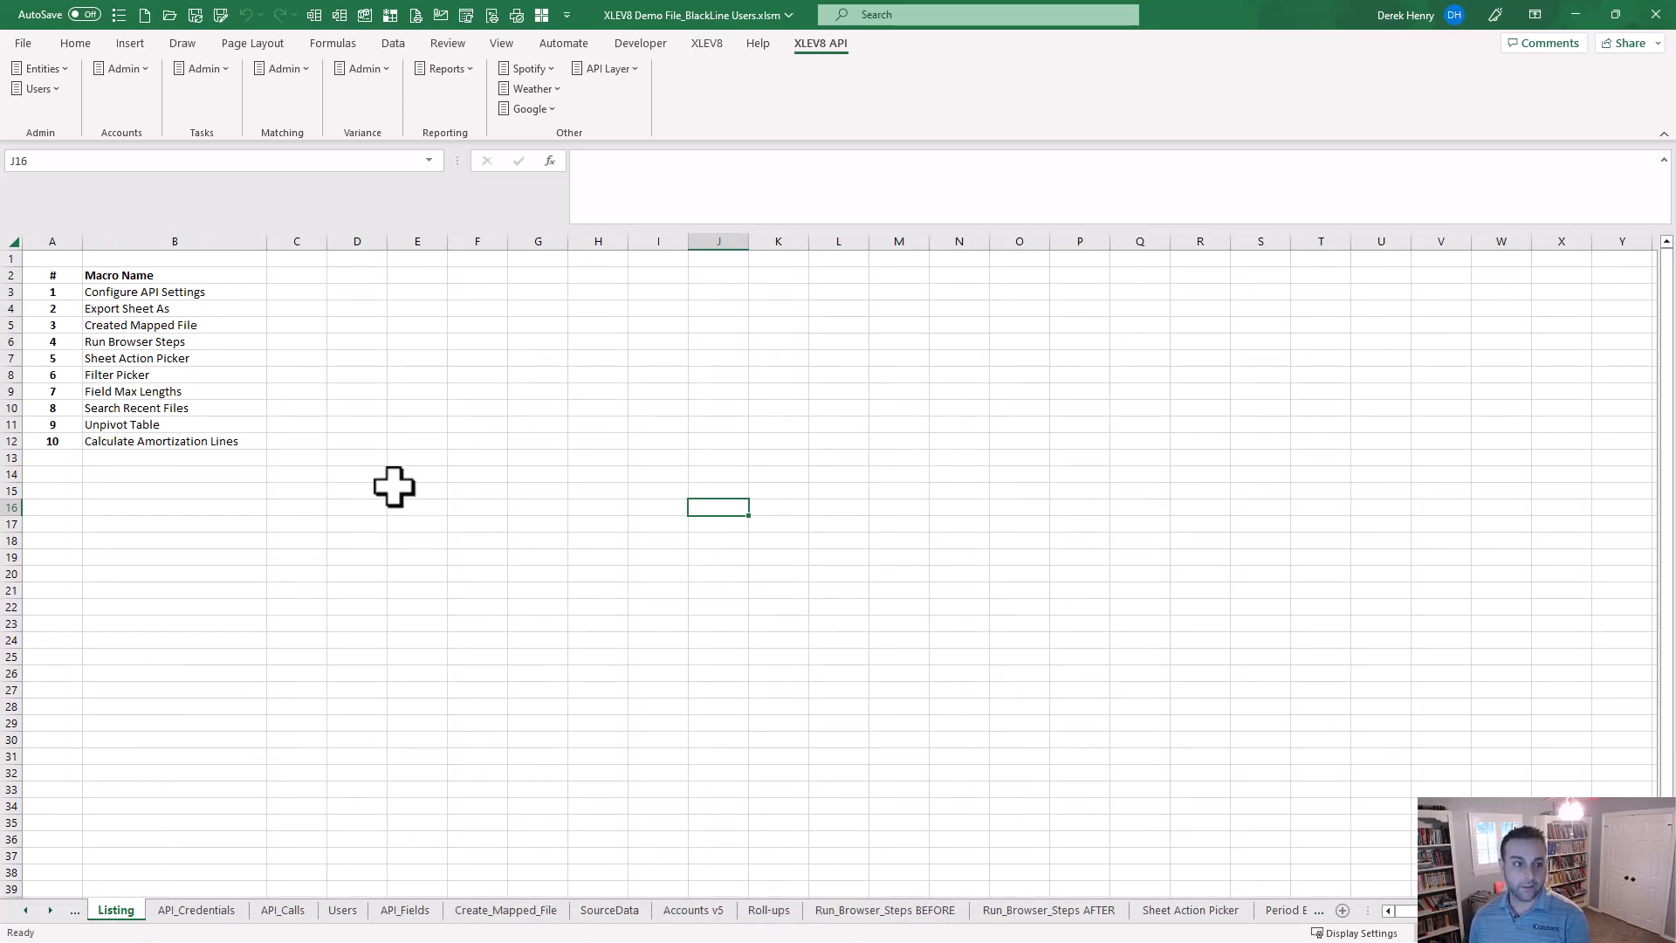
pyautogui.click(207, 341)
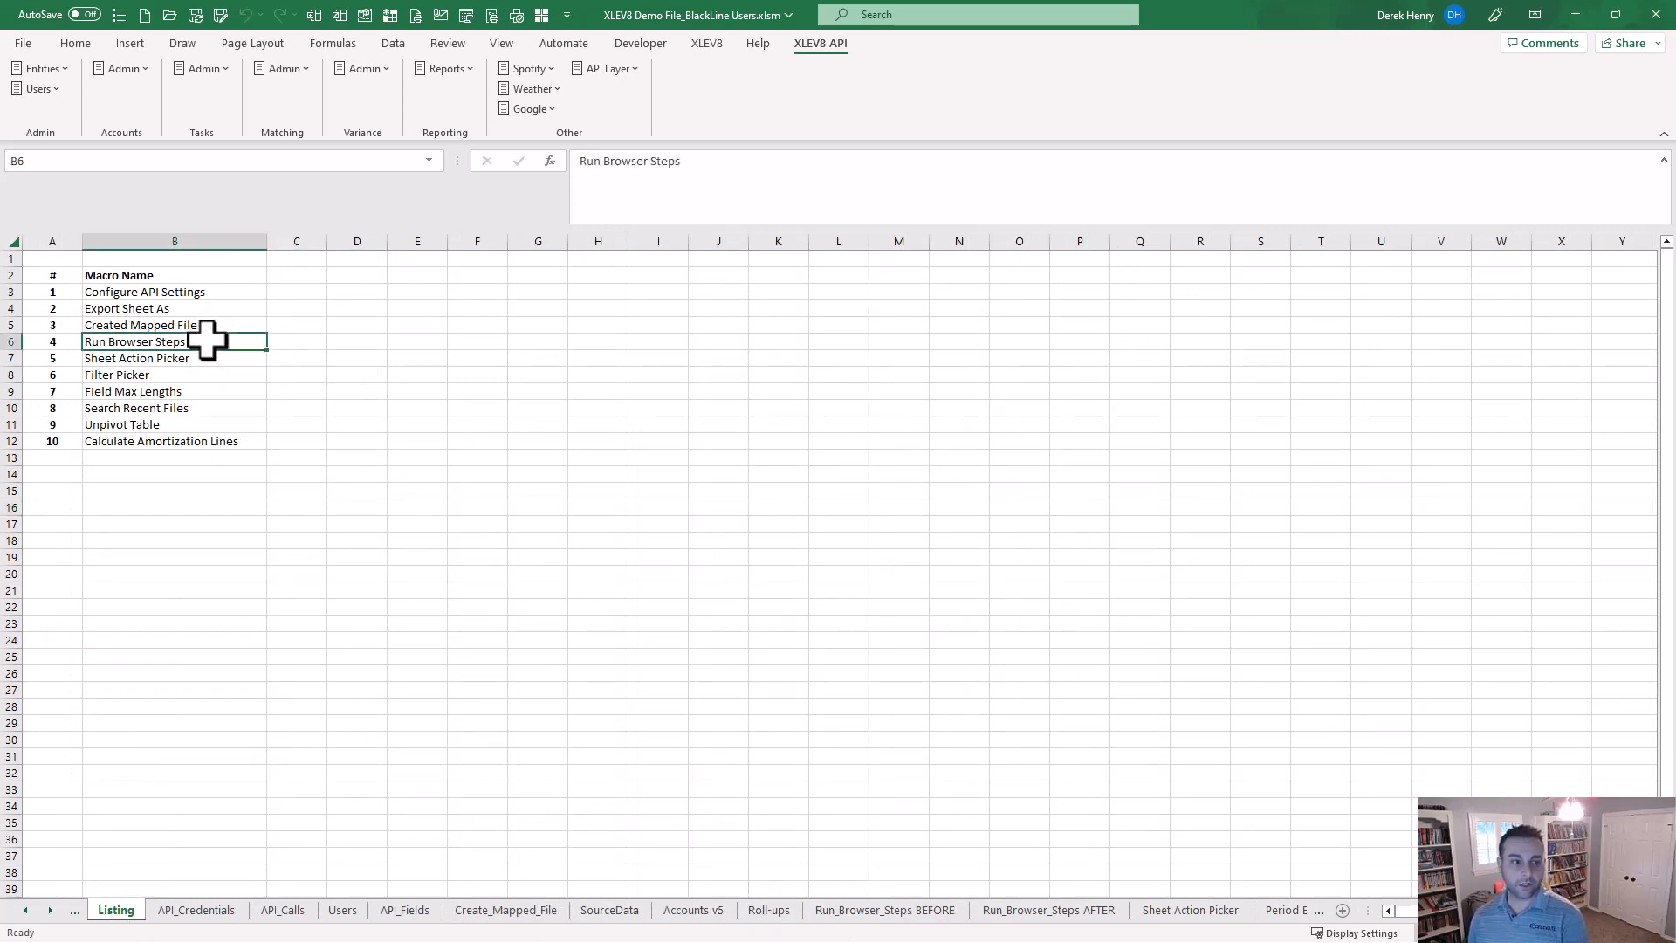
pyautogui.click(851, 911)
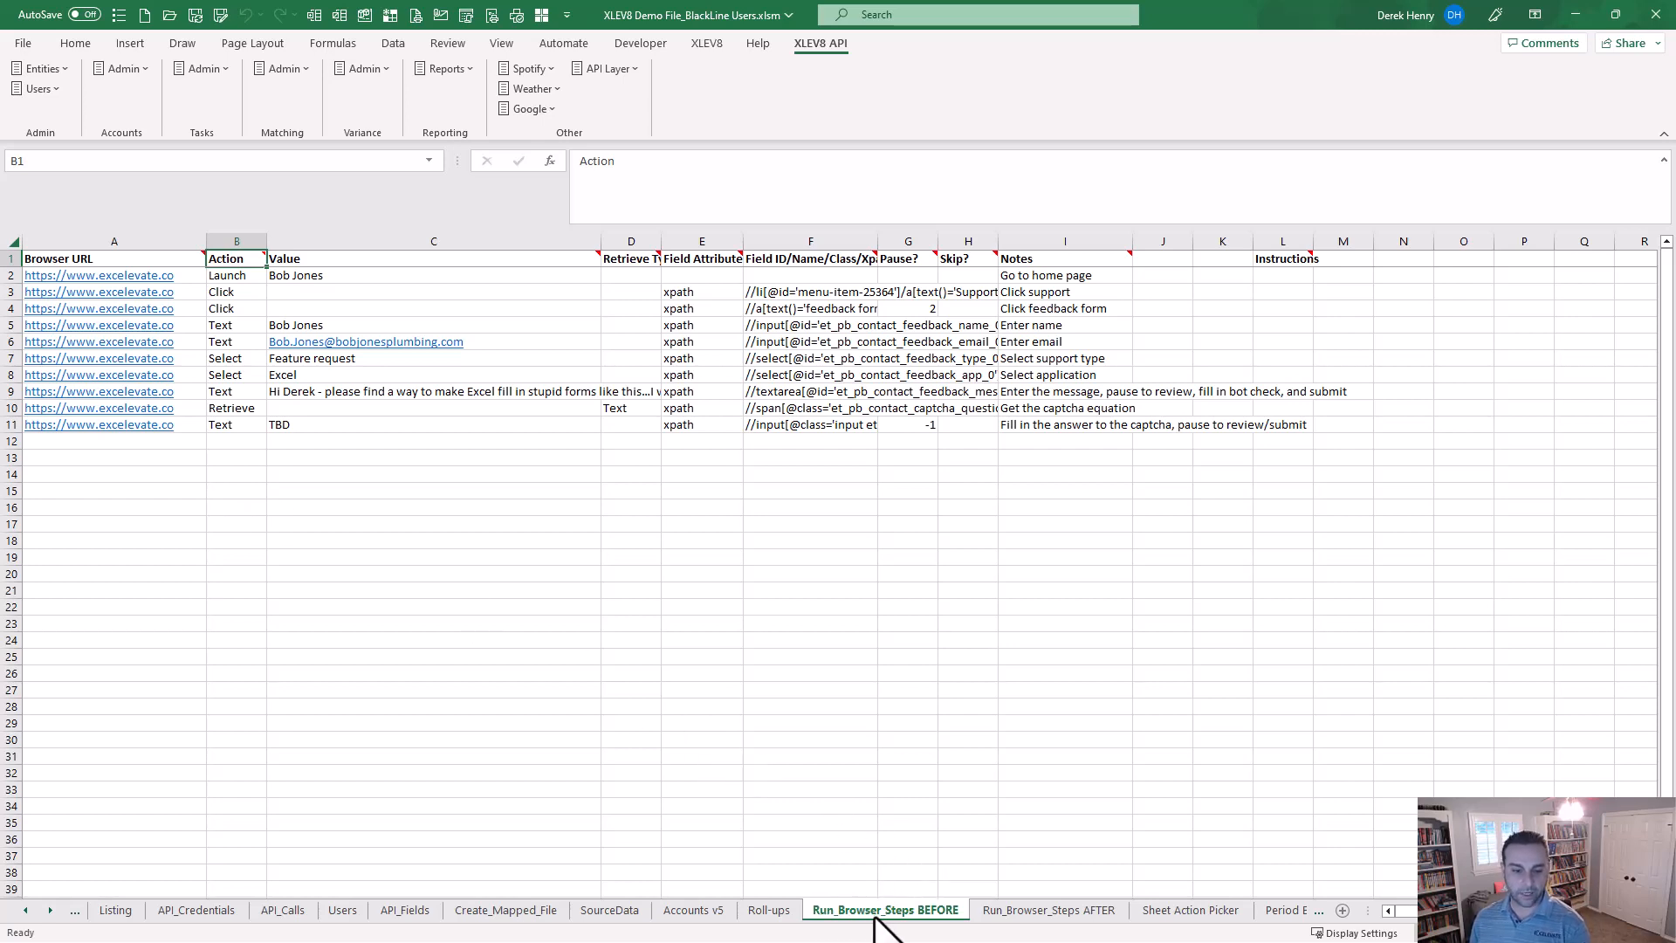
pyautogui.click(1006, 924)
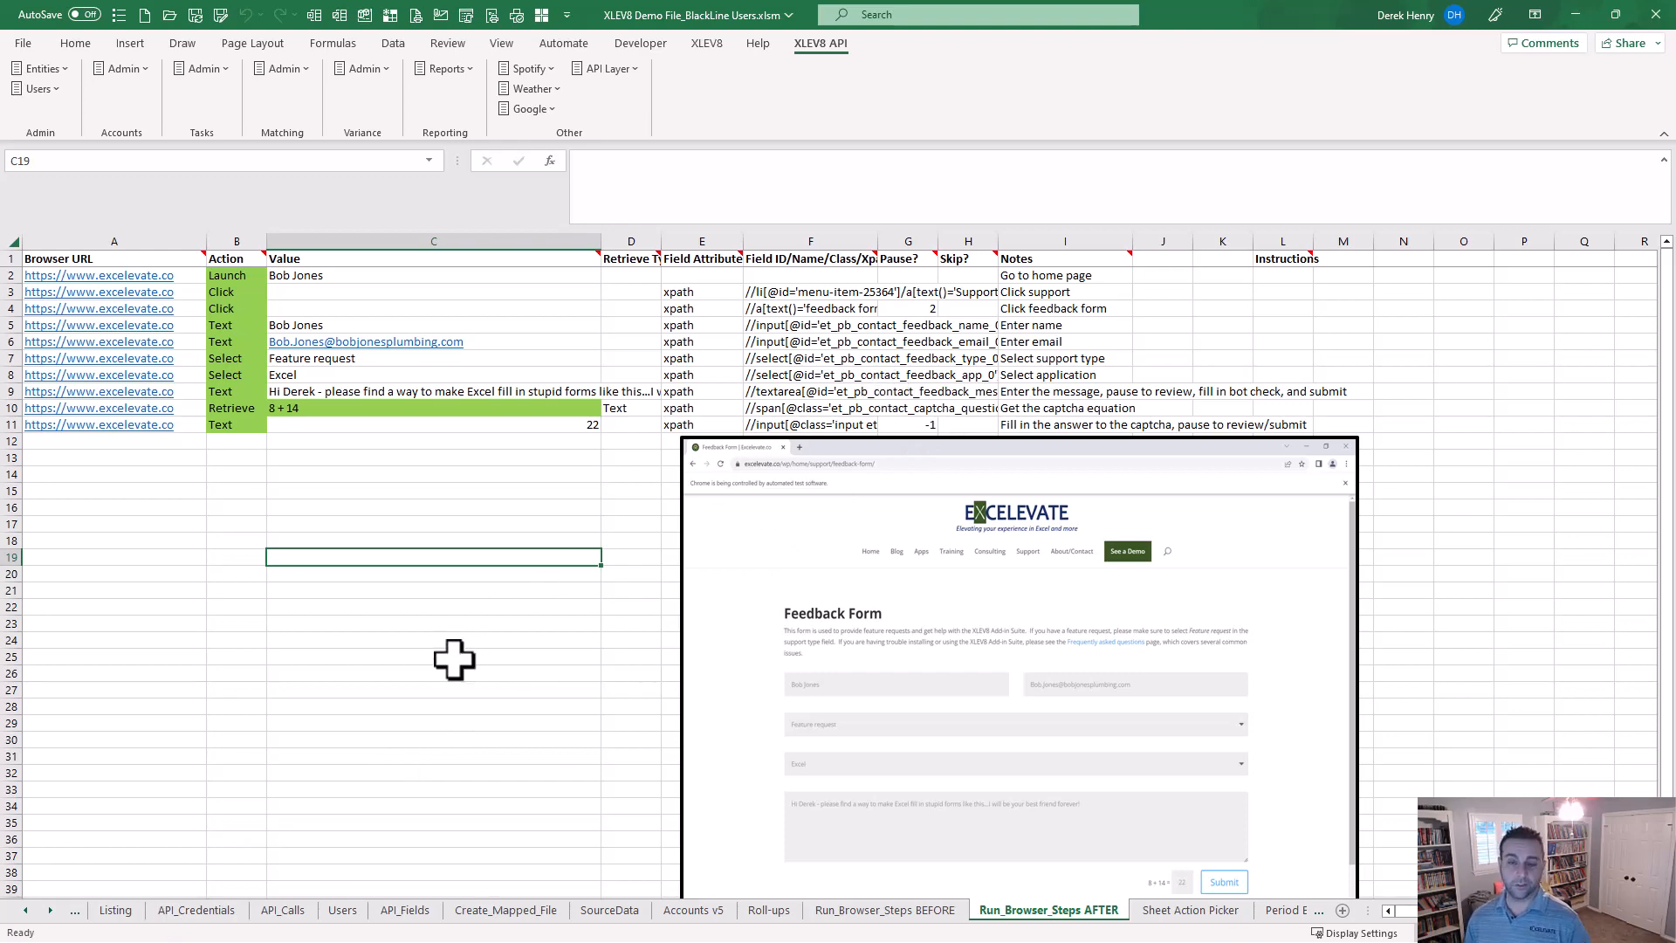
# Select Sheet Action Picker on the Listing sheet and use that macro's T action to insert a table of contents with hyperlinks to A1
pyautogui.click(115, 910)
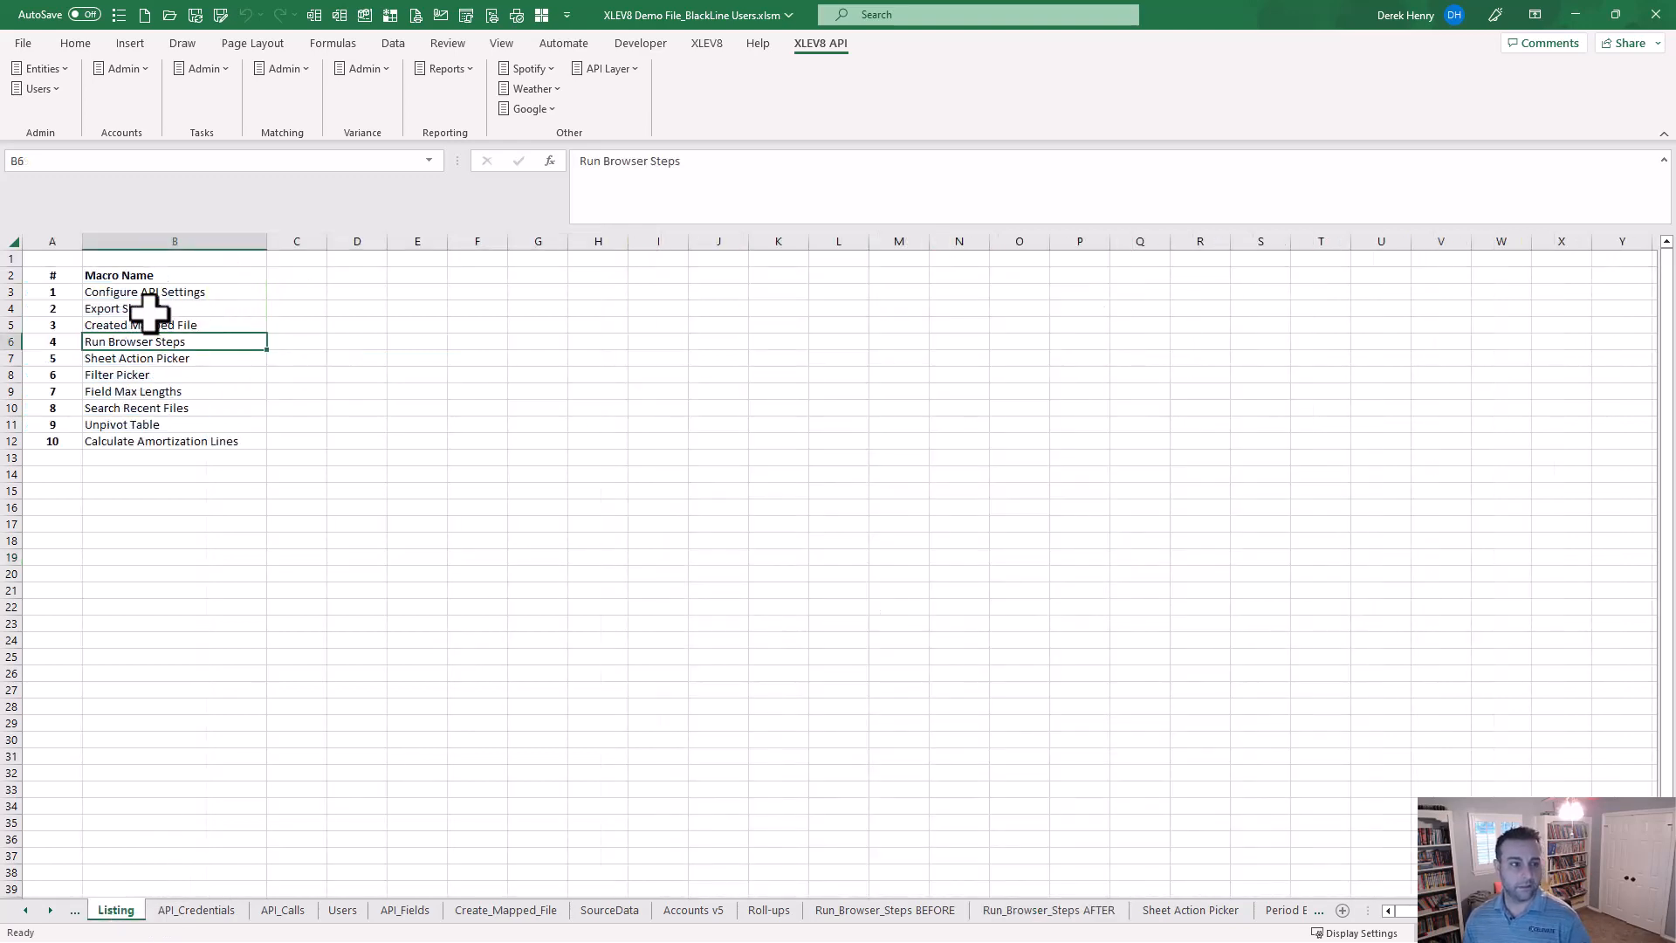
pyautogui.click(194, 358)
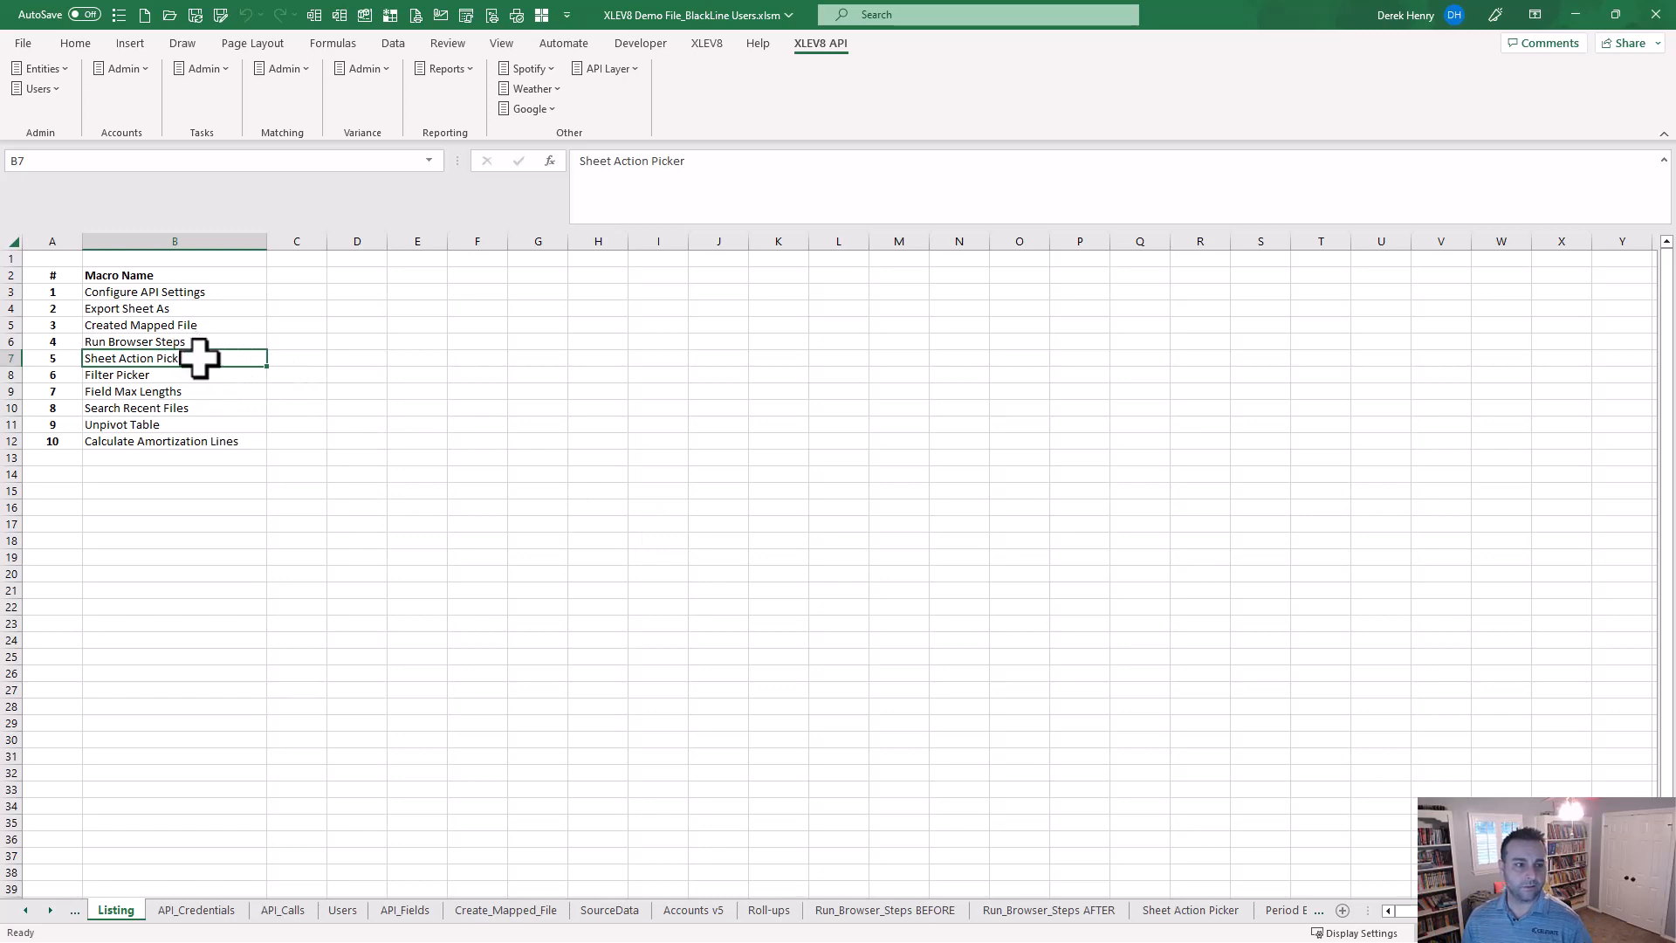
pyautogui.hotkey('ctrl', 'shift', 's')
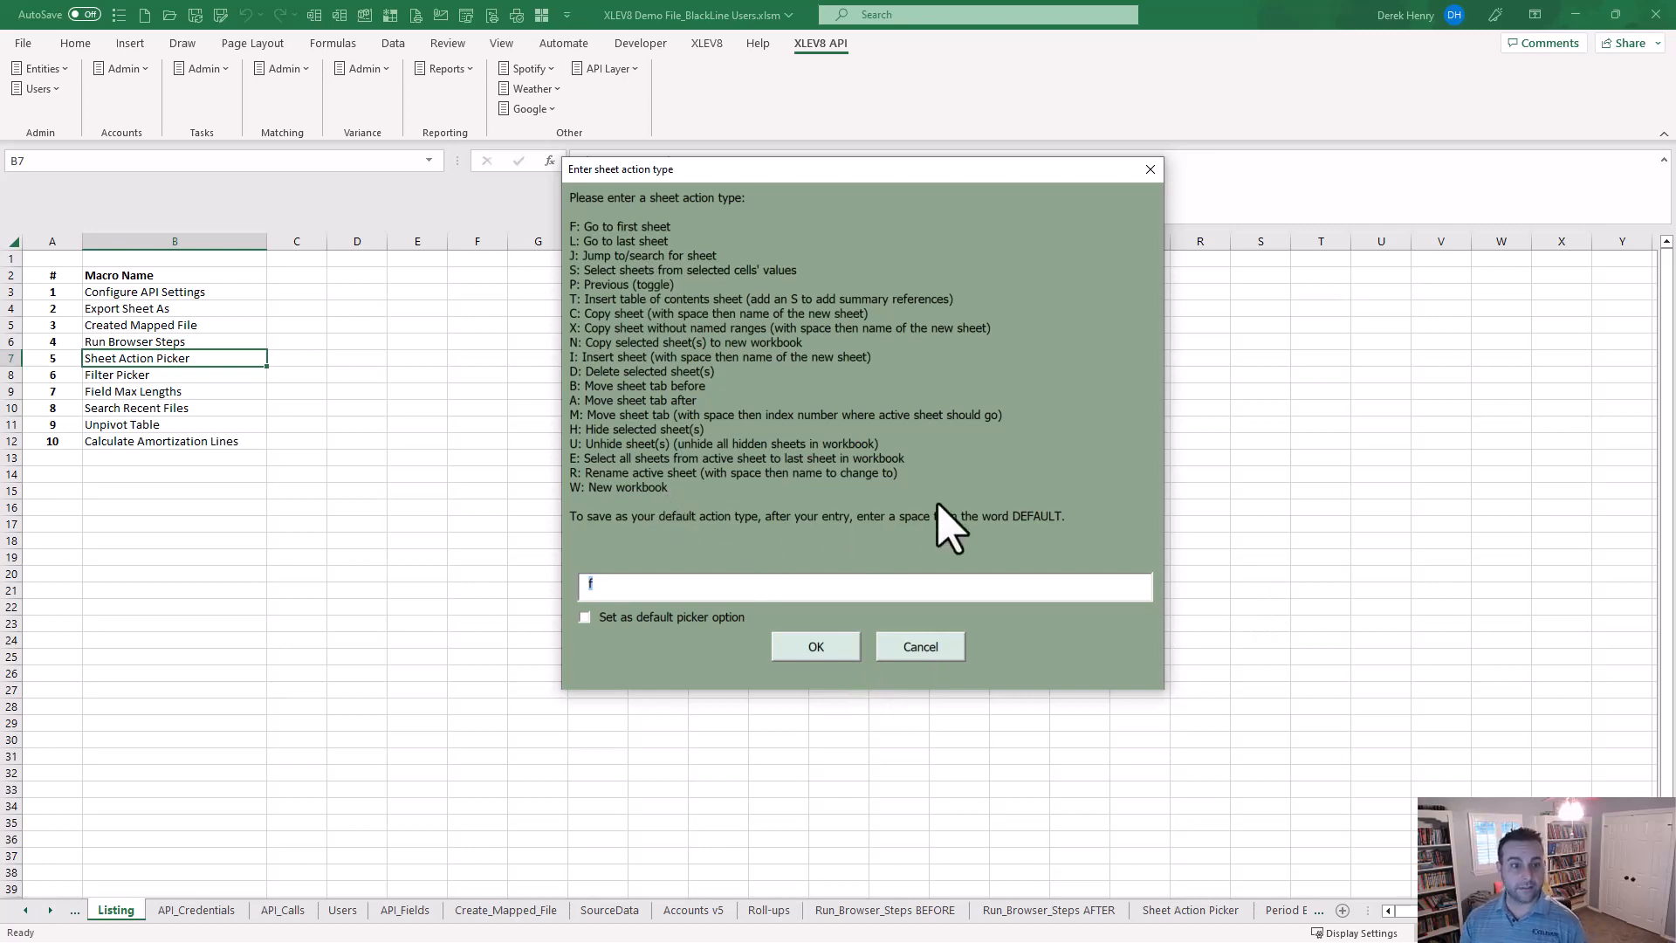
pyautogui.write('t')
pyautogui.press('Return')
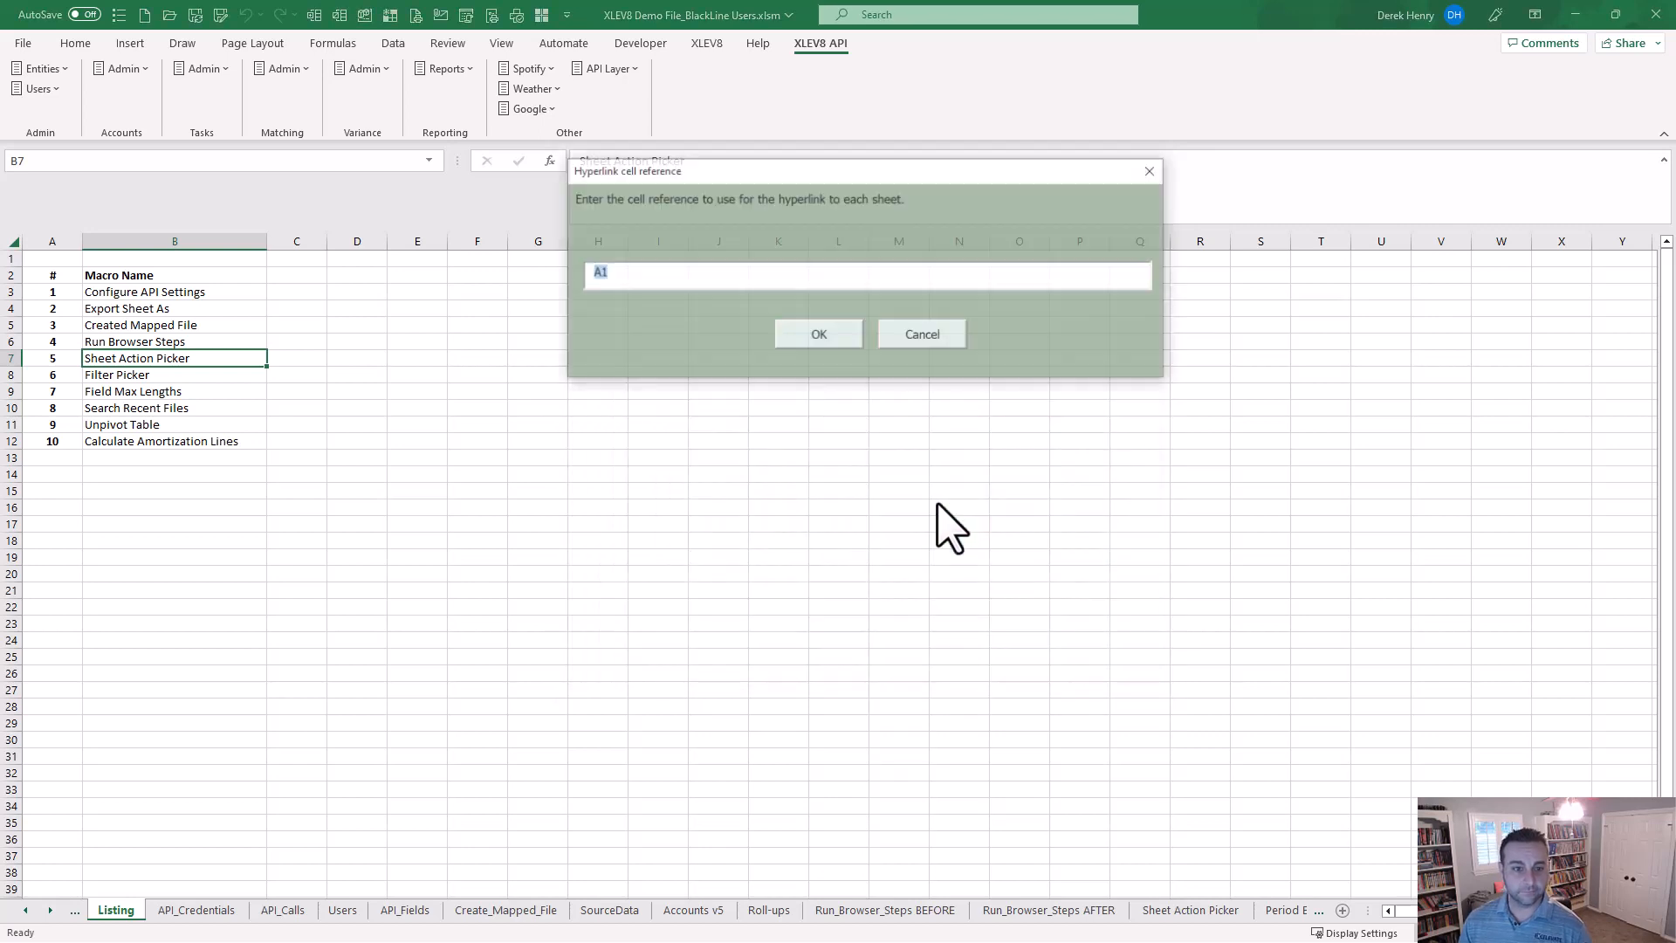
pyautogui.press('Return')
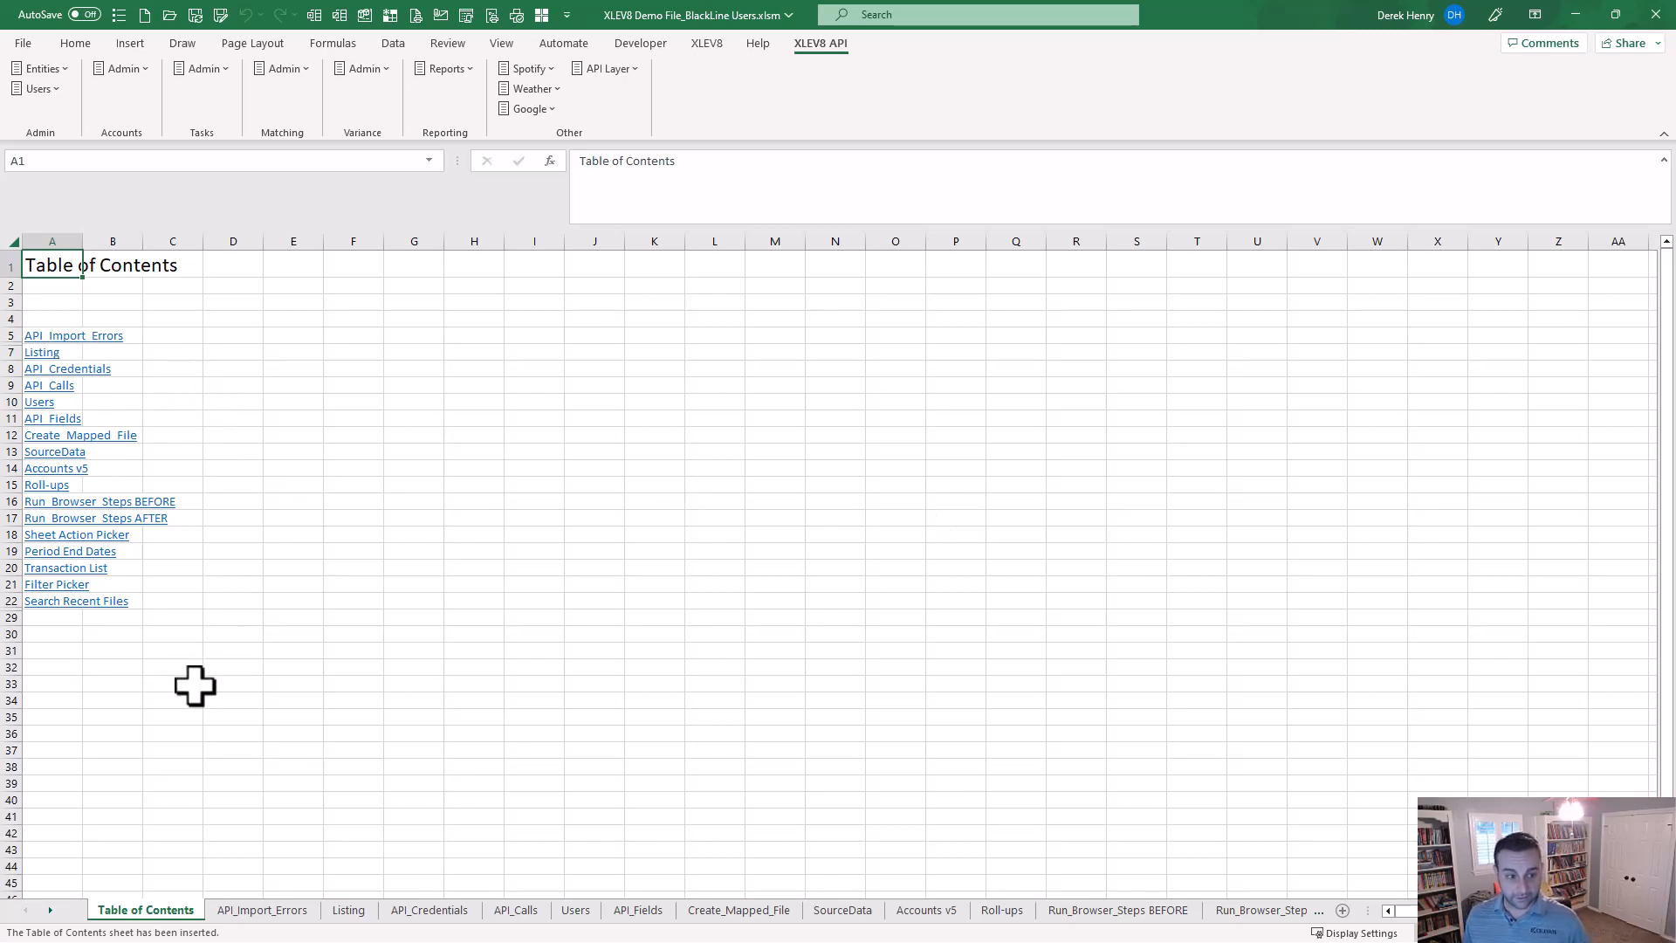
# Open the Listing sheet through its table of contents link and return to the first sheet with Sheet Action Picker's F action
pyautogui.click(43, 352)
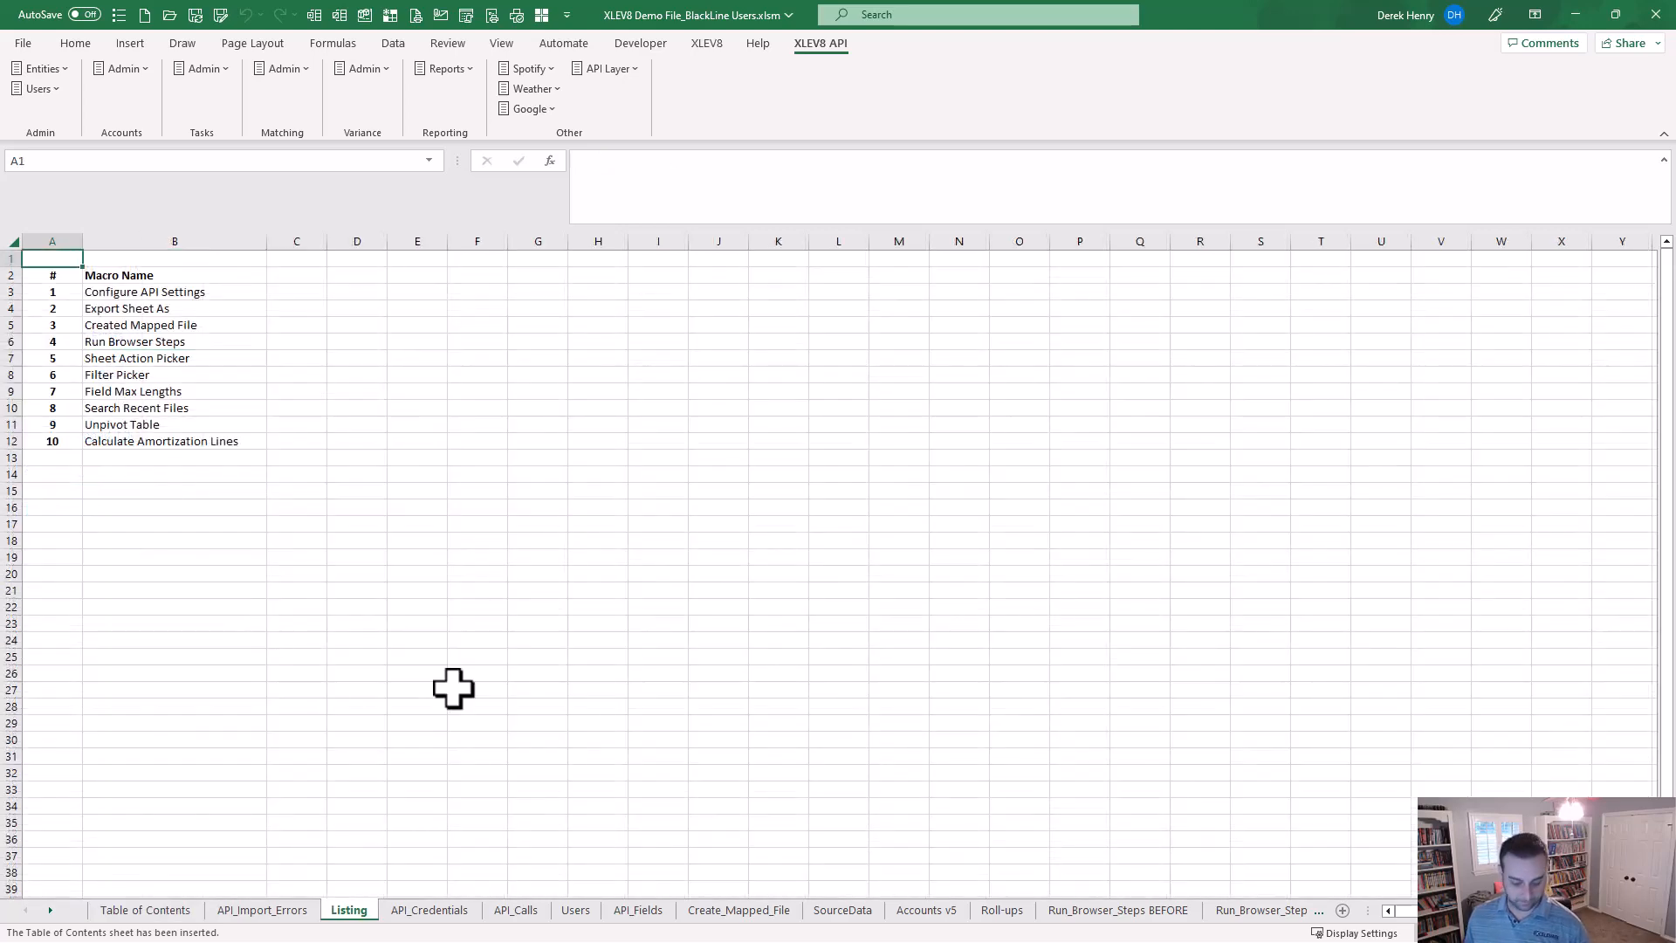
pyautogui.hotkey('ctrl', 'shift', 's')
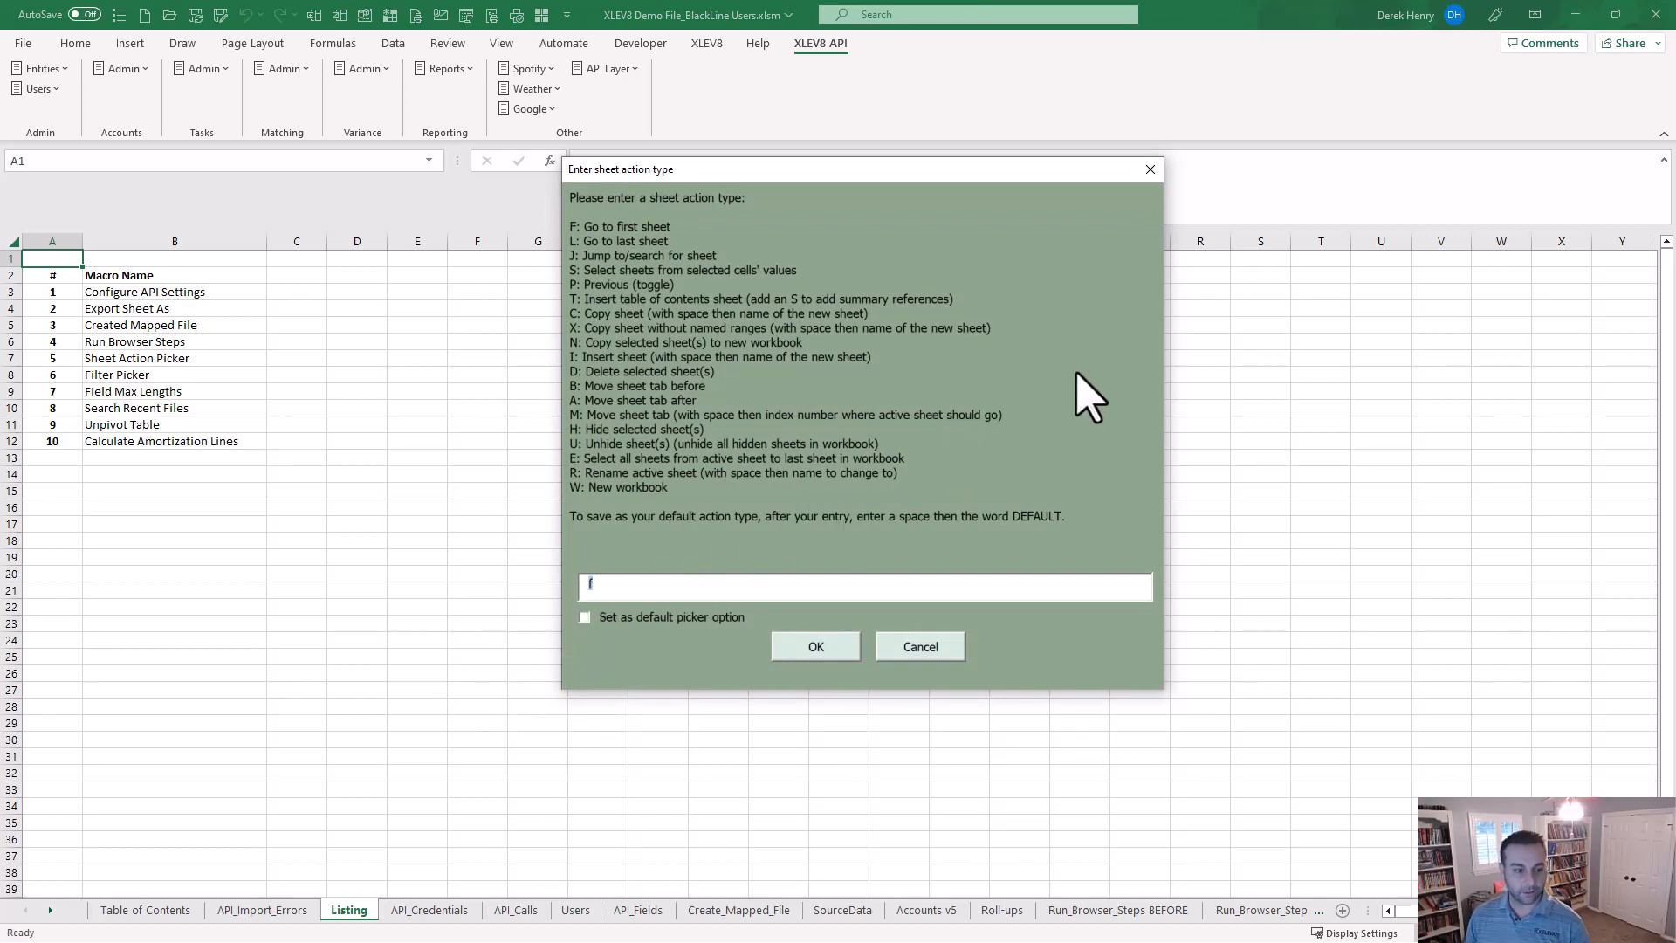
pyautogui.press('Return')
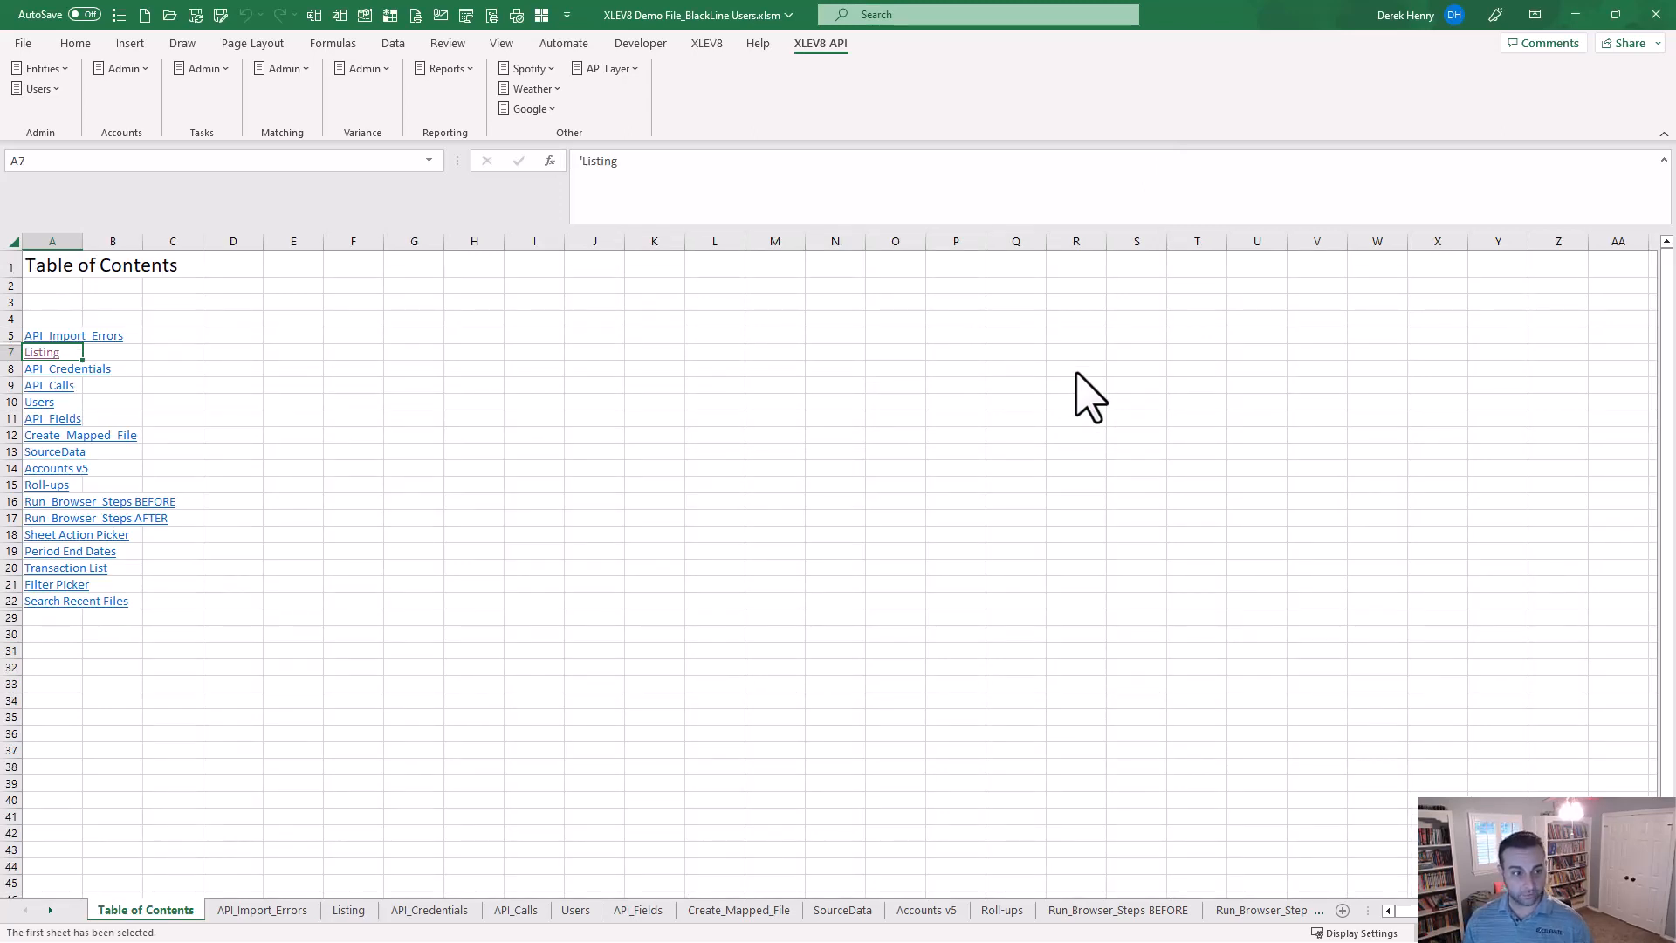
# Select Filter Picker on the Listing sheet, and open the Sheet Action Picker sheet through its table of contents link
pyautogui.click(349, 910)
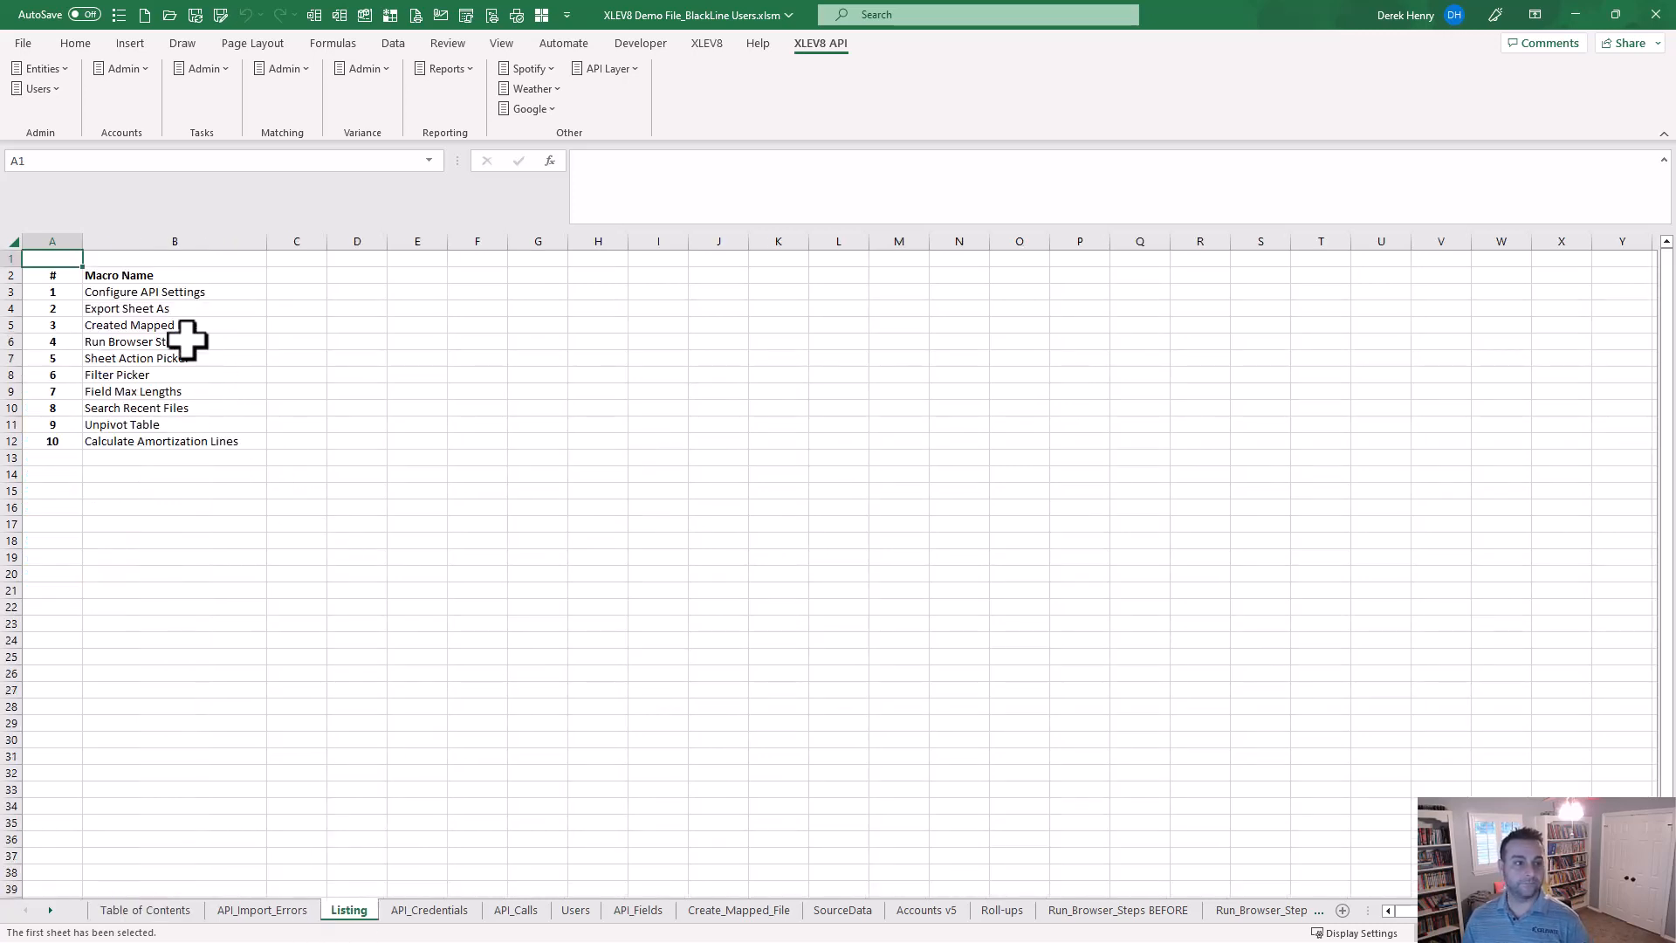
pyautogui.click(193, 370)
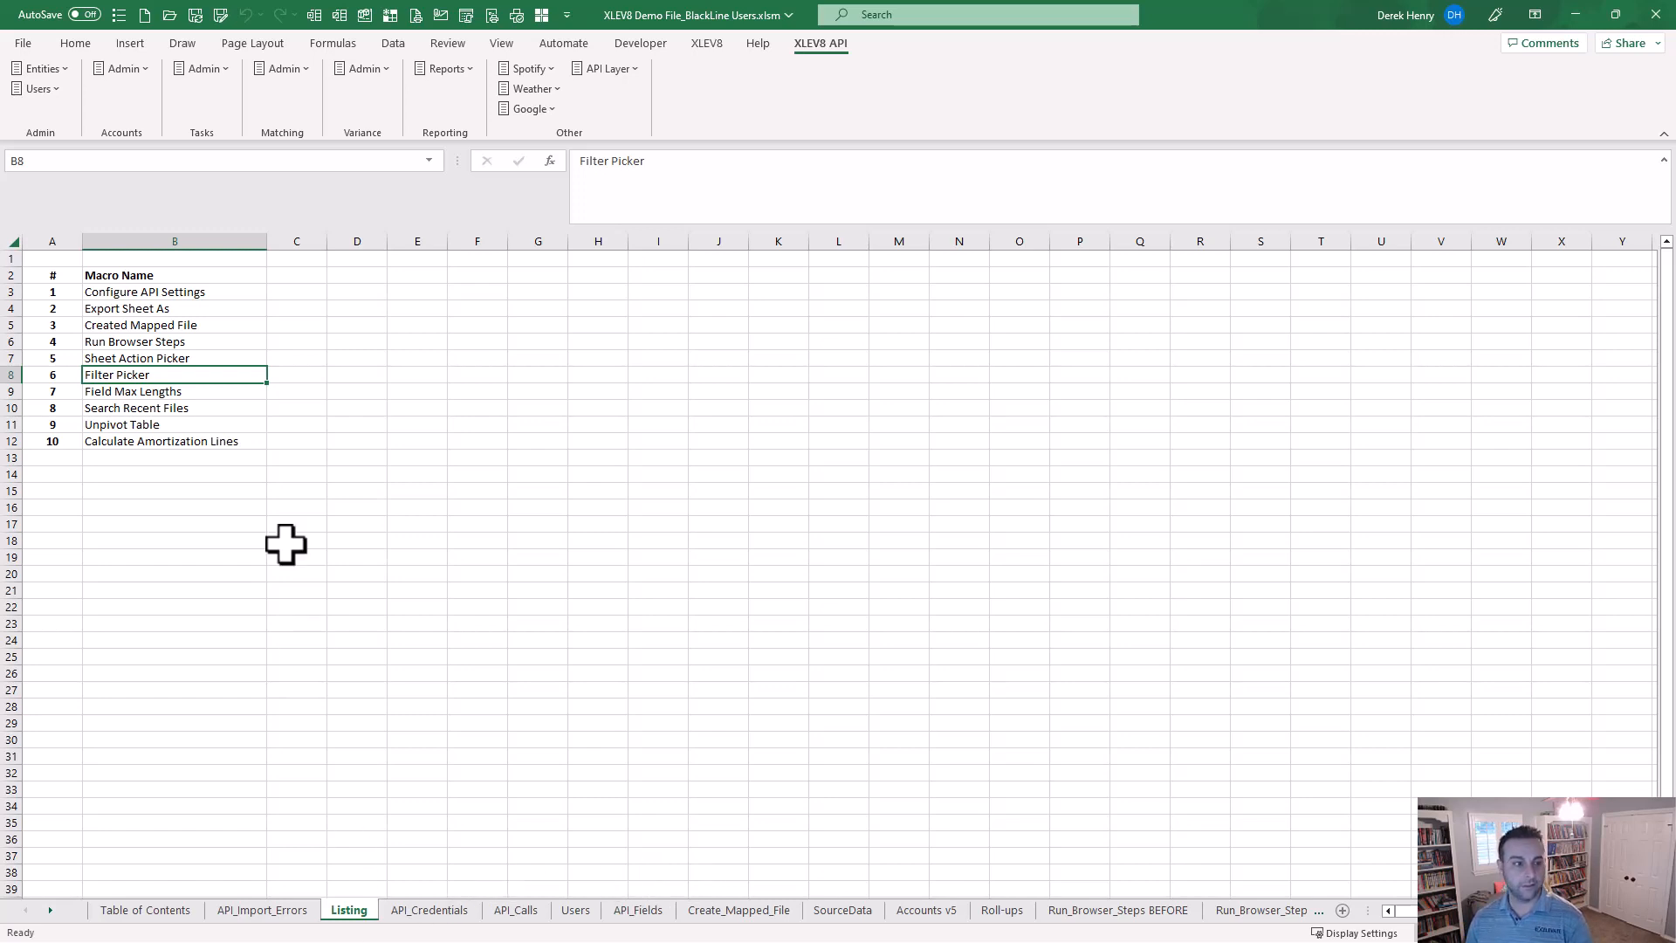
pyautogui.click(162, 912)
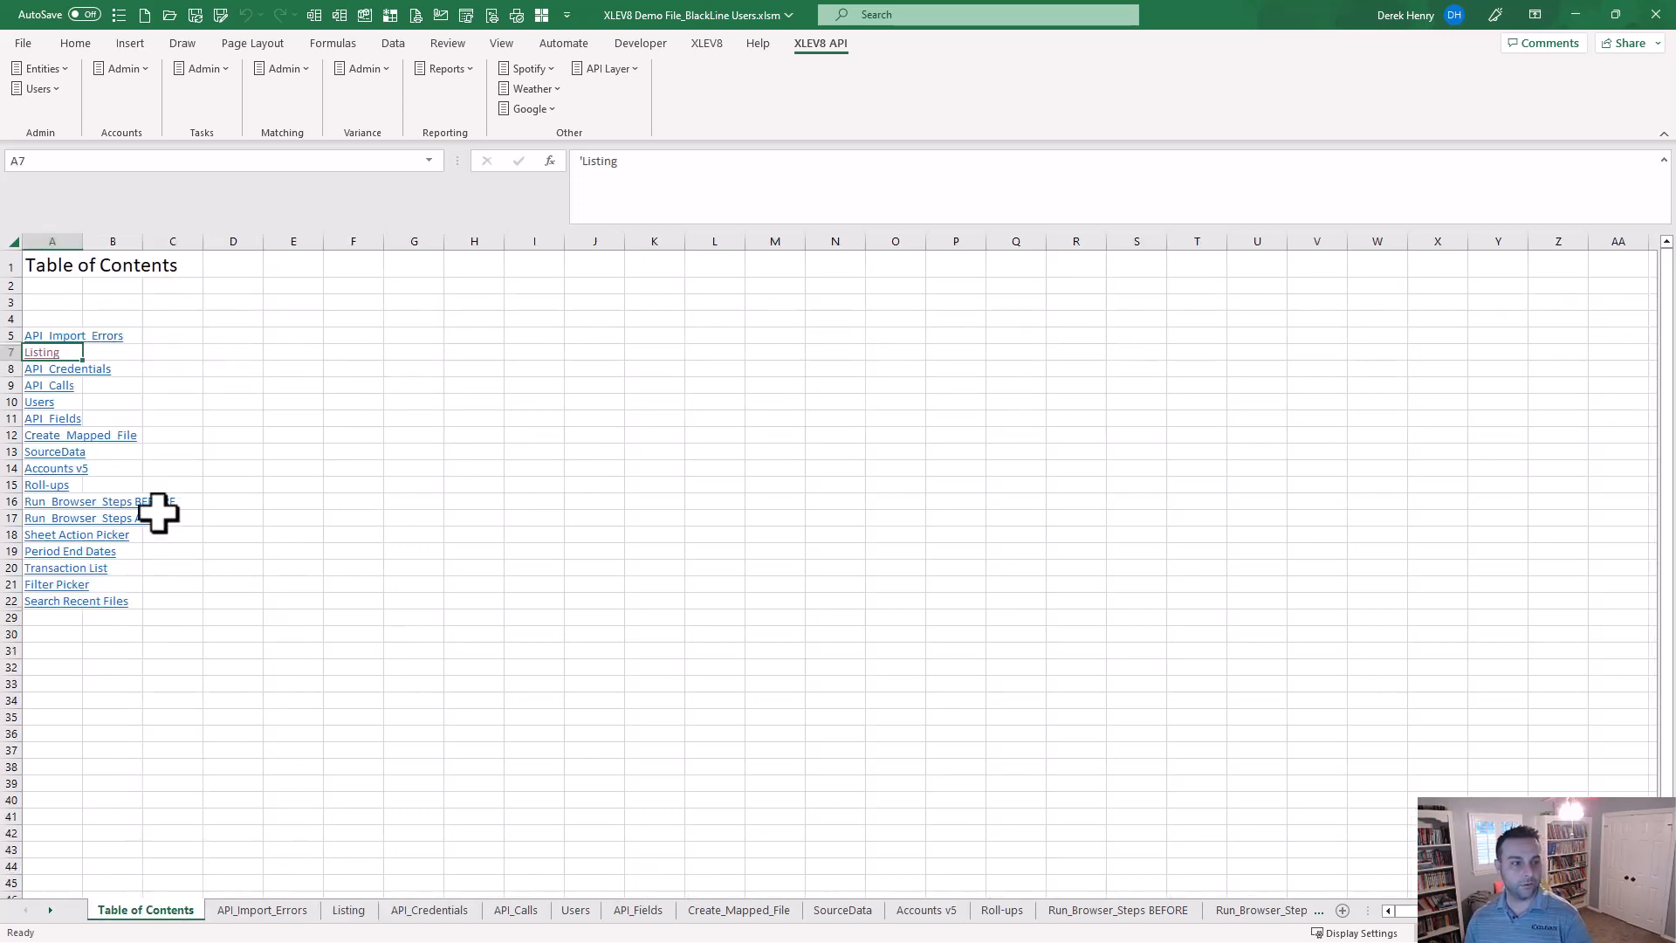
pyautogui.click(52, 536)
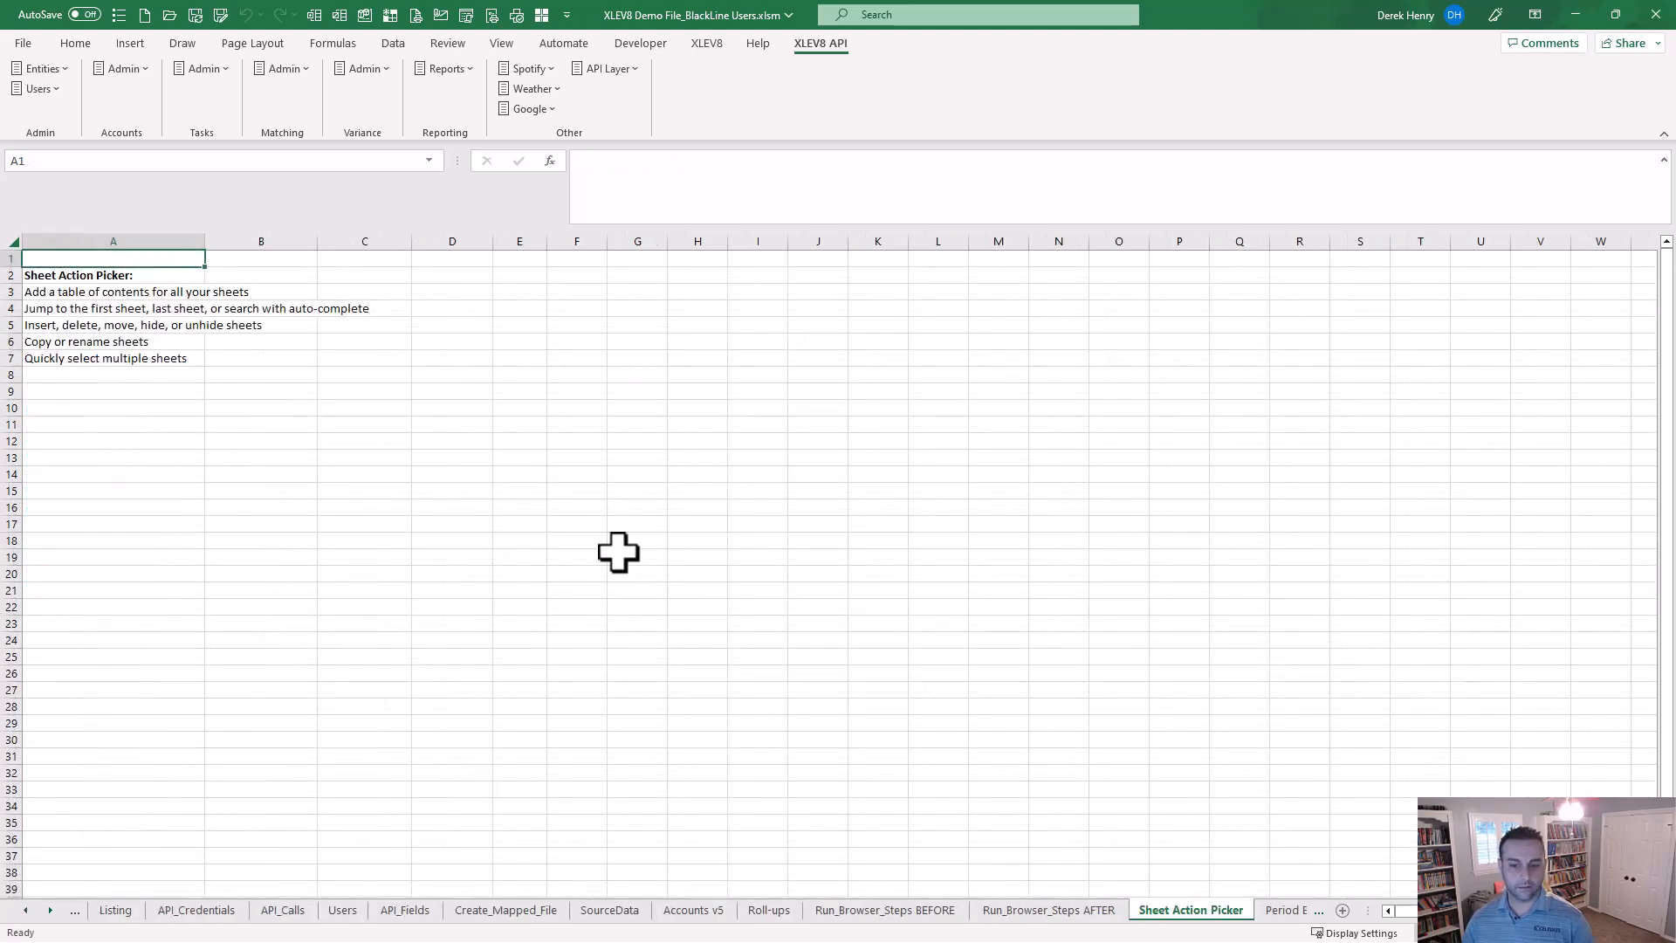
# Browse the sheets around Sheet Action Picker and open the Accounts v5 sheet
pyautogui.hotkey('ctrl', 'pagedown')
pyautogui.hotkey('ctrl', 'pagedown')
pyautogui.hotkey('ctrl', 'pageup')
pyautogui.hotkey('ctrl', 'pageup')
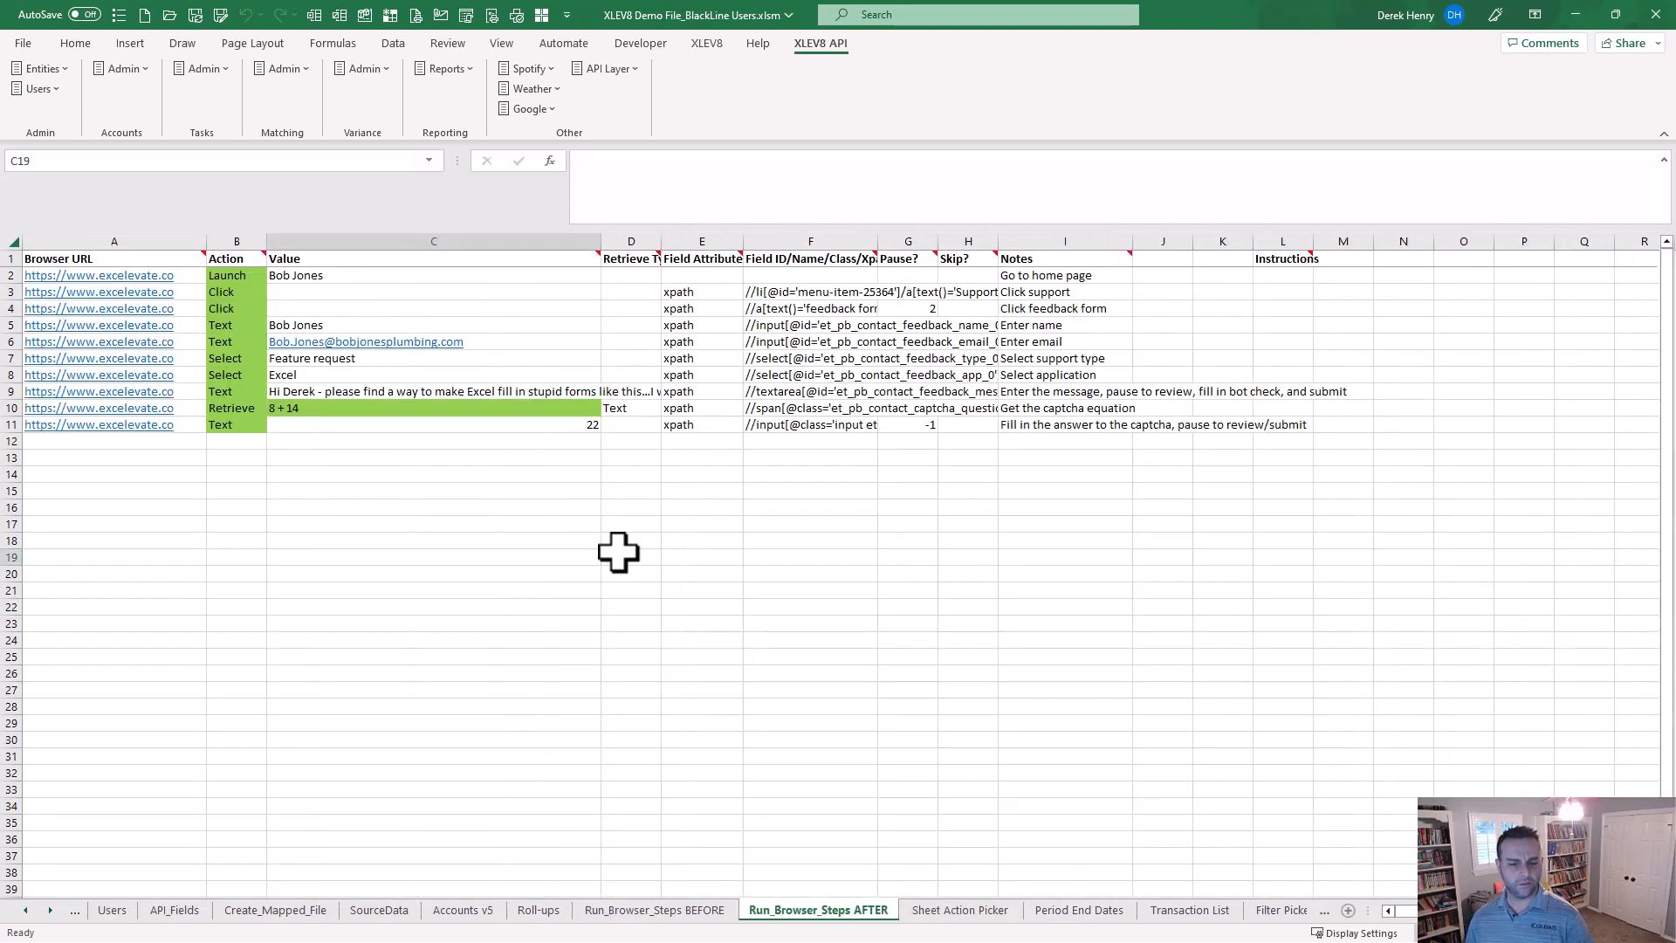
pyautogui.hotkey('ctrl', 'pageup')
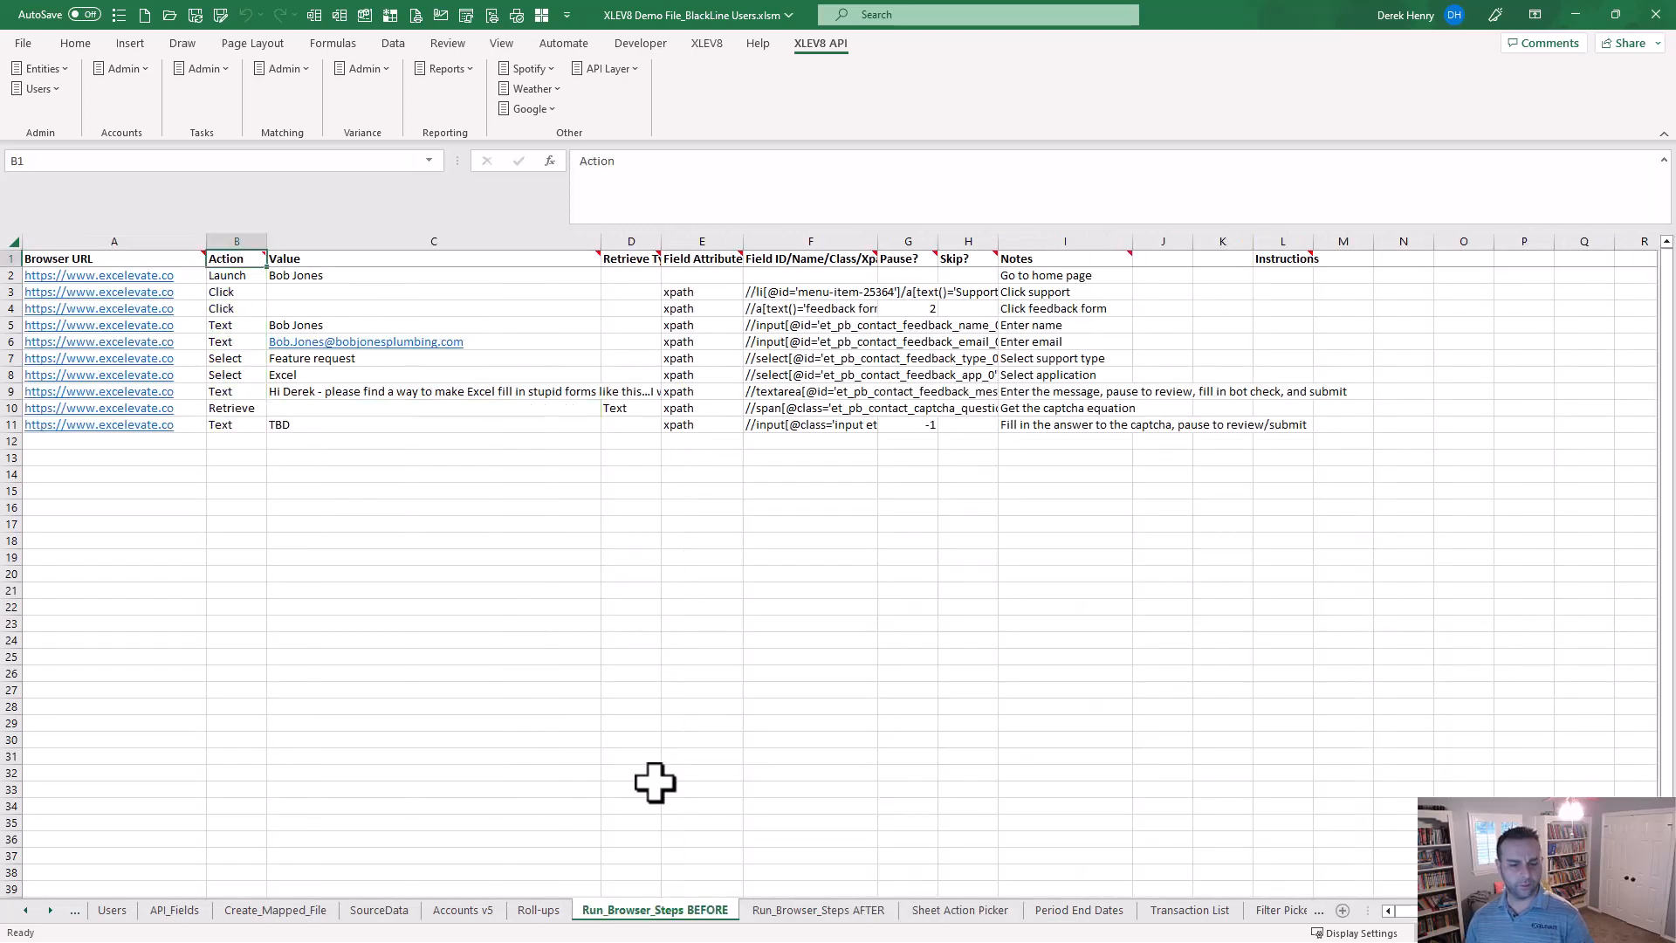
pyautogui.click(463, 912)
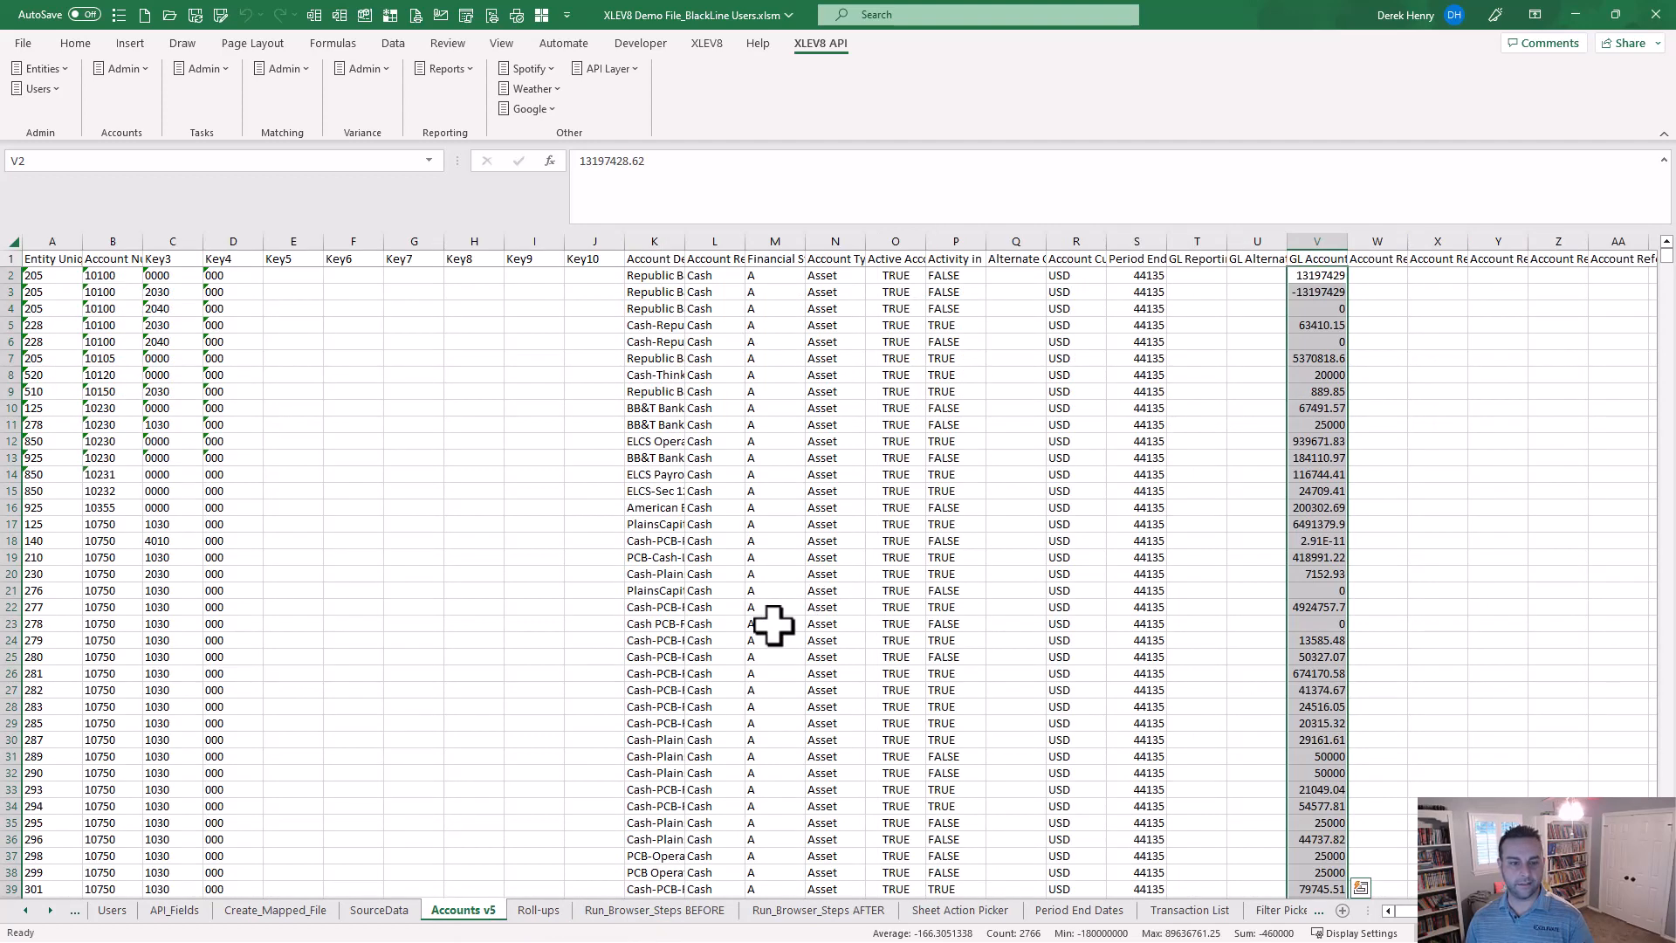
# Apply a filter and freeze panes to the full Accounts v5 data range with Filter Picker's A action, declining column auto-fit
pyautogui.click(714, 690)
pyautogui.click(77, 256)
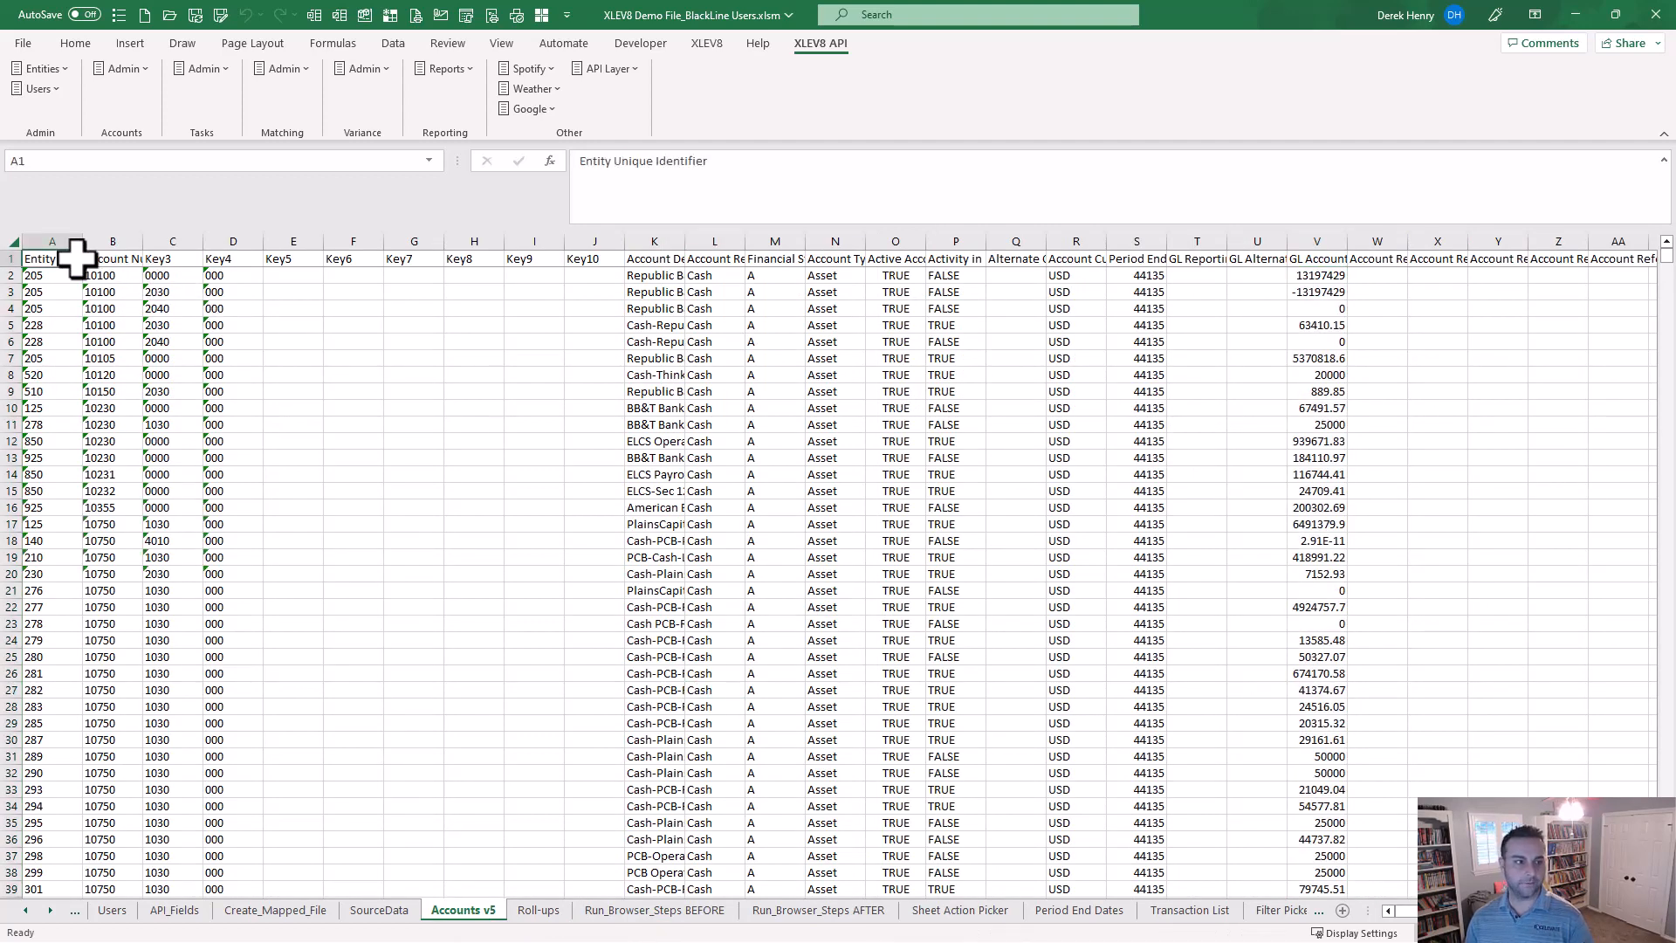
pyautogui.hotkey('ctrl', 'shift', 'Right')
pyautogui.hotkey('ctrl', 'shift', 'Down')
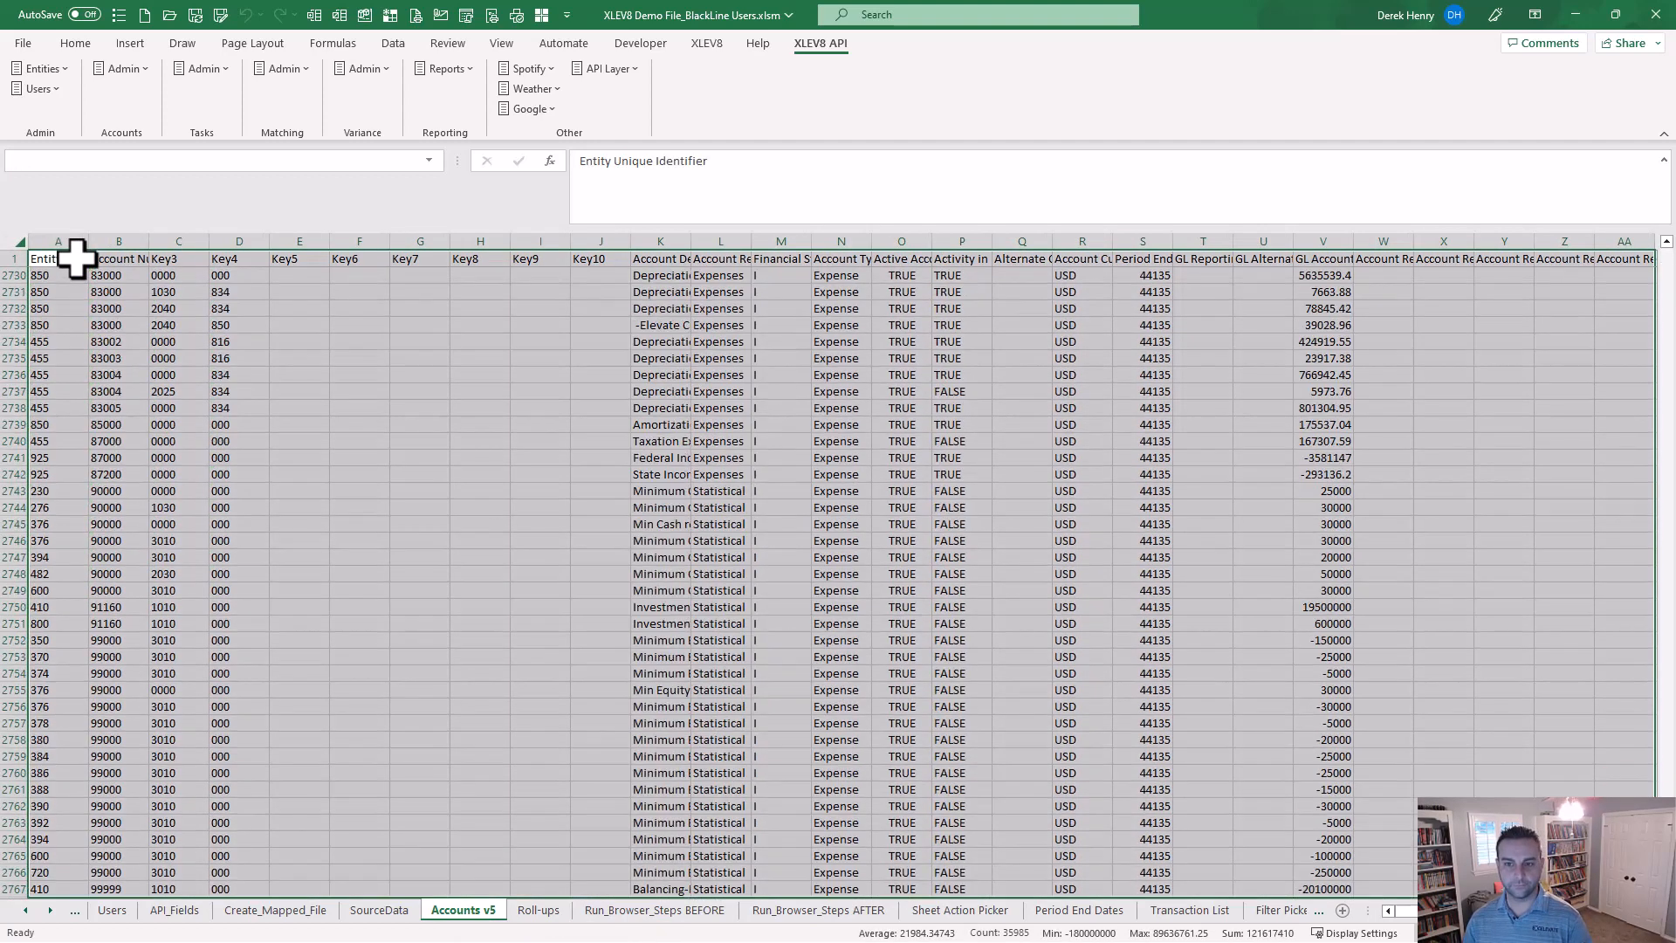
pyautogui.hotkey('ctrl', 'shift', 'f')
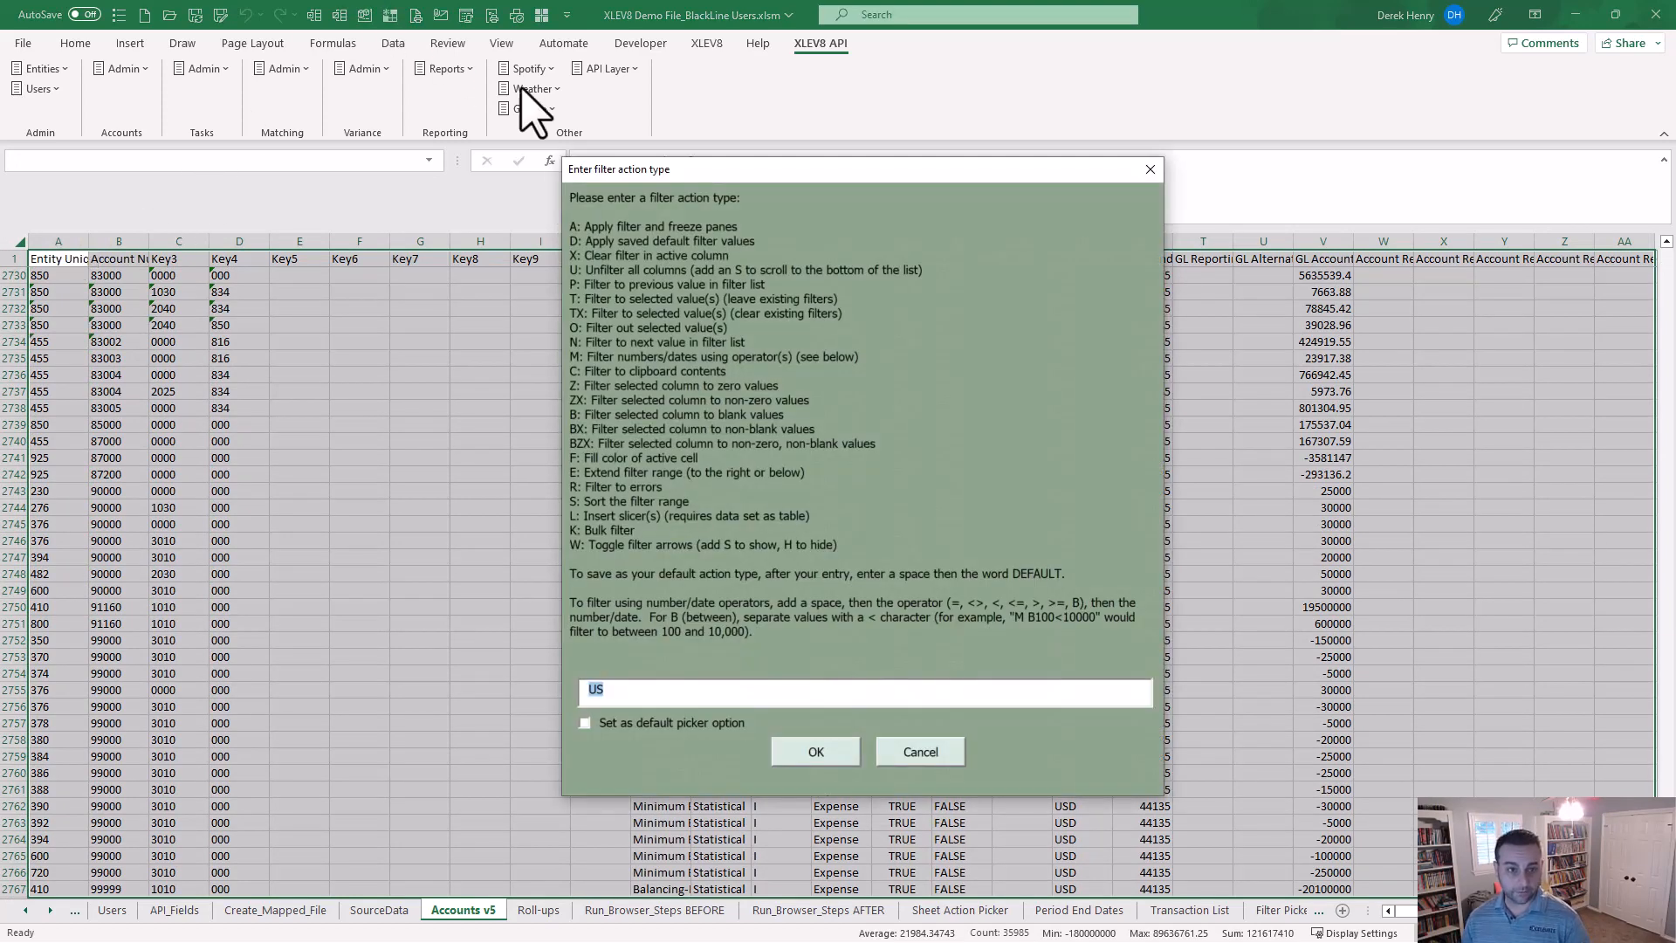
pyautogui.write('A')
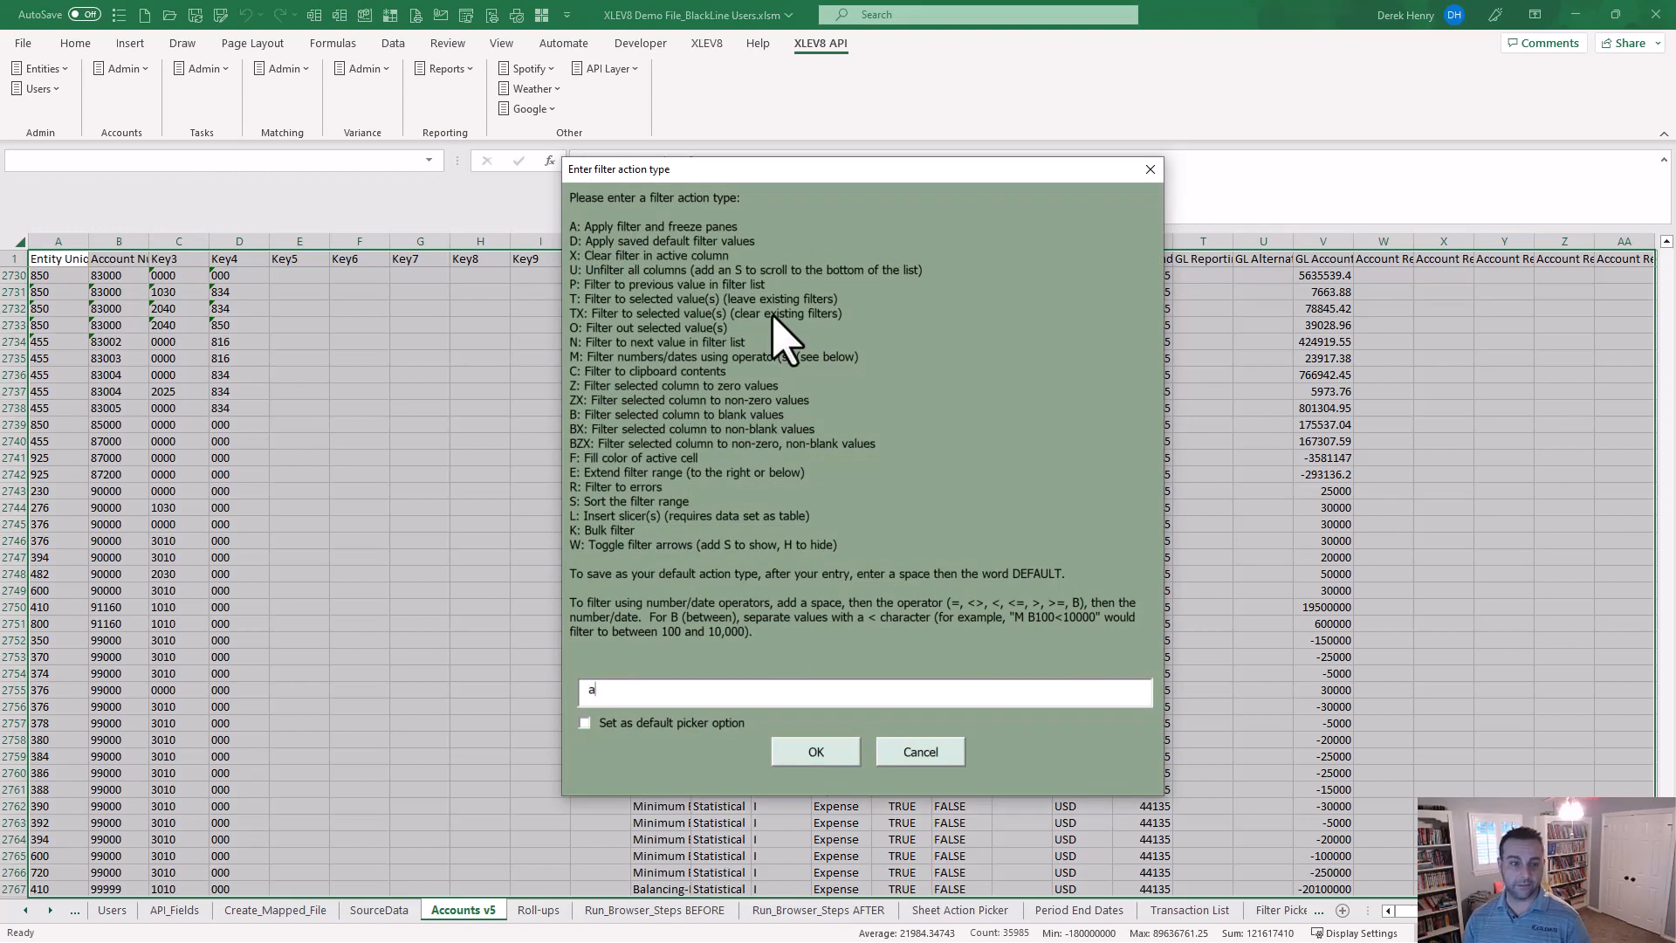
pyautogui.press('Return')
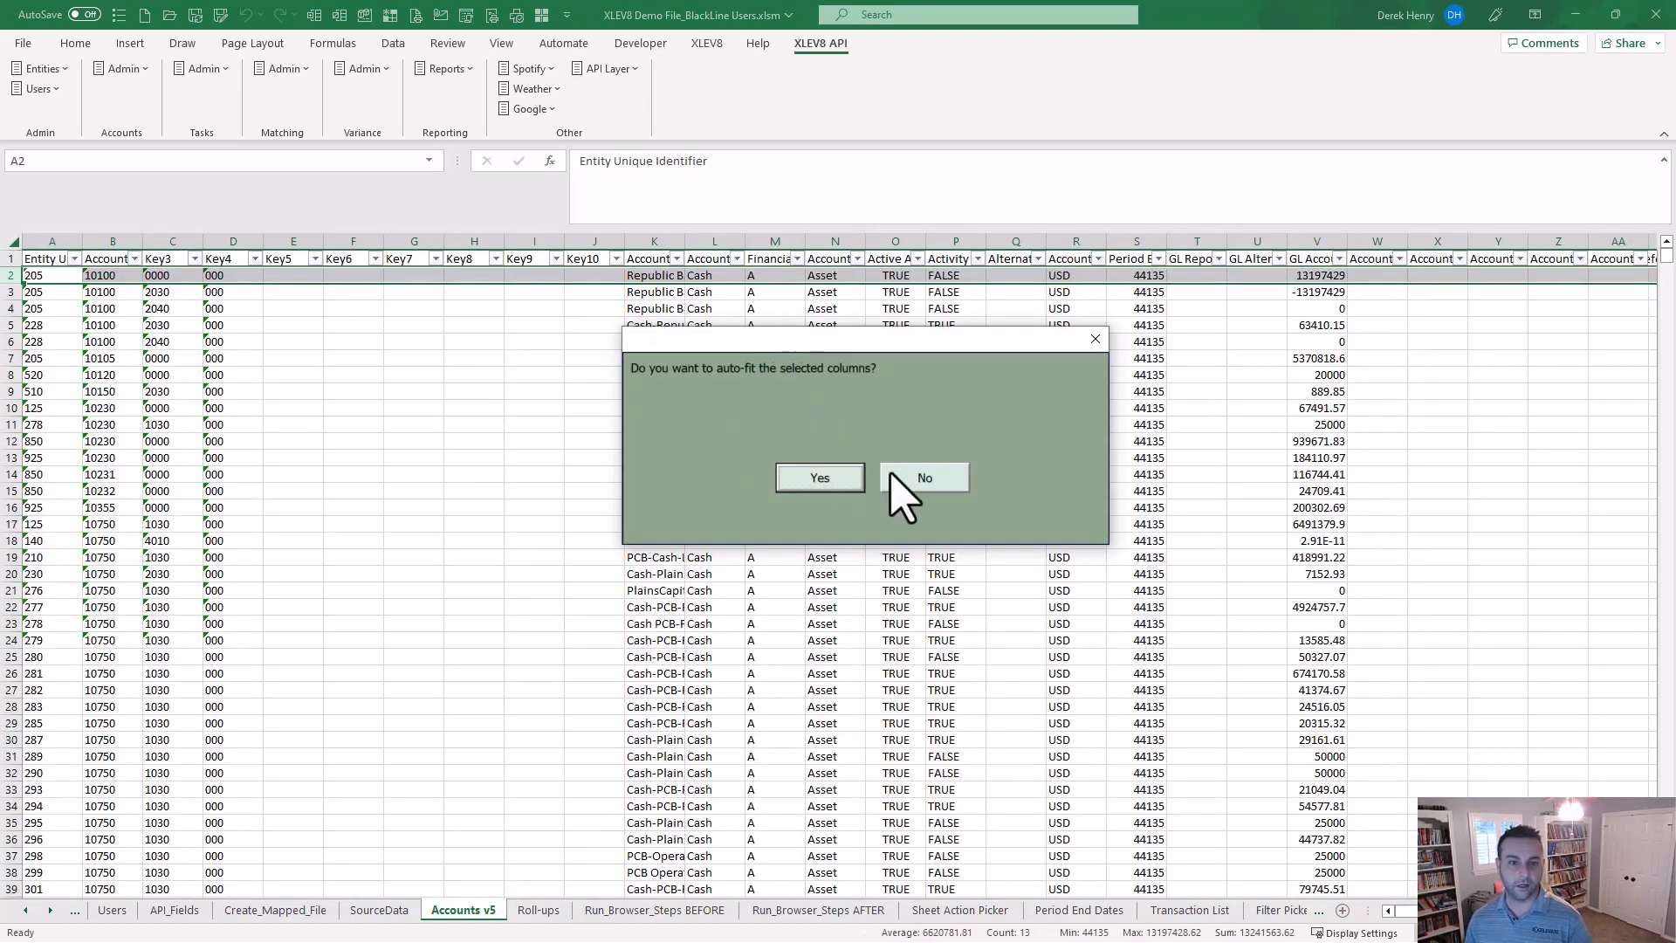
pyautogui.click(922, 477)
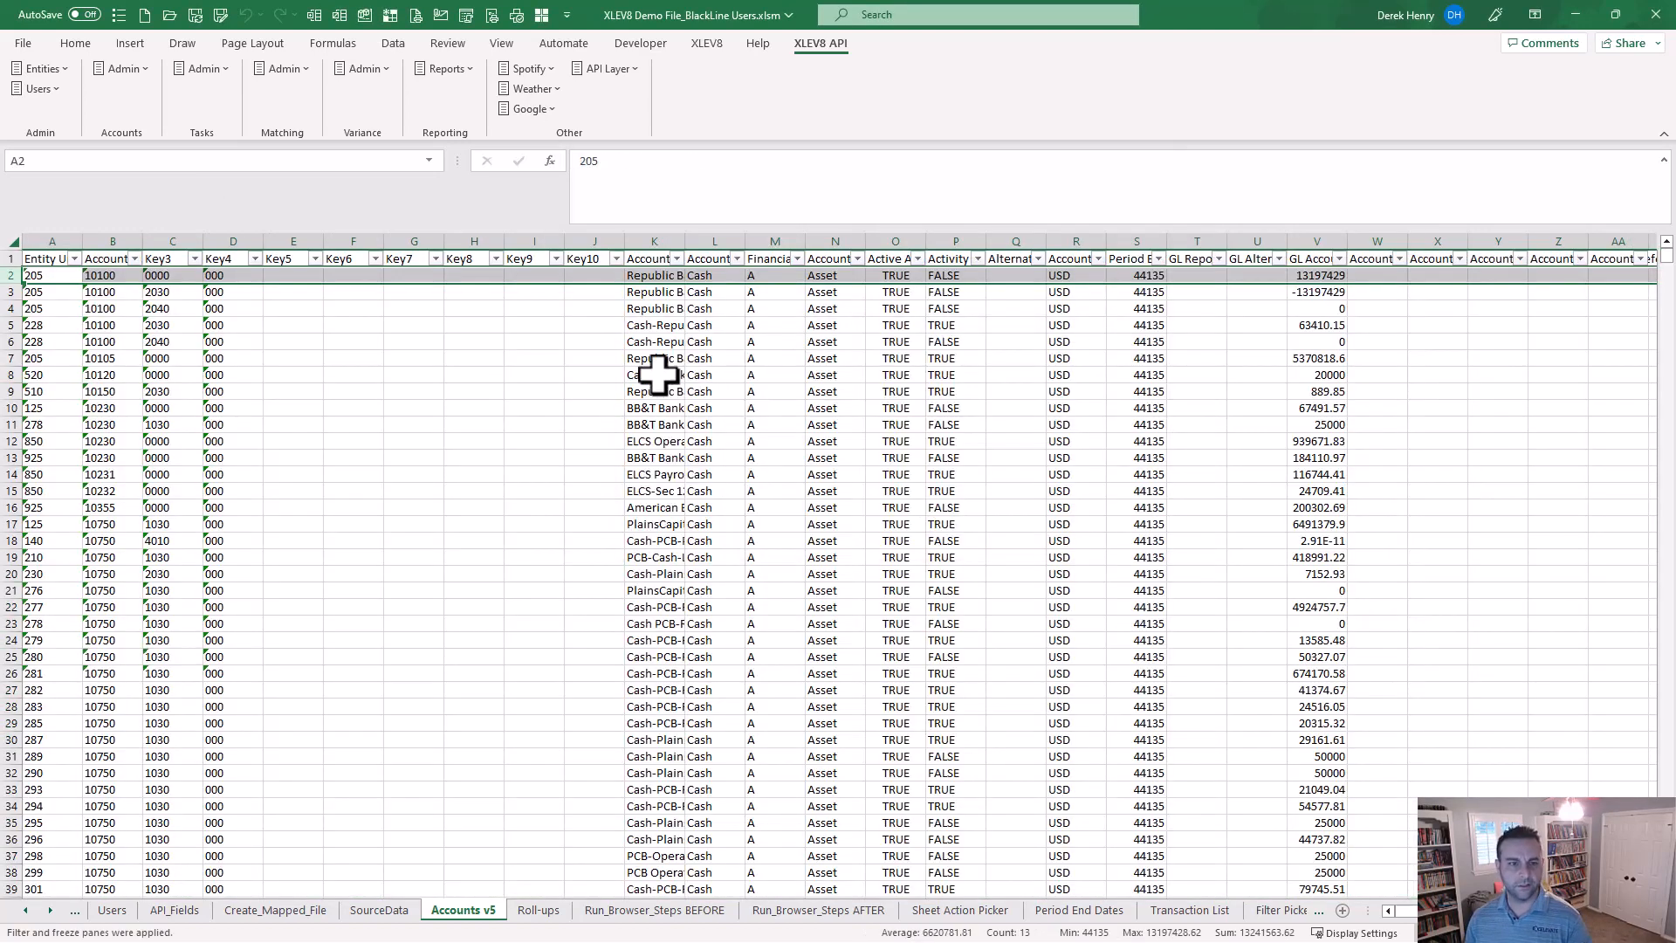
# Filter the Activity column (P) to TRUE from cell P17 with Filter Picker's T action
pyautogui.click(955, 541)
pyautogui.press('Up')
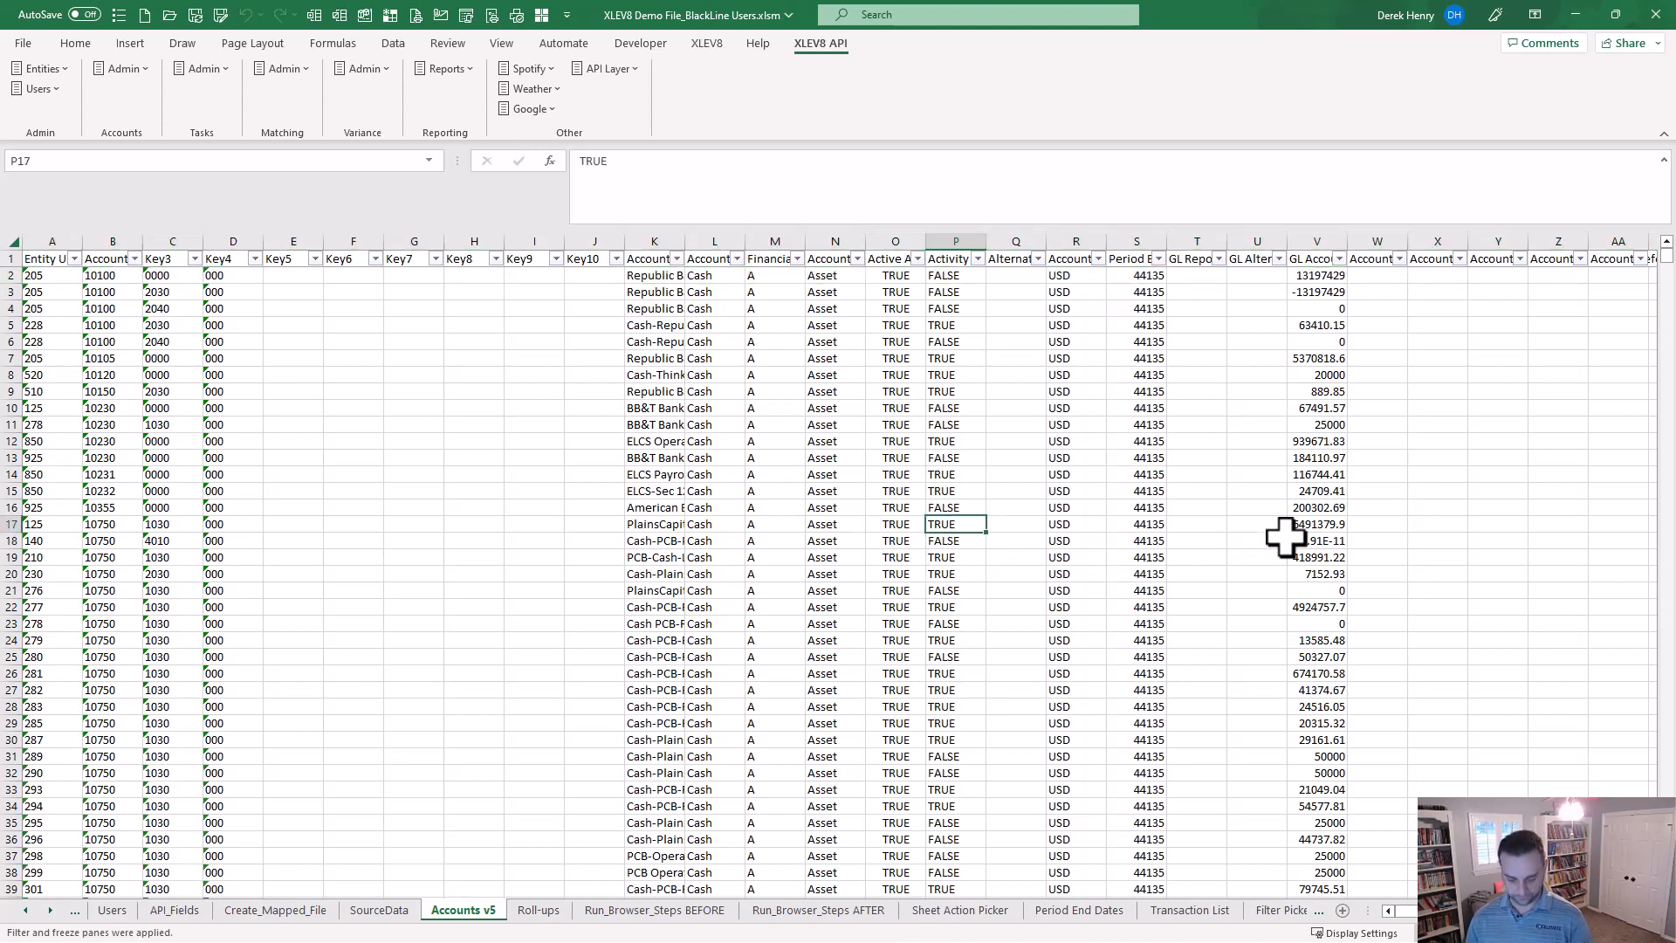
pyautogui.hotkey('ctrl', 'shift', 'f')
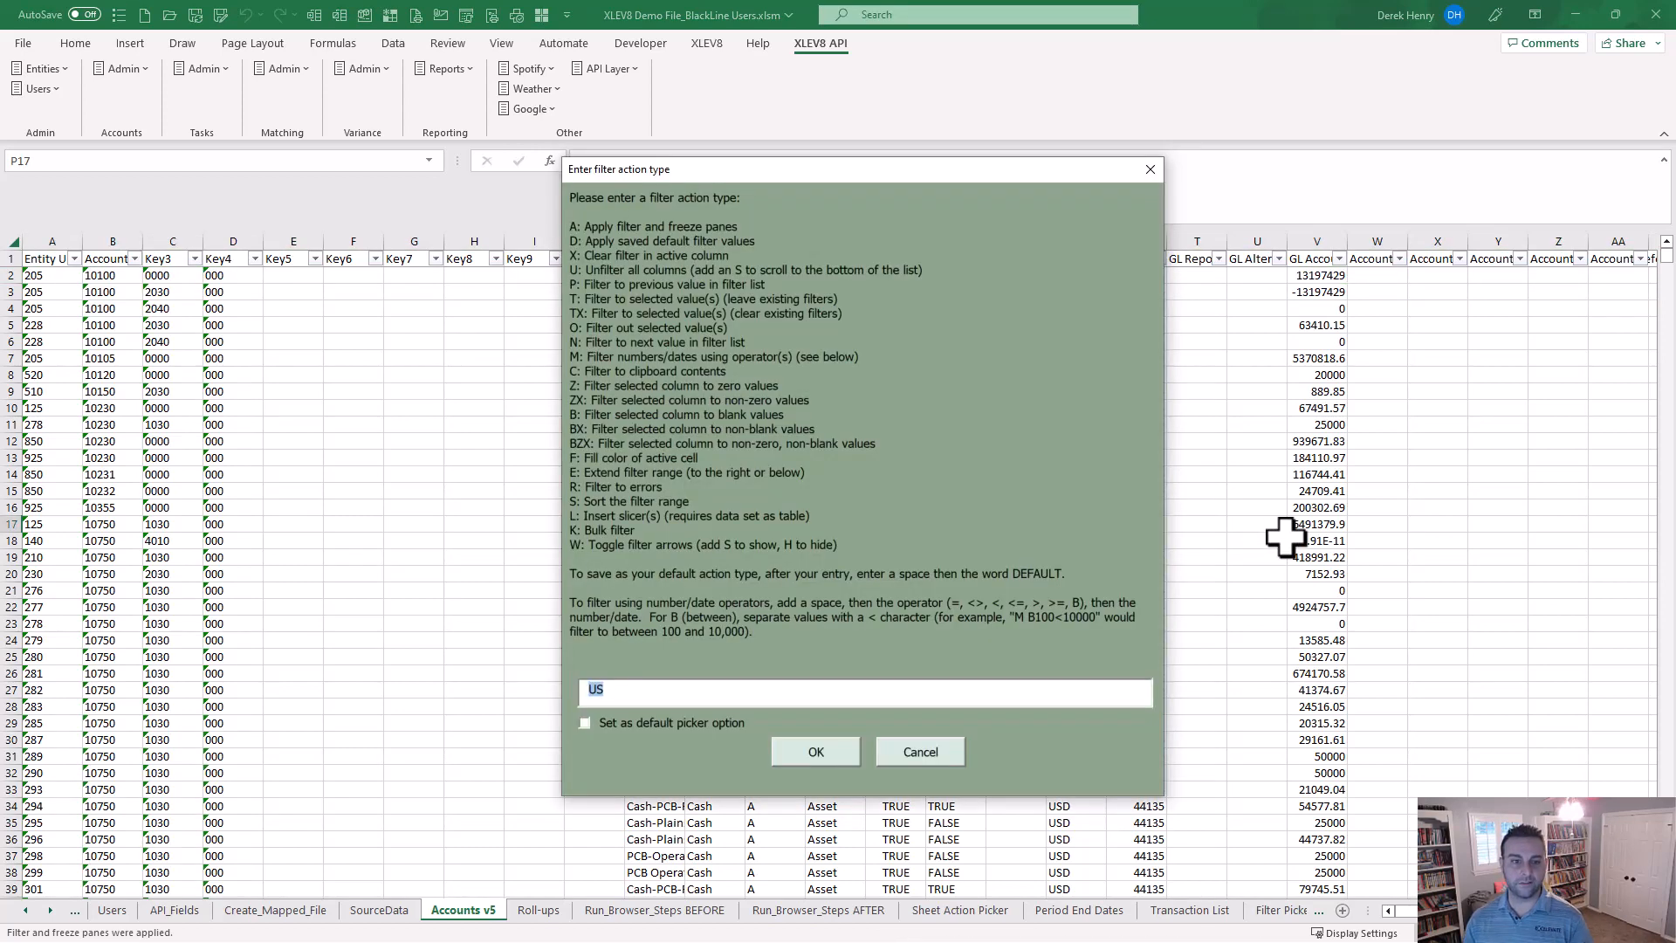
pyautogui.write('t')
pyautogui.press('Return')
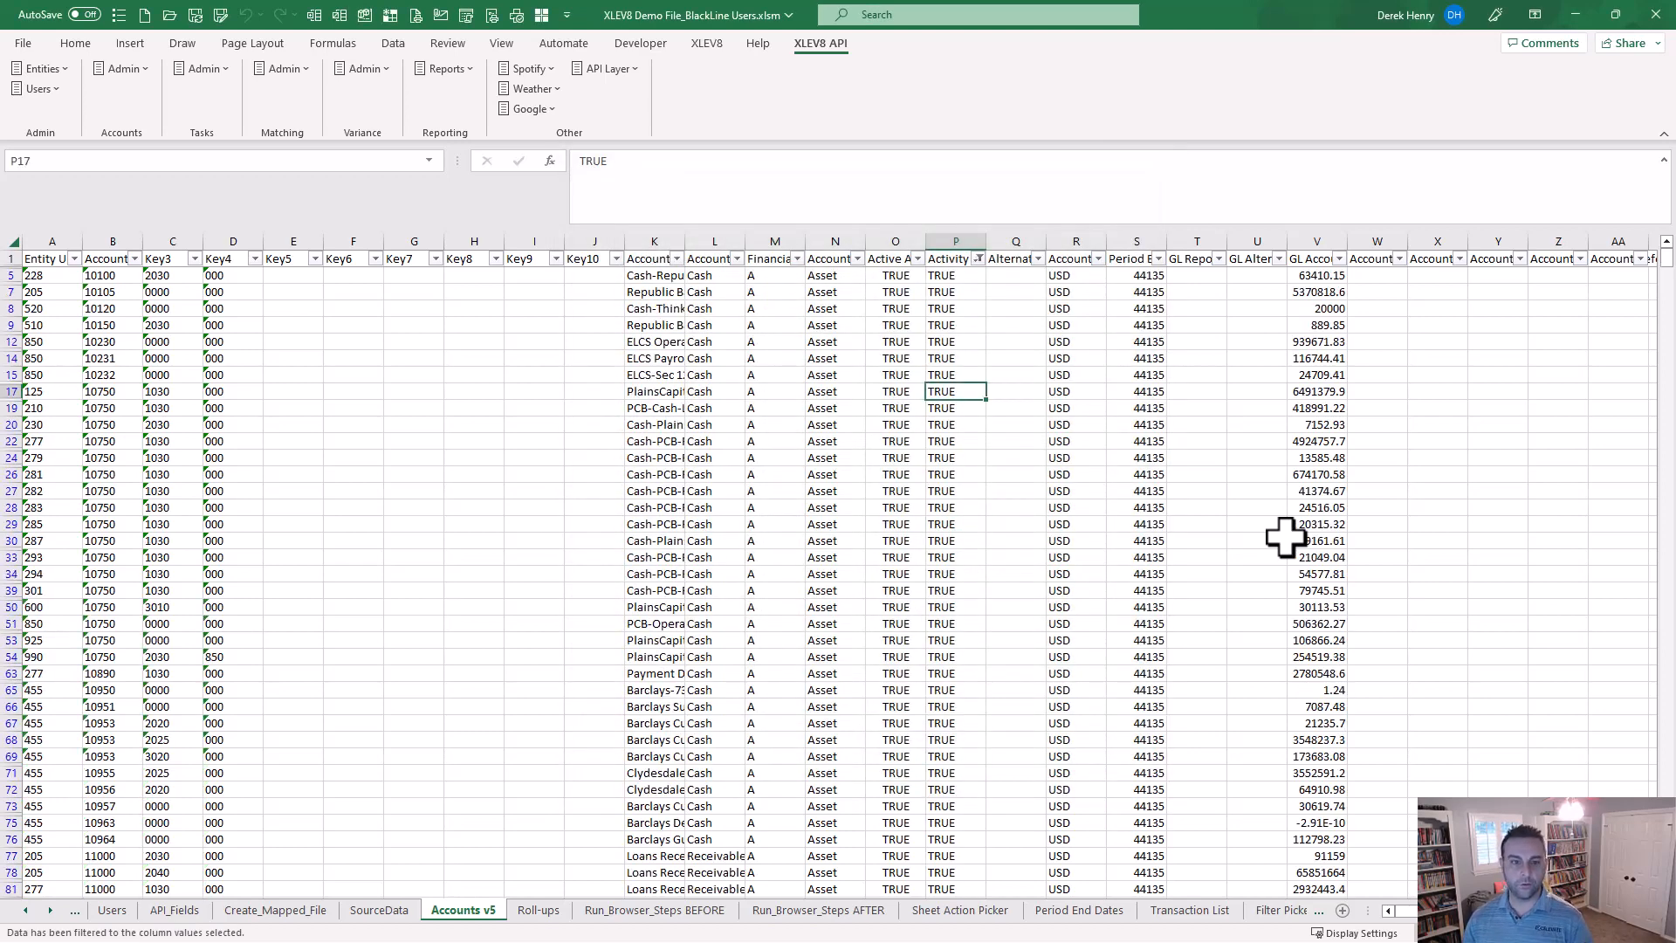
# Filter column L to Receivables from cell L88 with Filter Picker's T action, leaving the existing filter in place
pyautogui.press('Left')
pyautogui.press('Left')
pyautogui.press('Left')
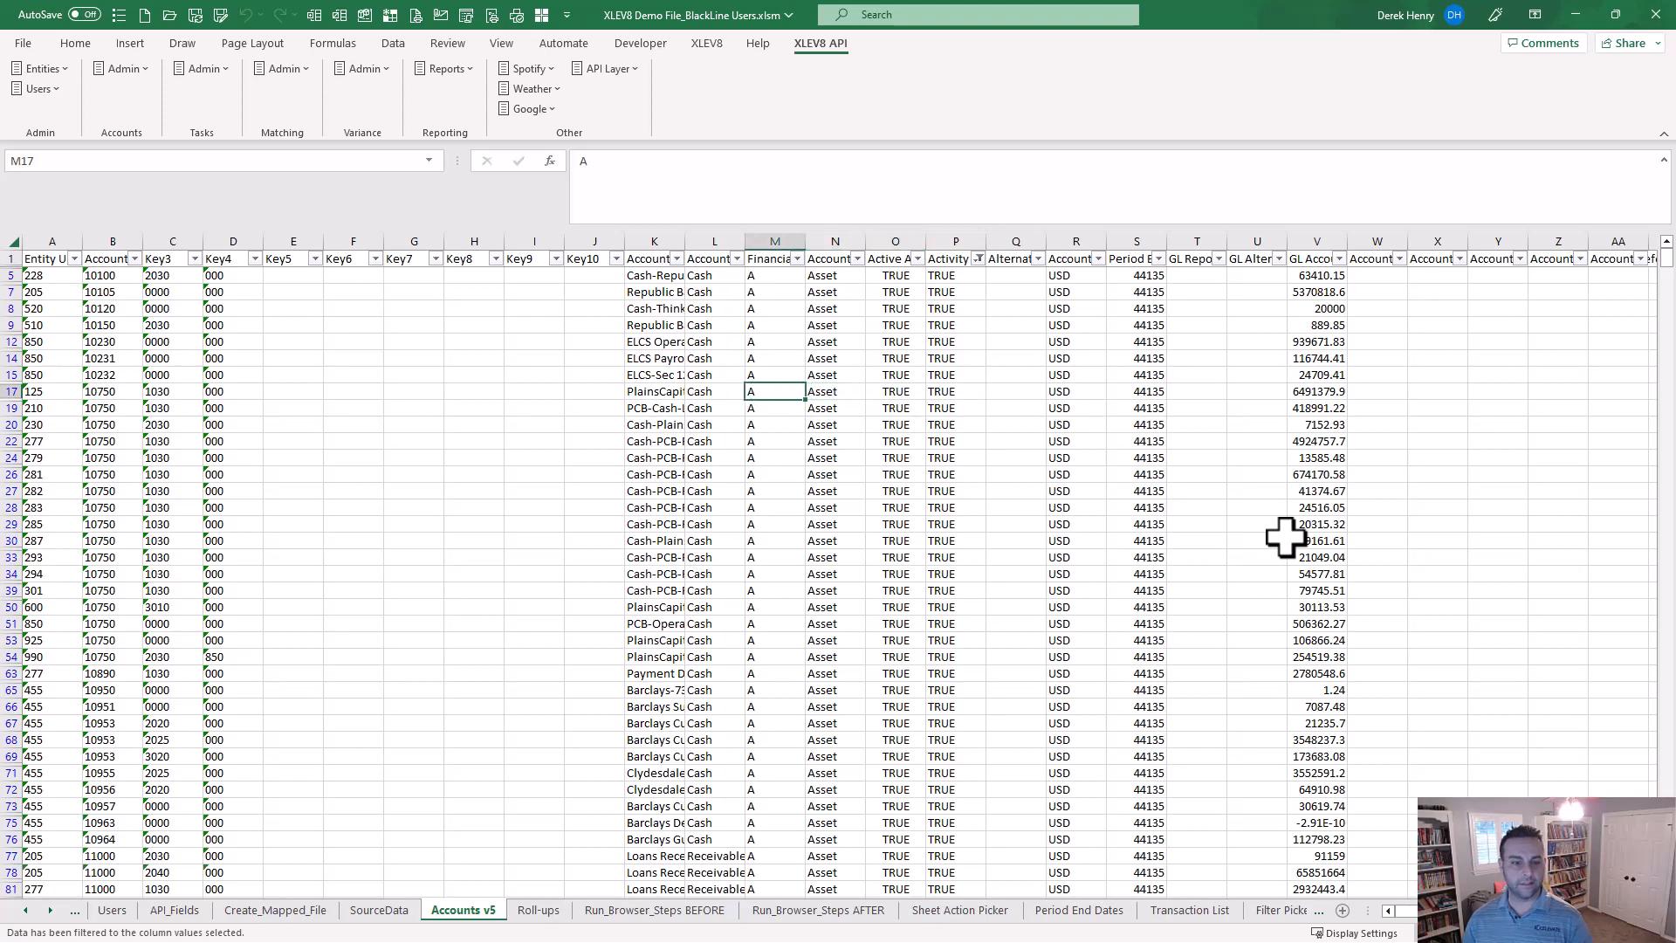
pyautogui.scroll(-4, 830, 694)
pyautogui.click(726, 805)
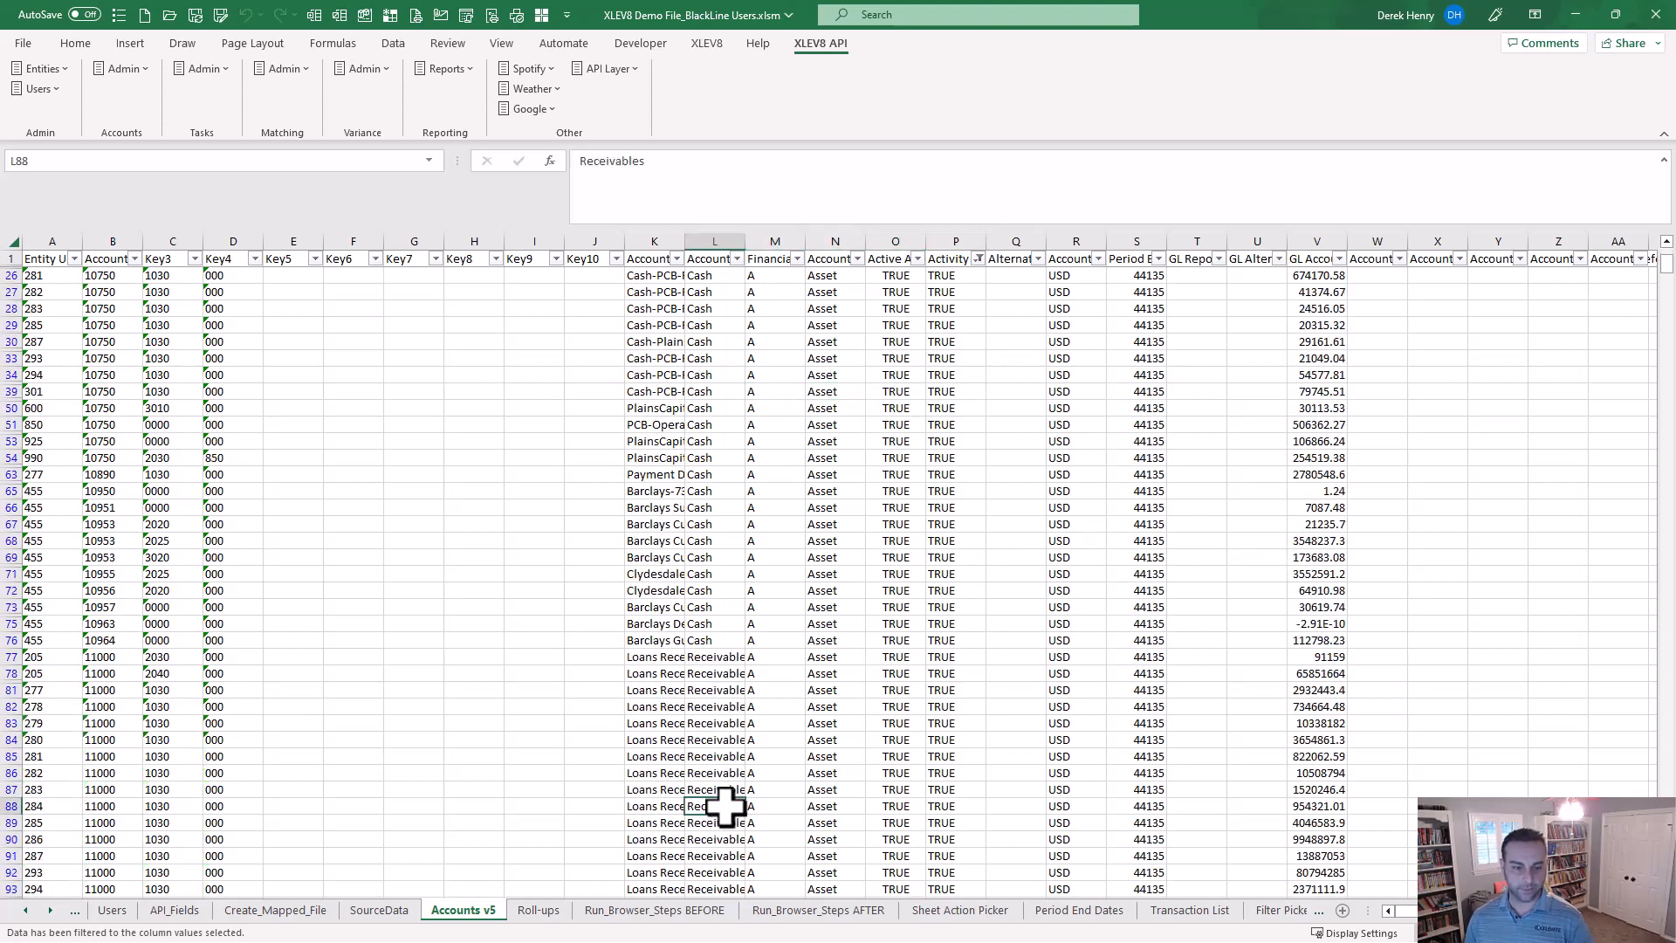
pyautogui.hotkey('ctrl', 'shift', 'f')
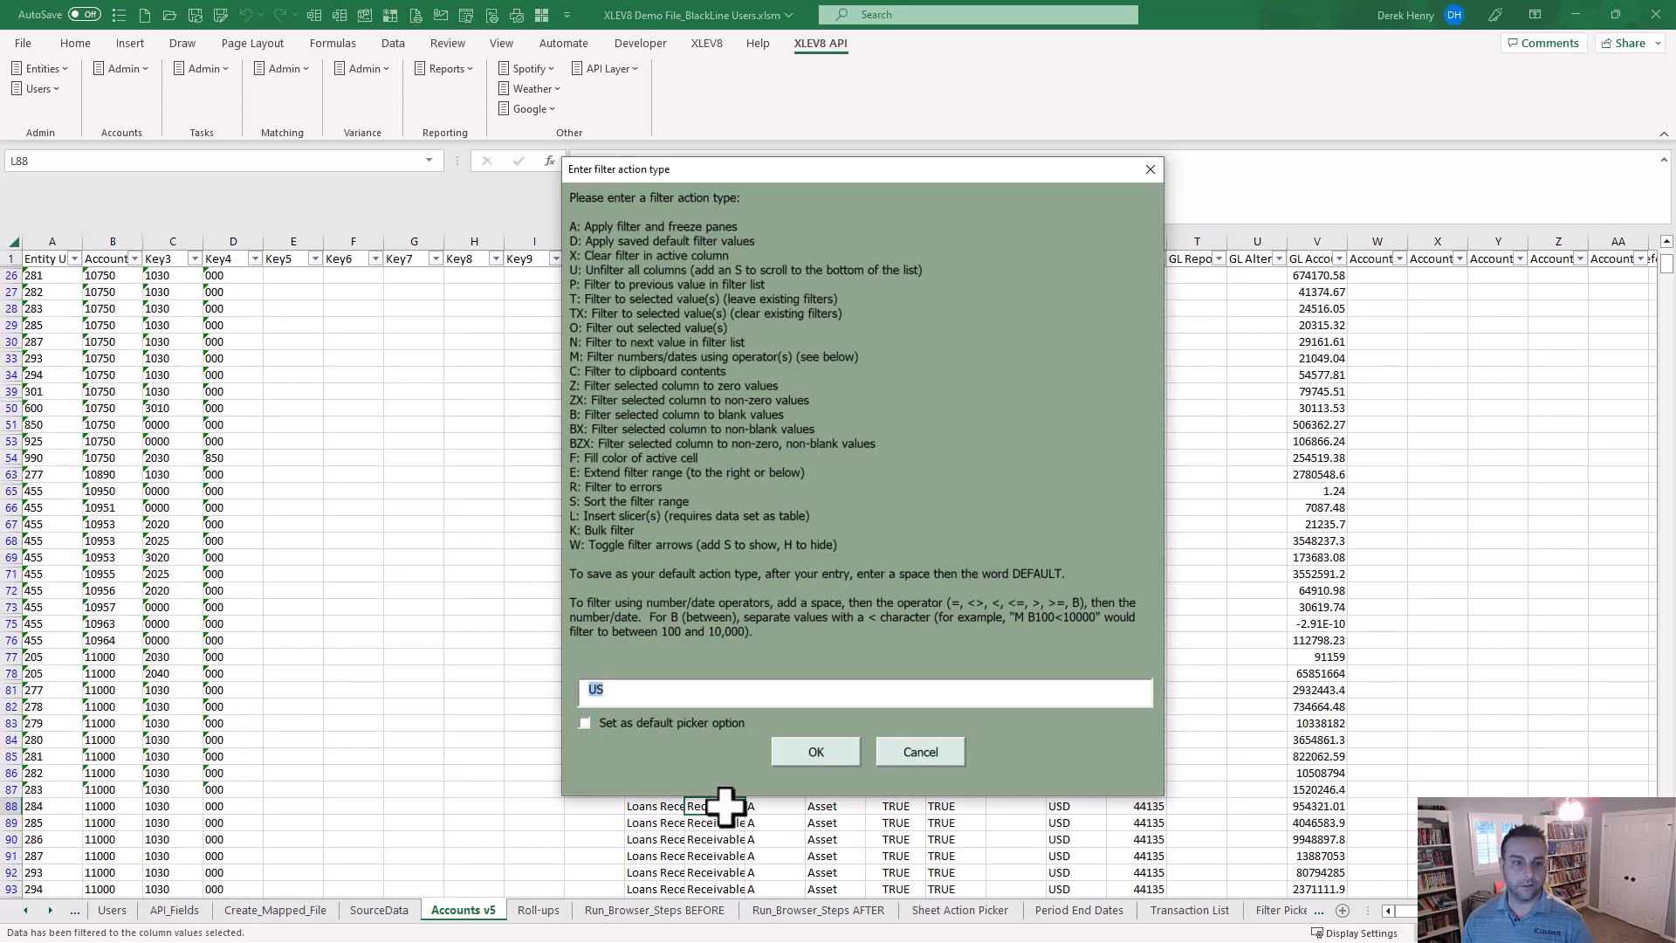
pyautogui.write('t')
pyautogui.press('Return')
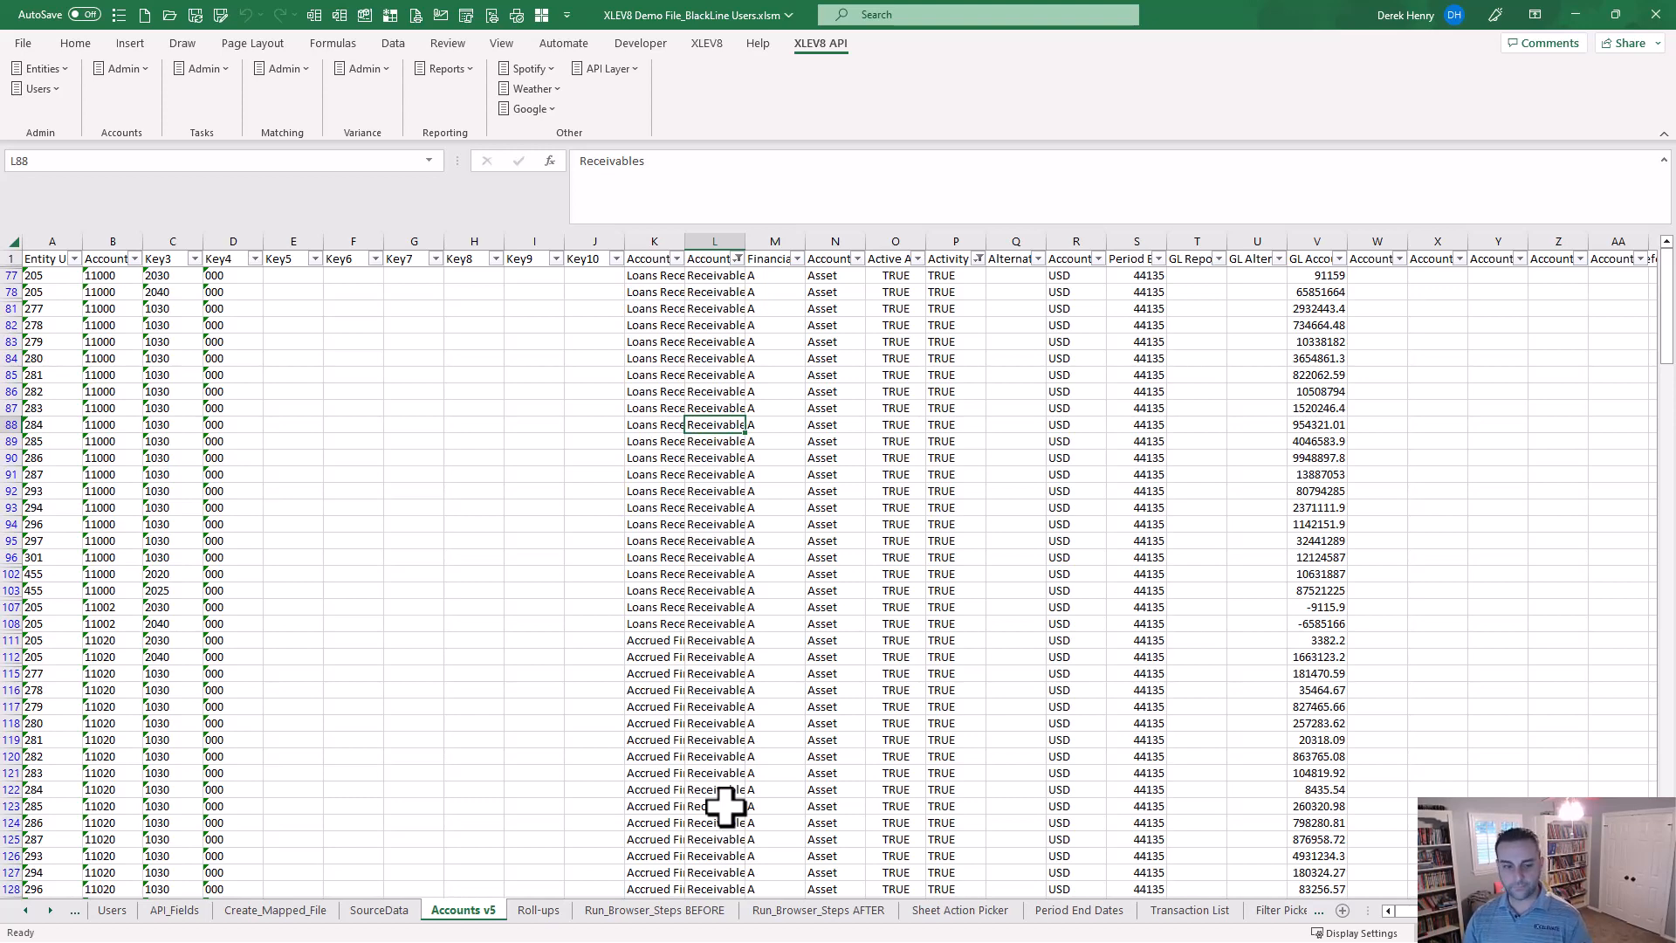
# Go to the first sheet with Sheet Action Picker's F action, and select Field Max Lengths on the Listing sheet
pyautogui.hotkey('ctrl', 'shift', 's')
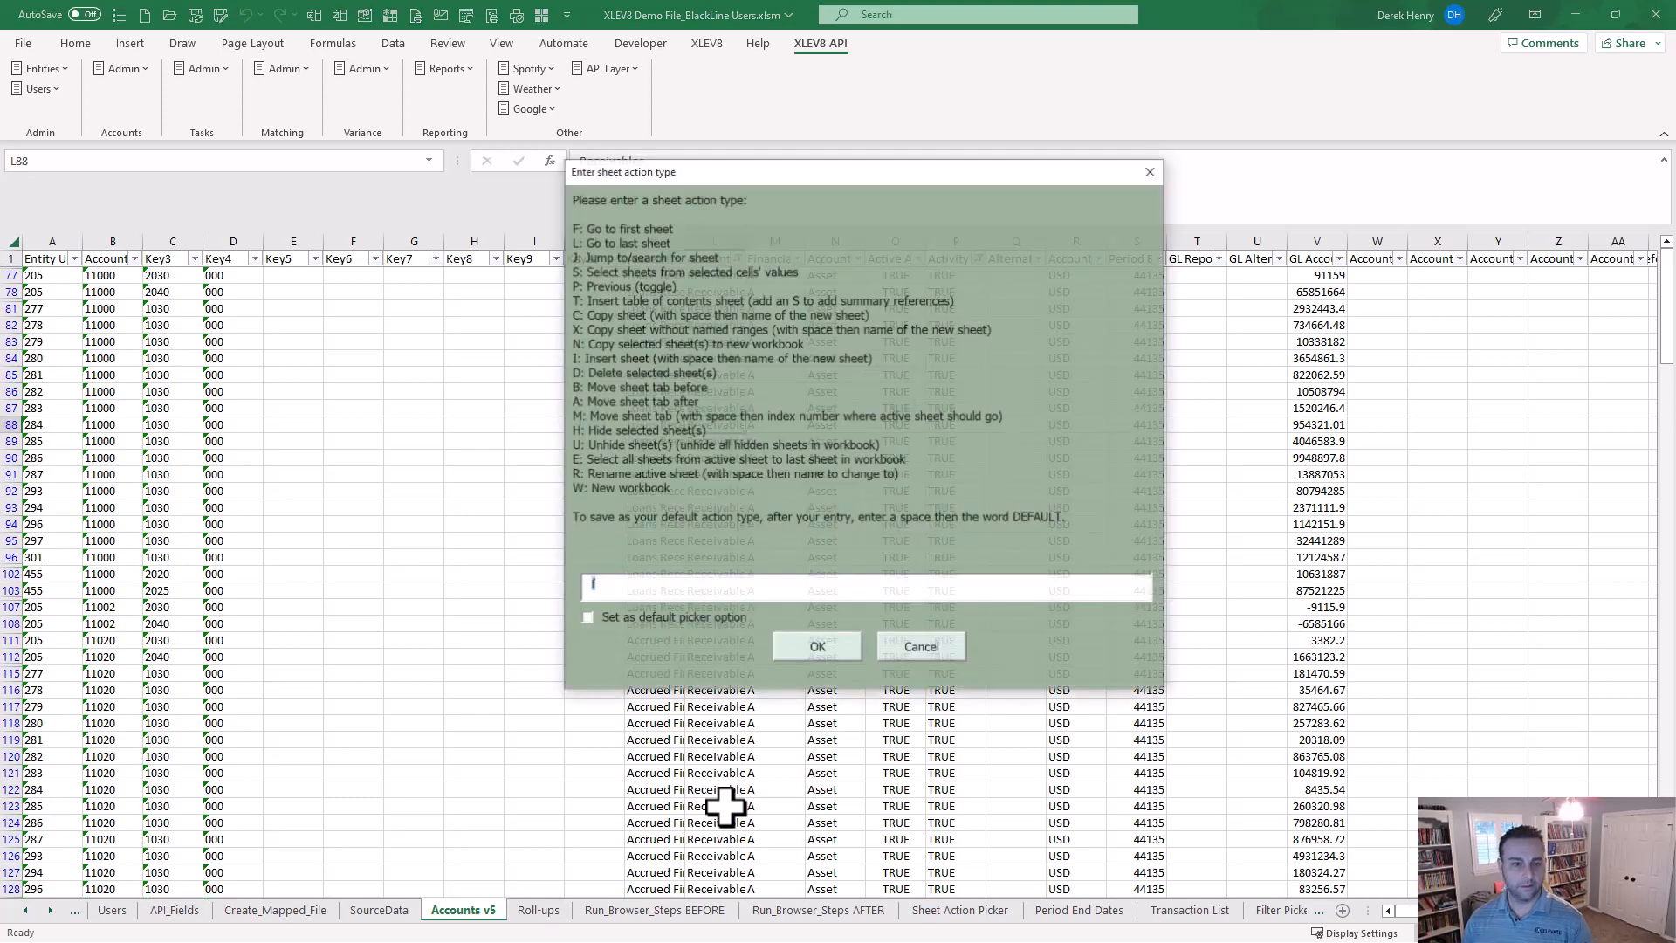
pyautogui.write('f')
pyautogui.press('Return')
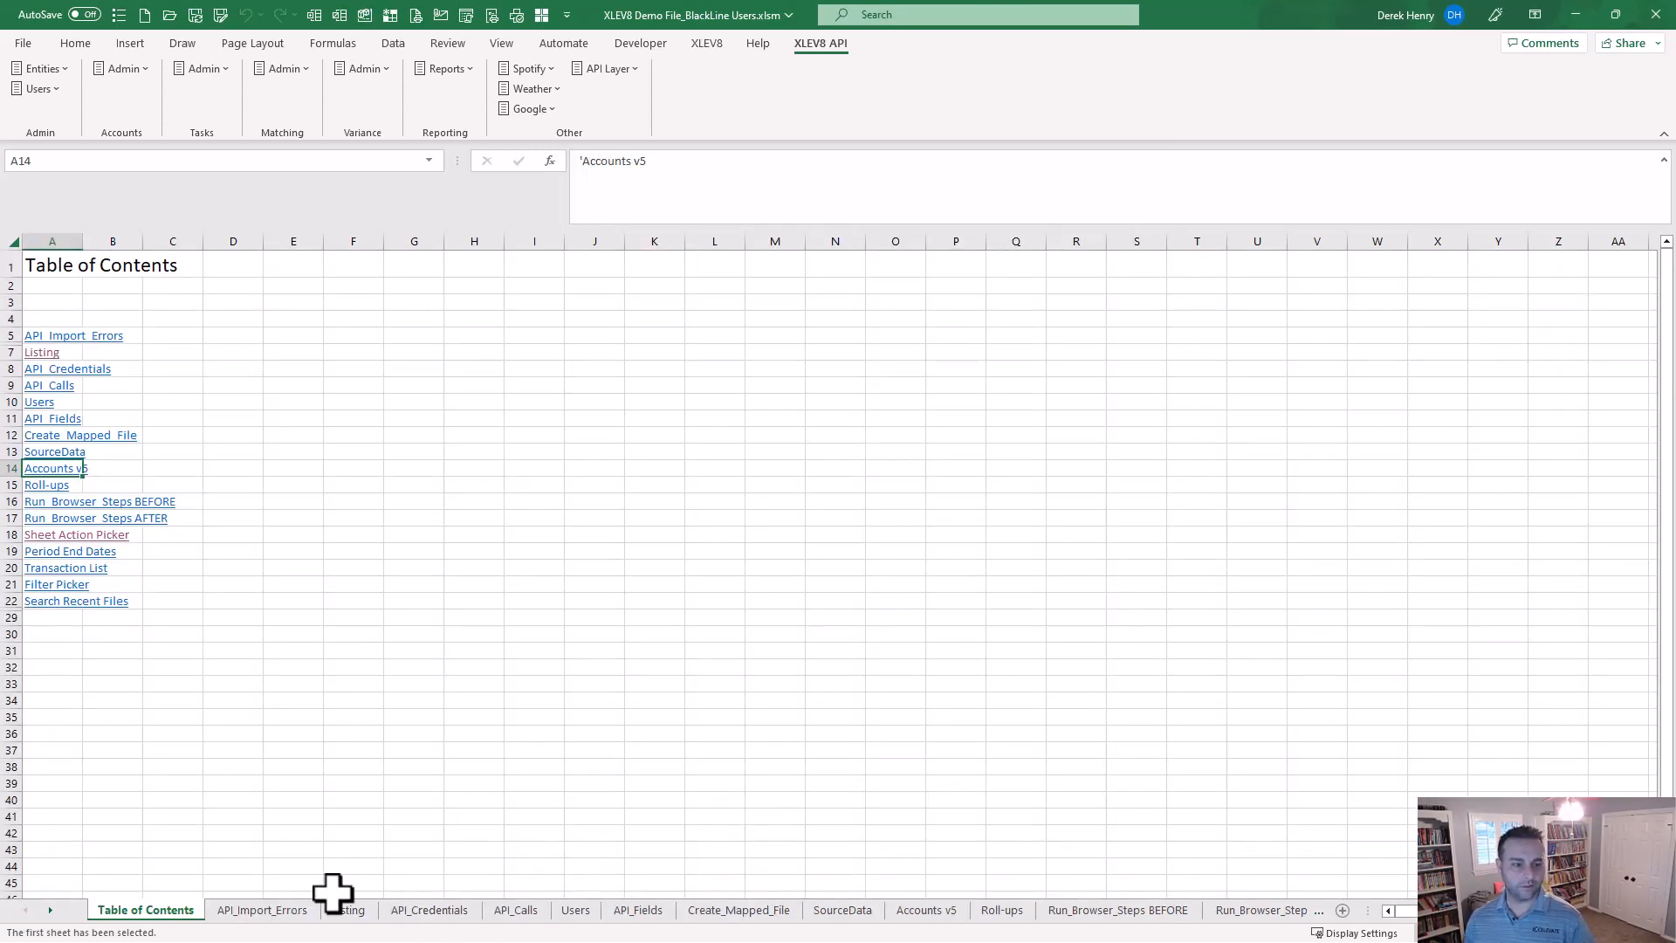
pyautogui.click(348, 910)
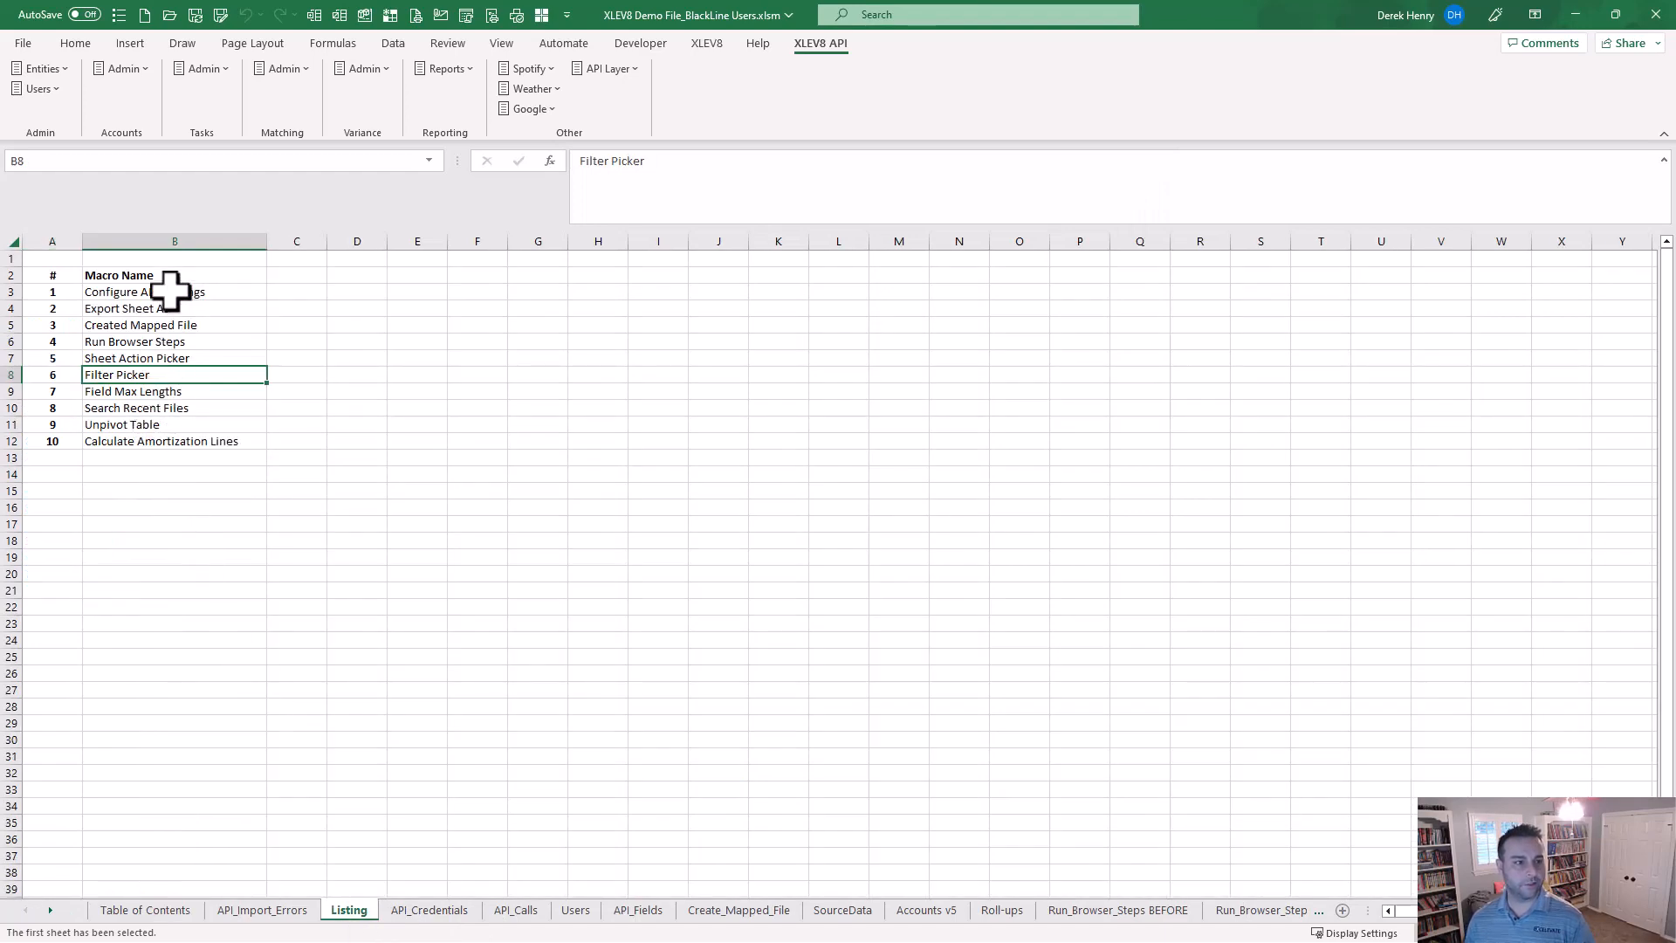
pyautogui.click(178, 391)
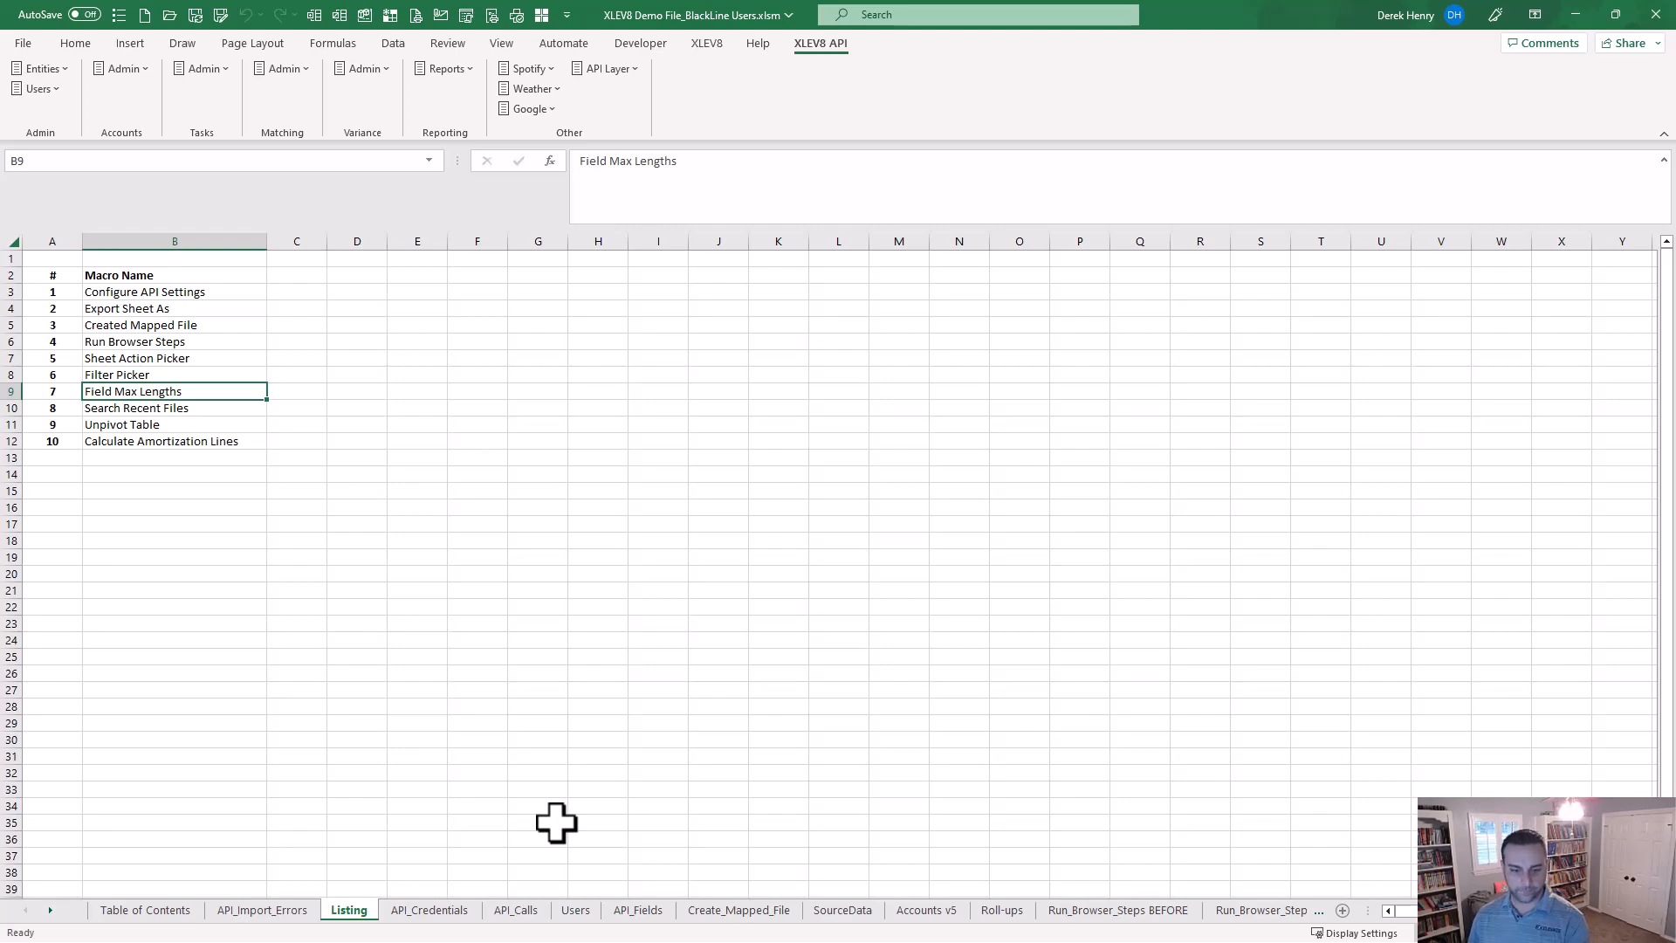
# Run the Field Max Lengths macro on the full SourceData range, finding it in Macro Search with "max"
pyautogui.click(845, 910)
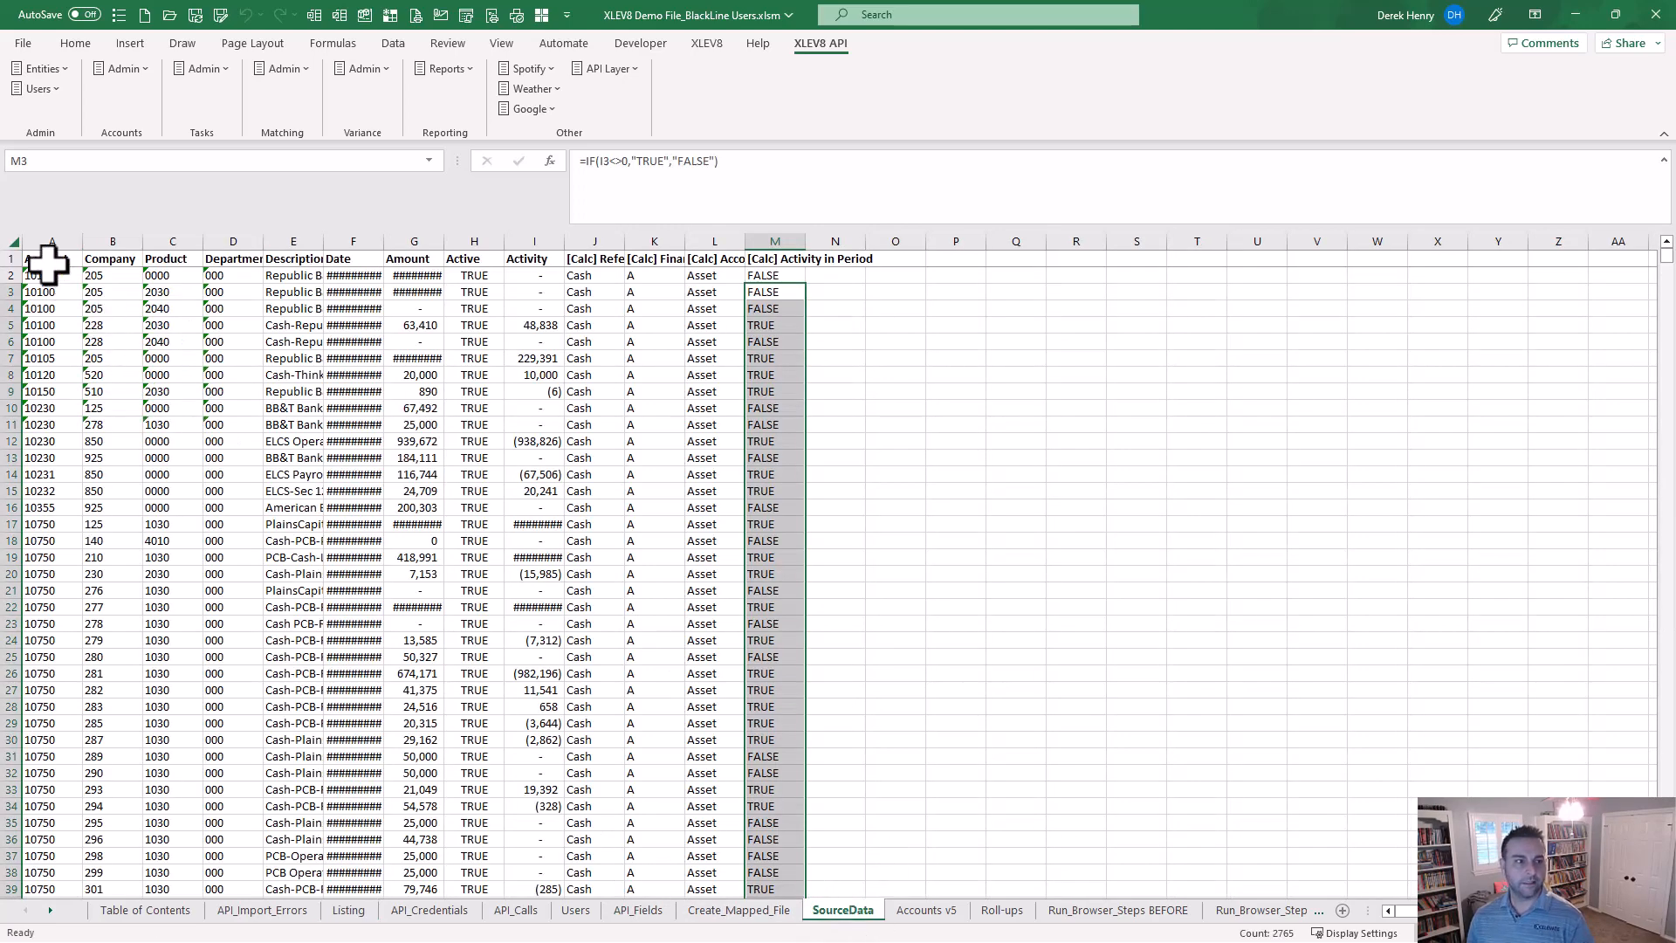
pyautogui.click(48, 259)
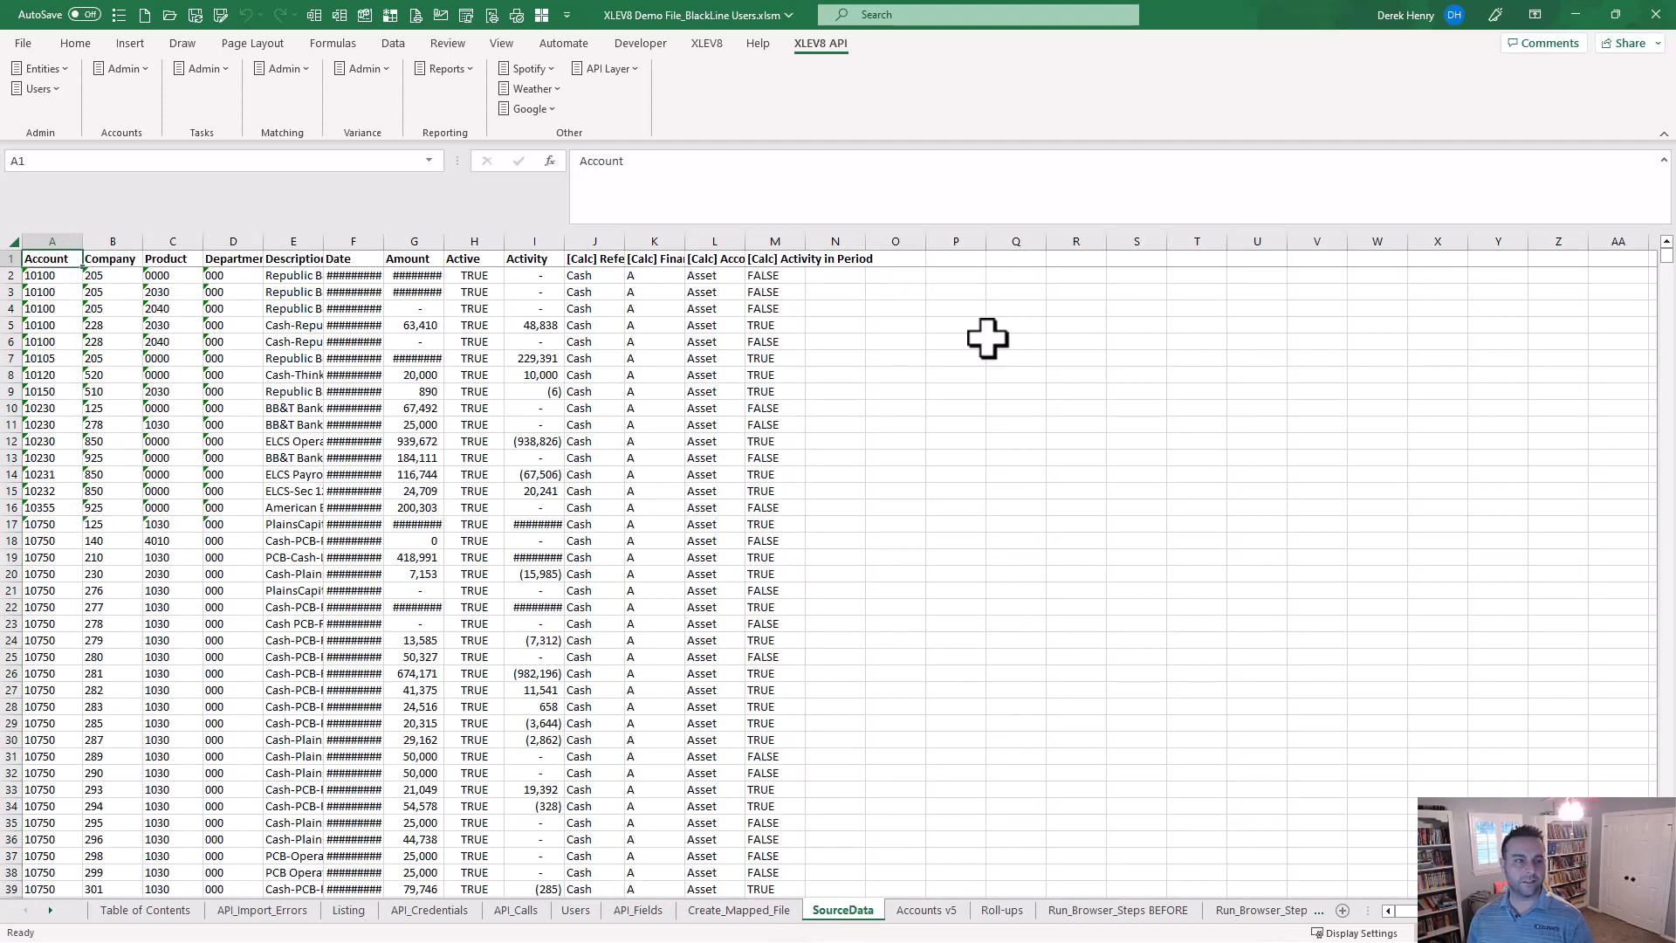
pyautogui.hotkey('ctrl', 'shift', 'Right')
pyautogui.hotkey('ctrl', 'shift', 'Down')
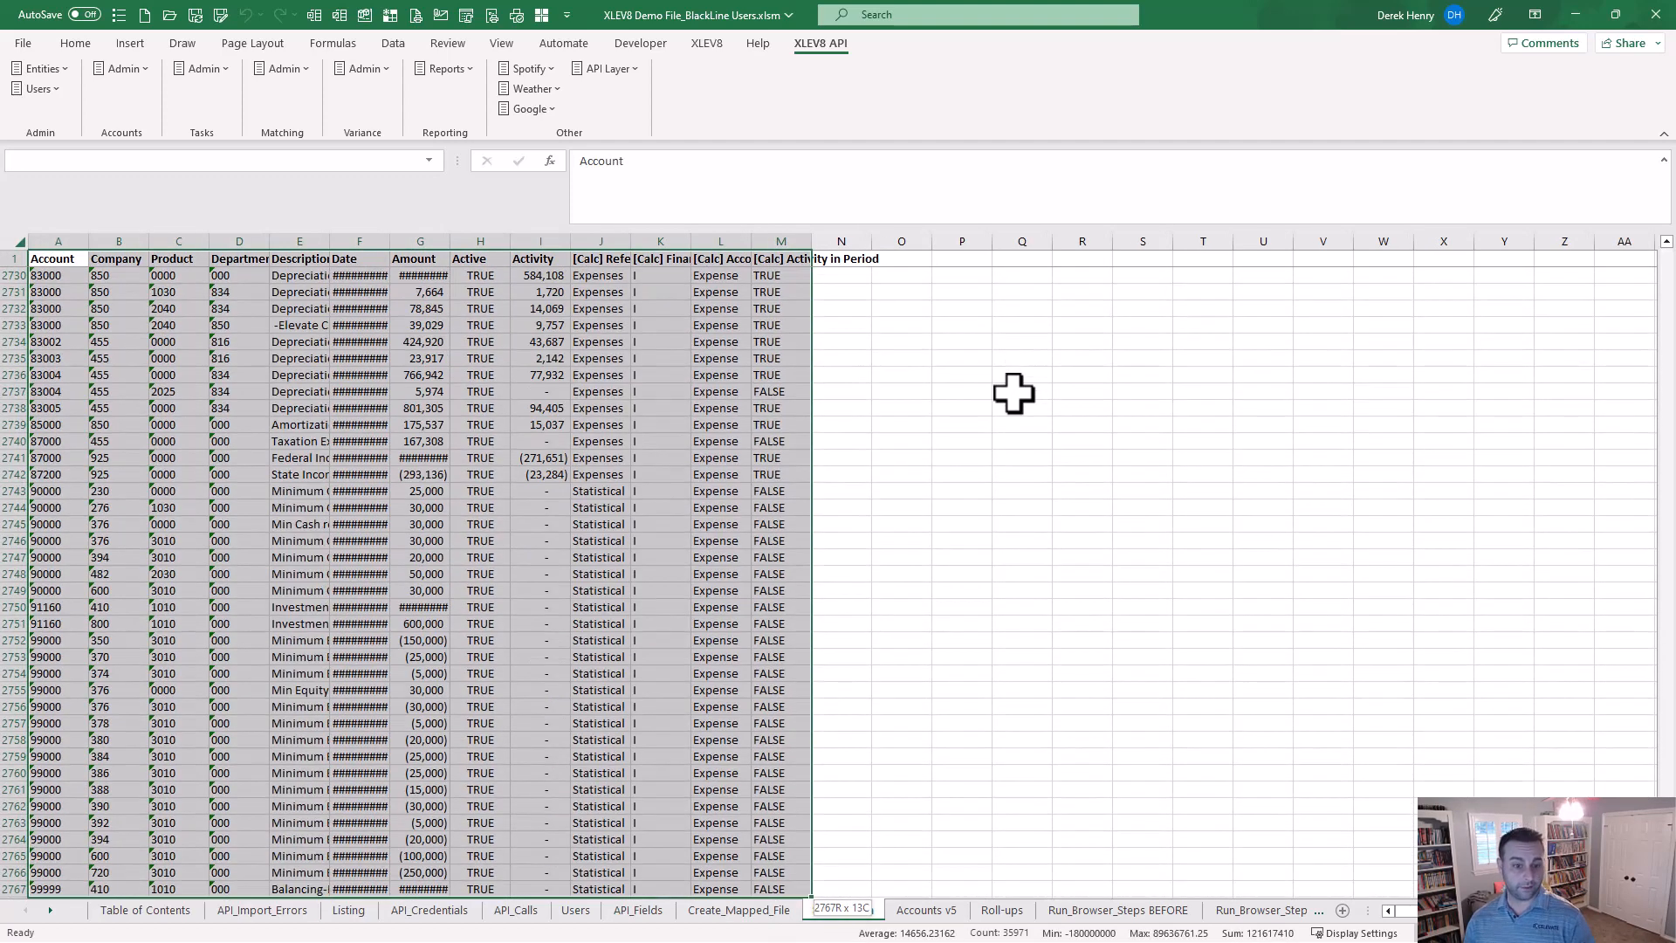
pyautogui.hotkey('ctrl', 'shift', 'm')
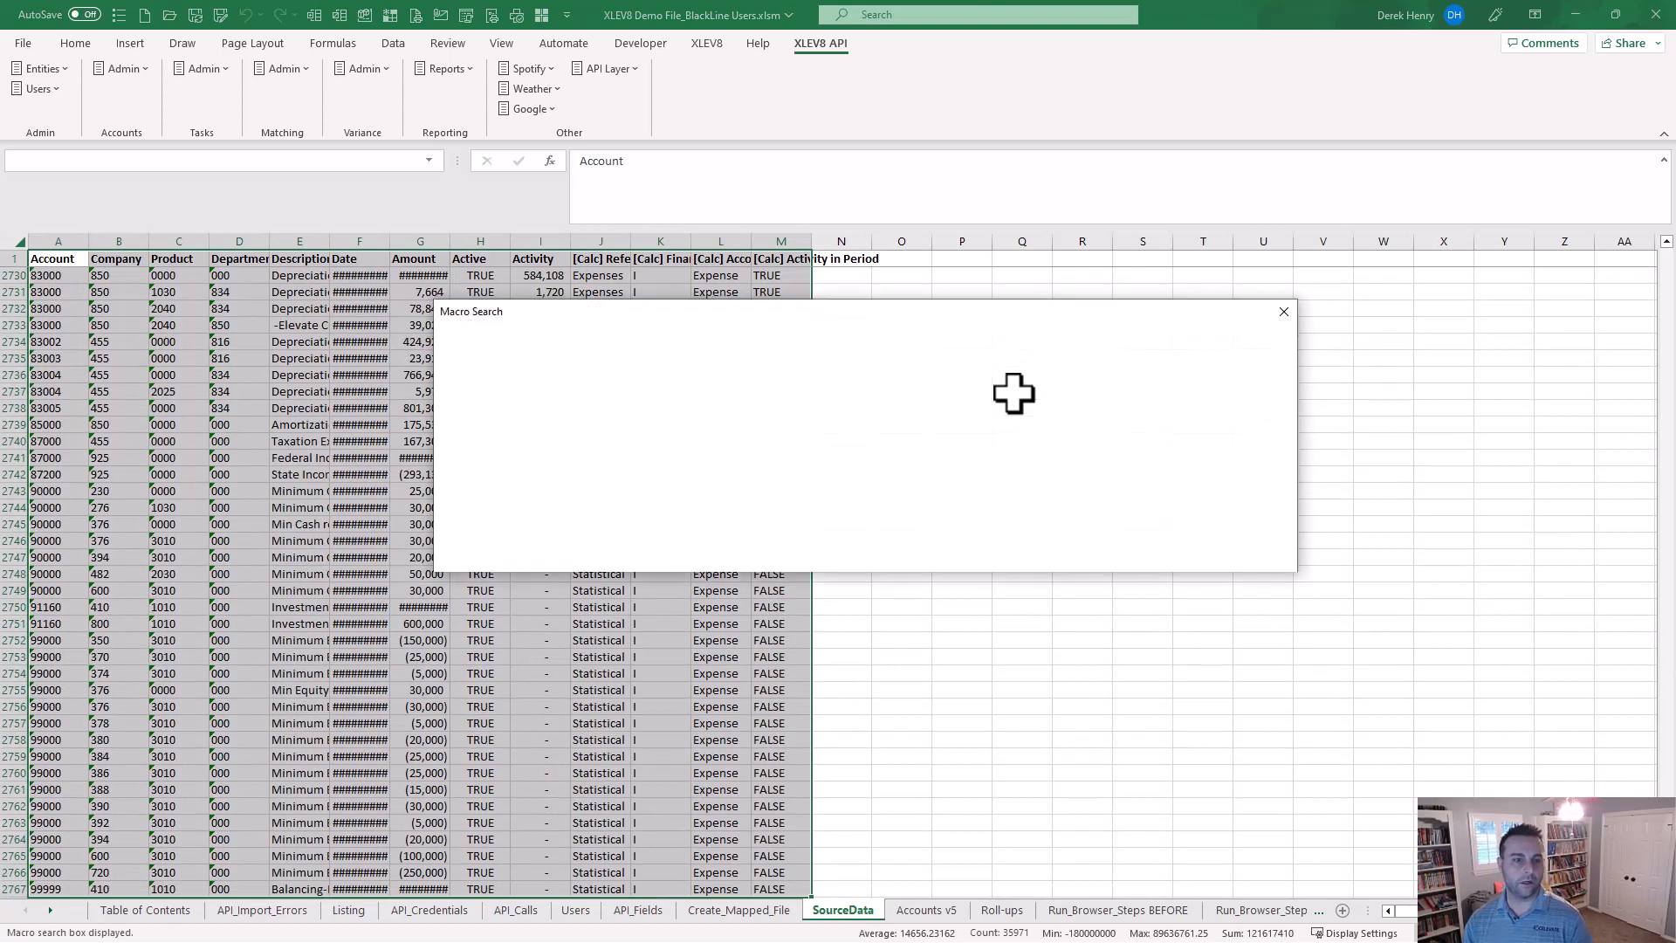
pyautogui.write('max')
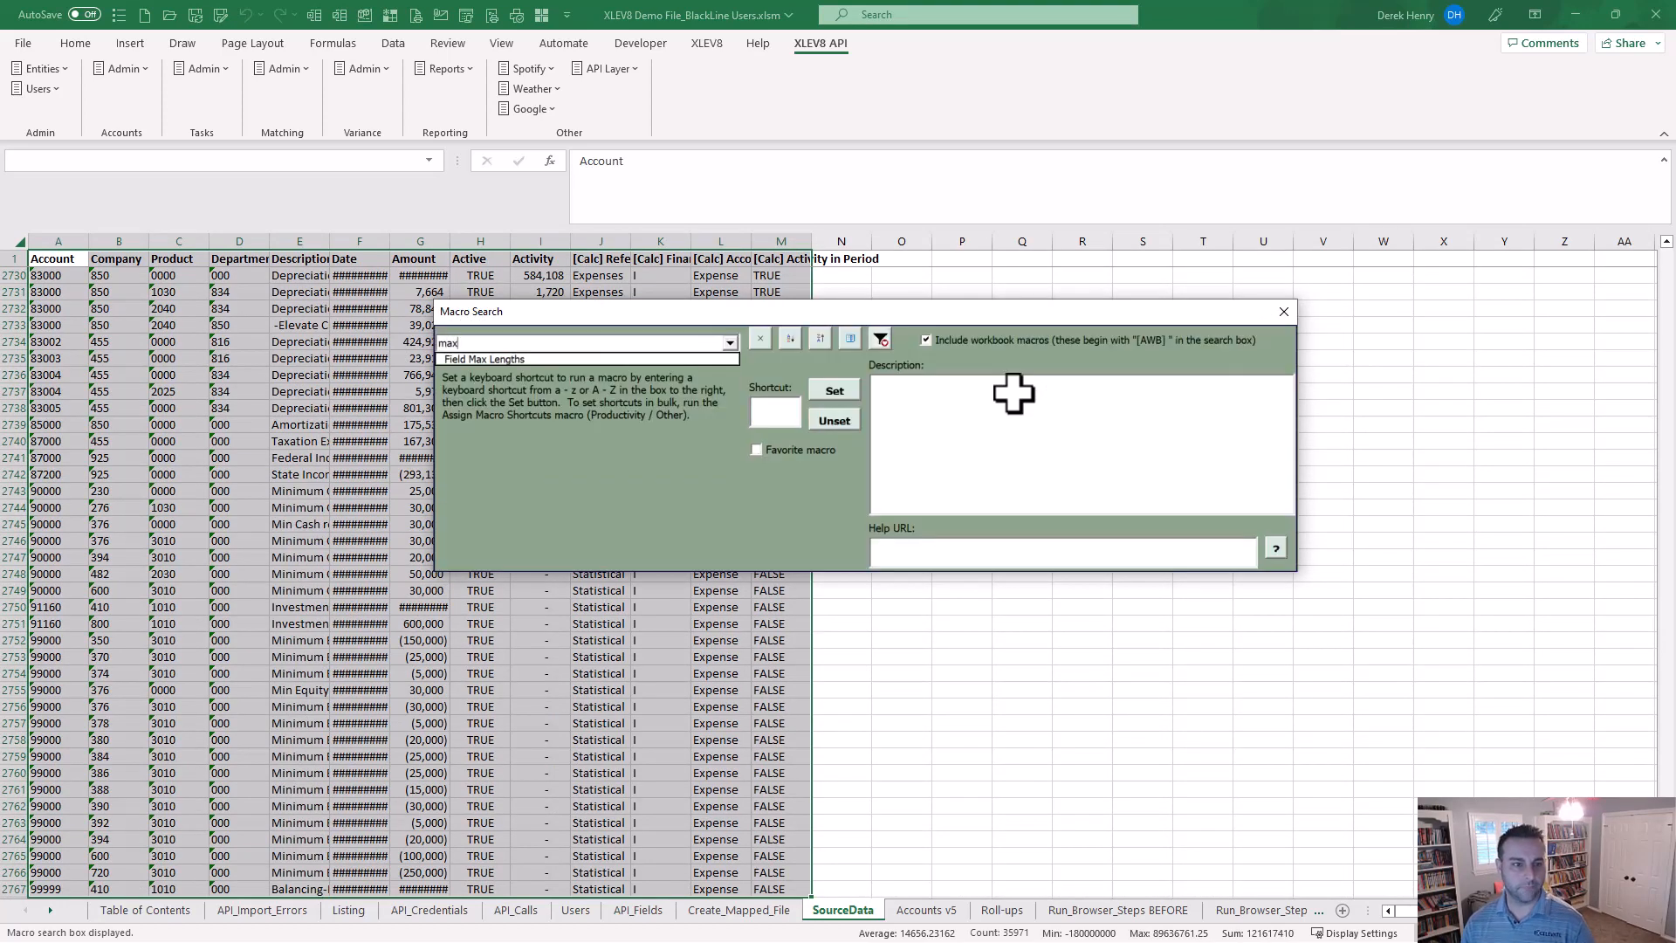
pyautogui.press('Down')
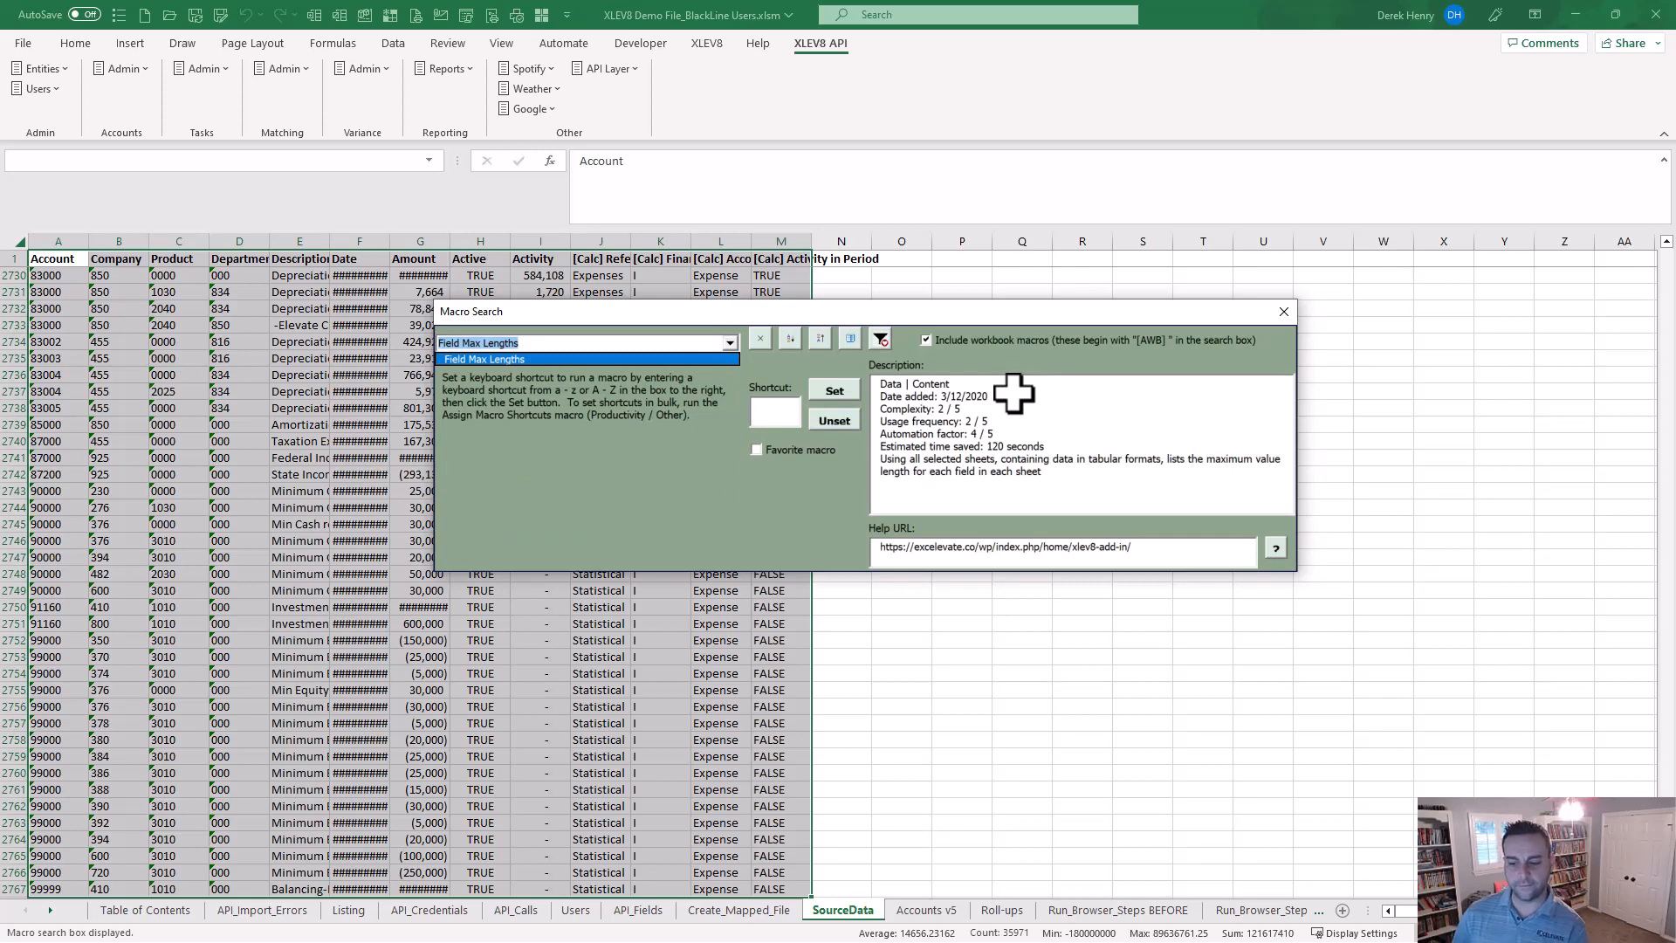
pyautogui.press('Return')
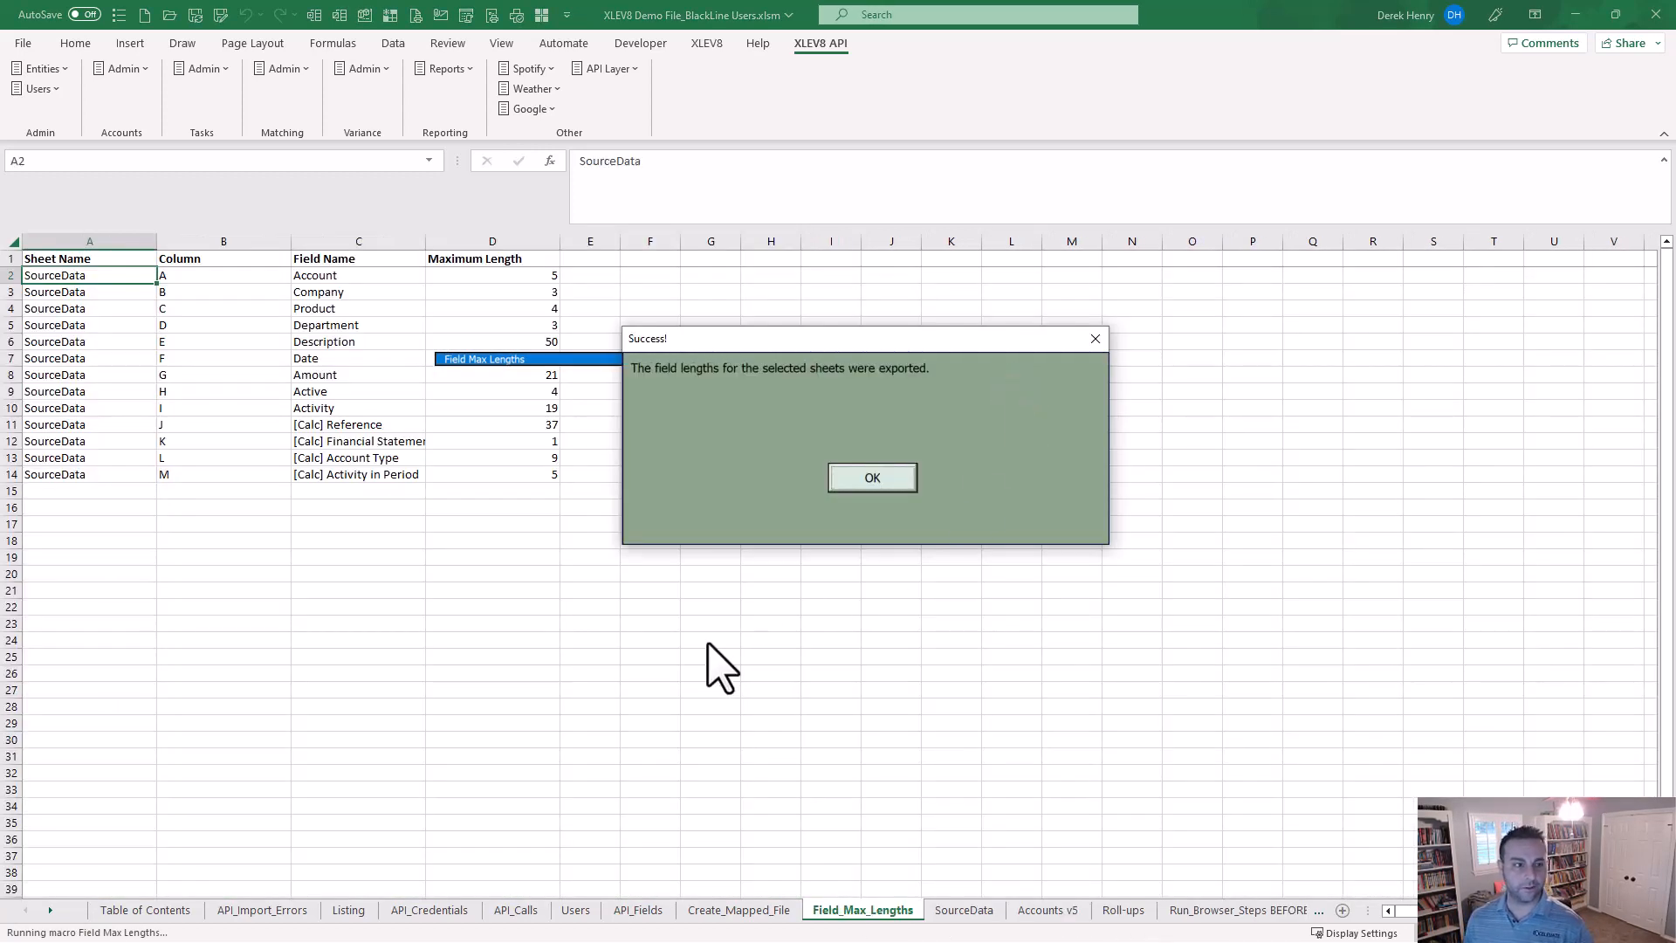
pyautogui.click(873, 477)
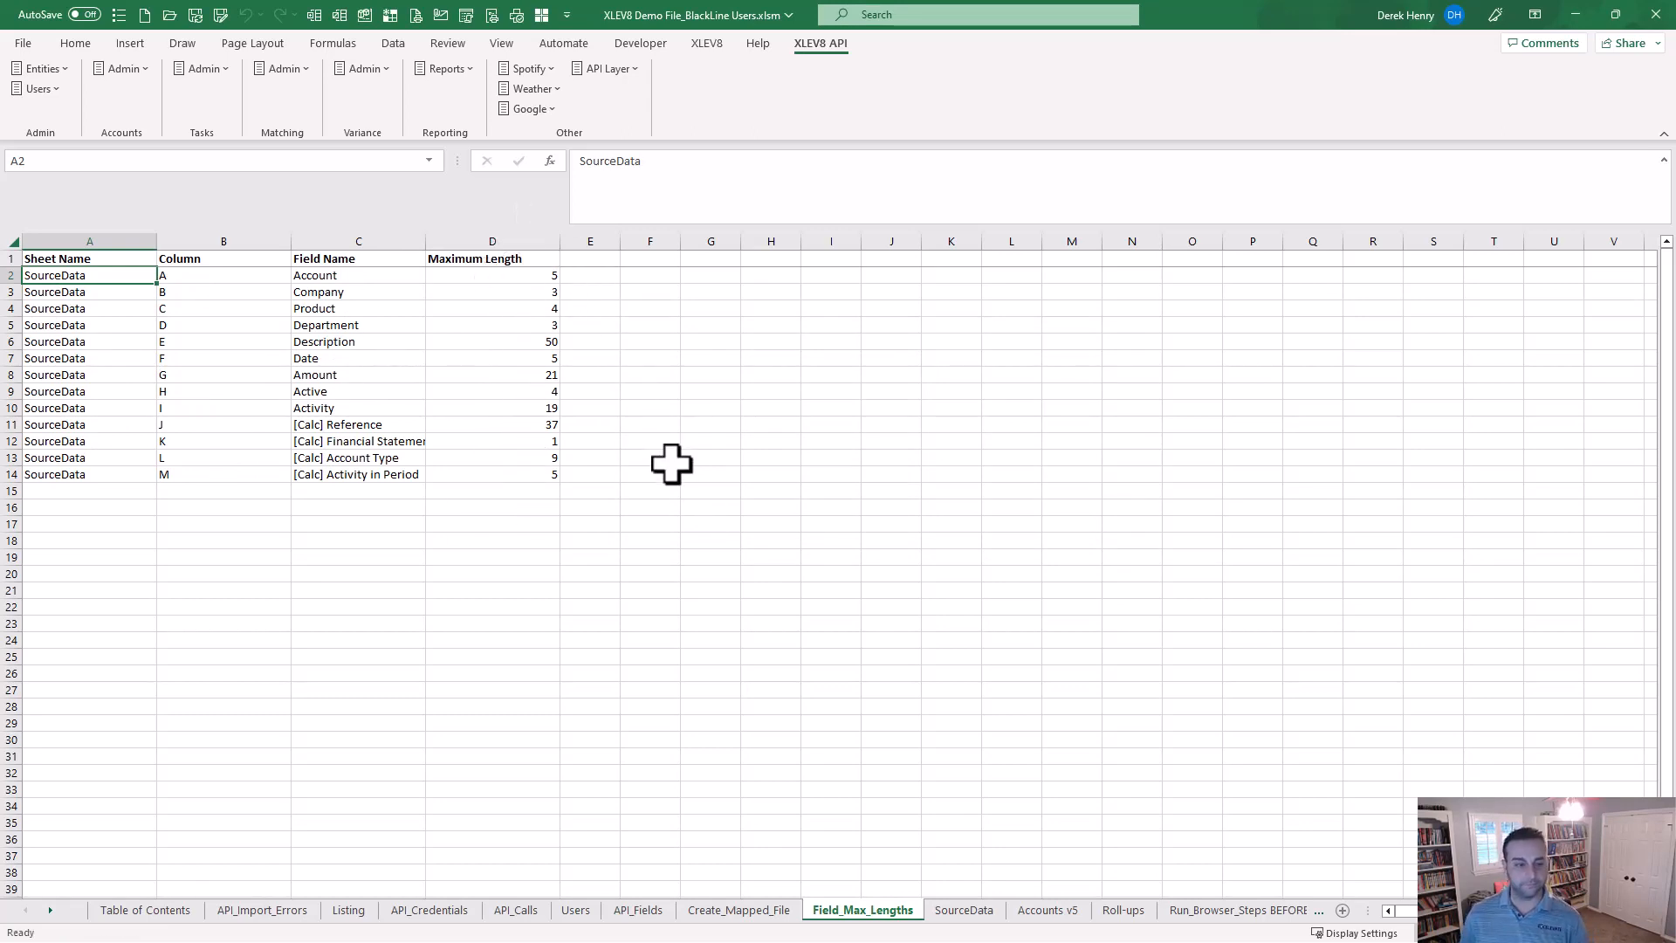
# Return to the Listing sheet and select Search Recent Files, finishing on blank cell L18
pyautogui.click(343, 908)
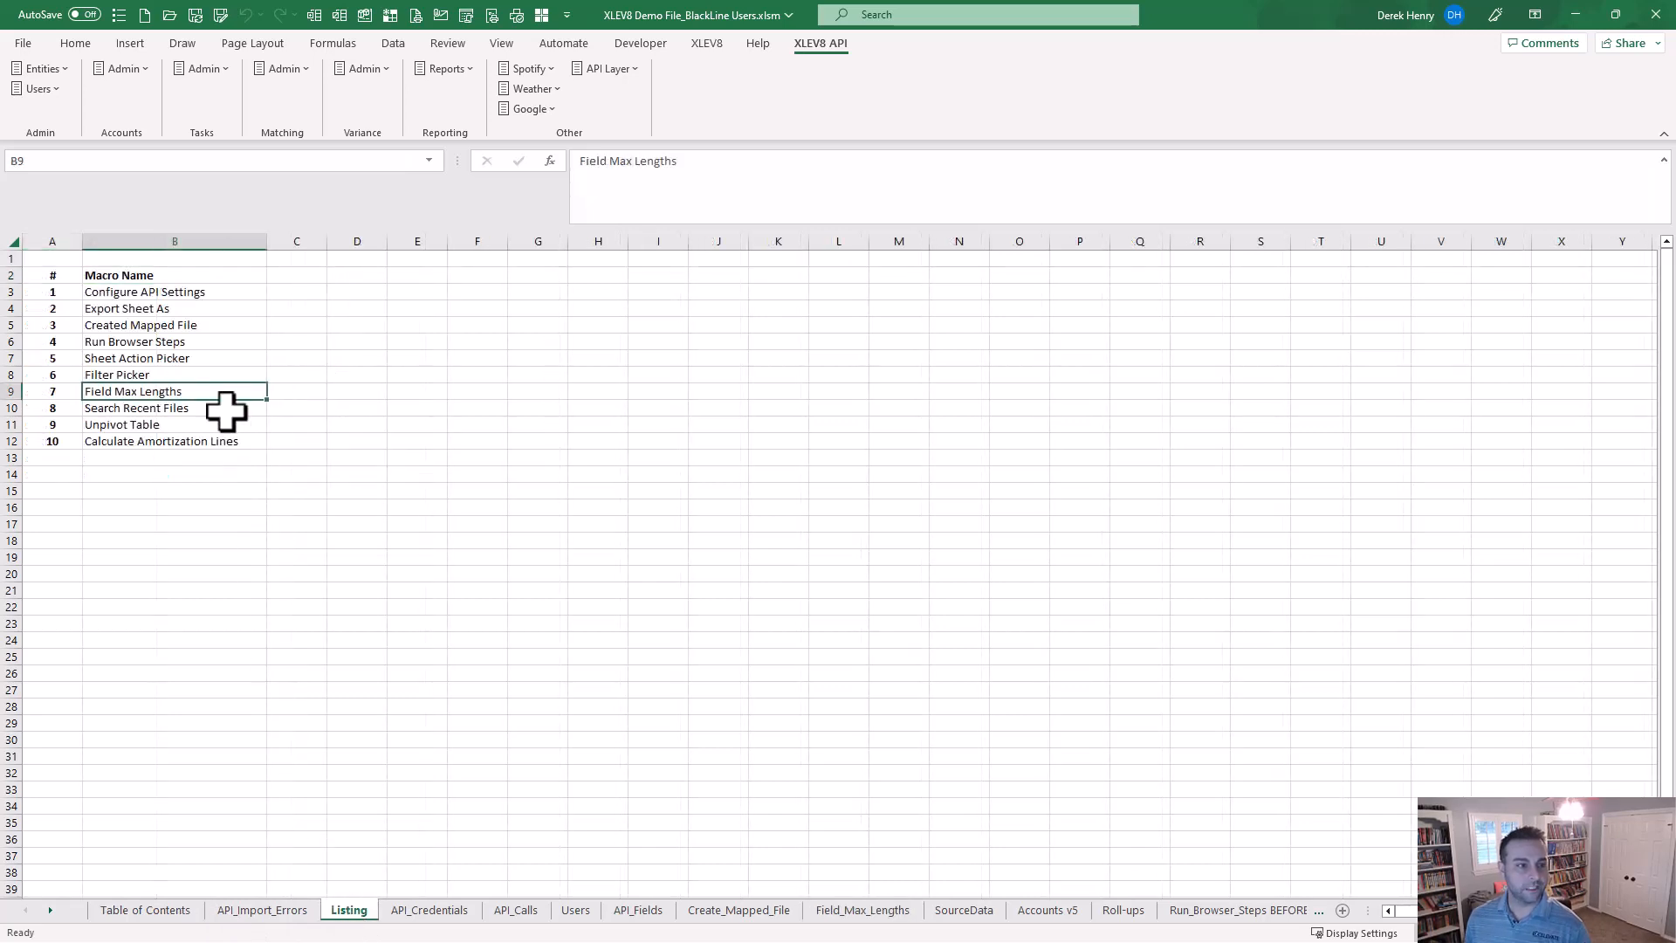
pyautogui.click(169, 414)
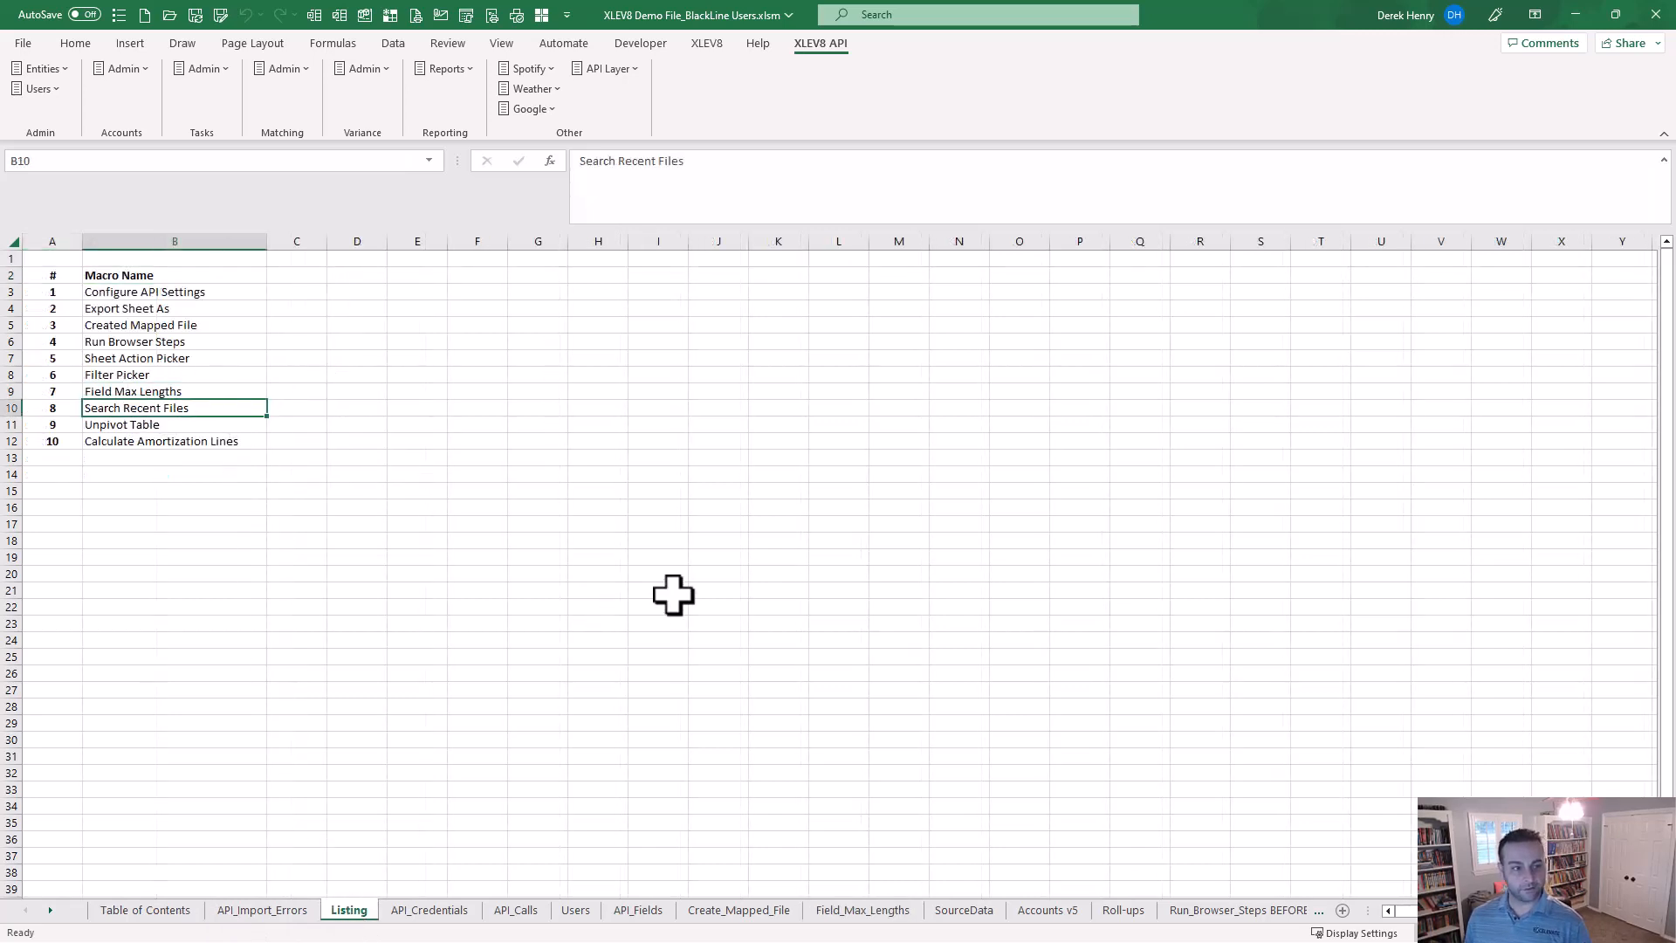
pyautogui.click(941, 620)
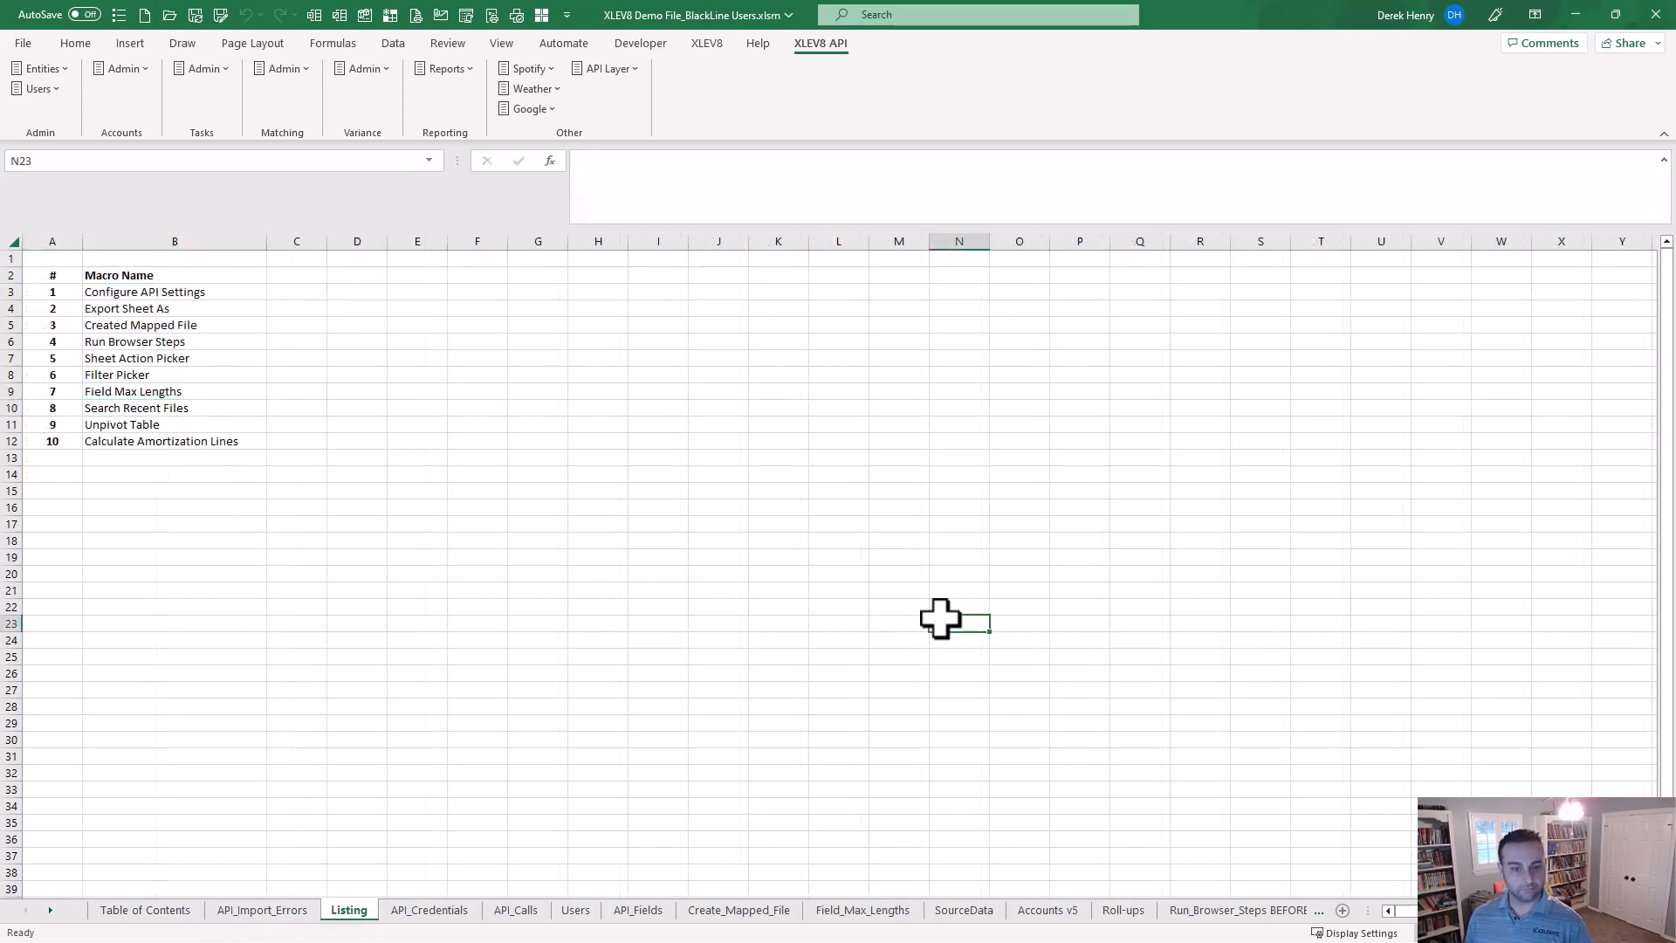
pyautogui.click(838, 542)
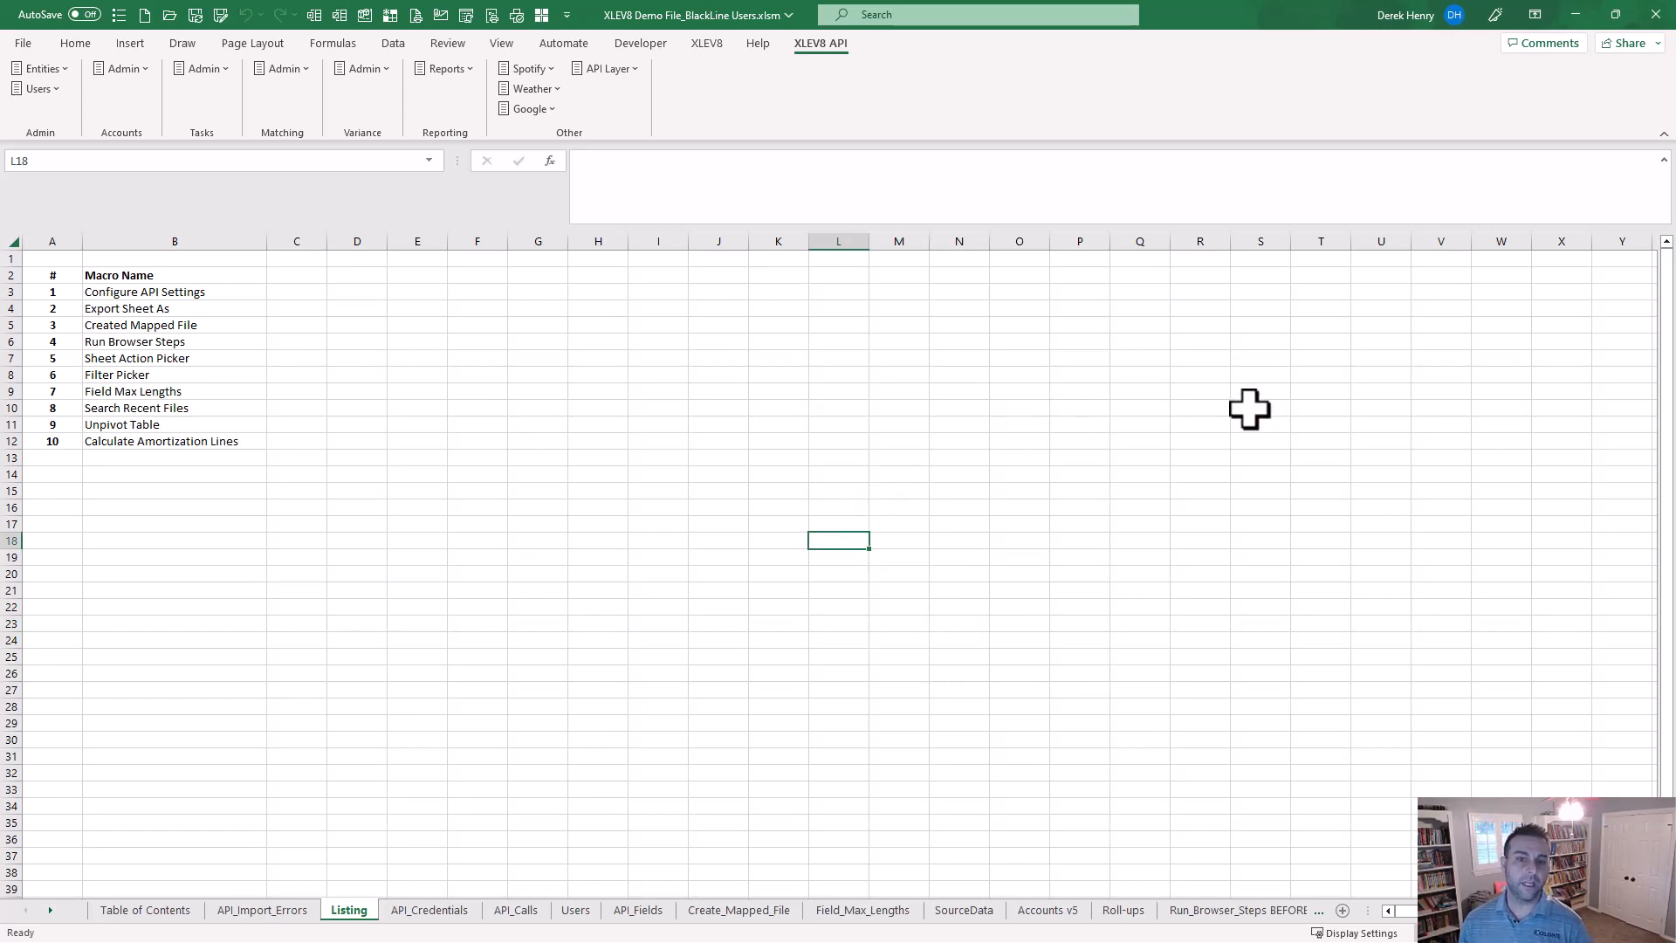
# Search the recent files for "impor" and close the Recent File Search dialog
pyautogui.hotkey('ctrl', 'shift', 'r')
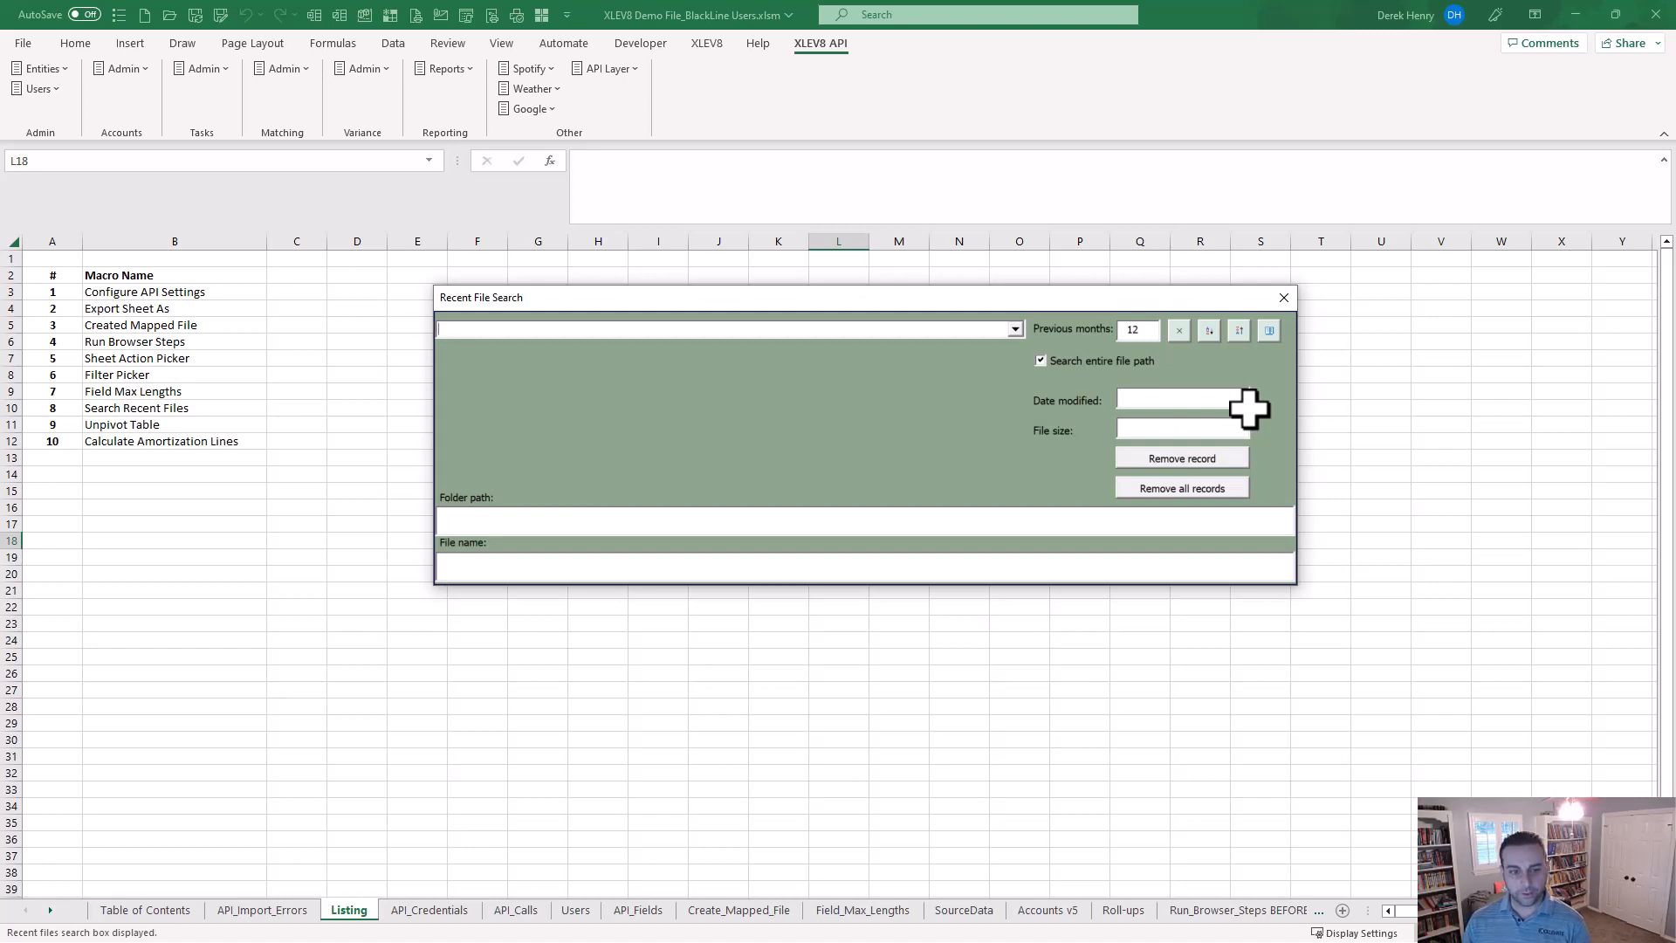
pyautogui.write('impor')
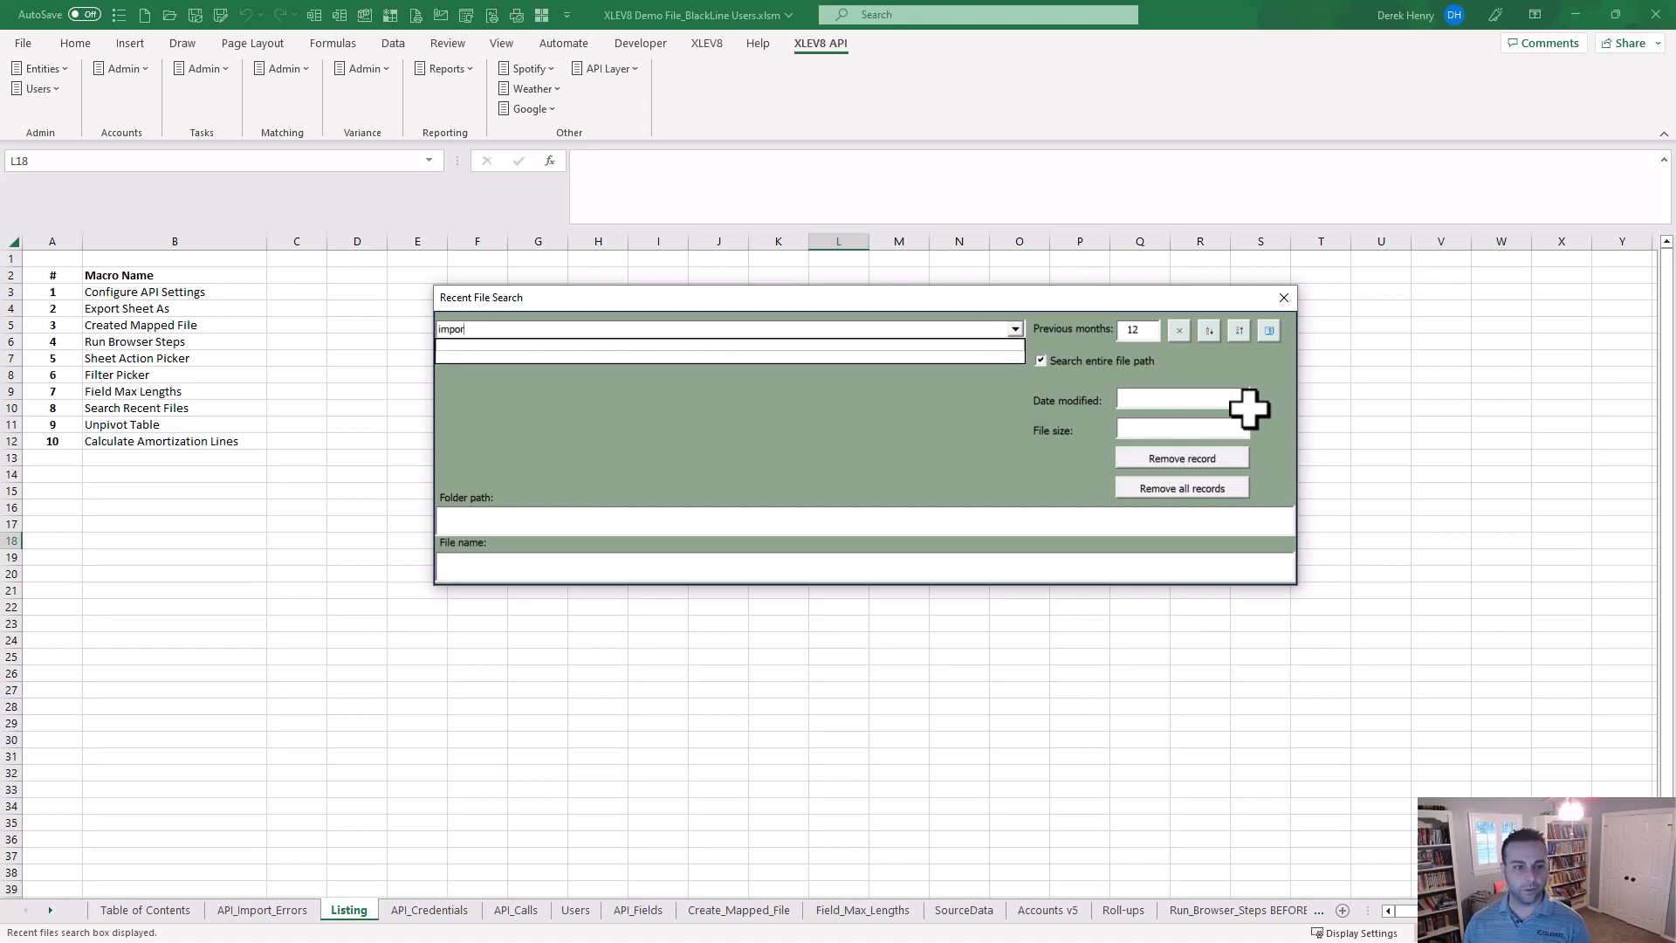
pyautogui.press('Escape')
pyautogui.press('Escape')
pyautogui.press('Escape')
pyautogui.press('Escape')
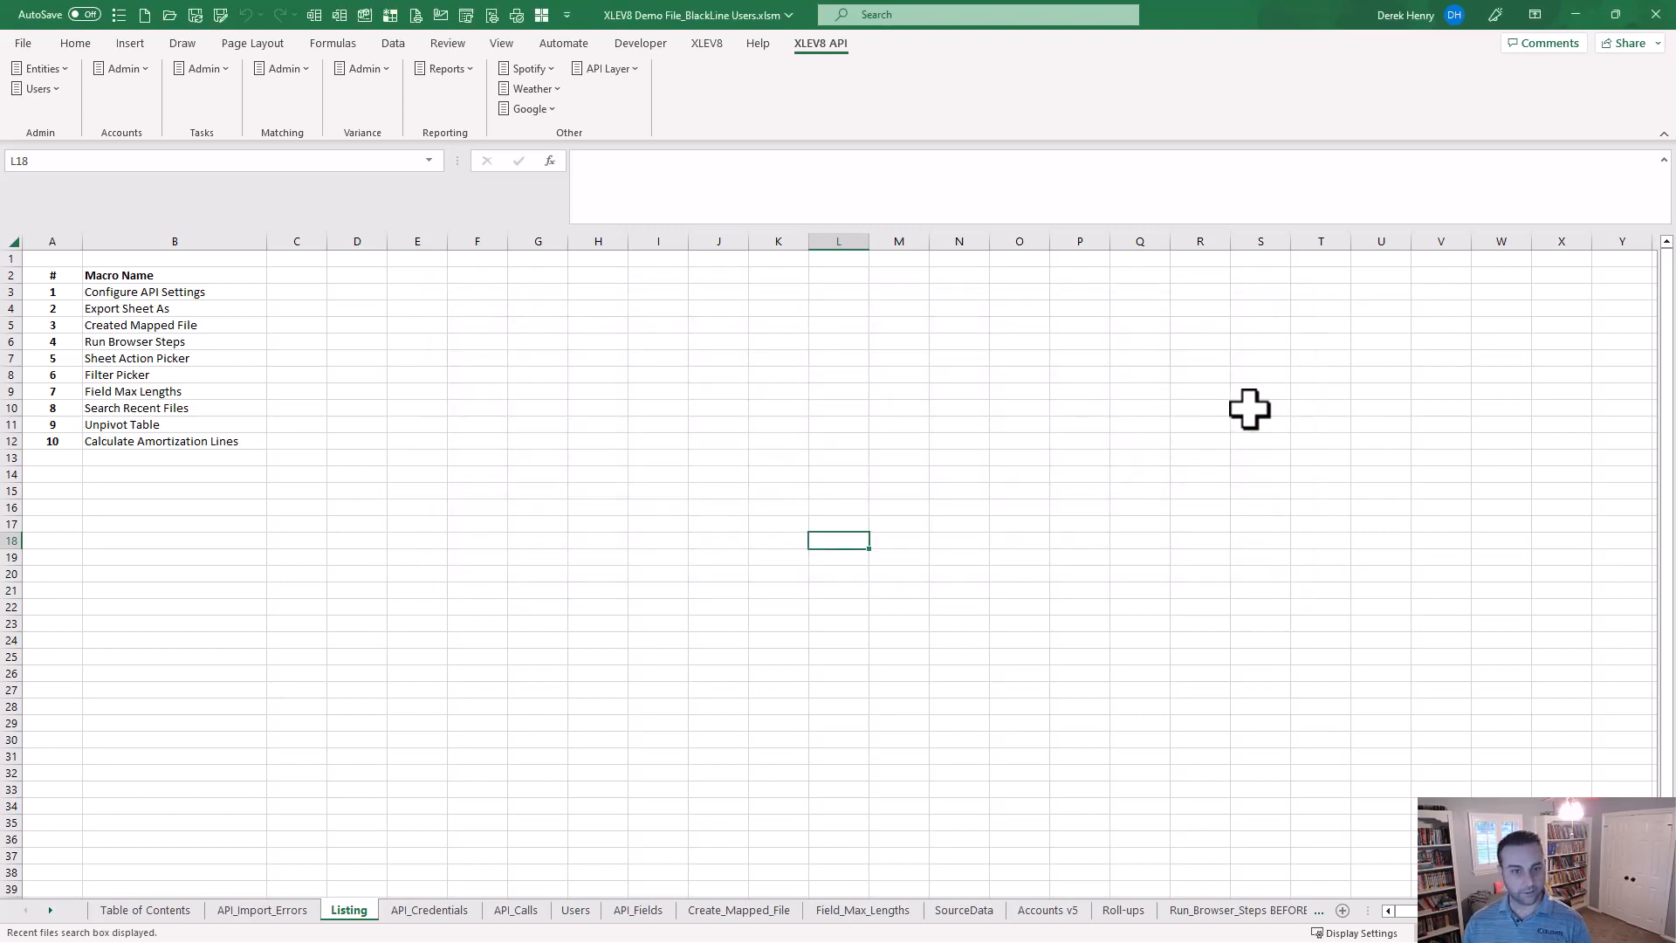
# Search the recent files for "impo", highlight the AISD school schedule import file, and clear the search
pyautogui.hotkey('ctrl', 'shift', 'r')
pyautogui.write('impo0rt')
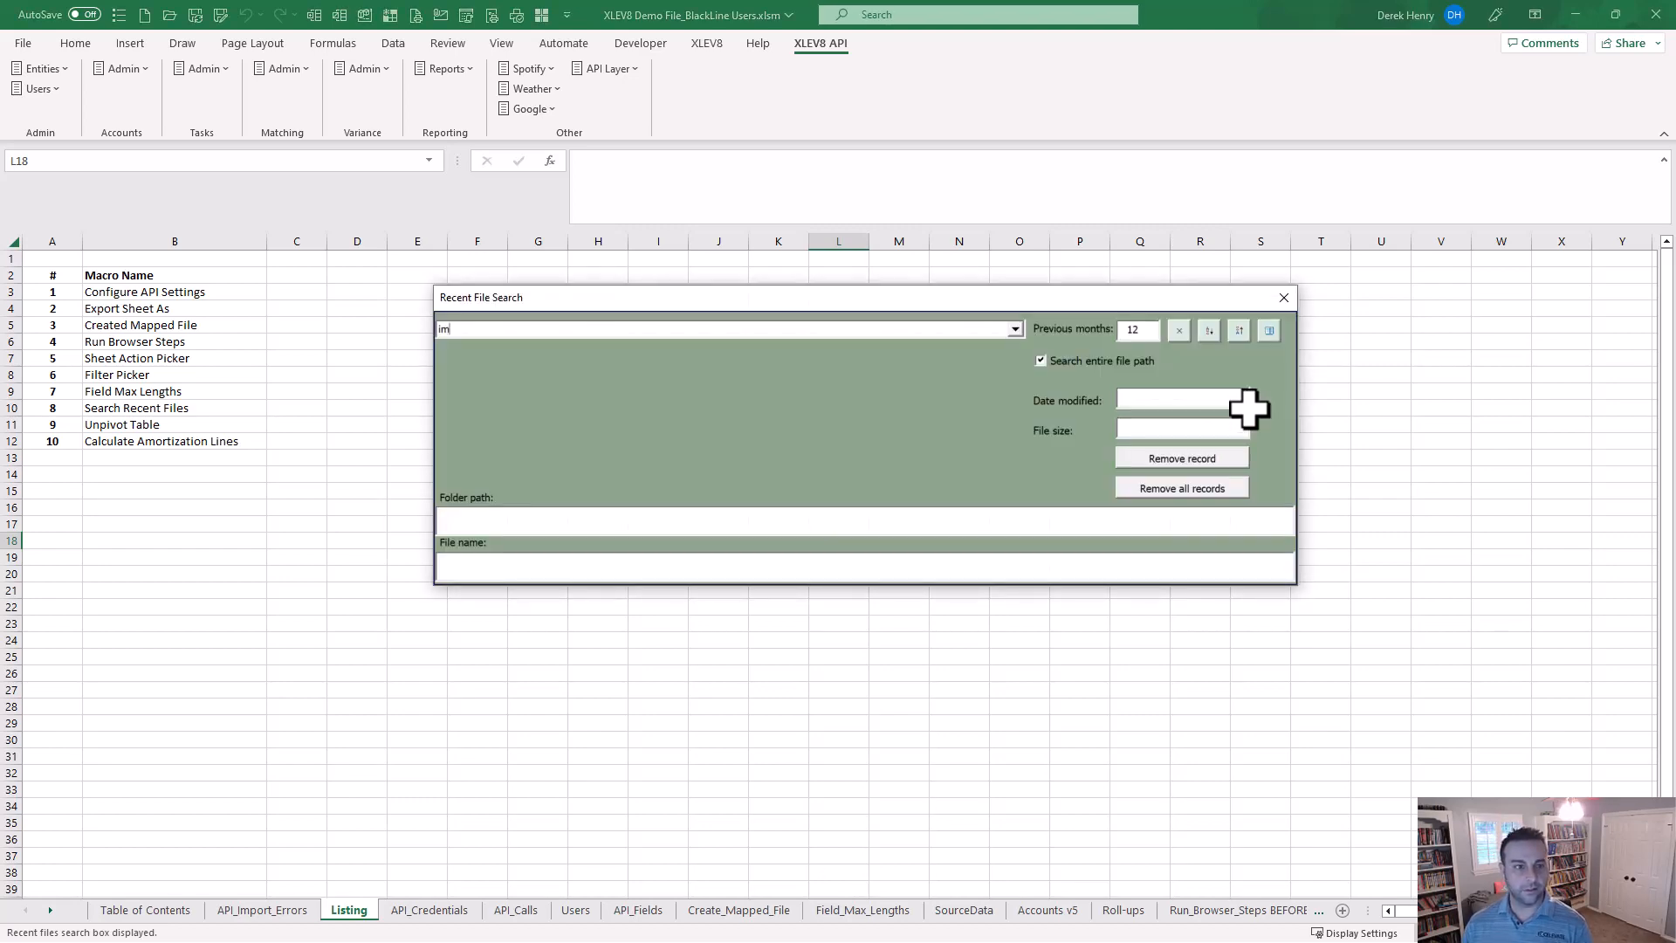
pyautogui.press('BackSpace')
pyautogui.press('BackSpace')
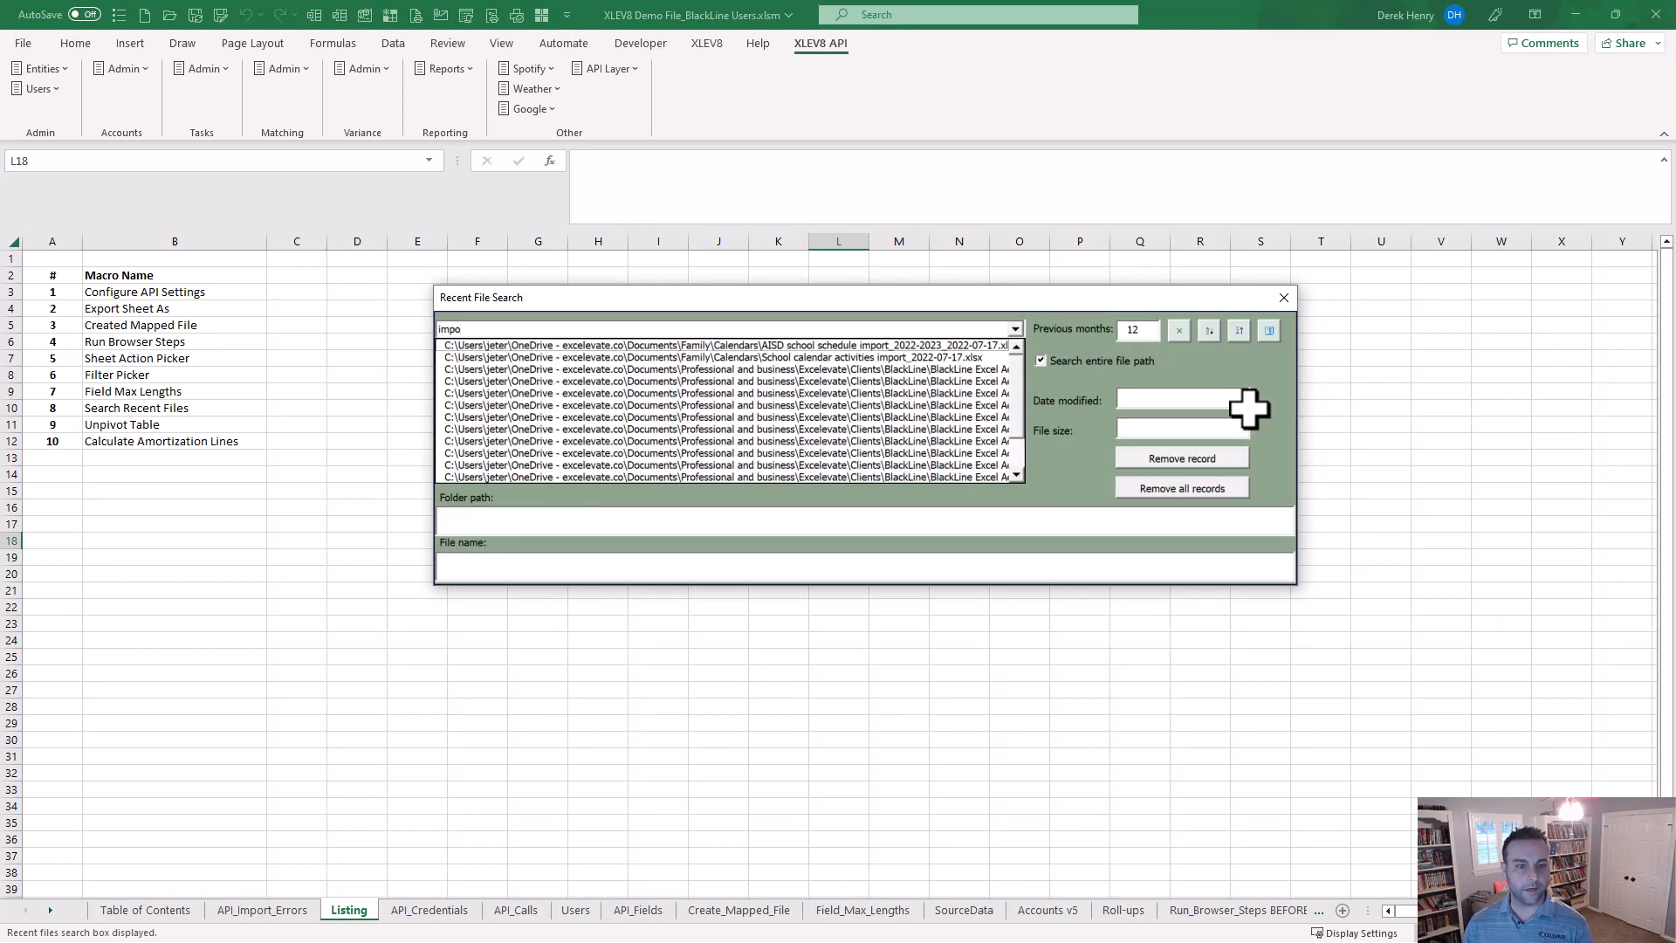
pyautogui.press('Down')
pyautogui.press('Down')
pyautogui.press('Up')
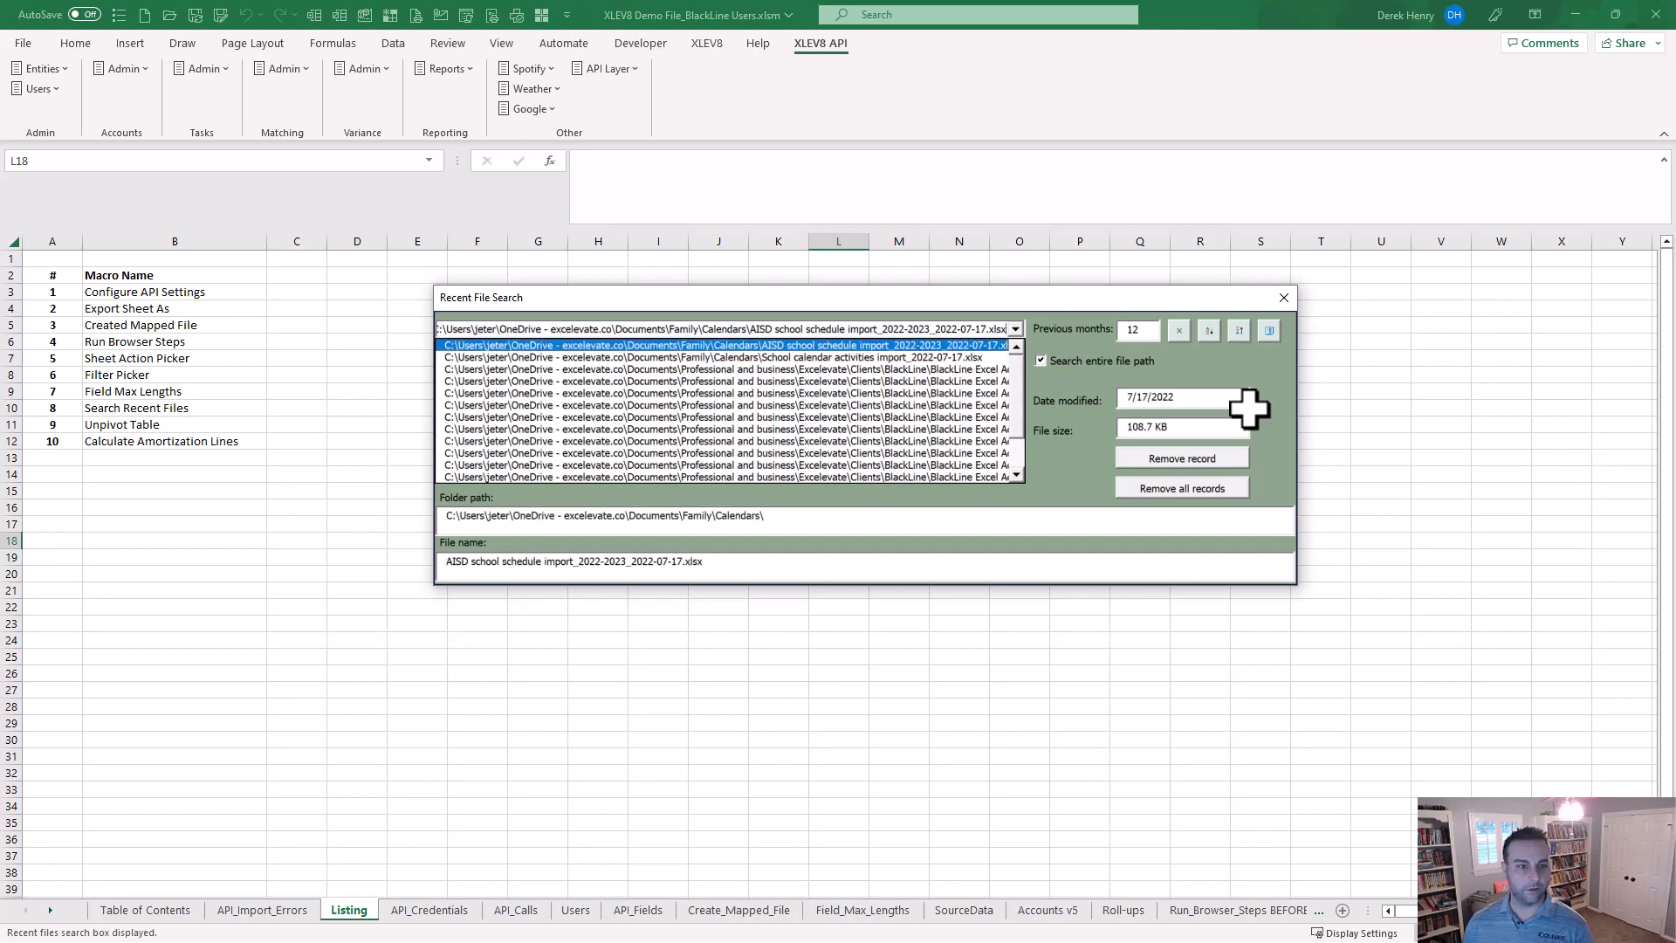
pyautogui.press('Escape')
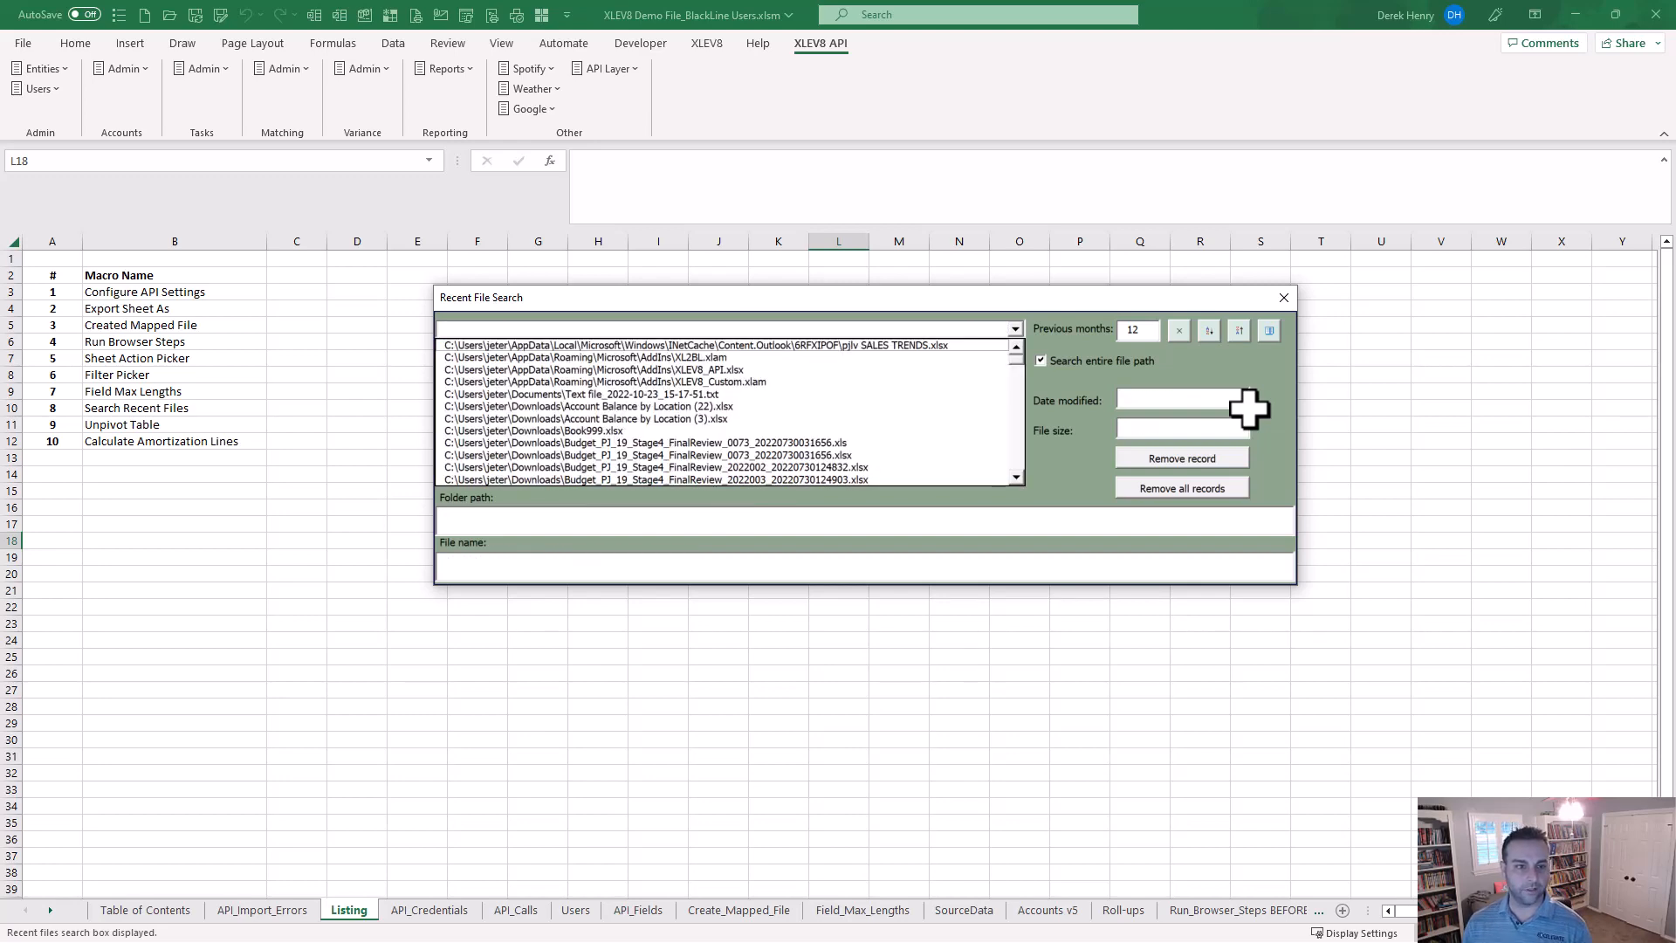
# Search the recent files for "bala", highlight Balance Sheet.xlsx in the Finance folder, and clear the search
pyautogui.write('bala')
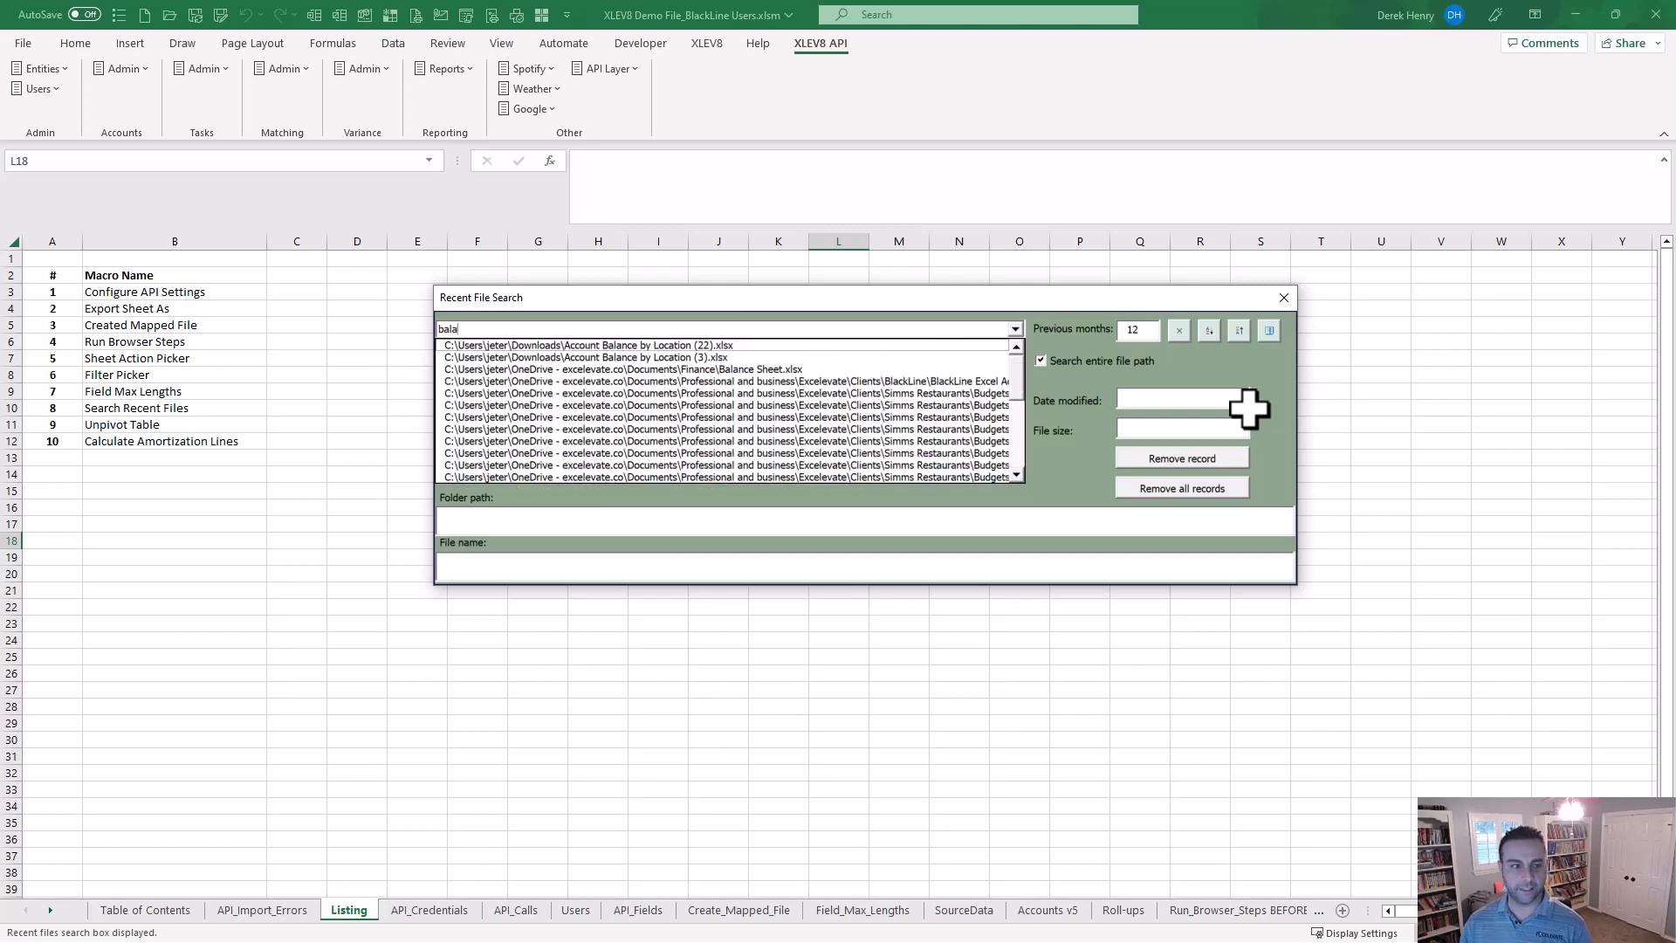
pyautogui.press('Down')
pyautogui.press('Down')
pyautogui.press('Down')
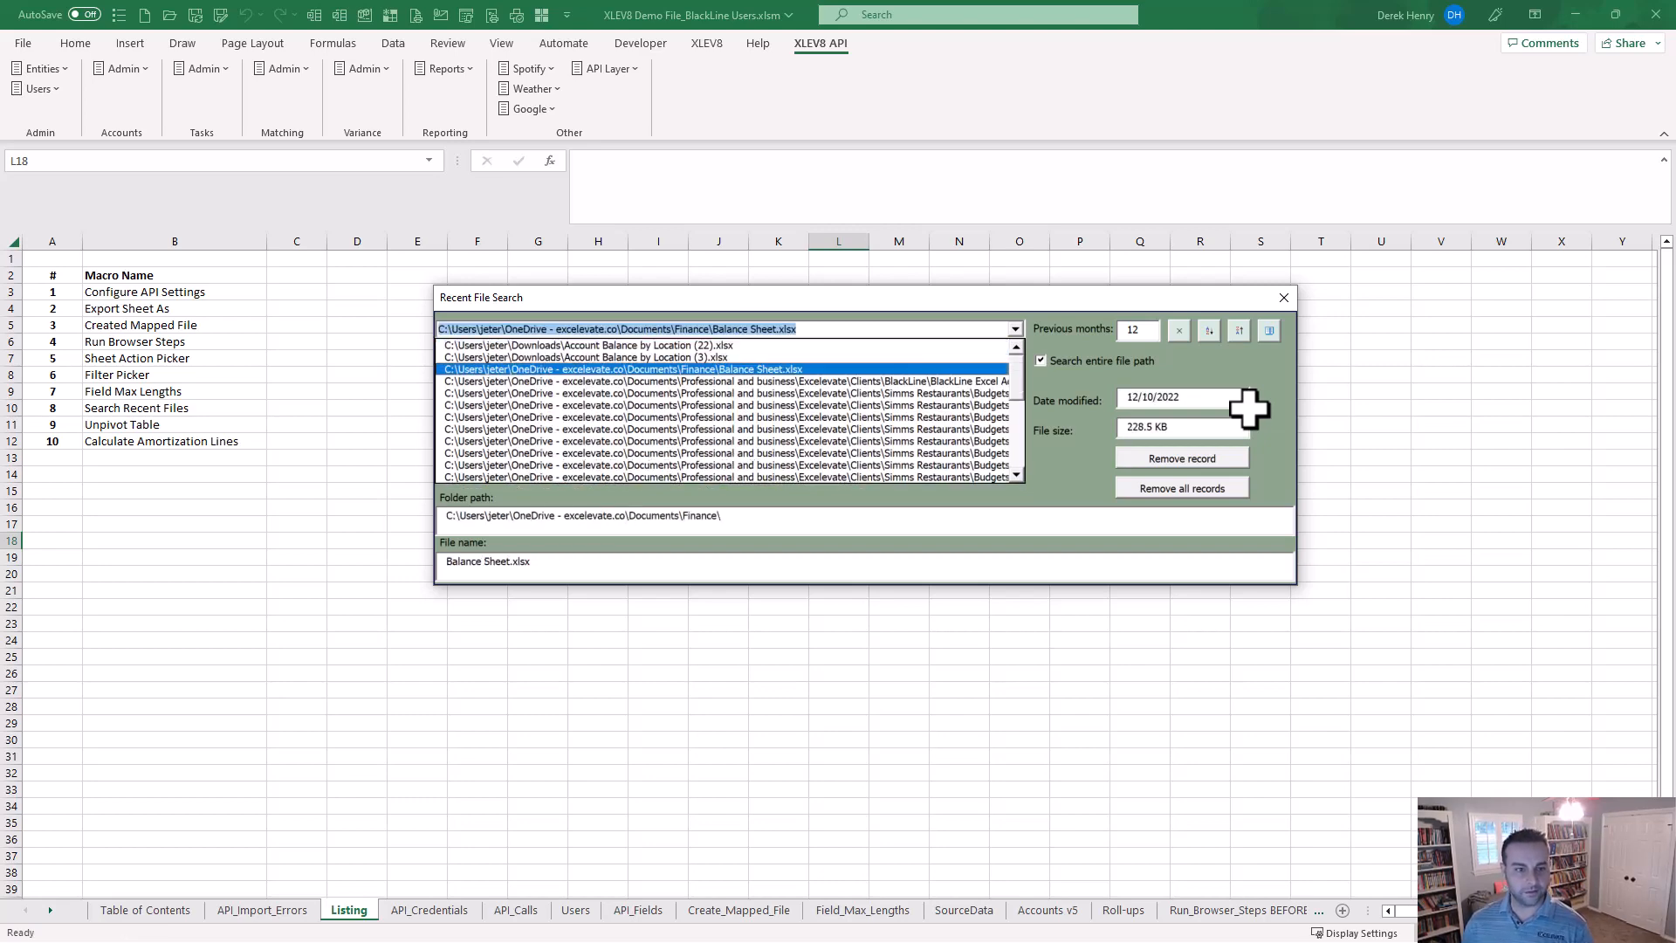
pyautogui.press('Escape')
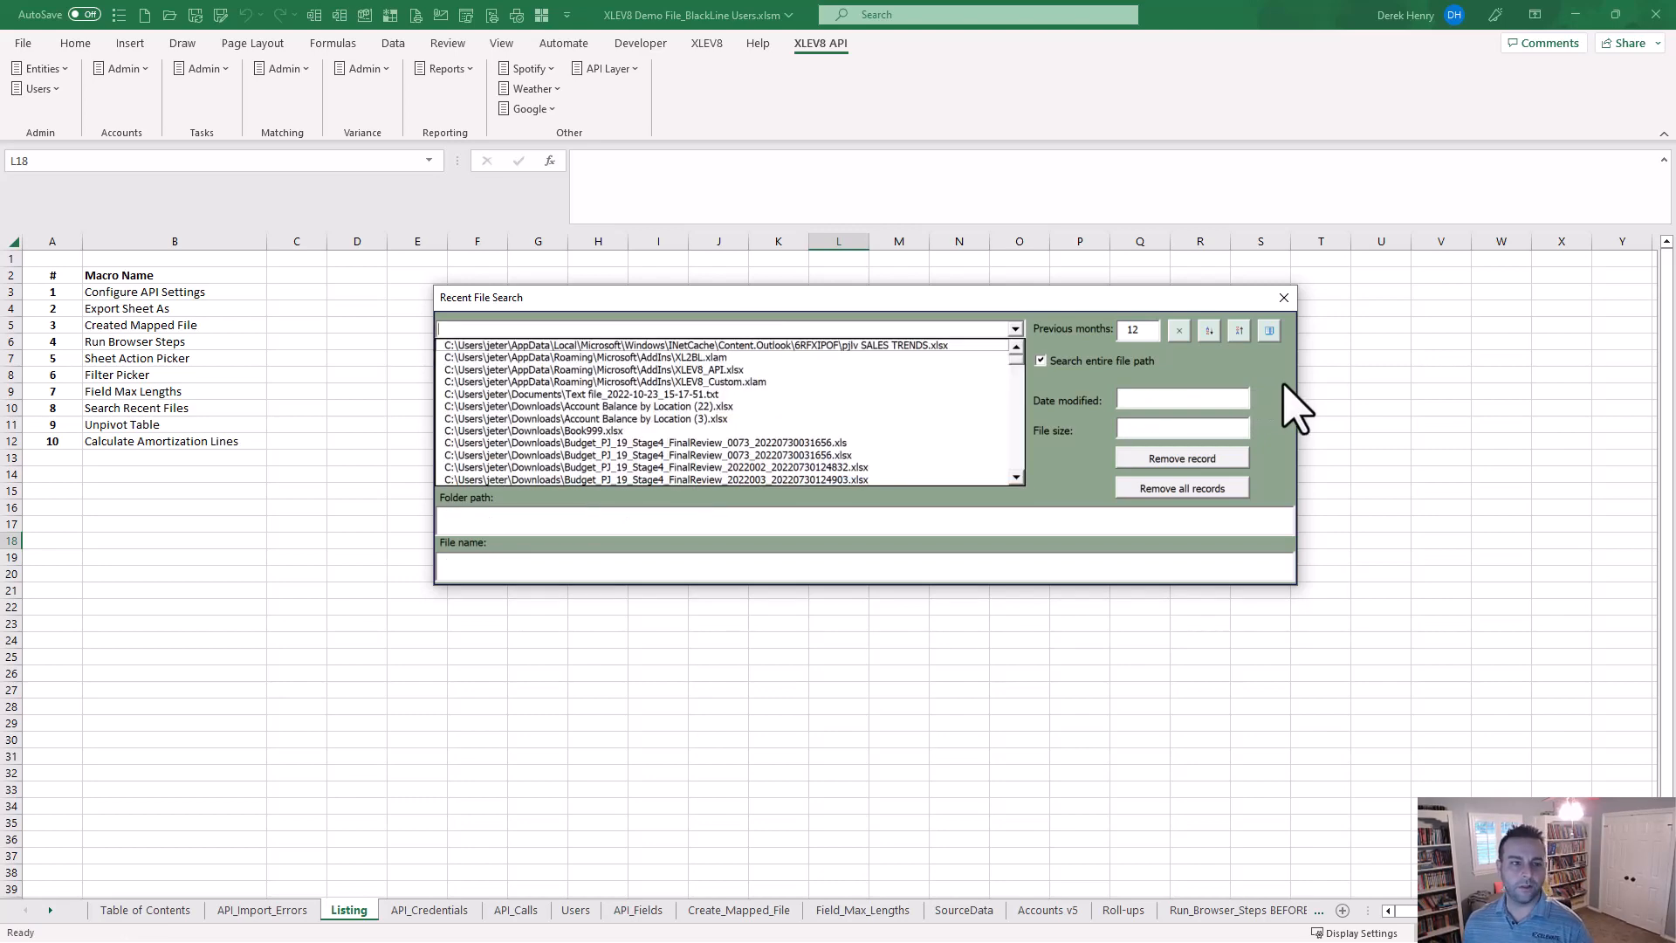
# Search recent files for "balance" by file name only, browse the Account Balance by Location matches, and close the Recent File Search dialog
pyautogui.click(1045, 365)
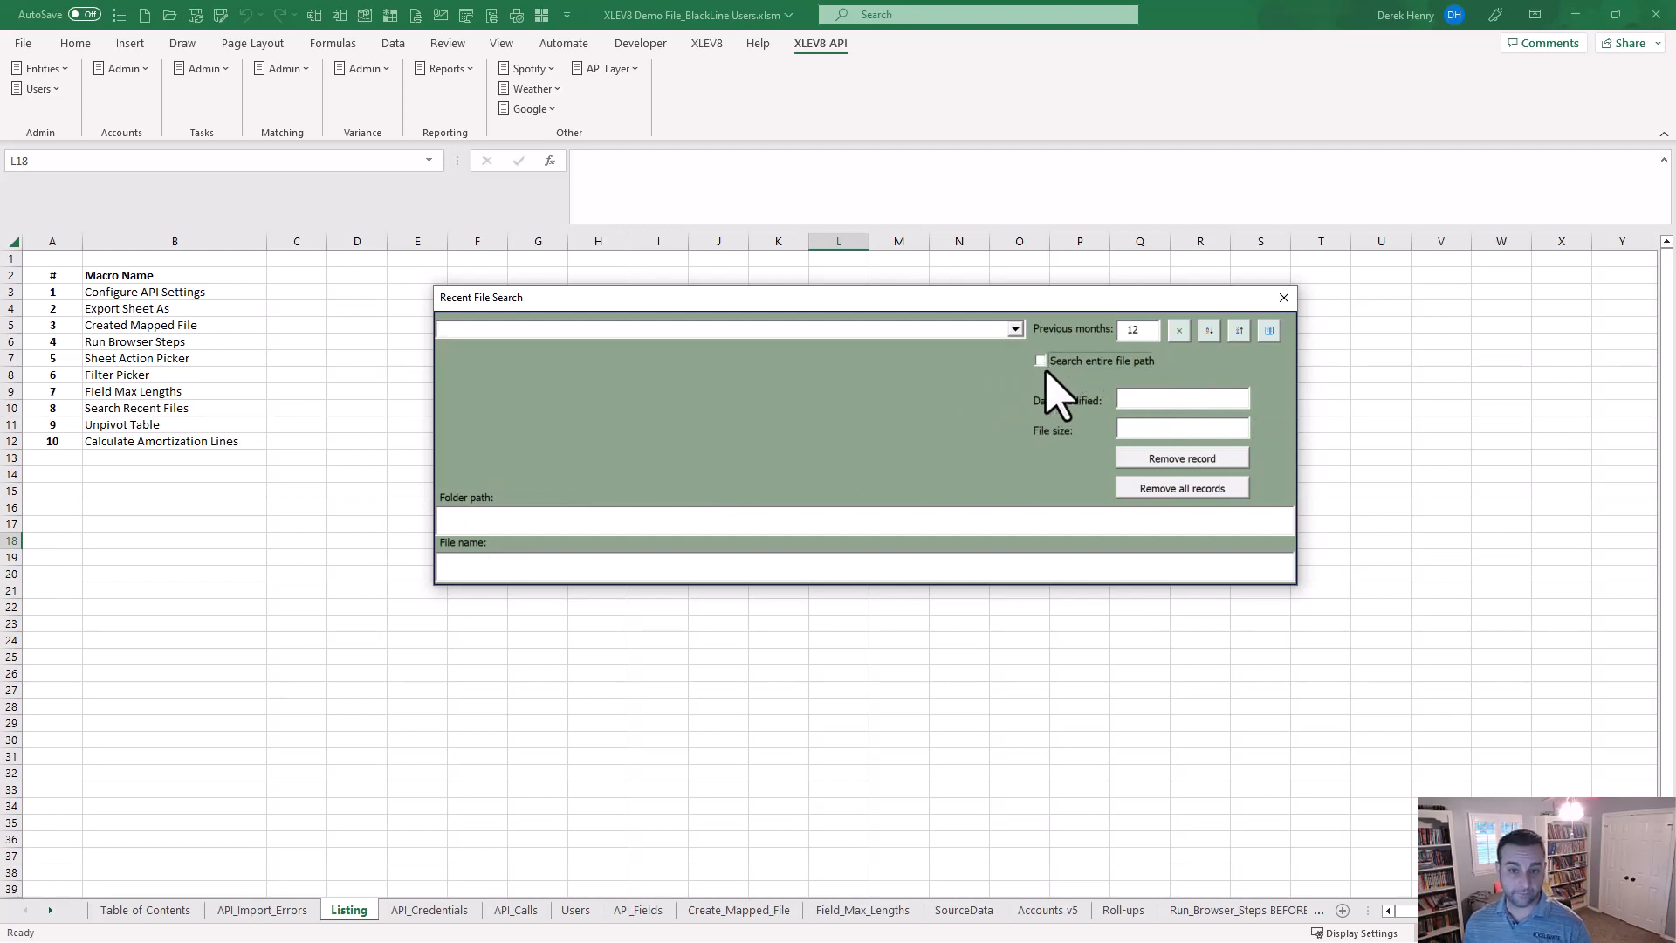
pyautogui.click(783, 336)
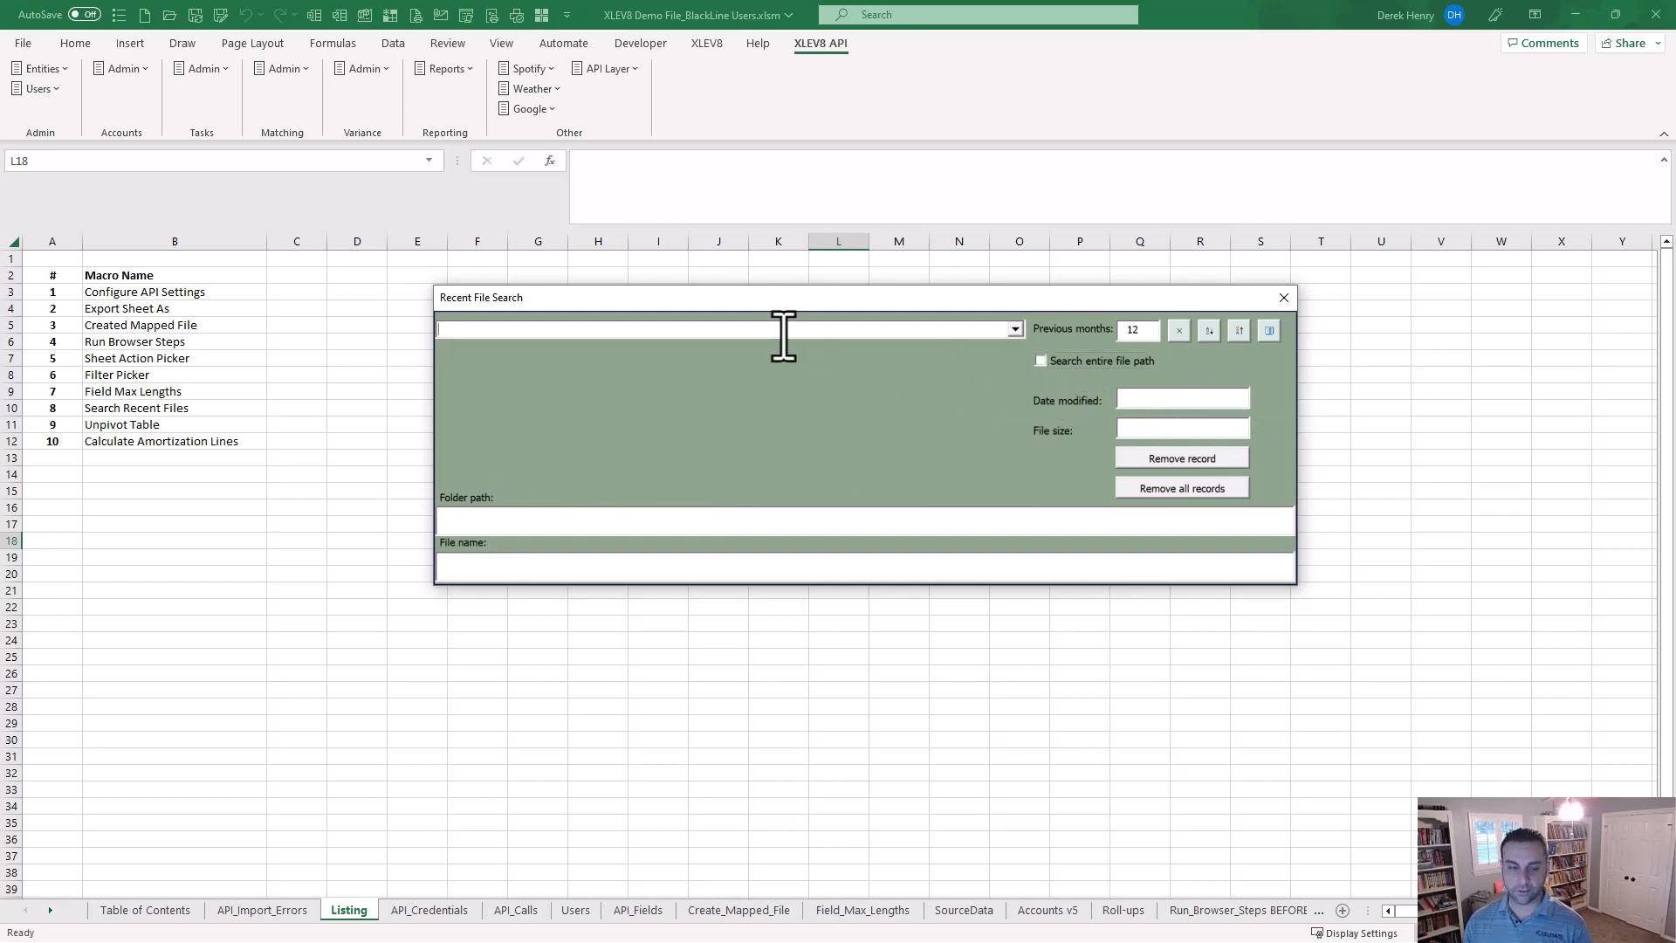
pyautogui.write('balance')
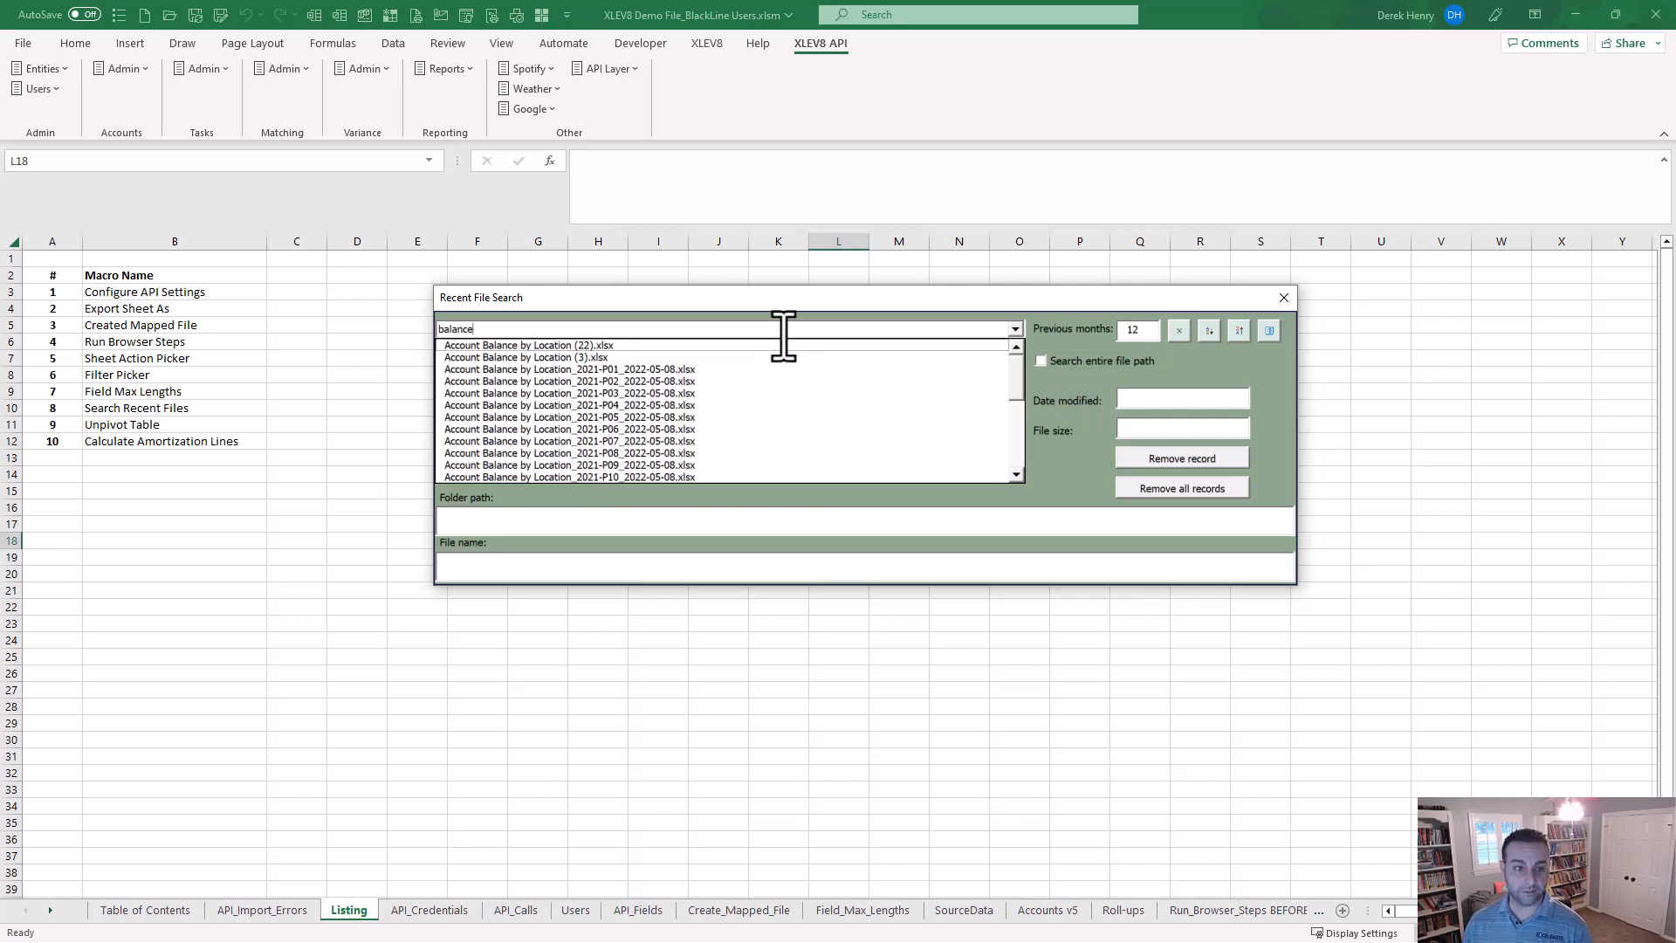
pyautogui.press('Down')
pyautogui.press('Down')
pyautogui.press('Down')
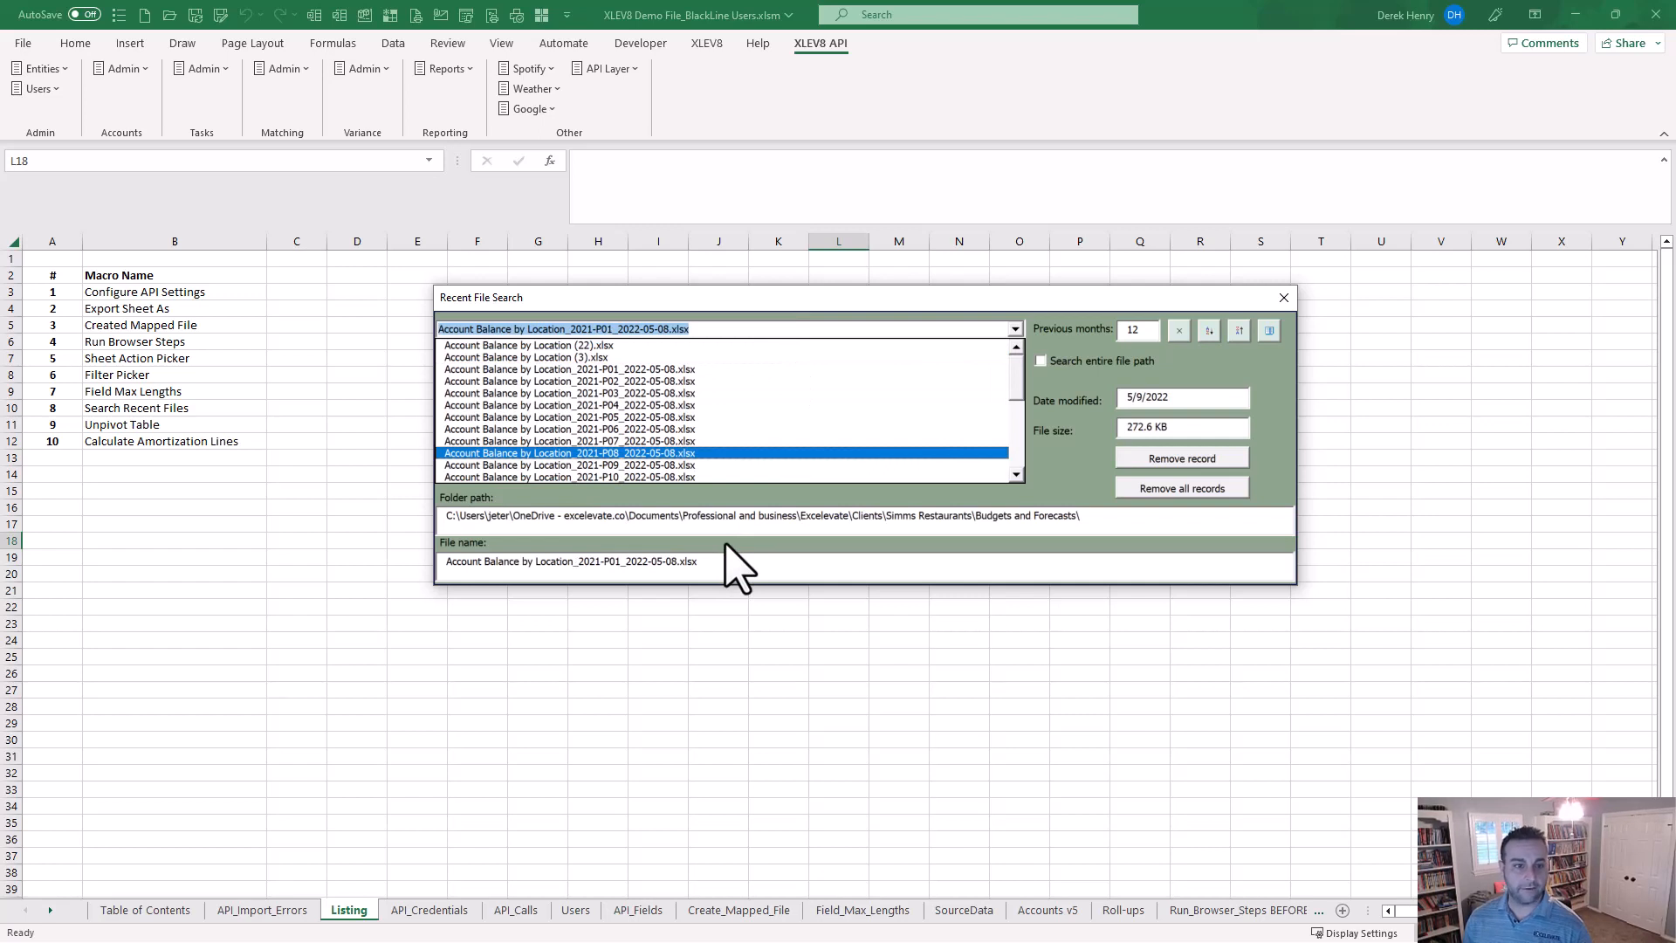
pyautogui.press('Up')
pyautogui.press('Up')
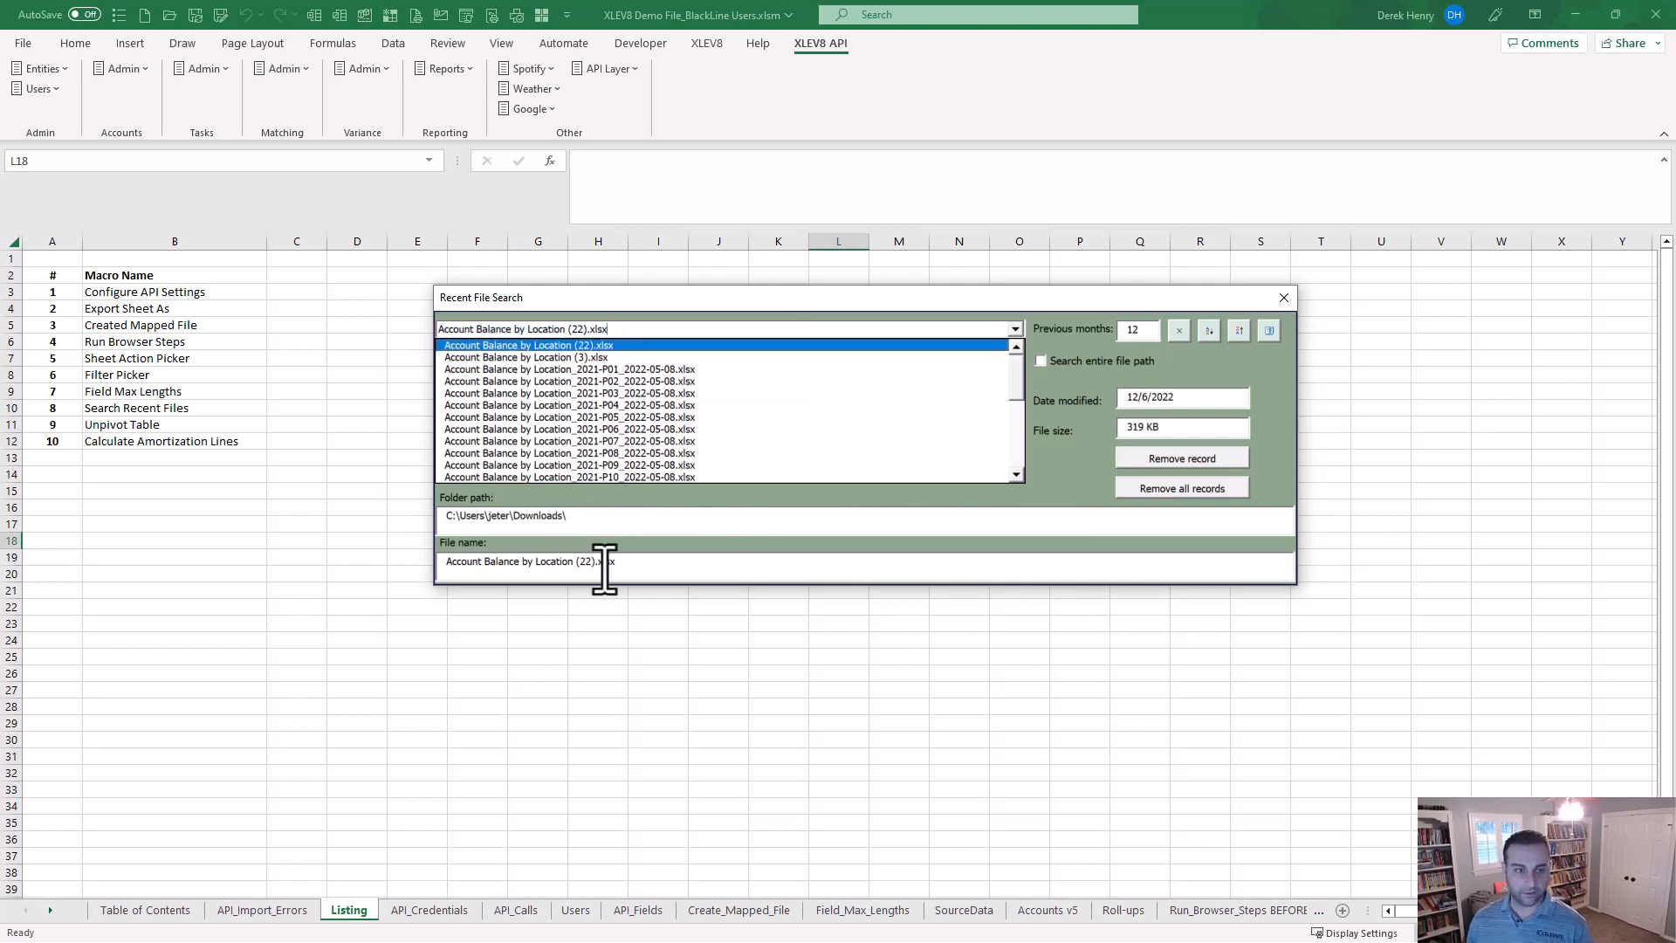
pyautogui.press('Escape')
pyautogui.press('Escape')
pyautogui.press('Escape')
pyautogui.press('Escape')
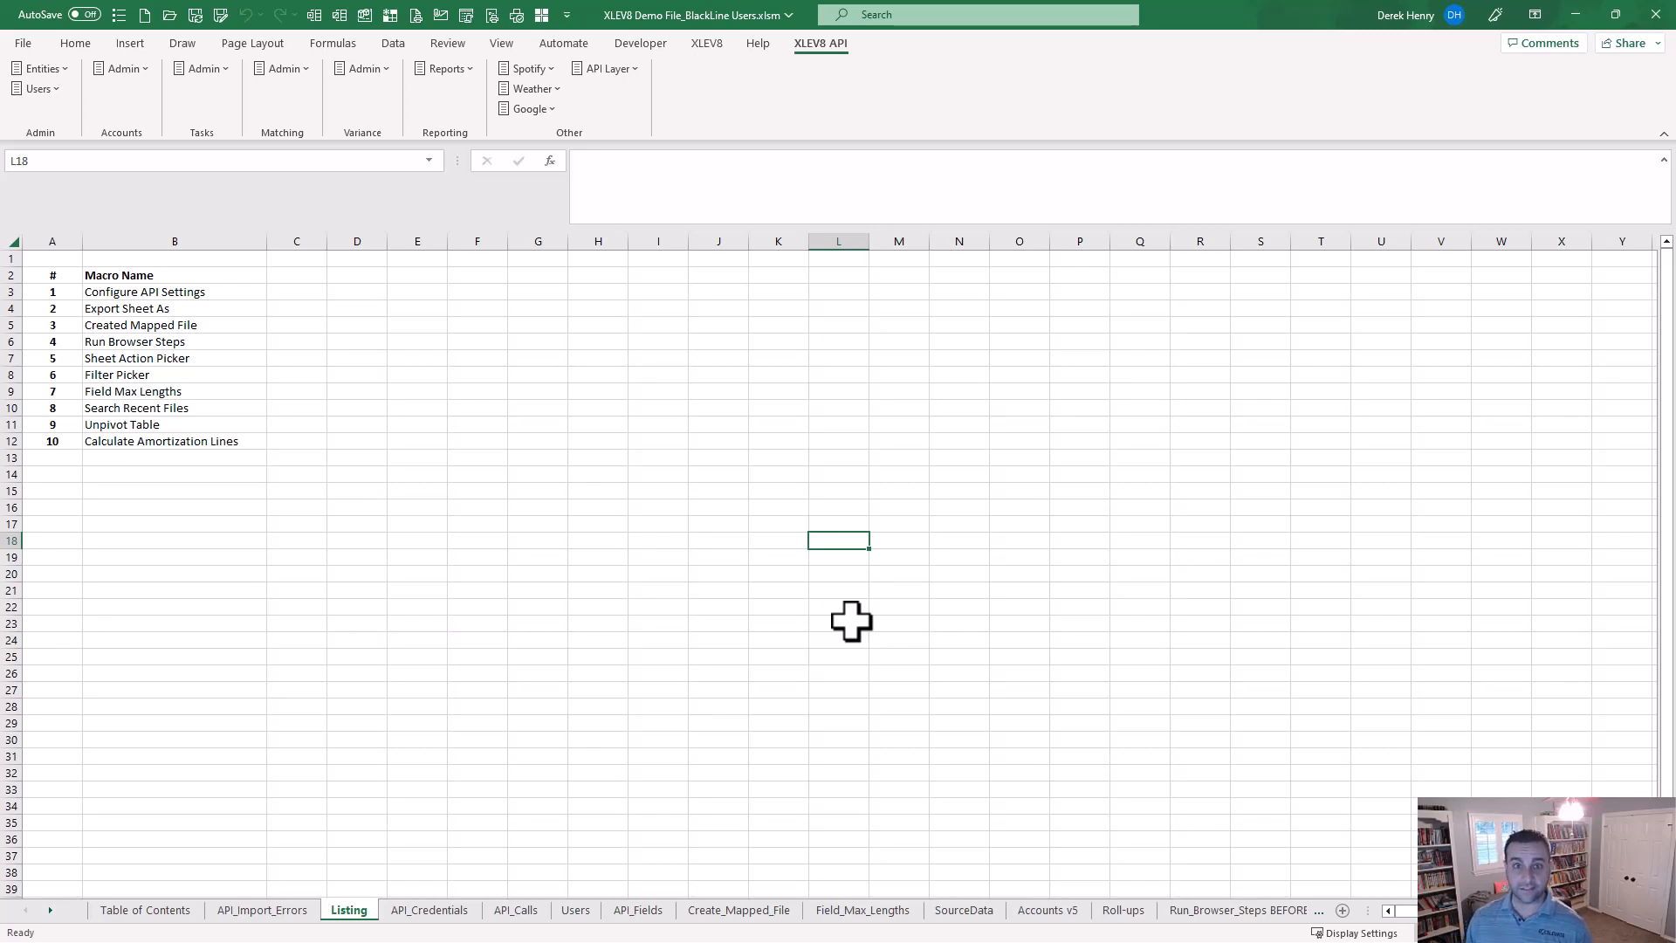
# Select Search Recent Files on the Listing sheet, and look up Unpivot Table's description in Macro Search with "unp" without running it
pyautogui.click(243, 408)
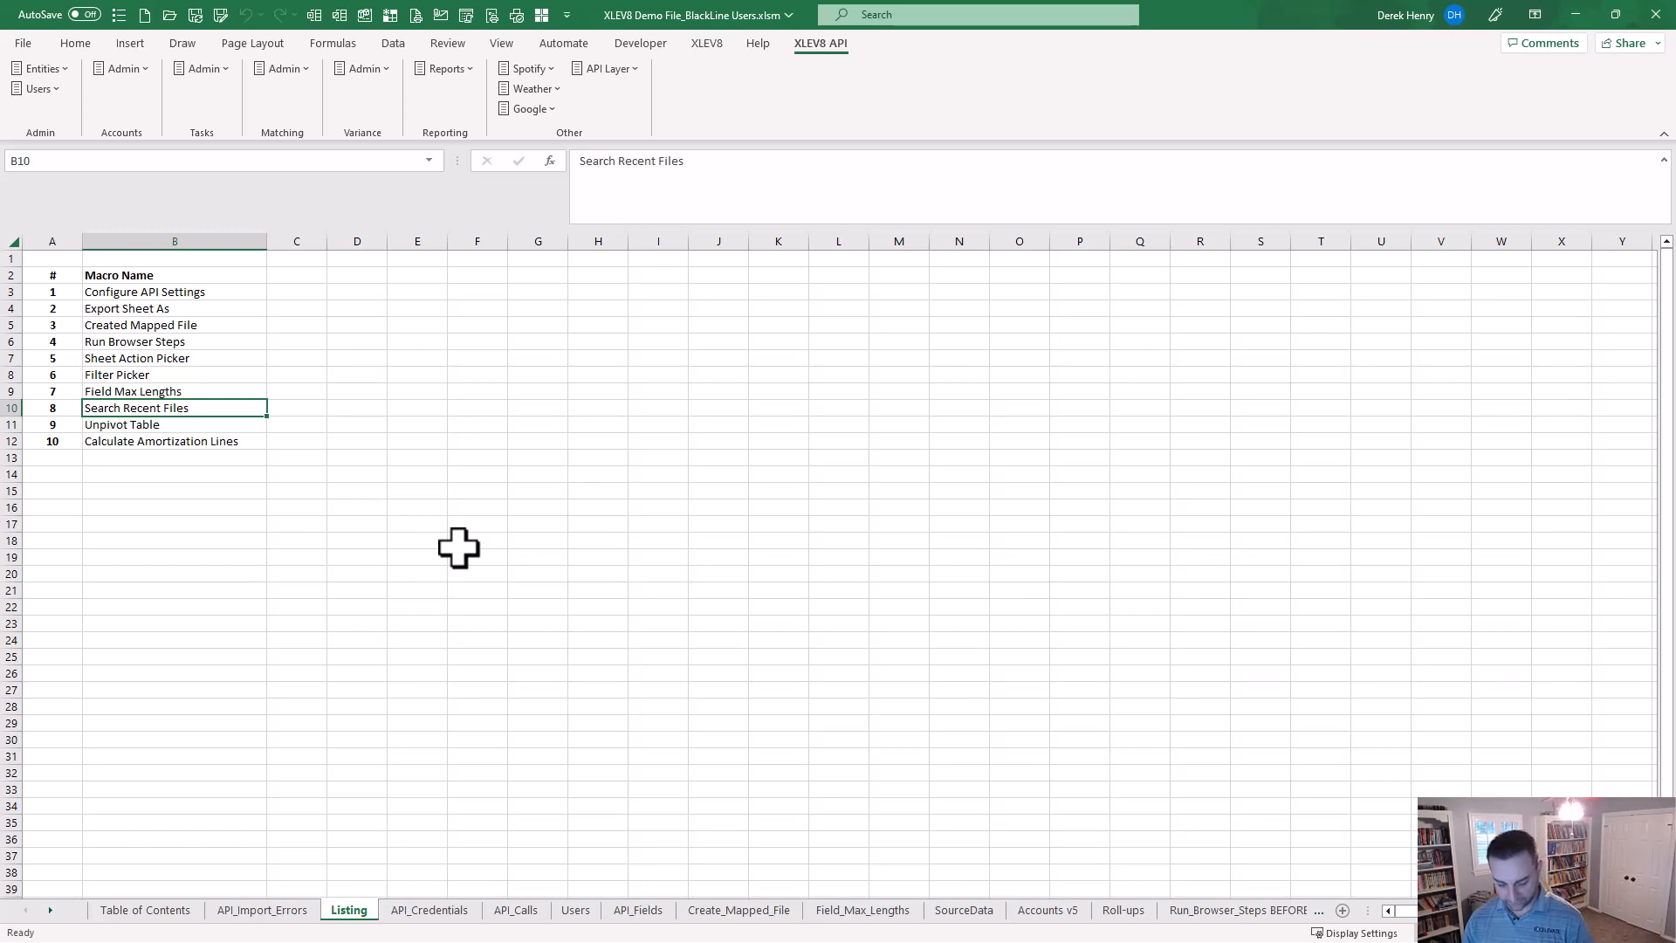
pyautogui.hotkey('ctrl', 'm')
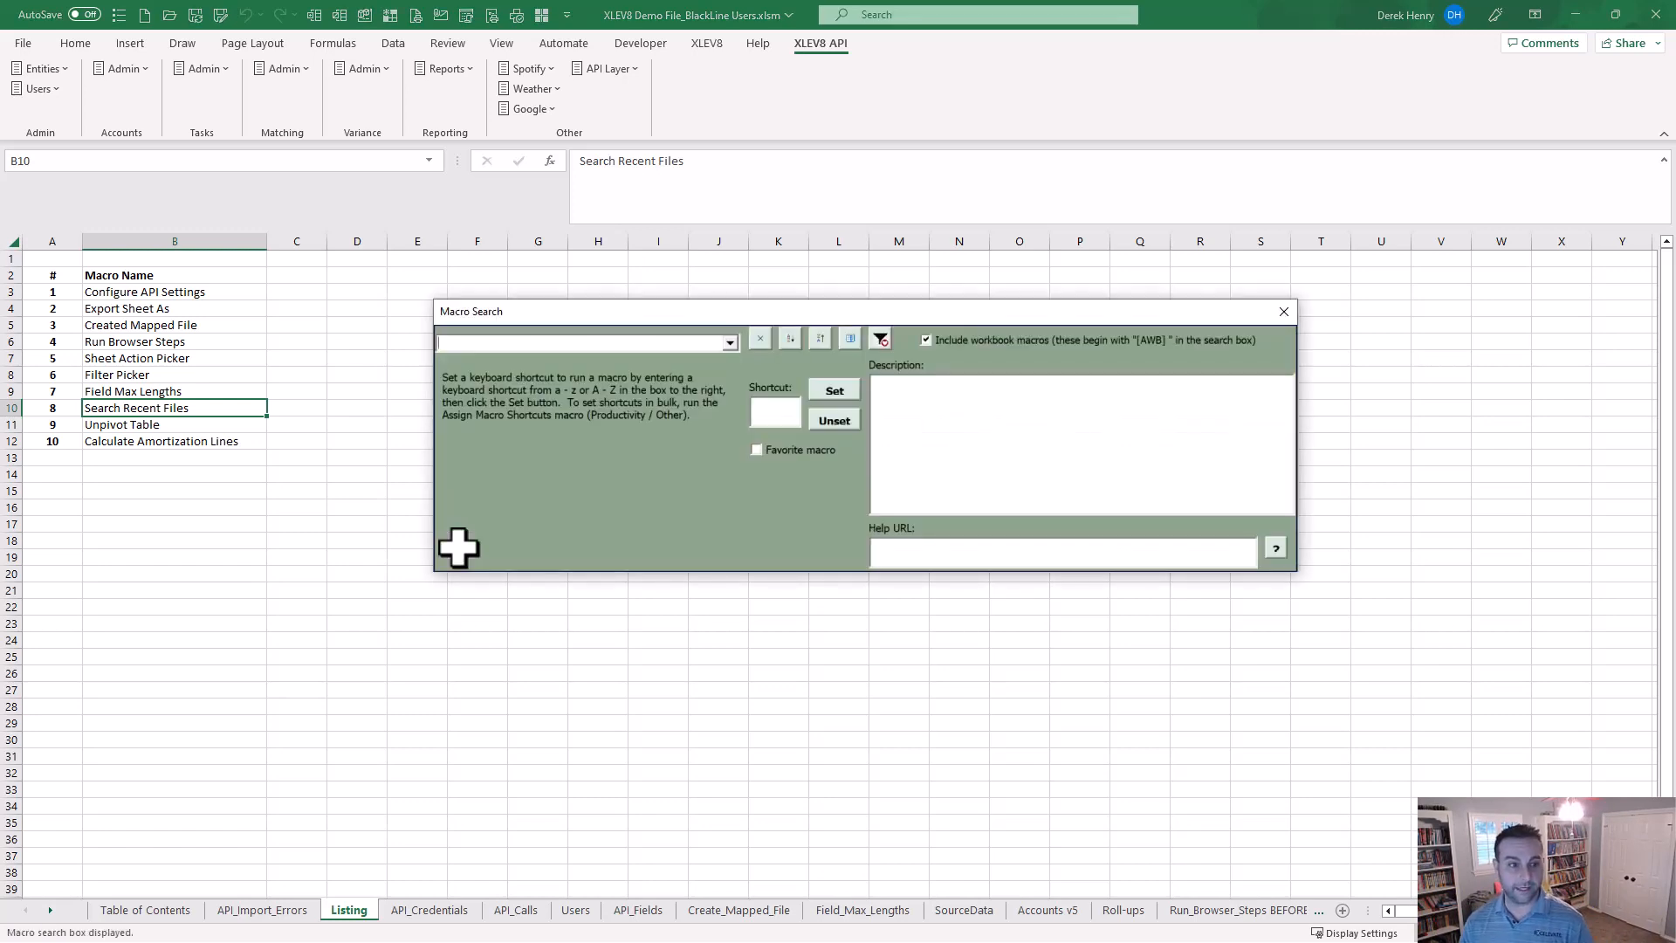
pyautogui.write('unp')
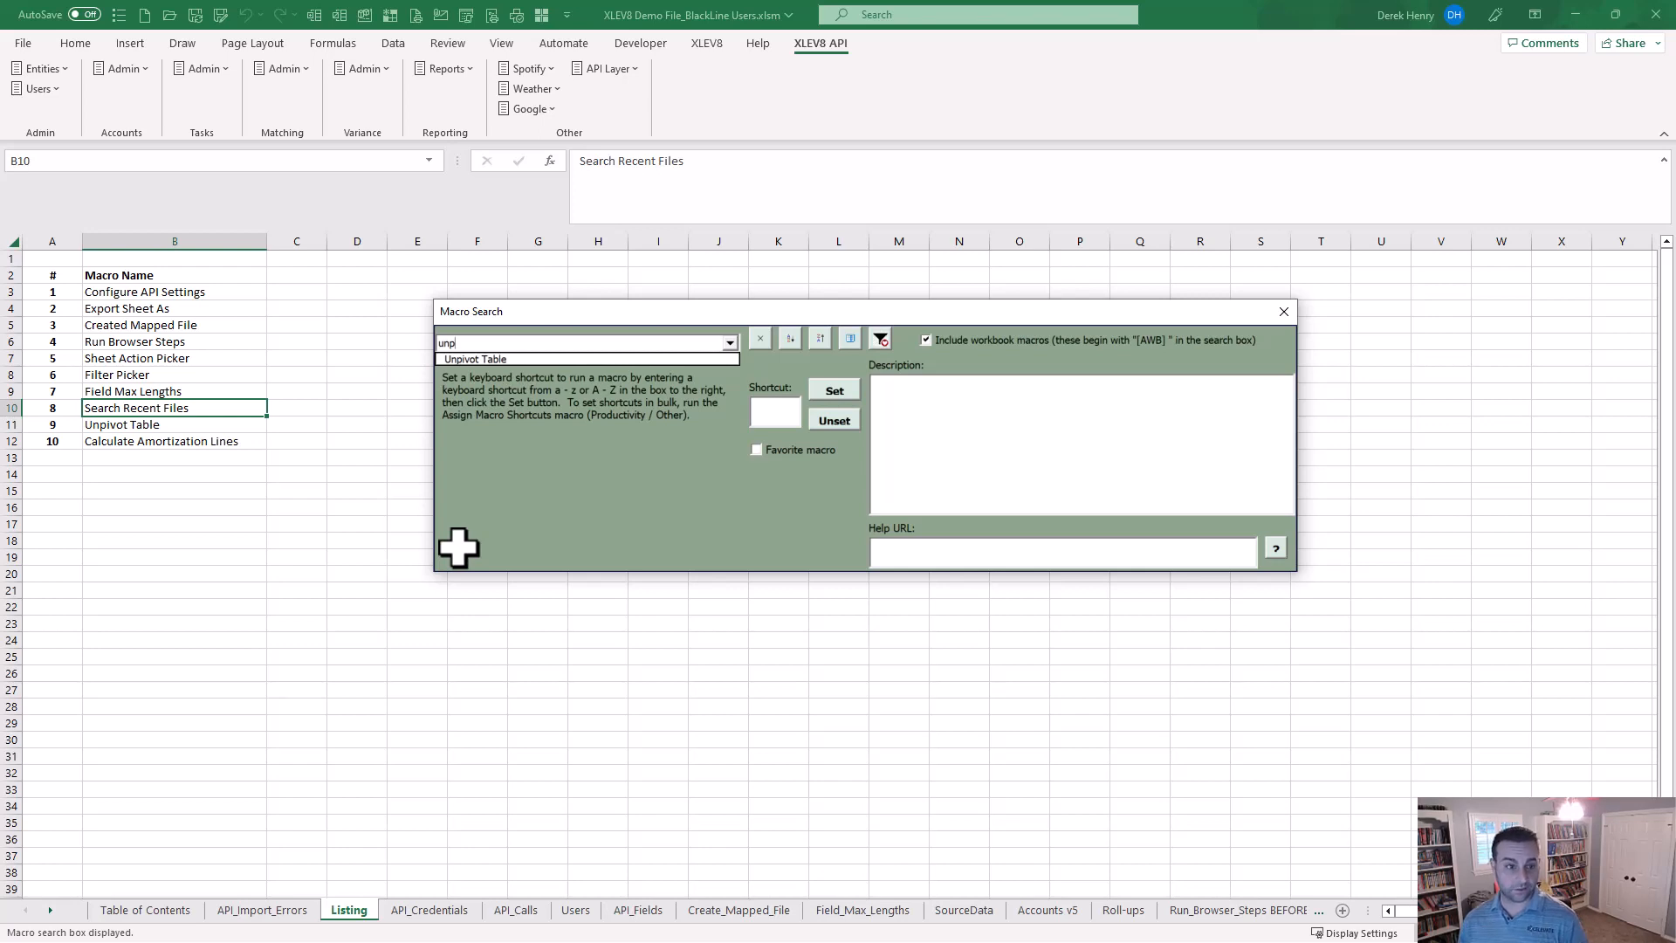
pyautogui.press('Down')
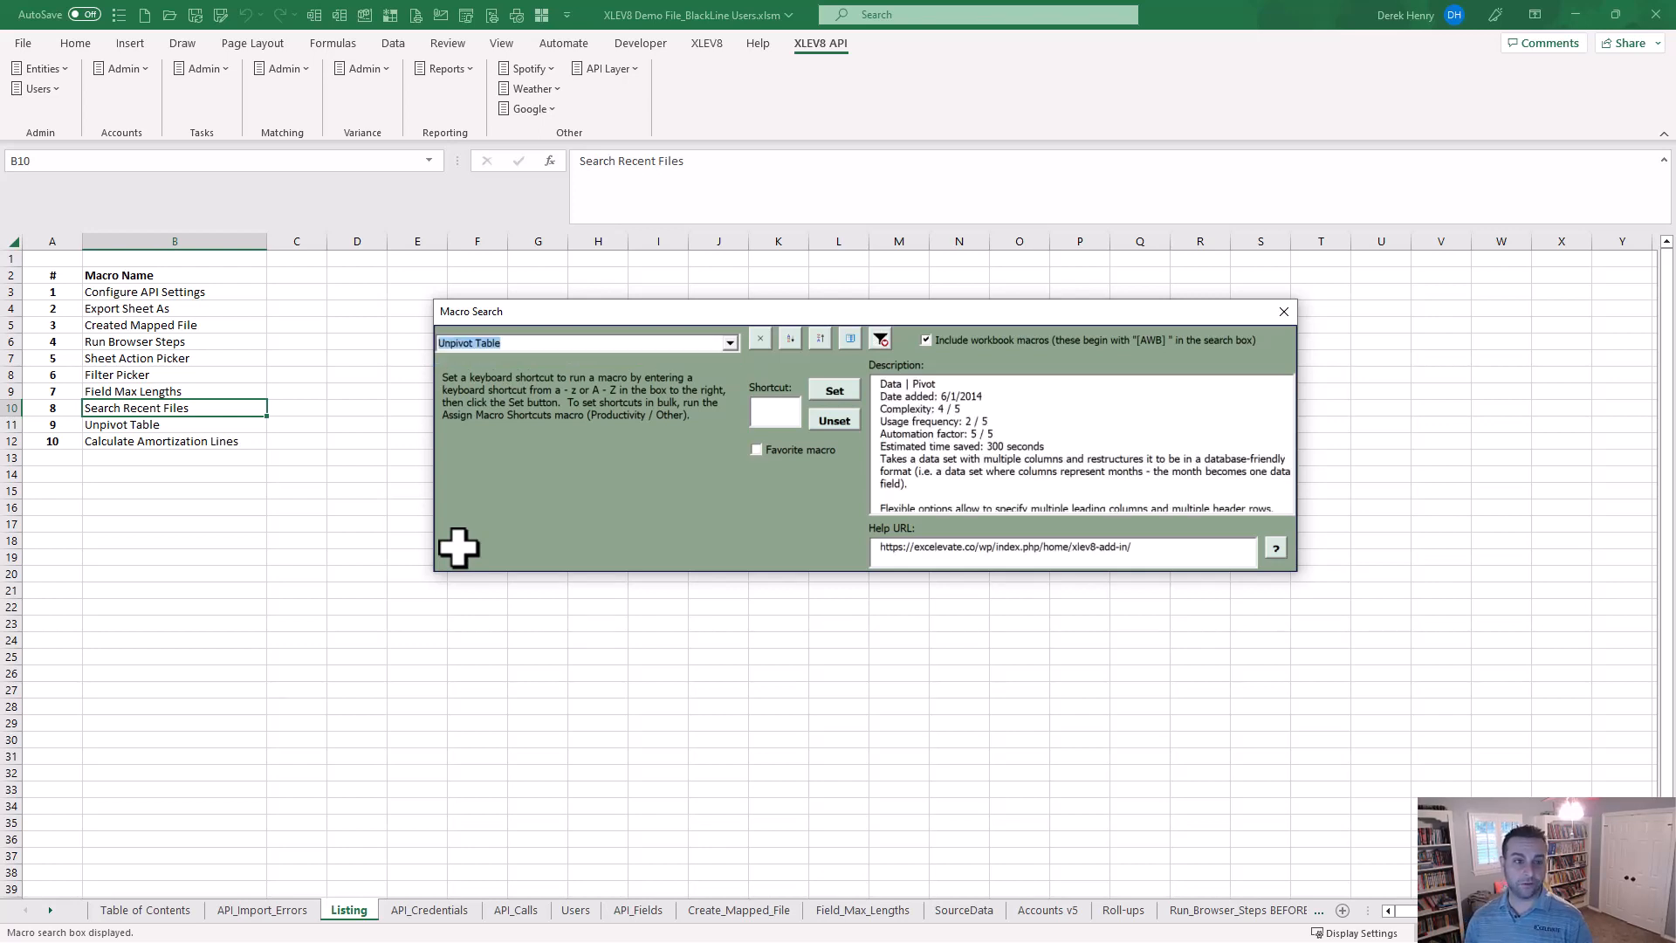
pyautogui.press('BackSpace')
pyautogui.press('Escape')
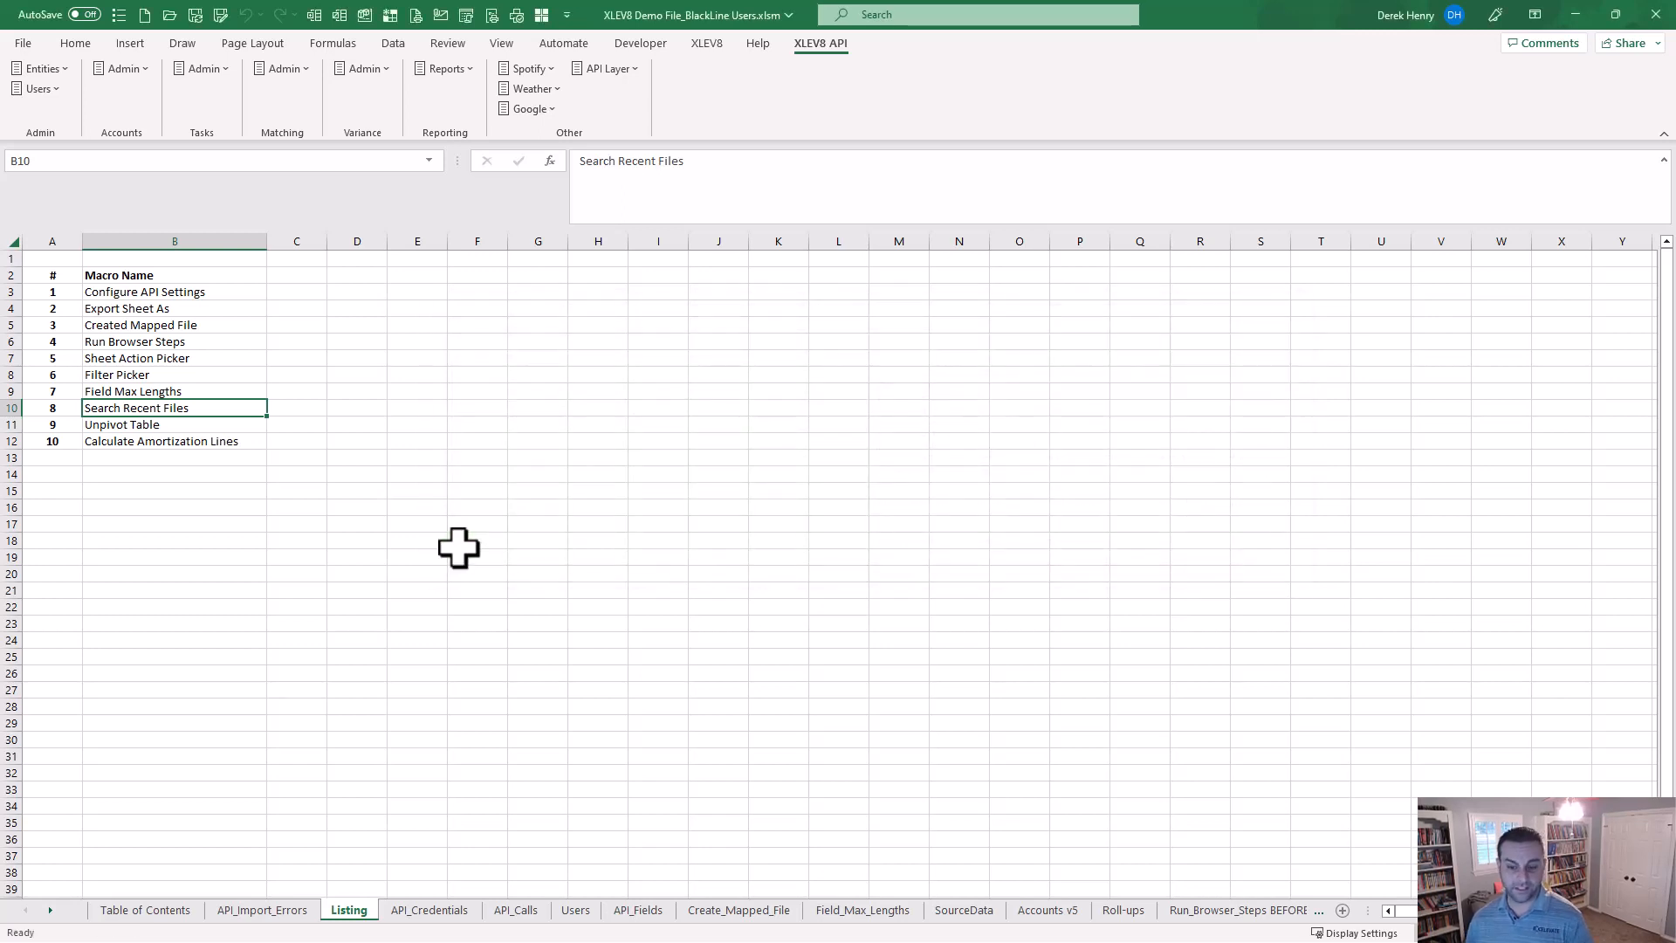
# Select Calculate Amortization Lines on the Listing sheet, and go to the Period End Dates sheet through the Table of Contents
pyautogui.click(187, 441)
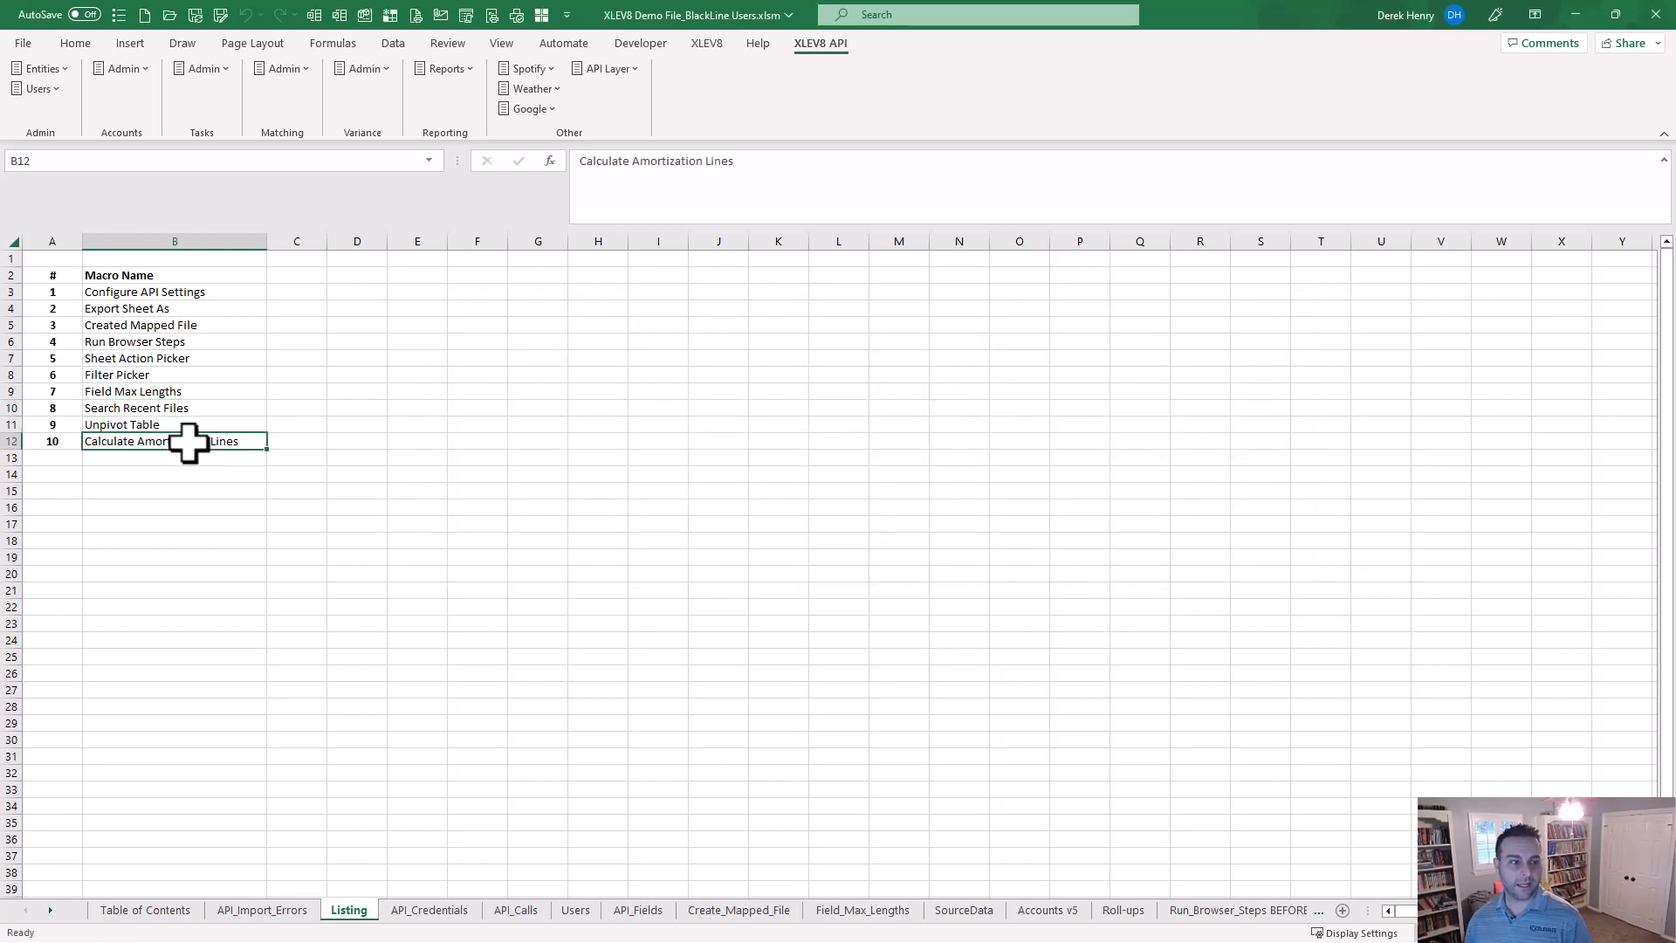
pyautogui.click(112, 913)
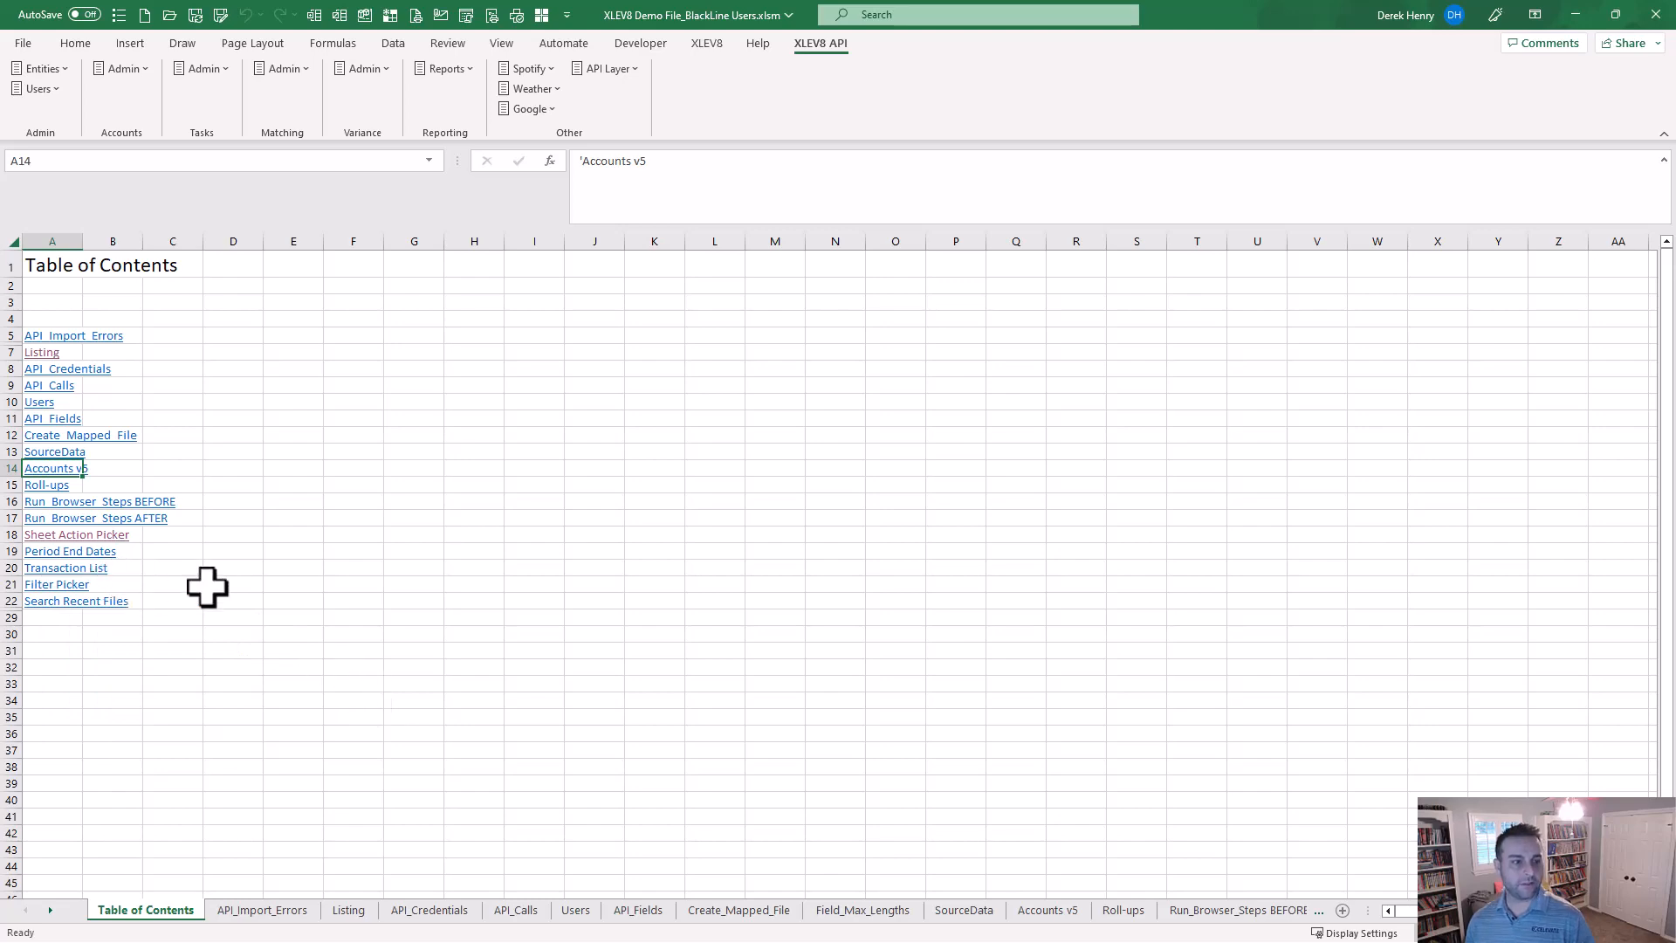
pyautogui.click(41, 553)
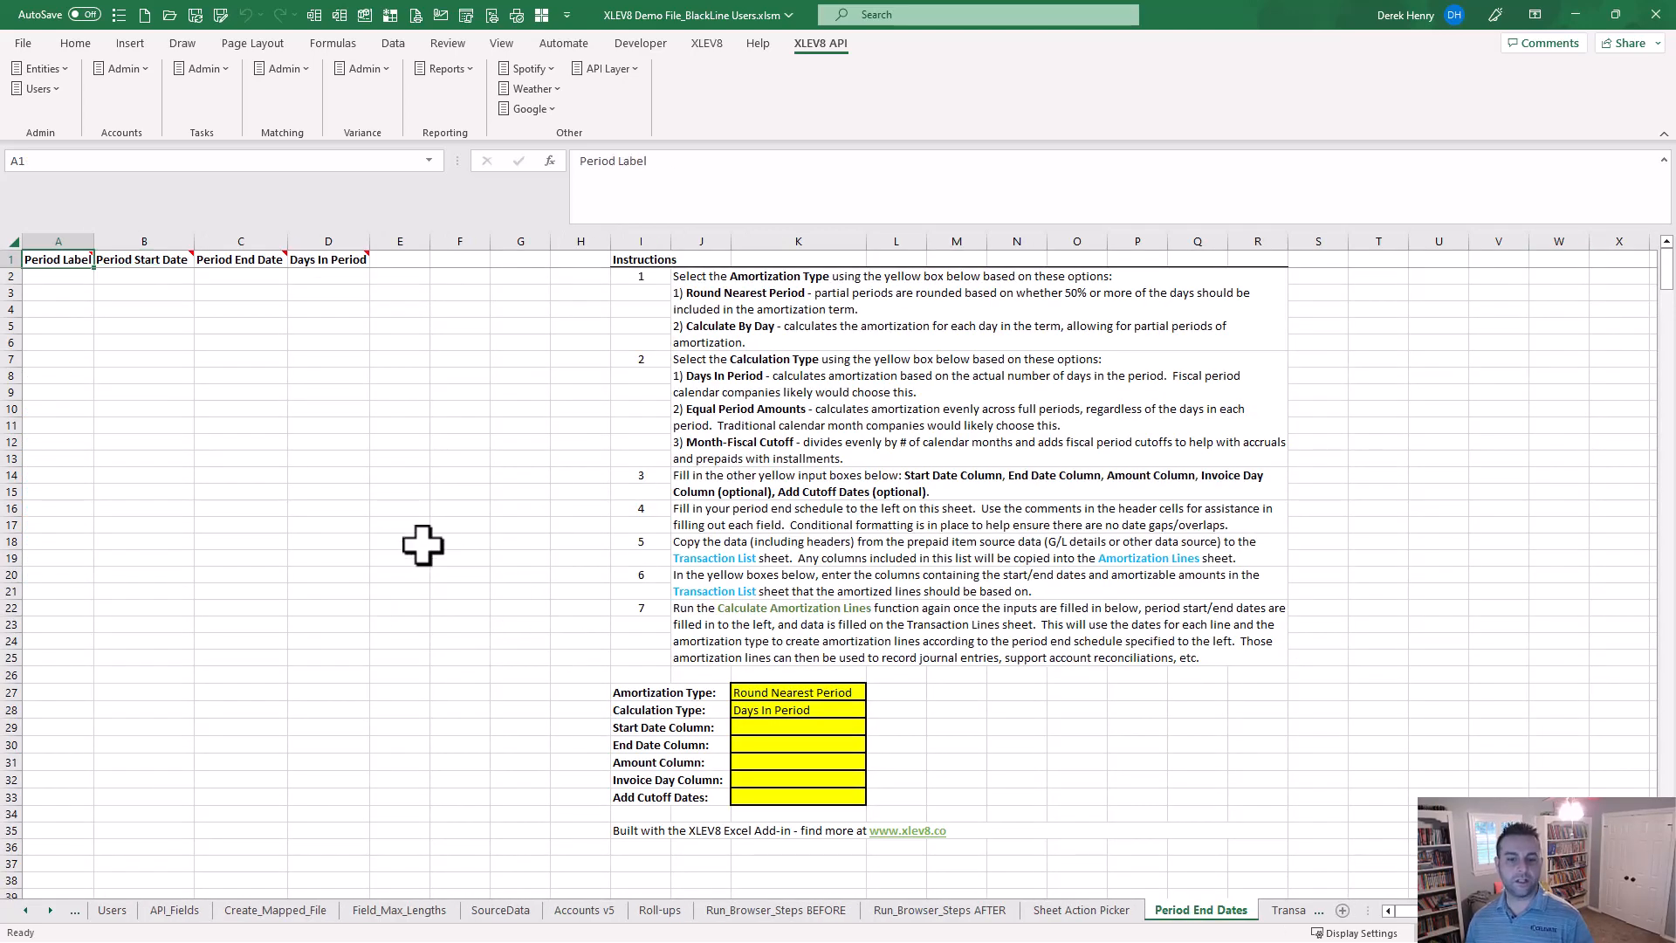
pyautogui.hotkey('ctrl', 'pagedown')
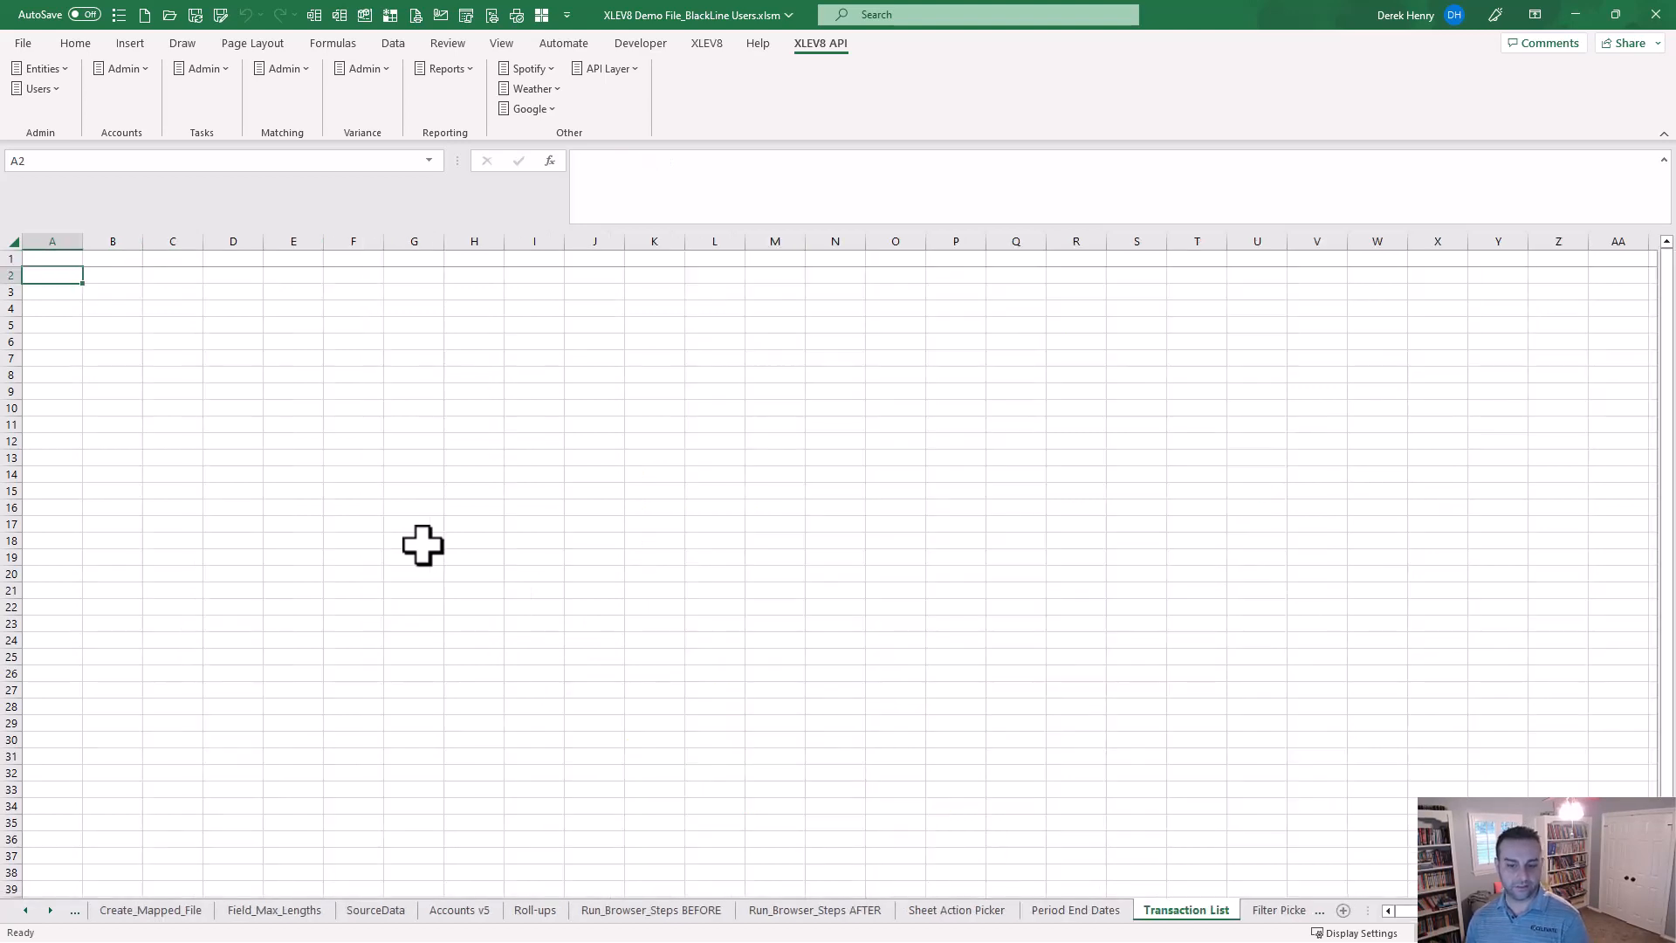
pyautogui.hotkey('ctrl', 'pageup')
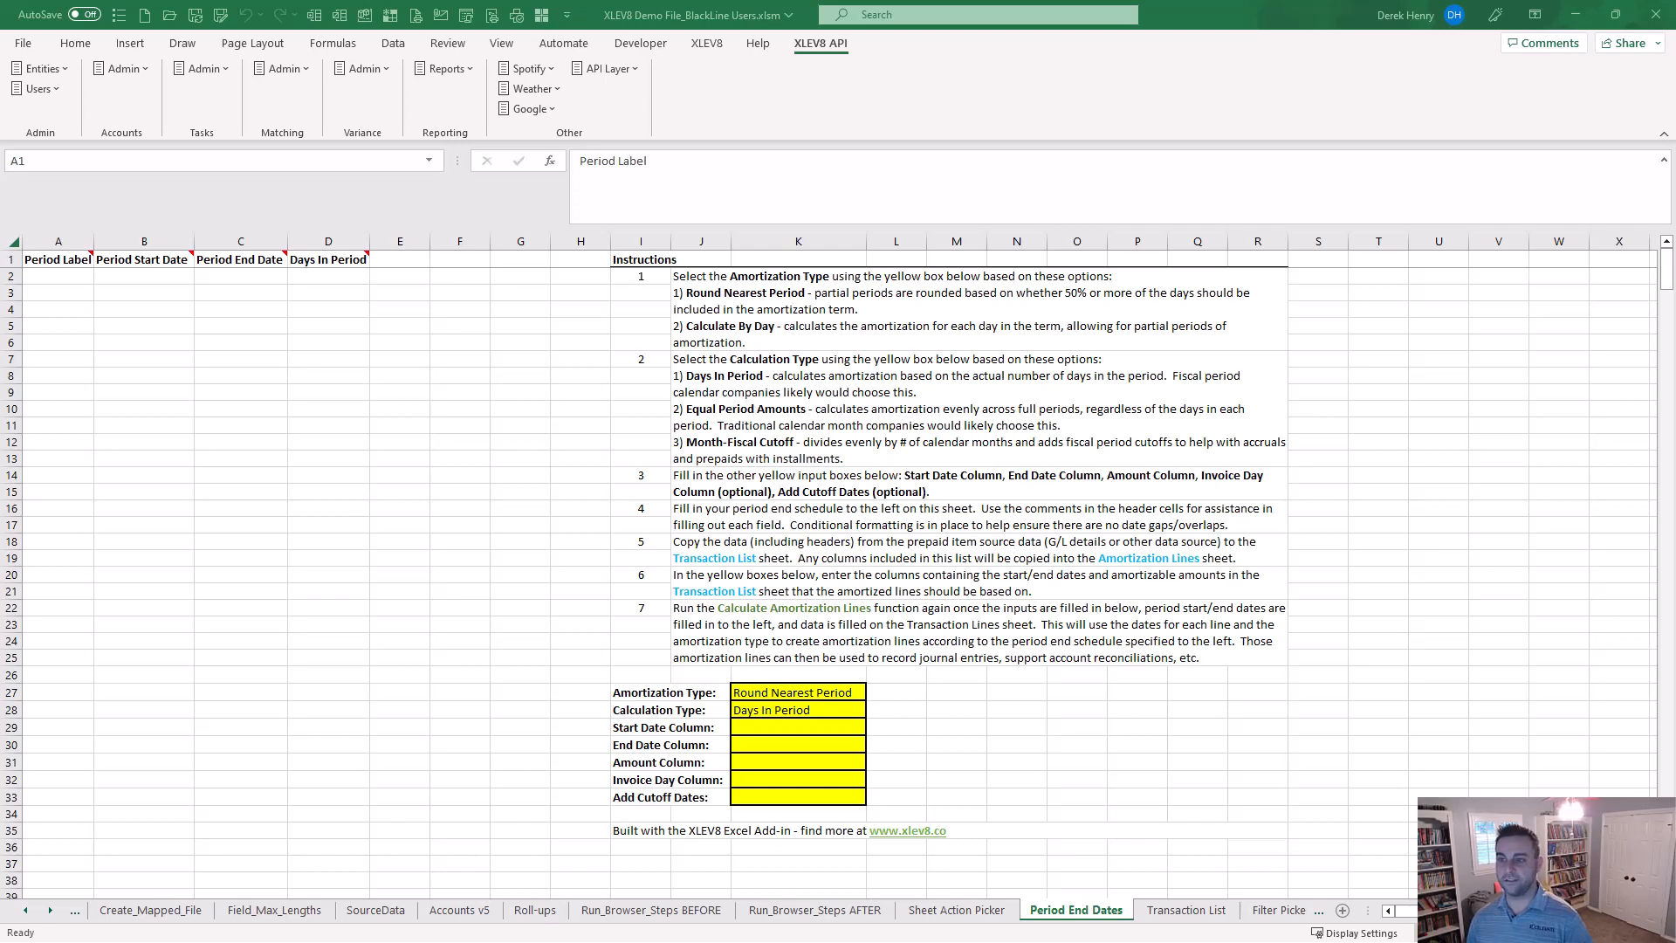
# Paste the copied period schedule and amortization settings (Calculate By Day, Days In Period, columns J, K and N) at A2 of Period End Dates
pyautogui.click(51, 262)
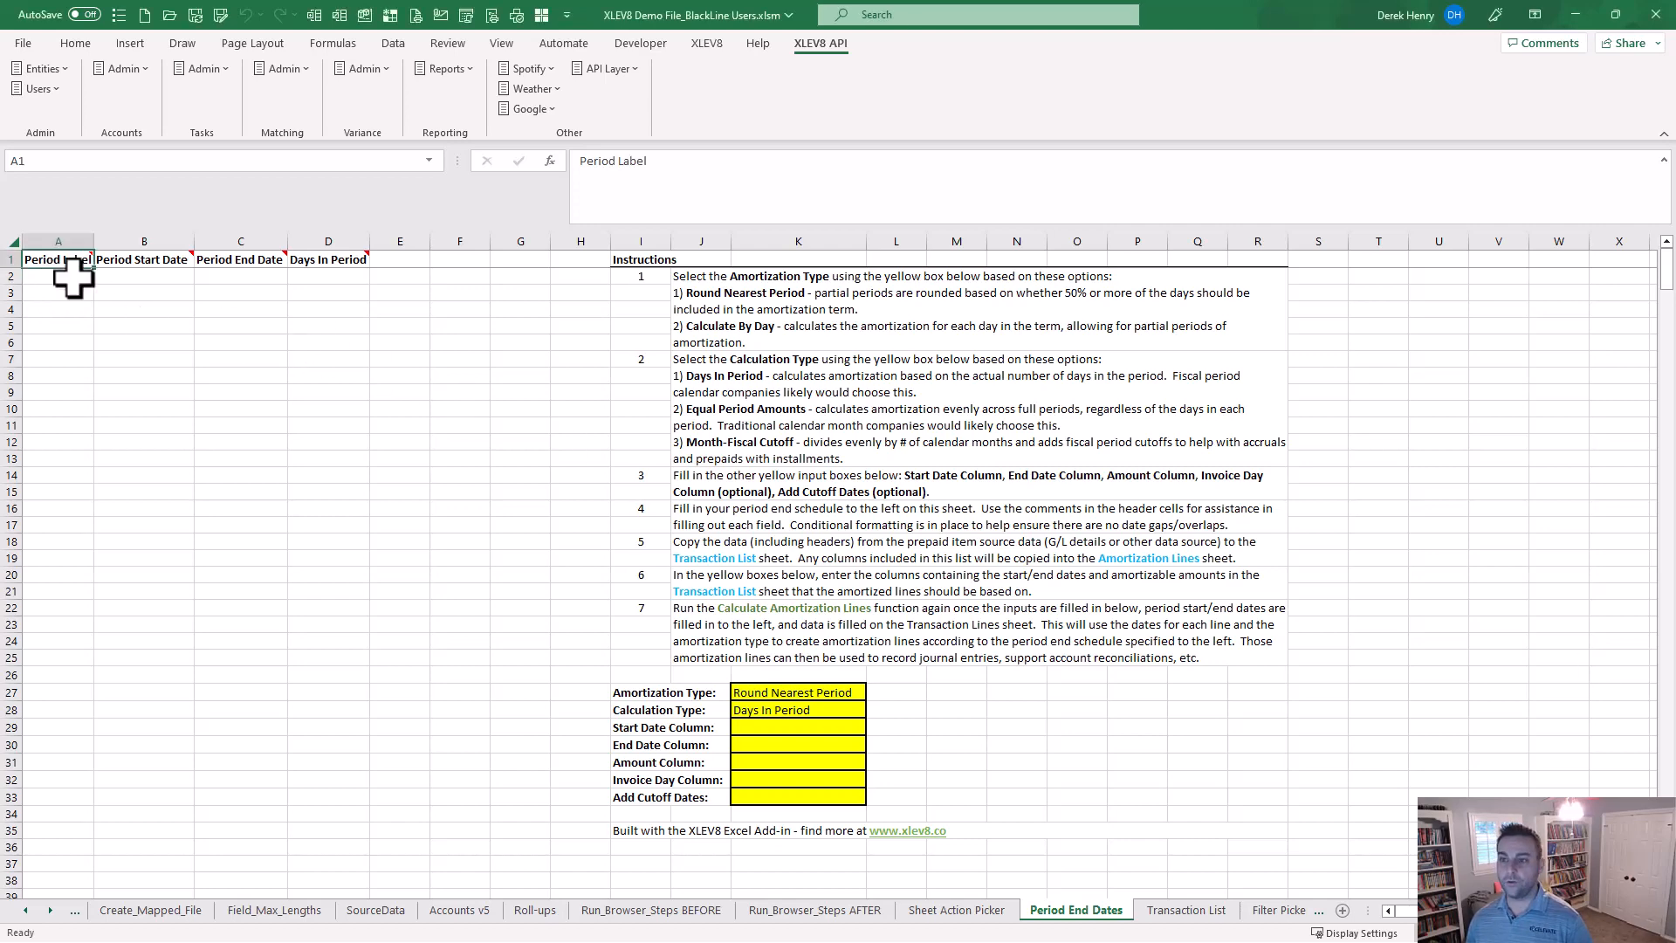
pyautogui.click(72, 277)
pyautogui.hotkey('ctrl', 'v')
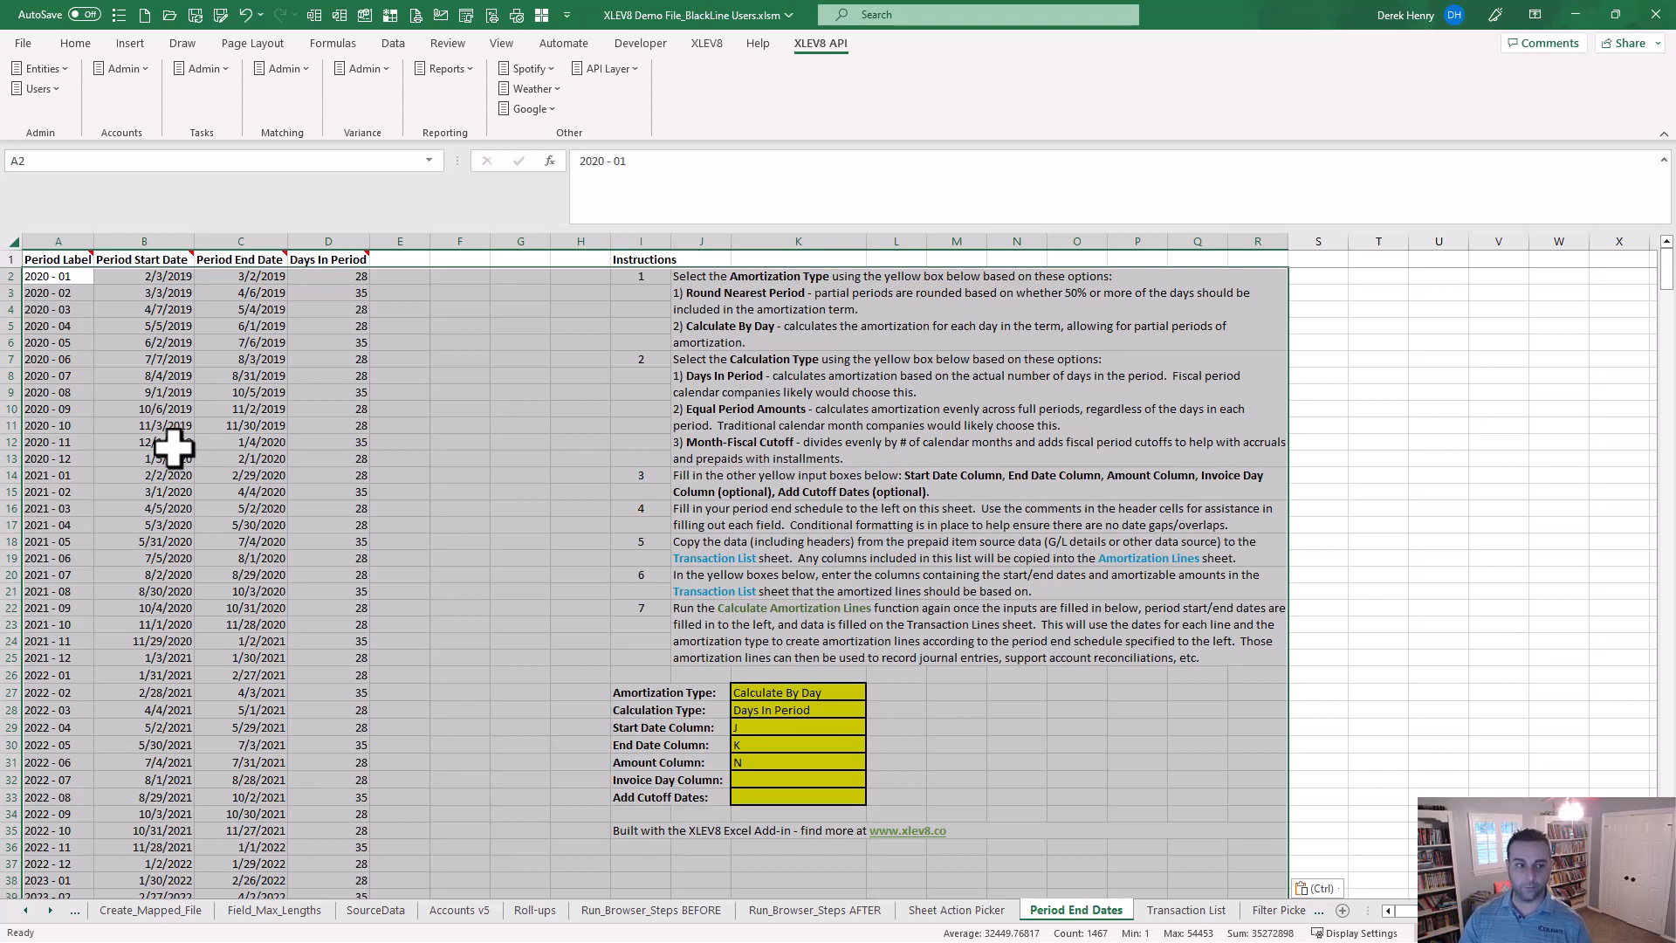
pyautogui.click(709, 48)
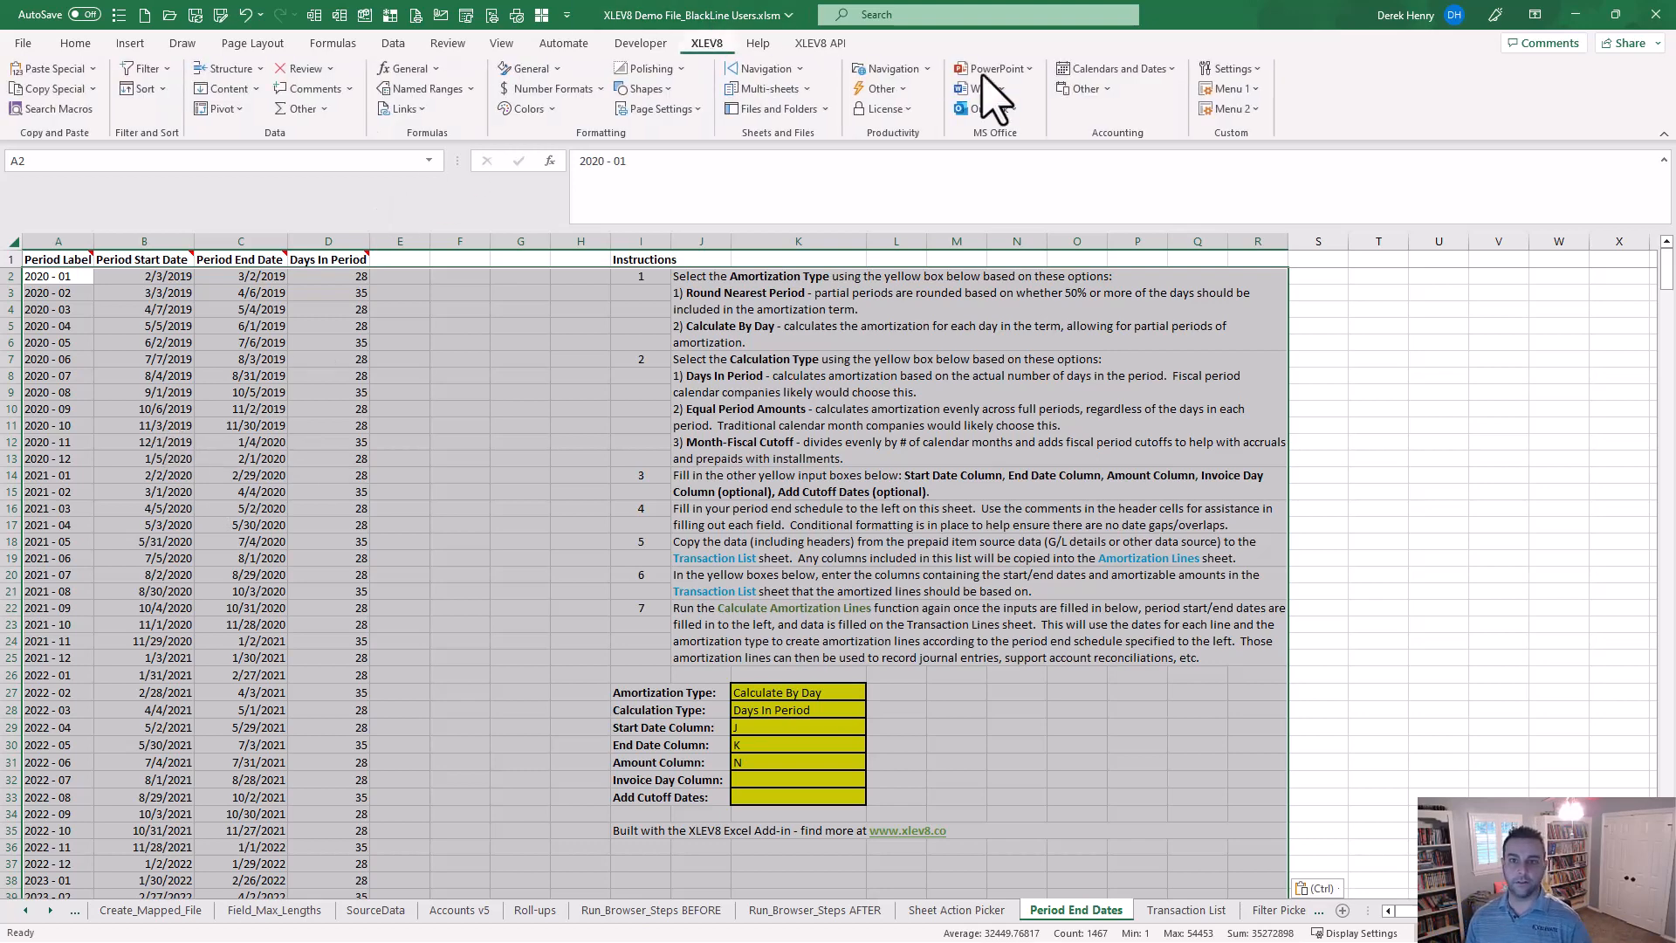
pyautogui.click(1128, 71)
pyautogui.click(1383, 404)
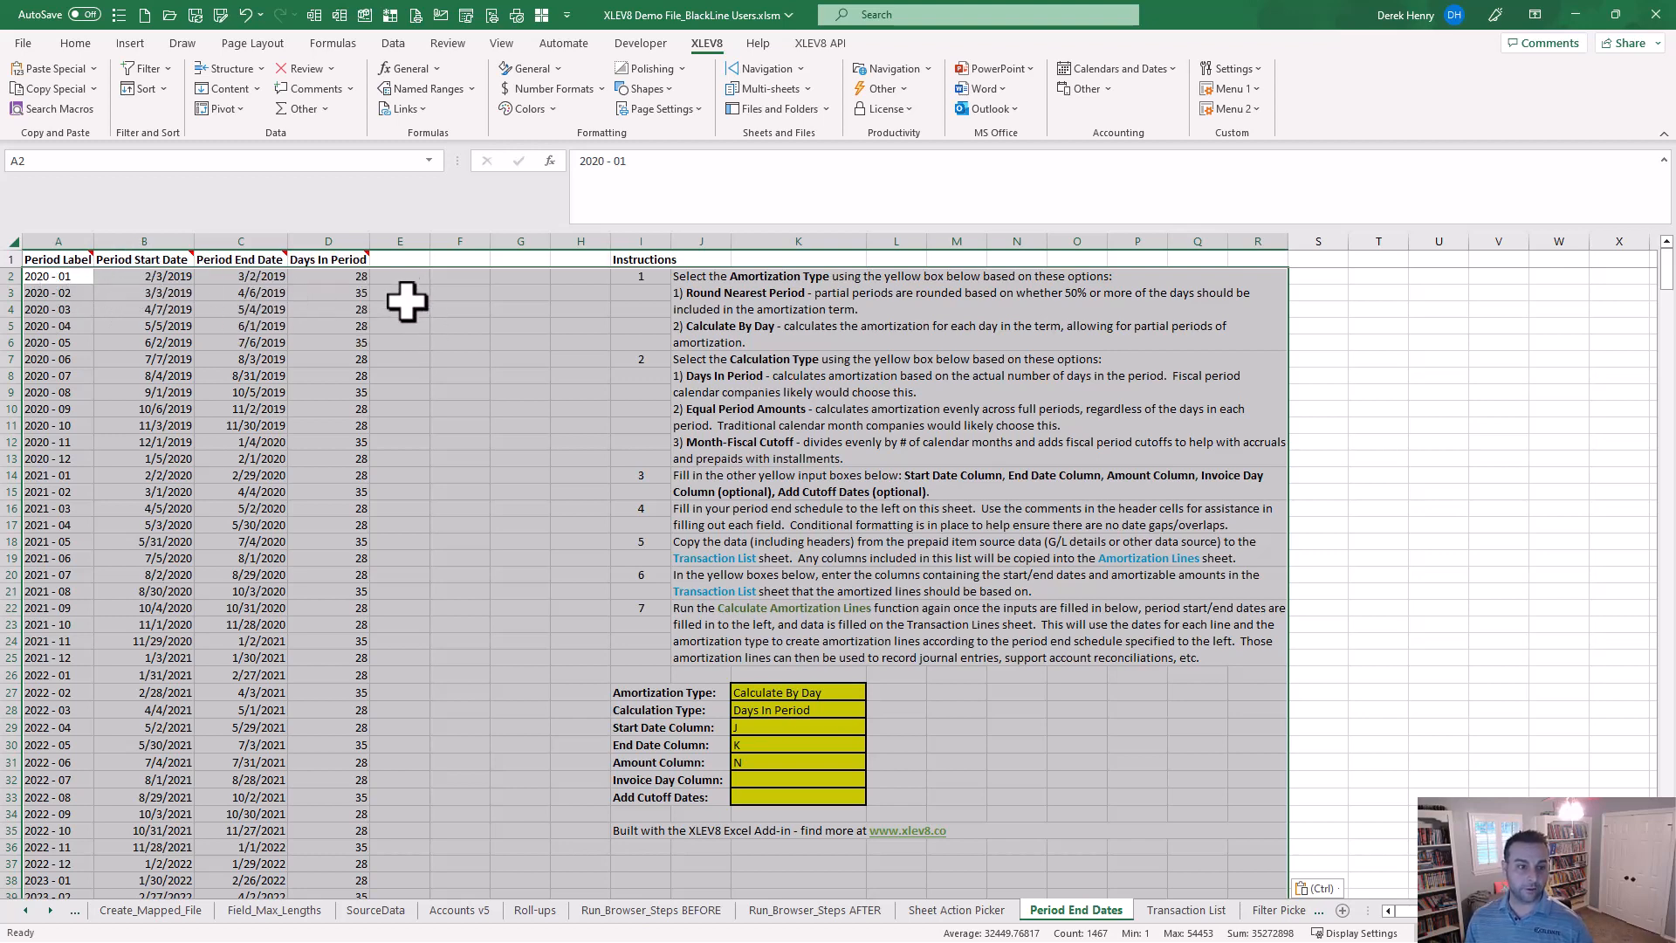
# Try 4/7/2019 as the end date of period 2020 - 02 in cell C3, and undo the change
pyautogui.click(246, 295)
pyautogui.write('4/7/2019')
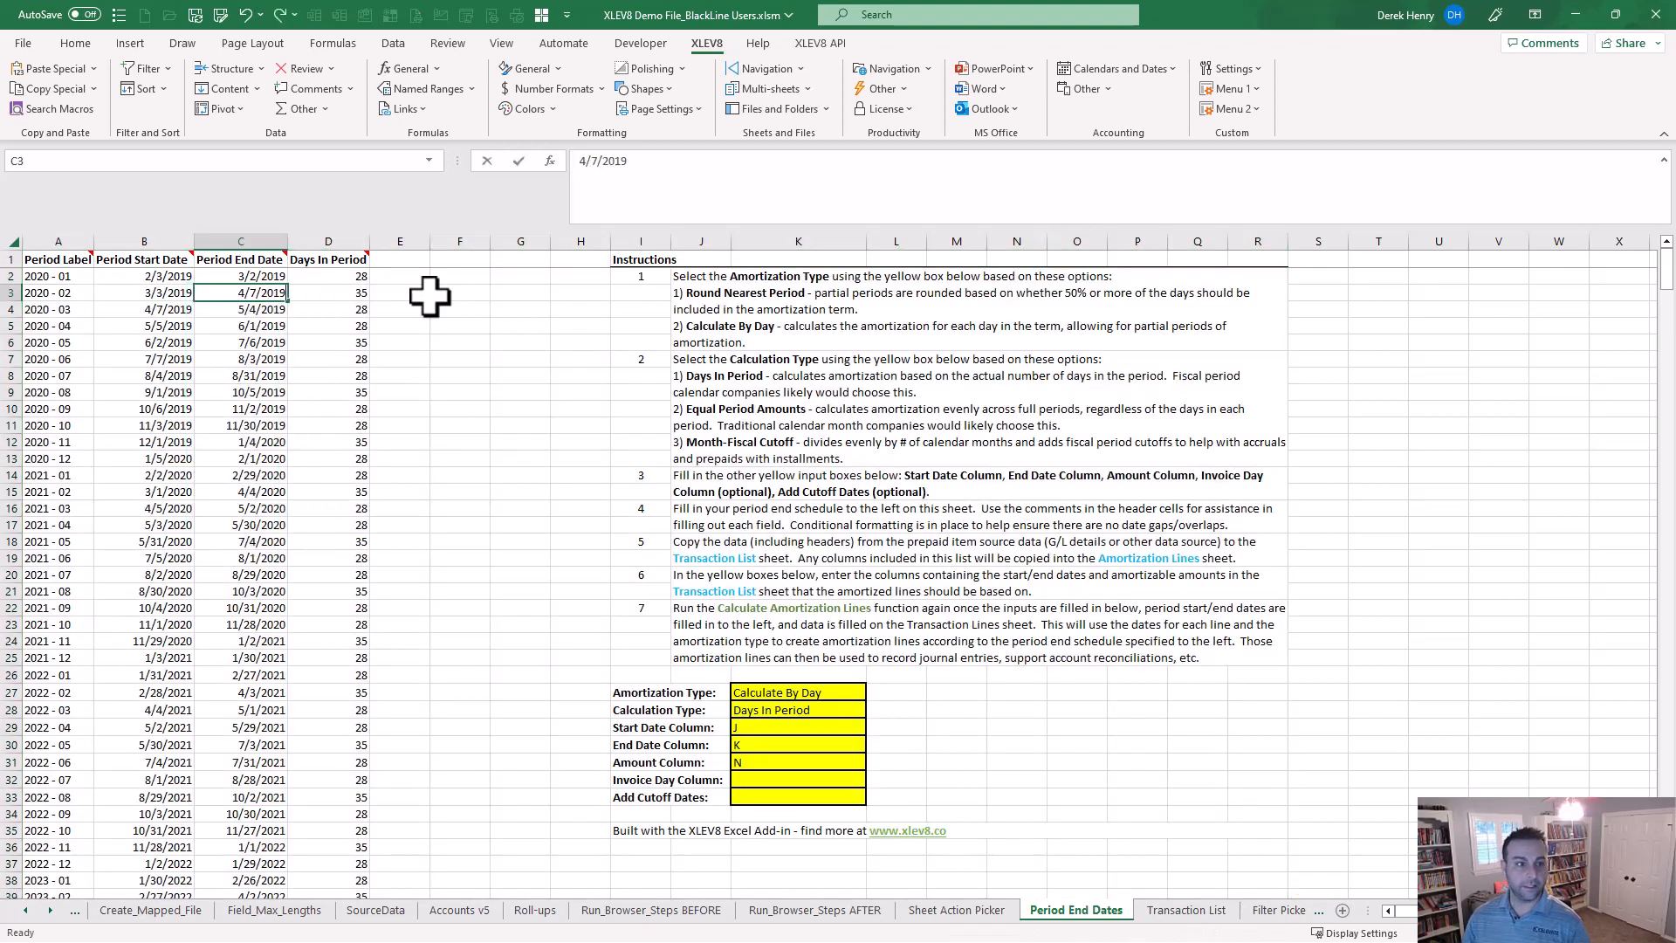
pyautogui.press('Return')
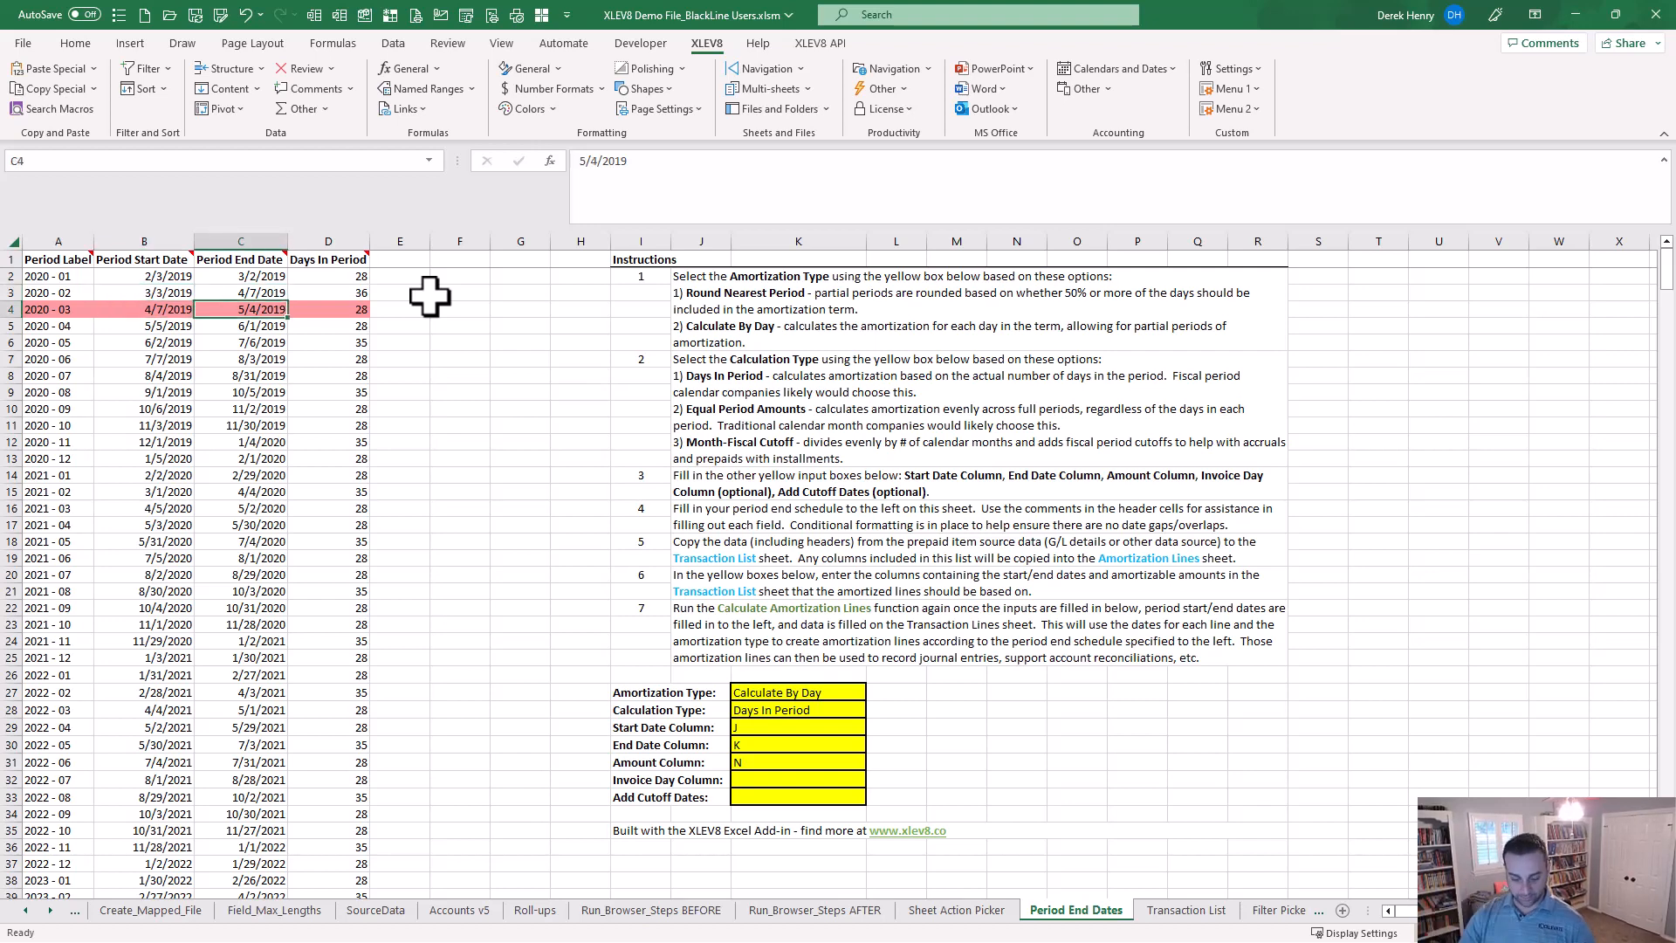
pyautogui.hotkey('ctrl', 'z')
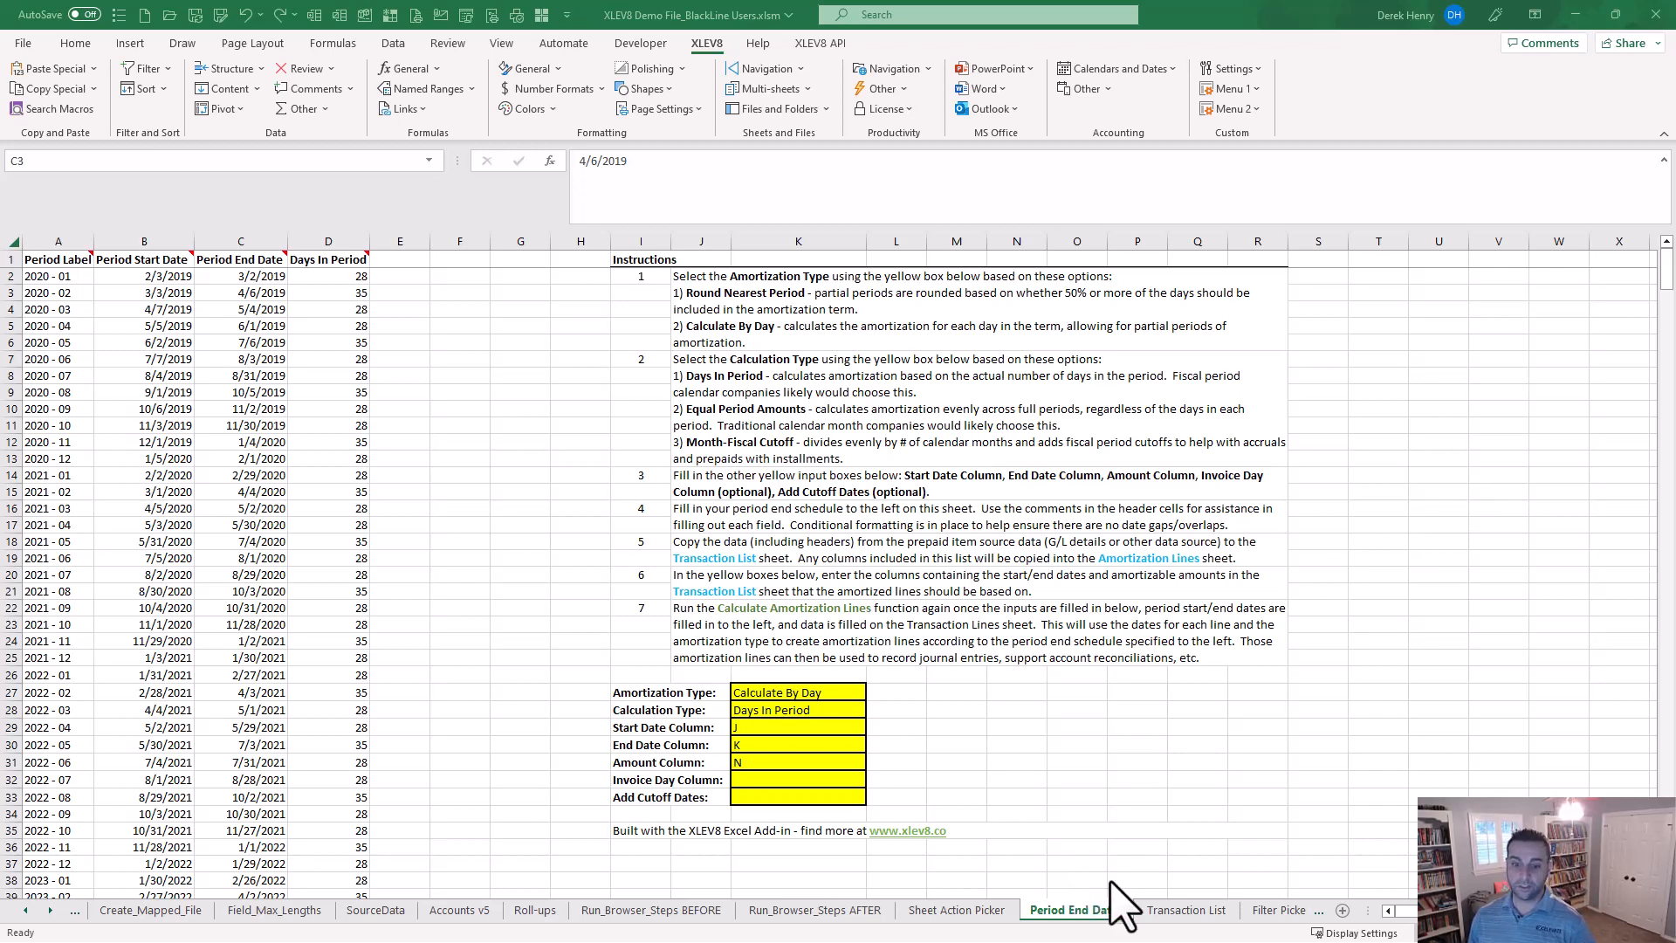
# Paste the copied prepaid subscription data with headers at A1 of the Transaction List sheet, including the source column widths
pyautogui.click(1185, 914)
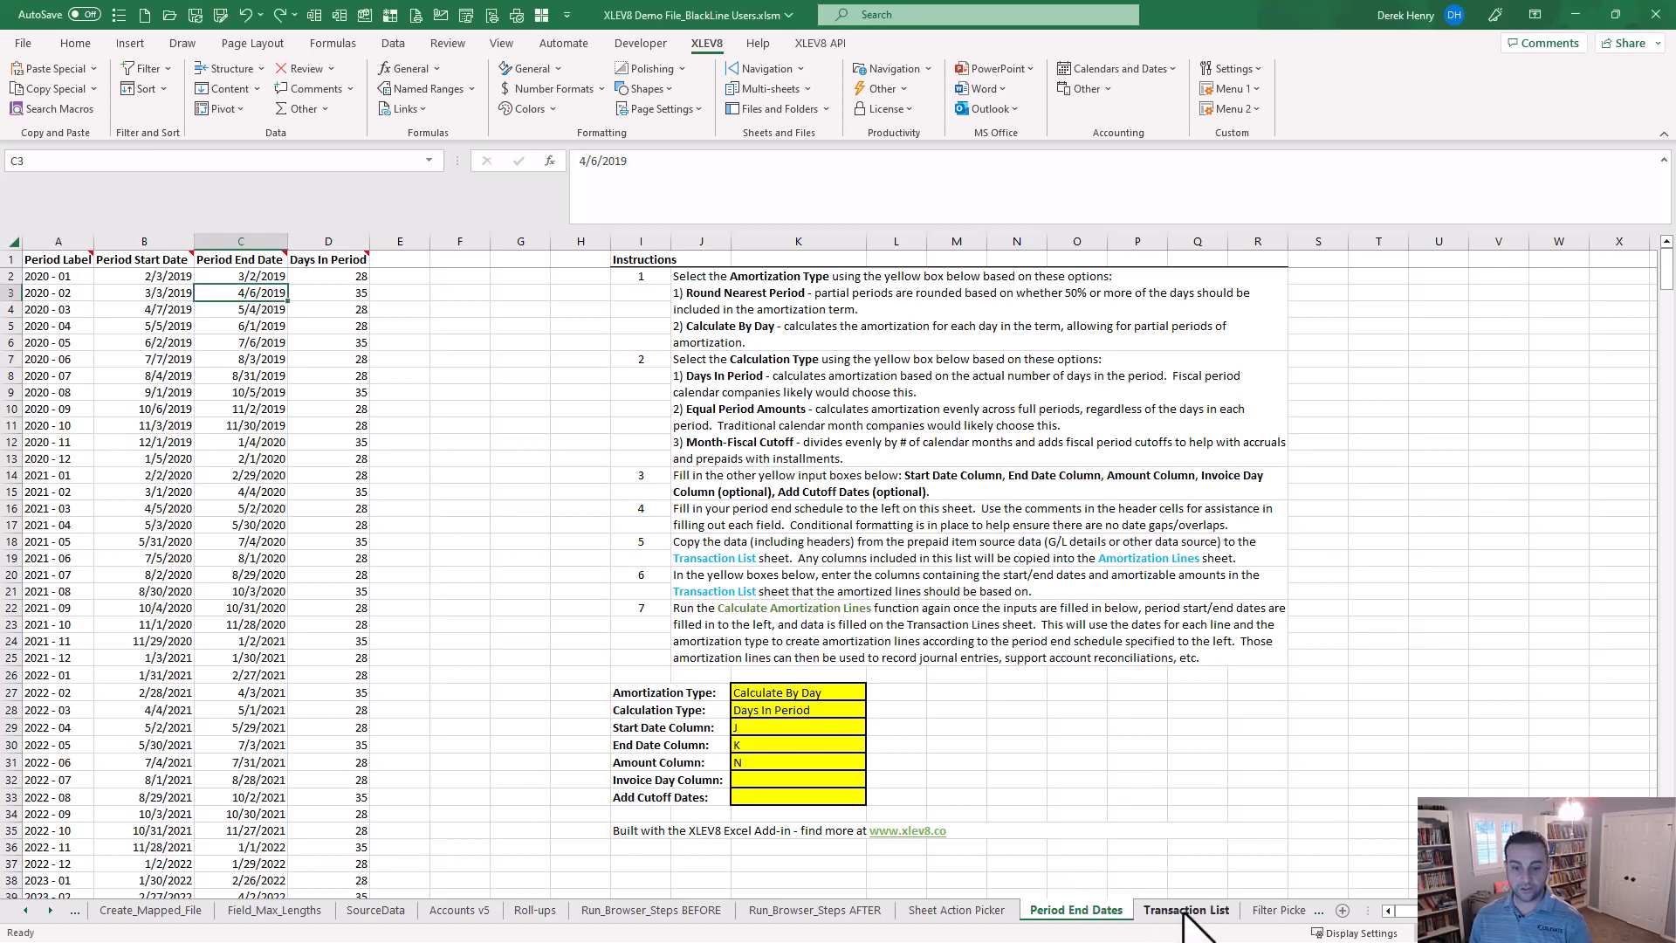
pyautogui.click(1184, 914)
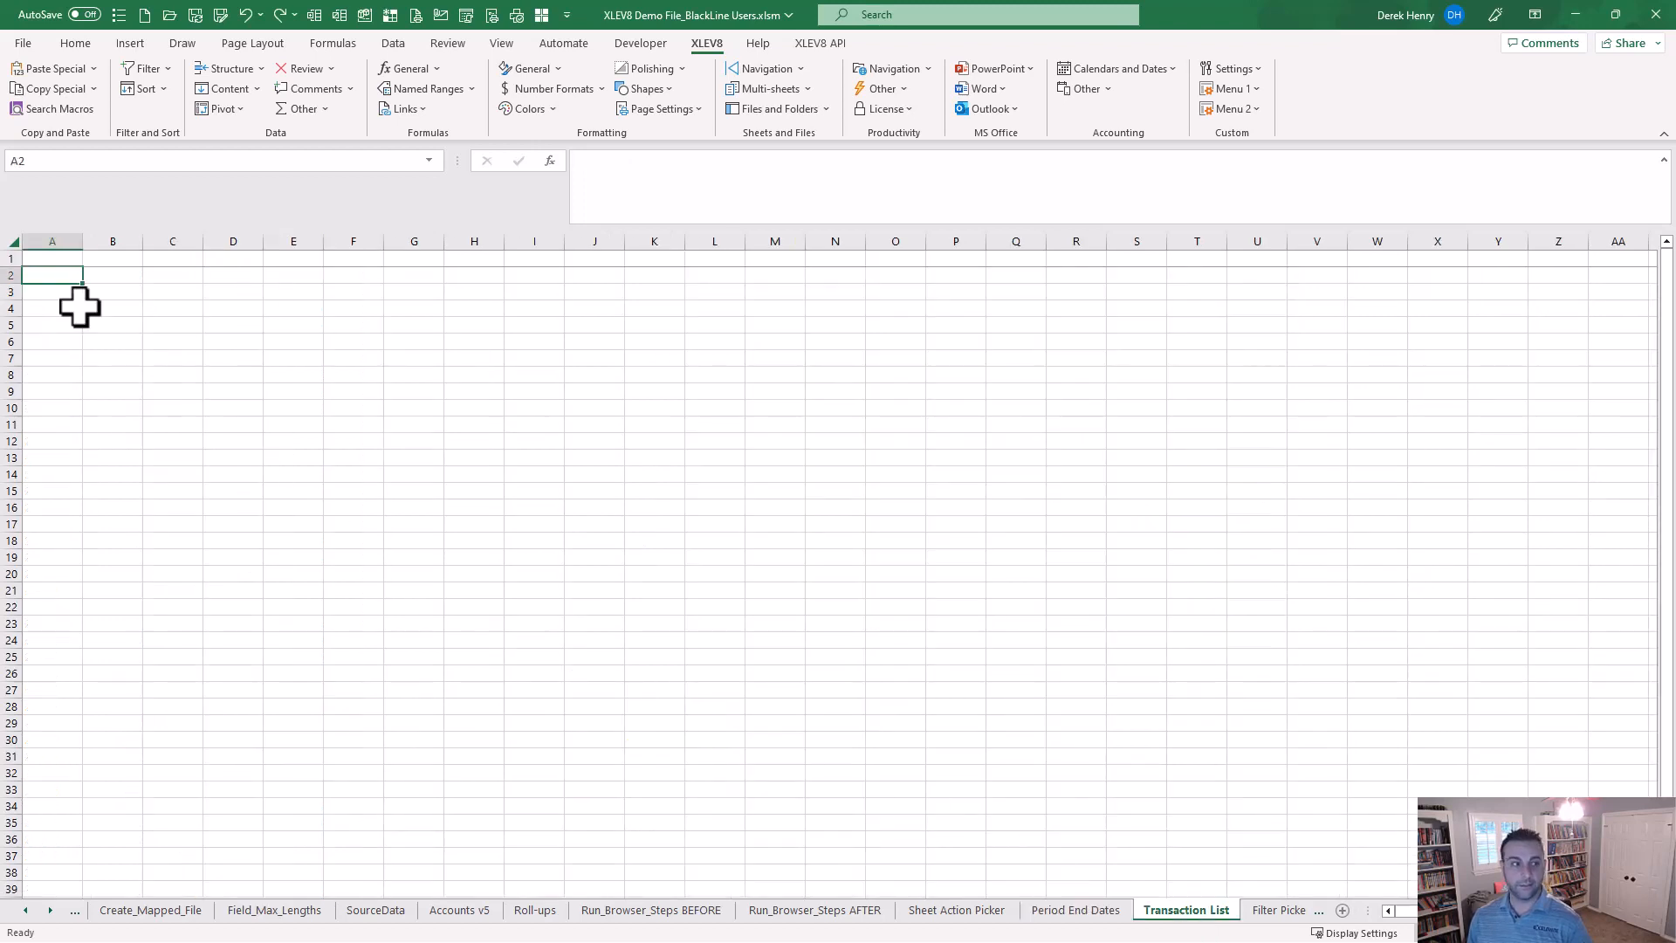
pyautogui.click(49, 256)
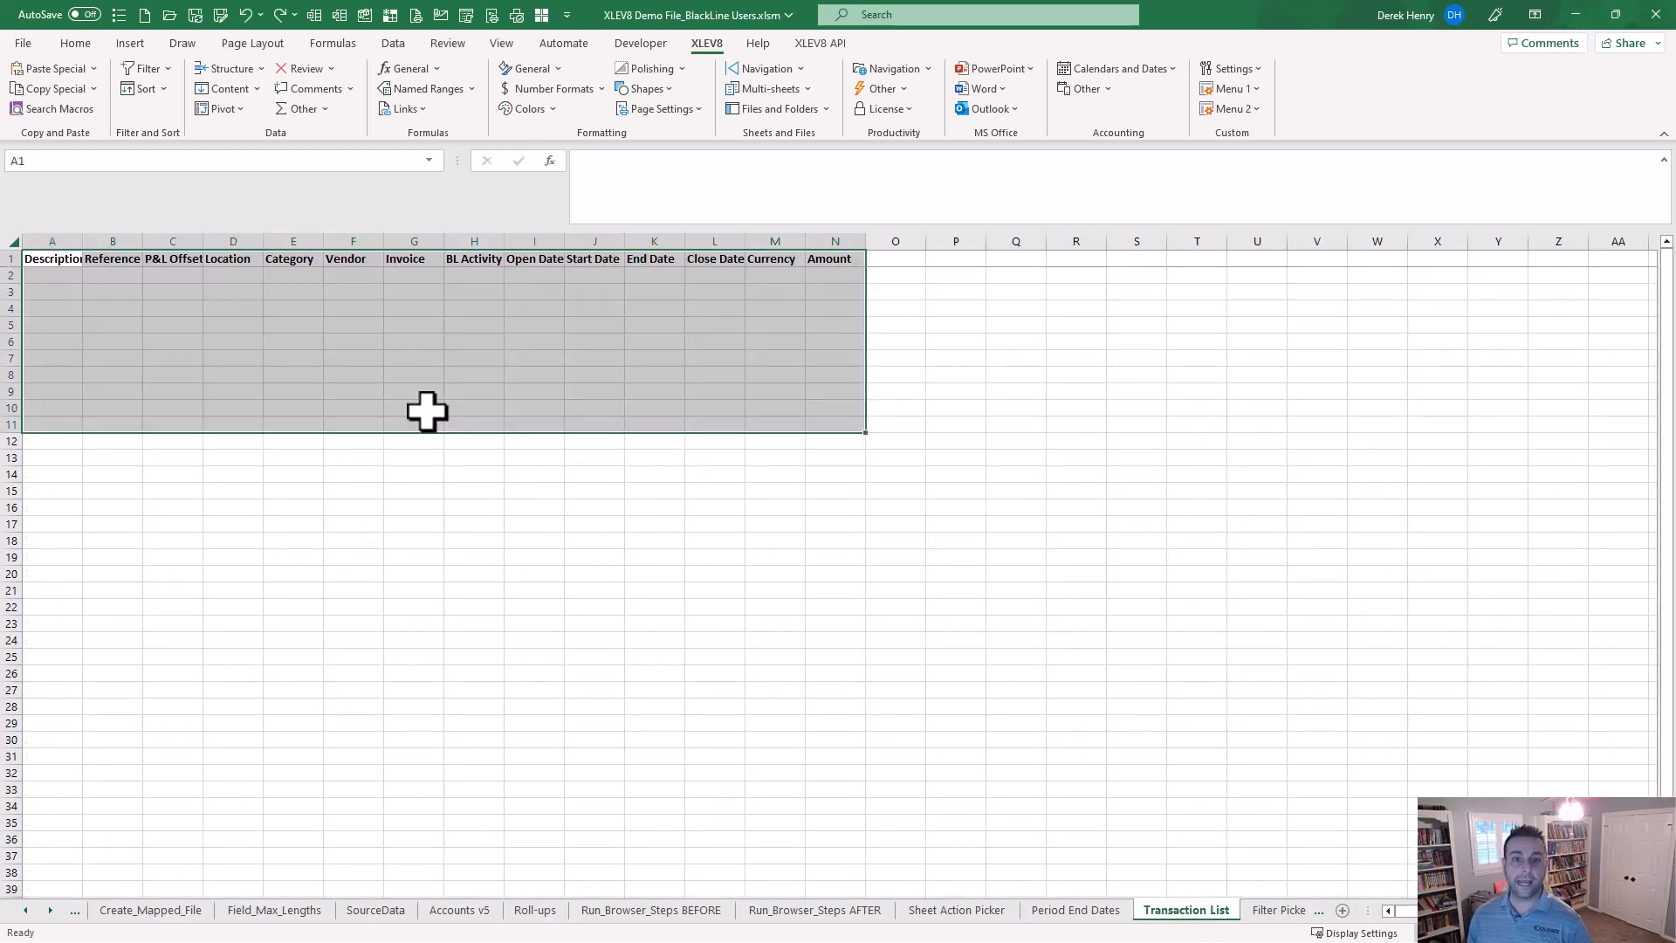
pyautogui.hotkey('ctrl', 'v')
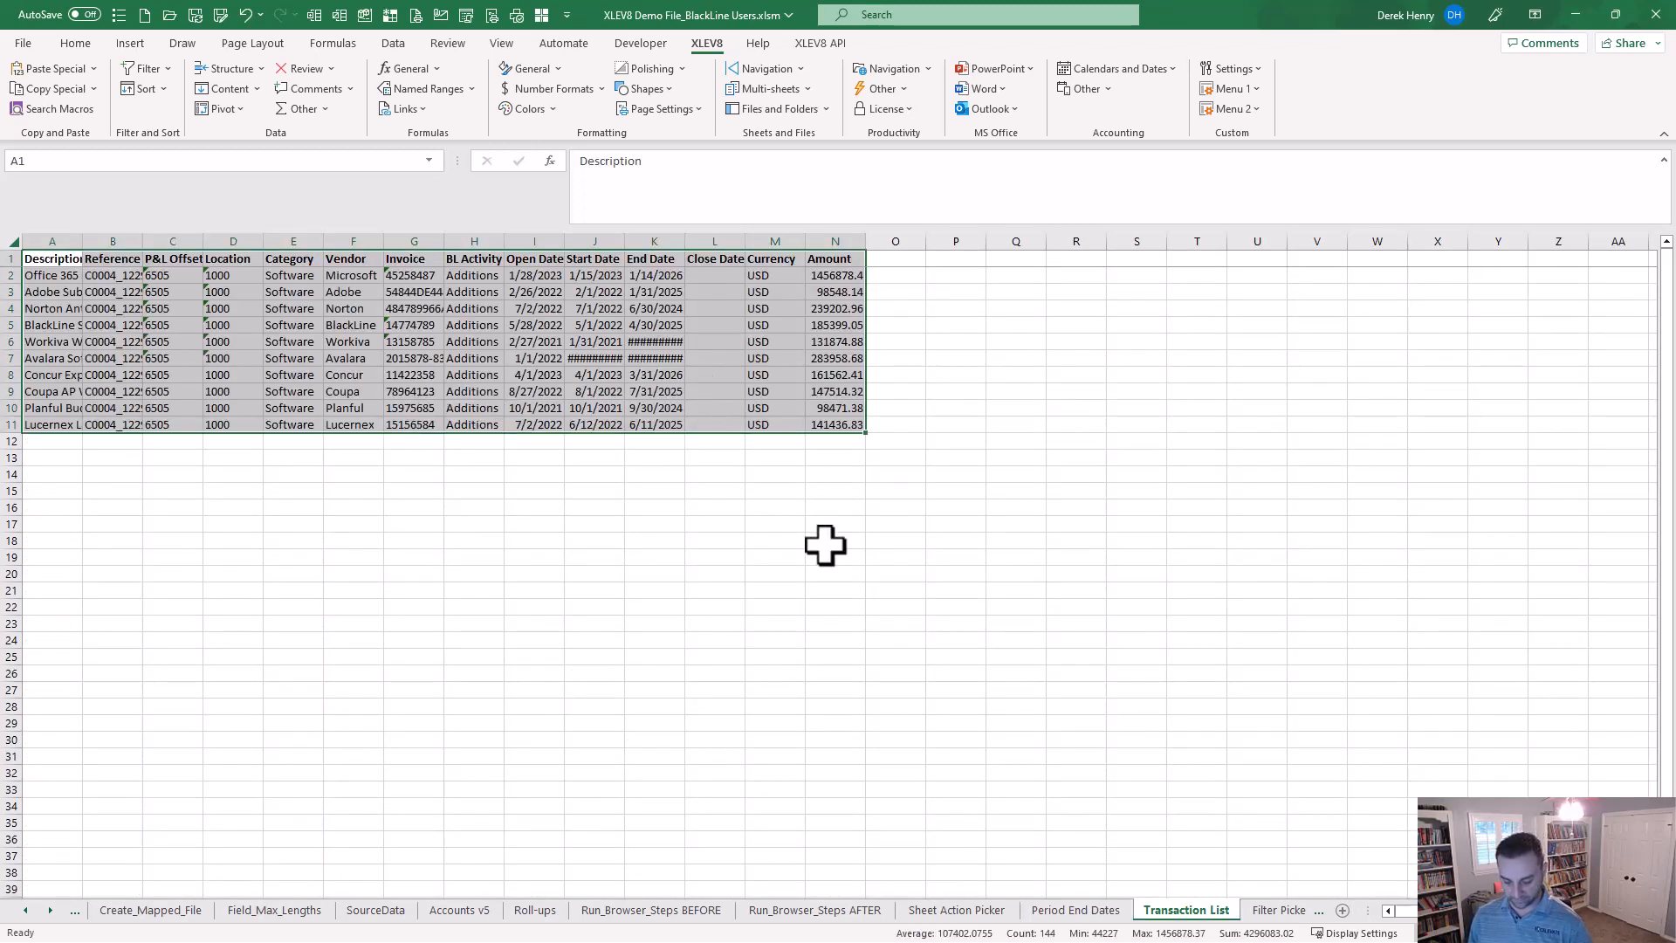
pyautogui.hotkey('ctrl', 'shift', 'v')
pyautogui.write('w')
pyautogui.press('Return')
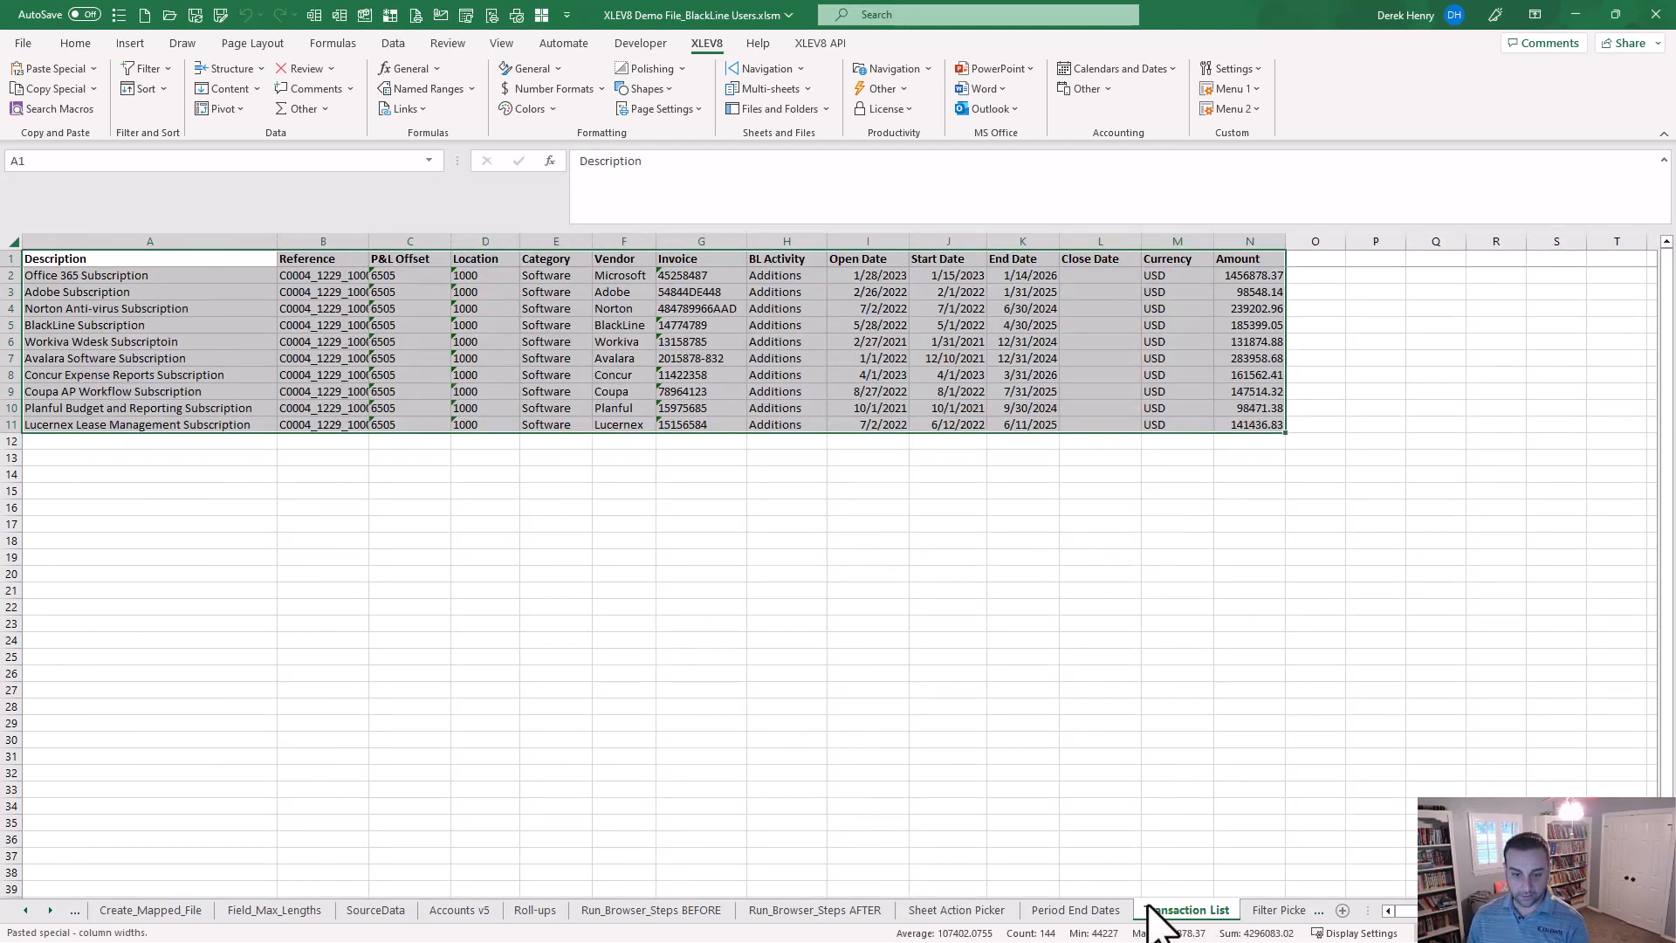
# Check the Amortization Type on the Period End Dates sheet, and run the Calculate Amortization Lines macro
pyautogui.click(1083, 910)
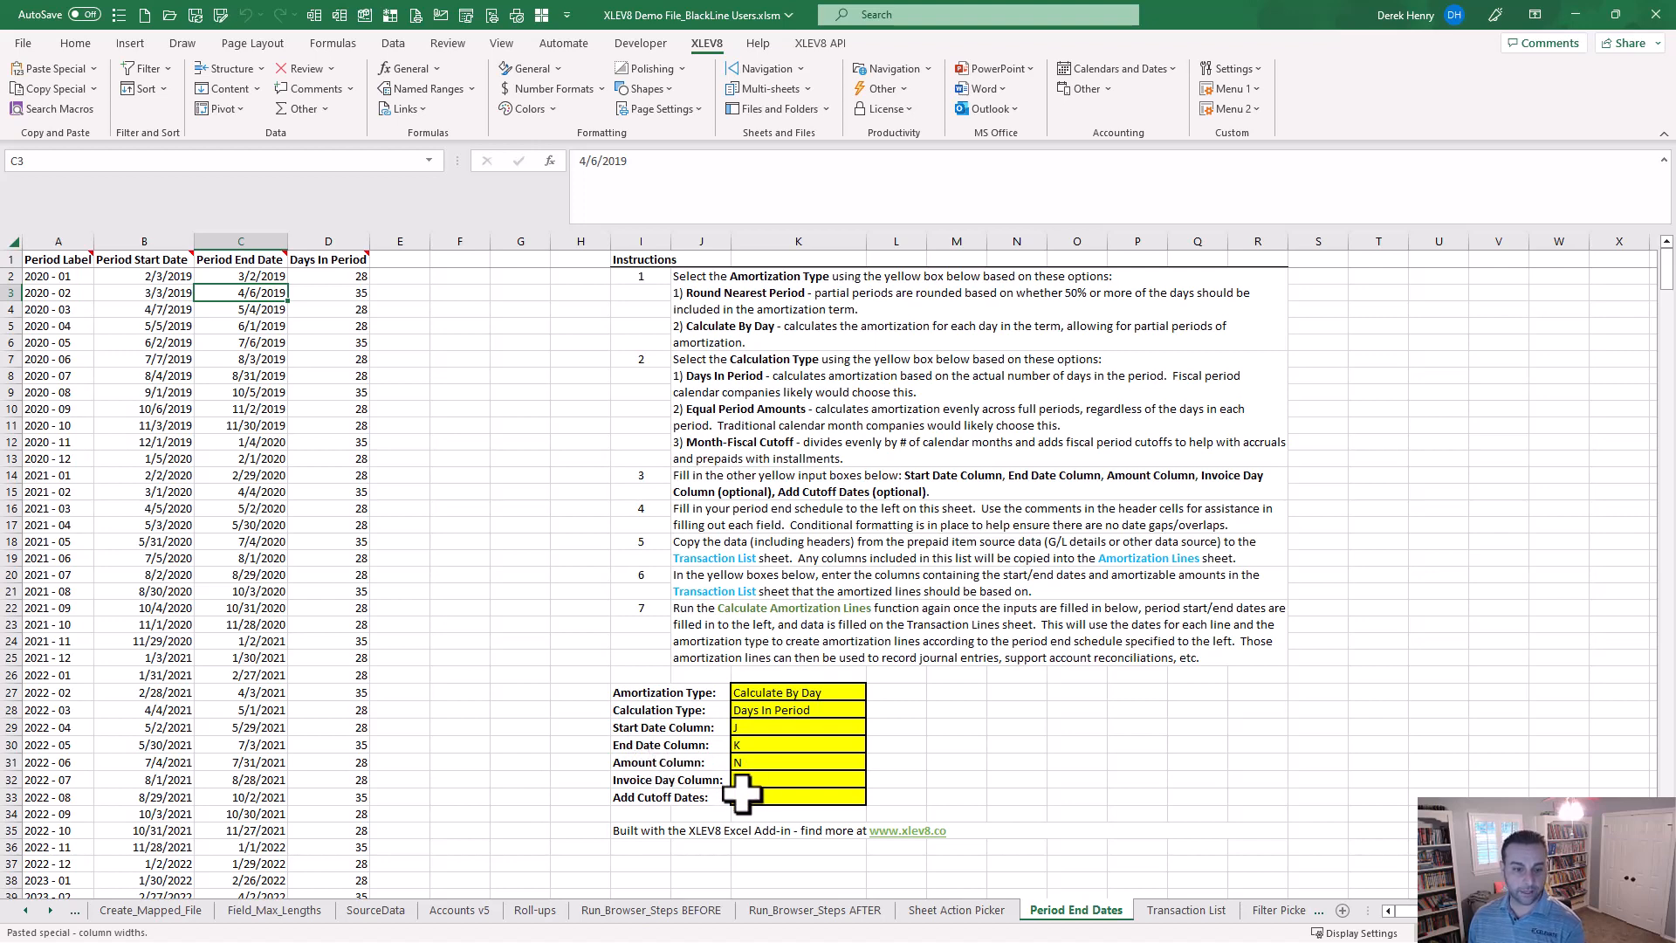
pyautogui.click(832, 691)
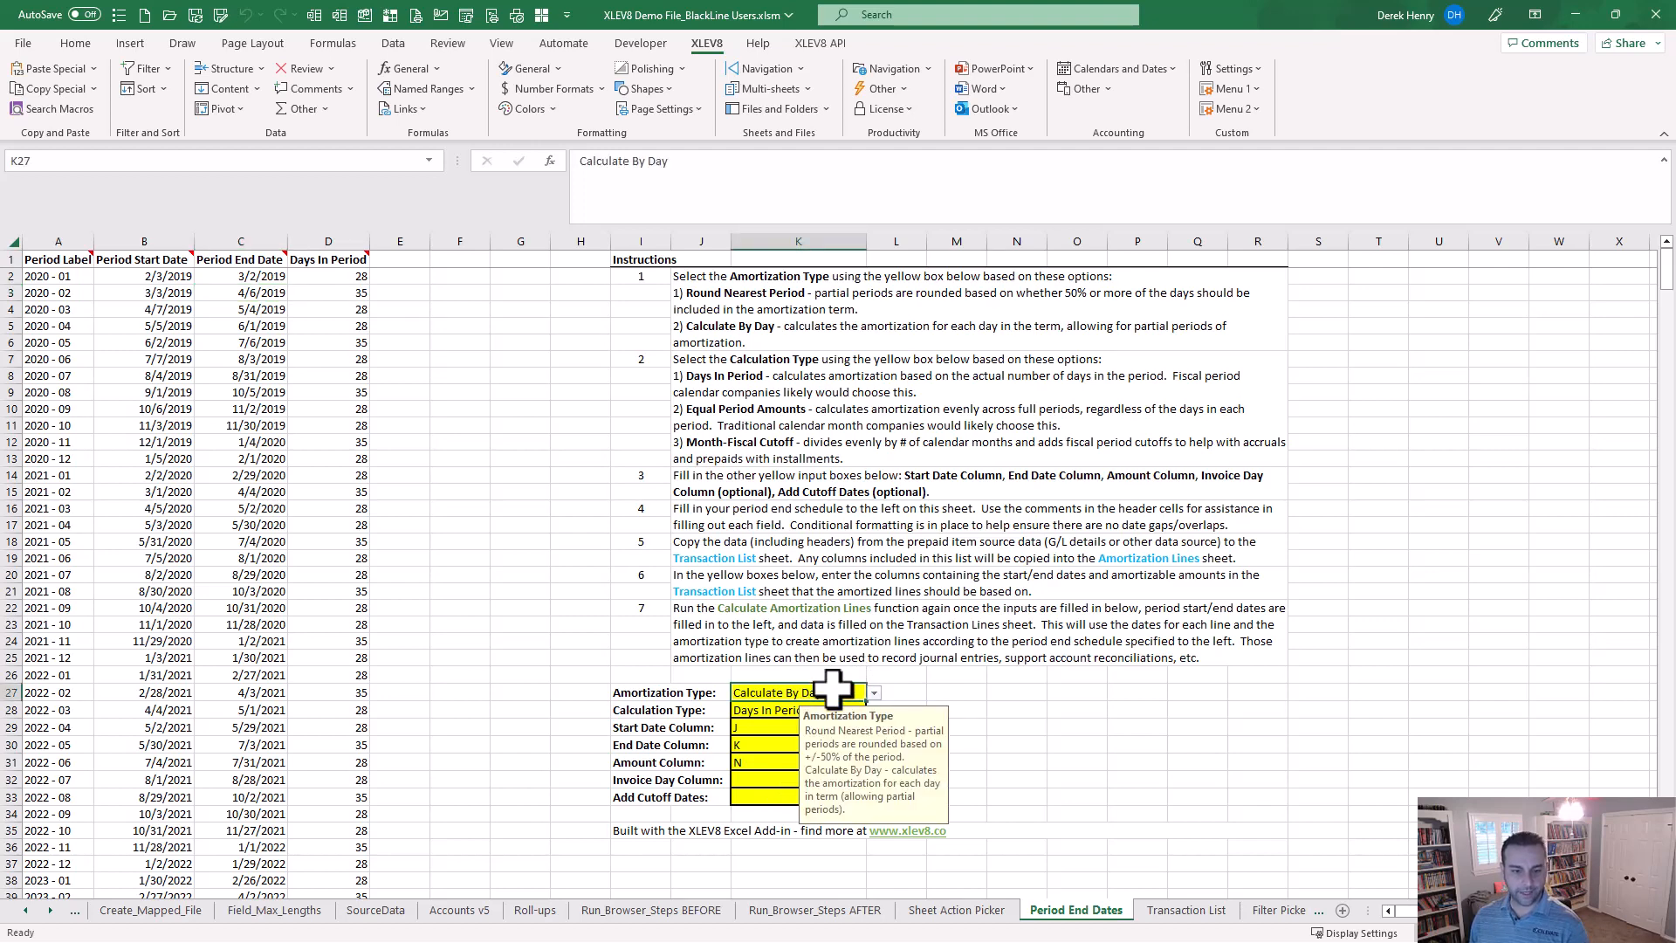
pyautogui.click(587, 620)
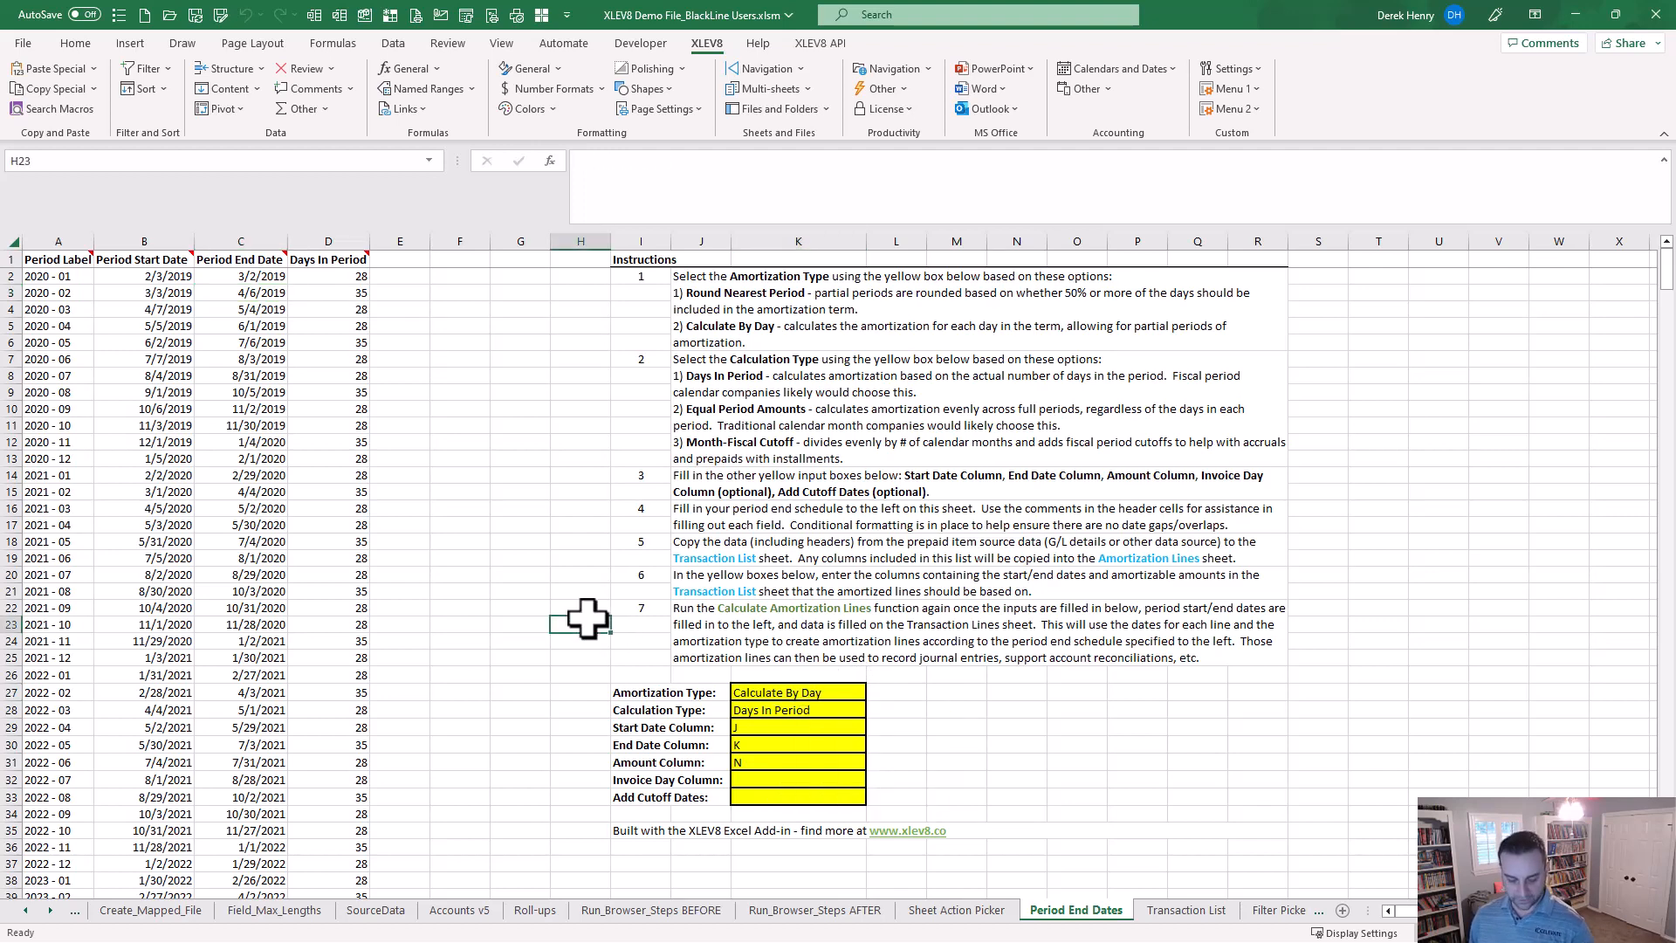
pyautogui.hotkey('ctrl', 'shift', 'm')
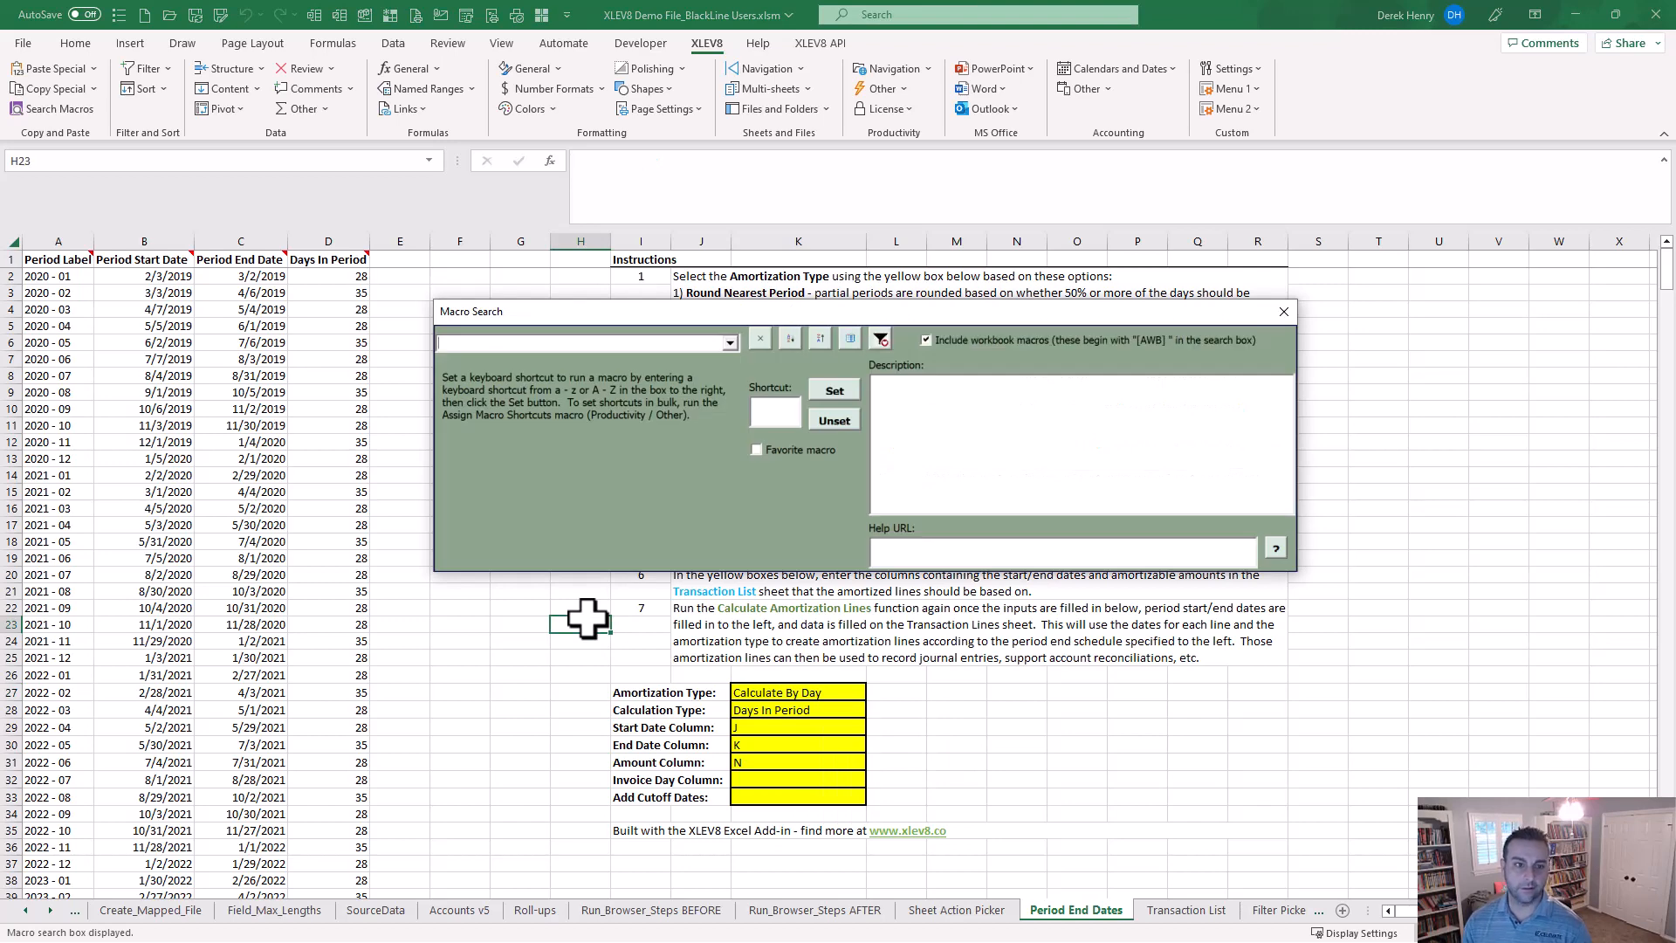
pyautogui.write('calc')
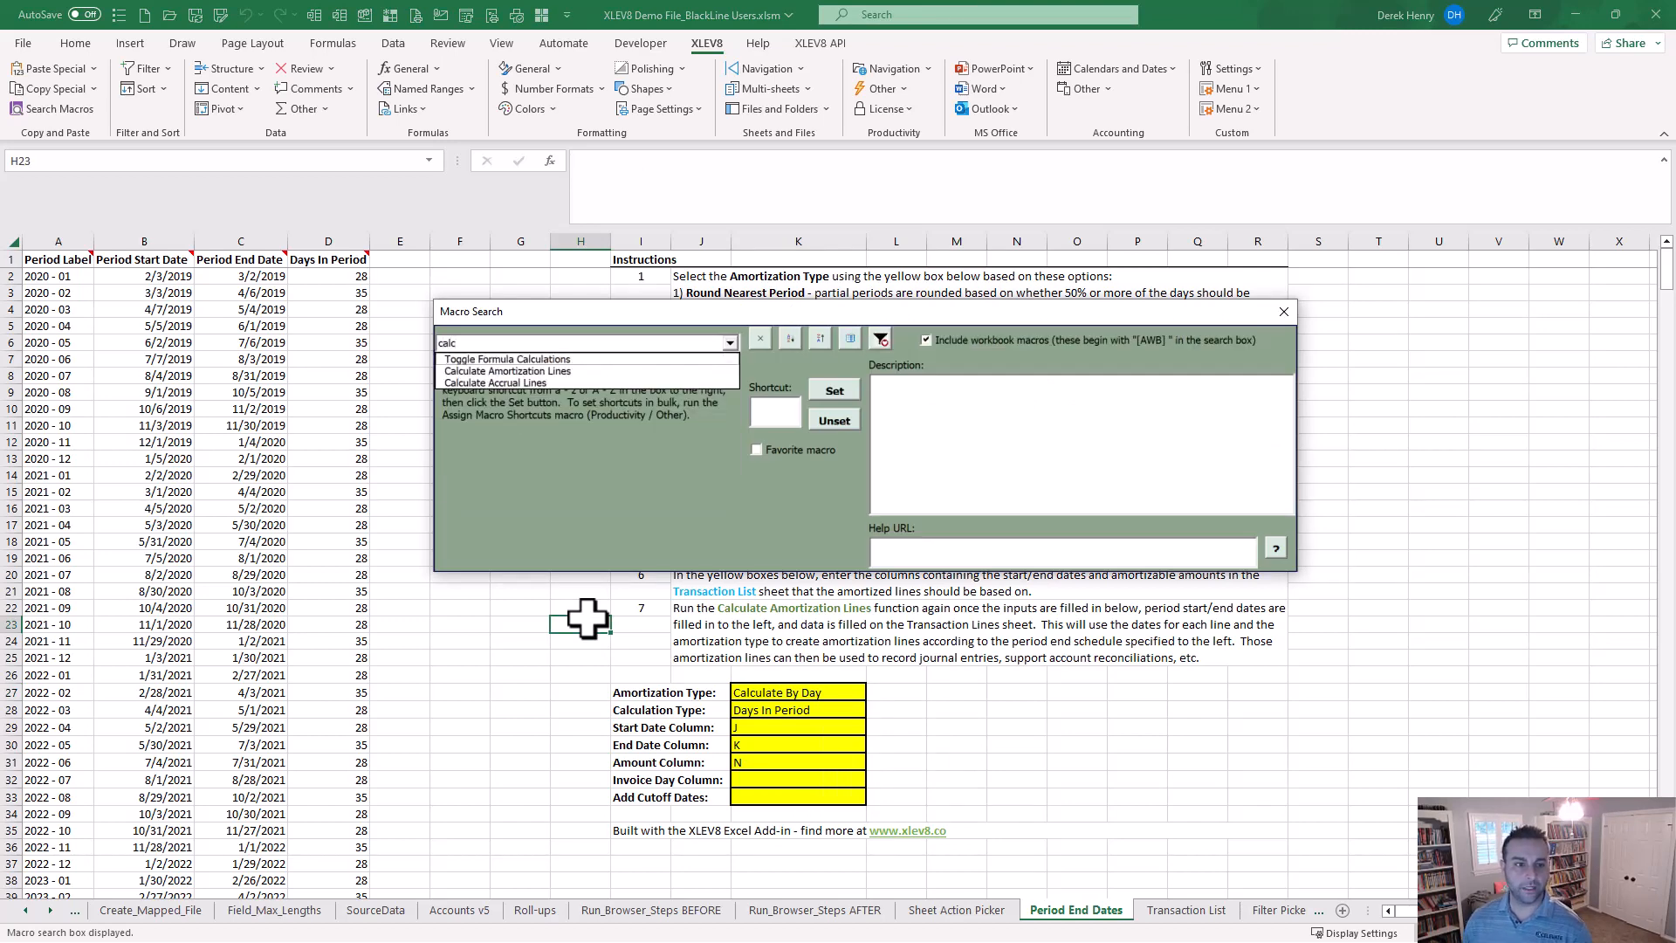
pyautogui.press('Down')
pyautogui.press('Down')
pyautogui.press('Return')
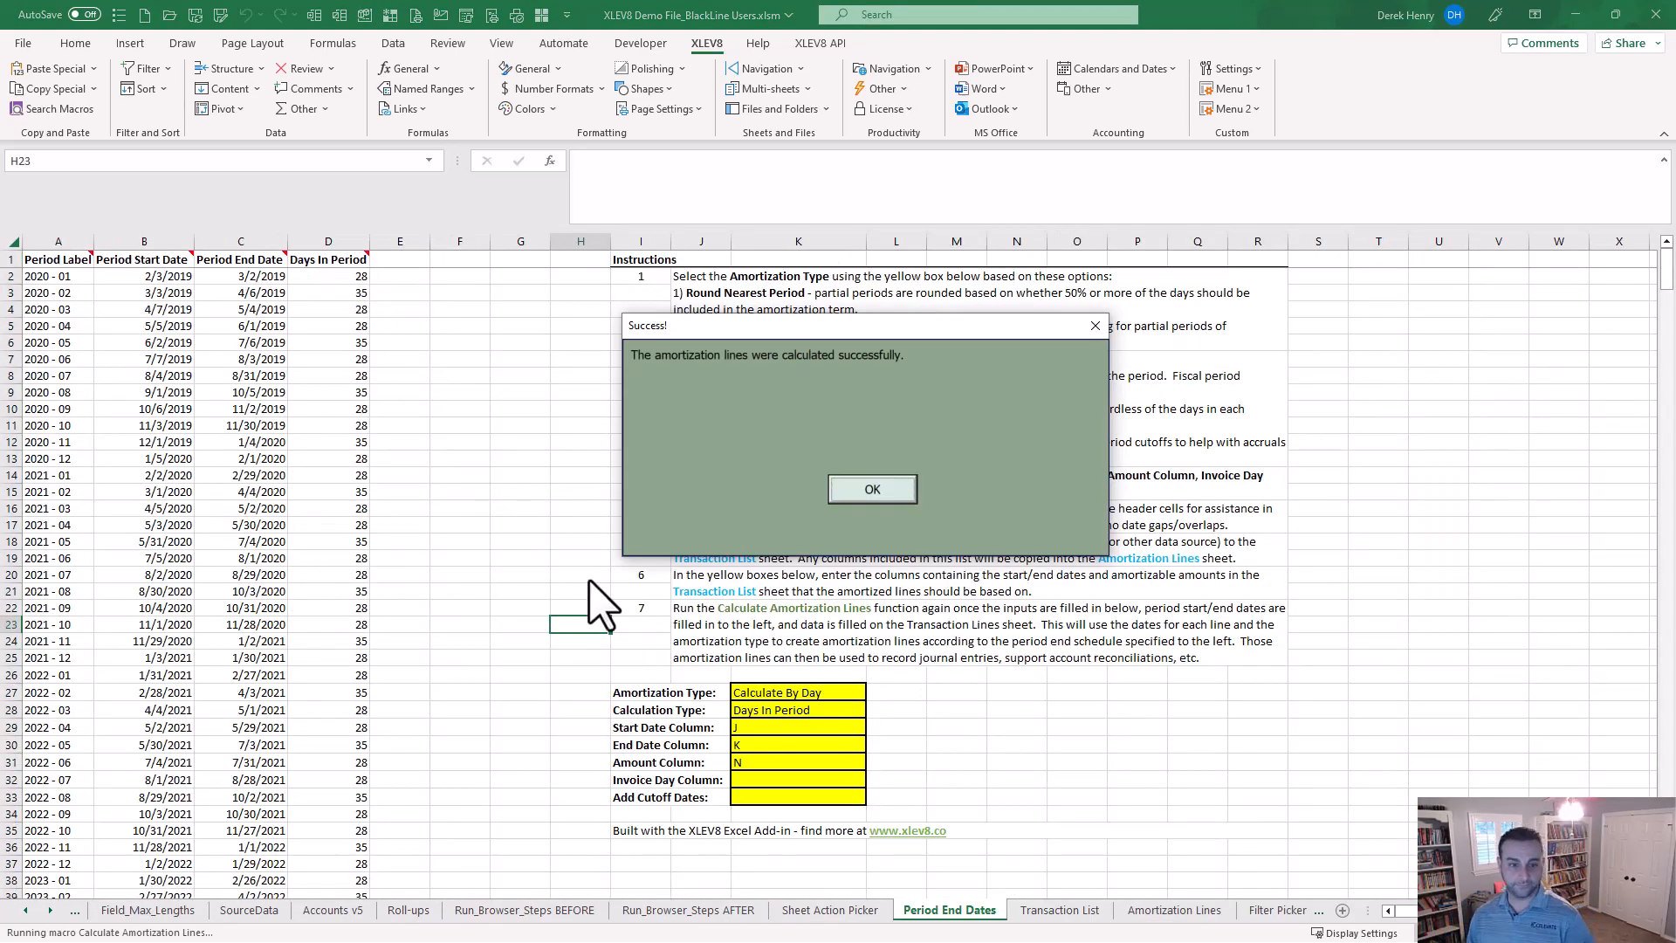
pyautogui.click(890, 494)
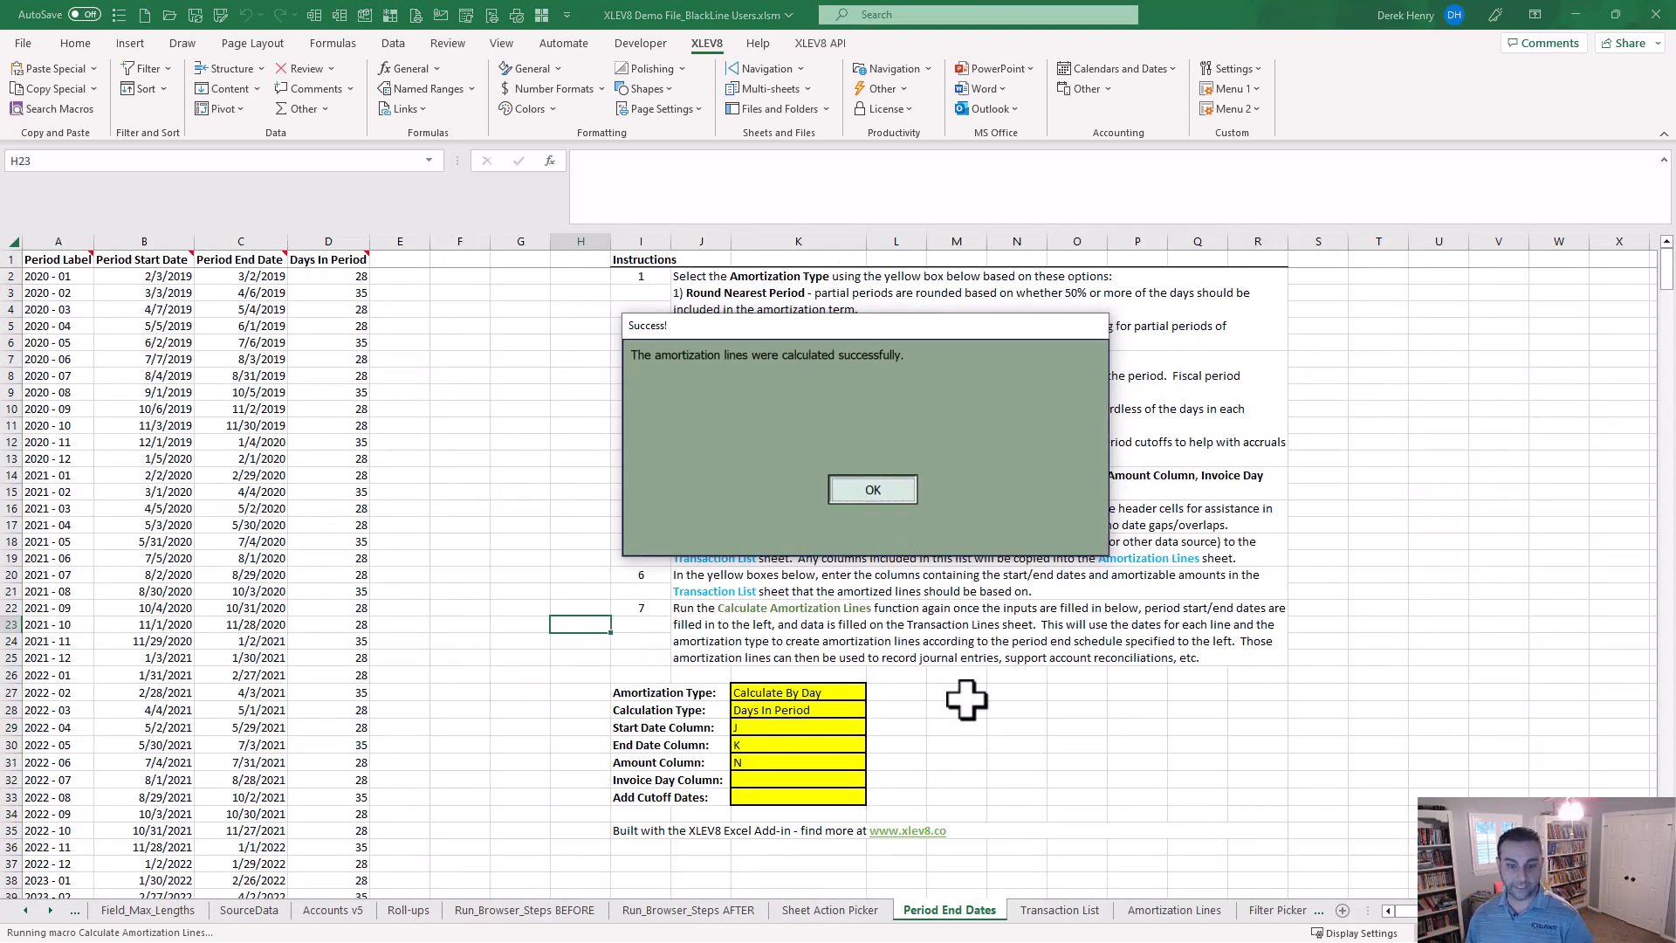
# Examine the generated rows on the Amortization Lines sheet, and check the SUM and DIFF columns on the Transaction List sheet
pyautogui.click(1150, 913)
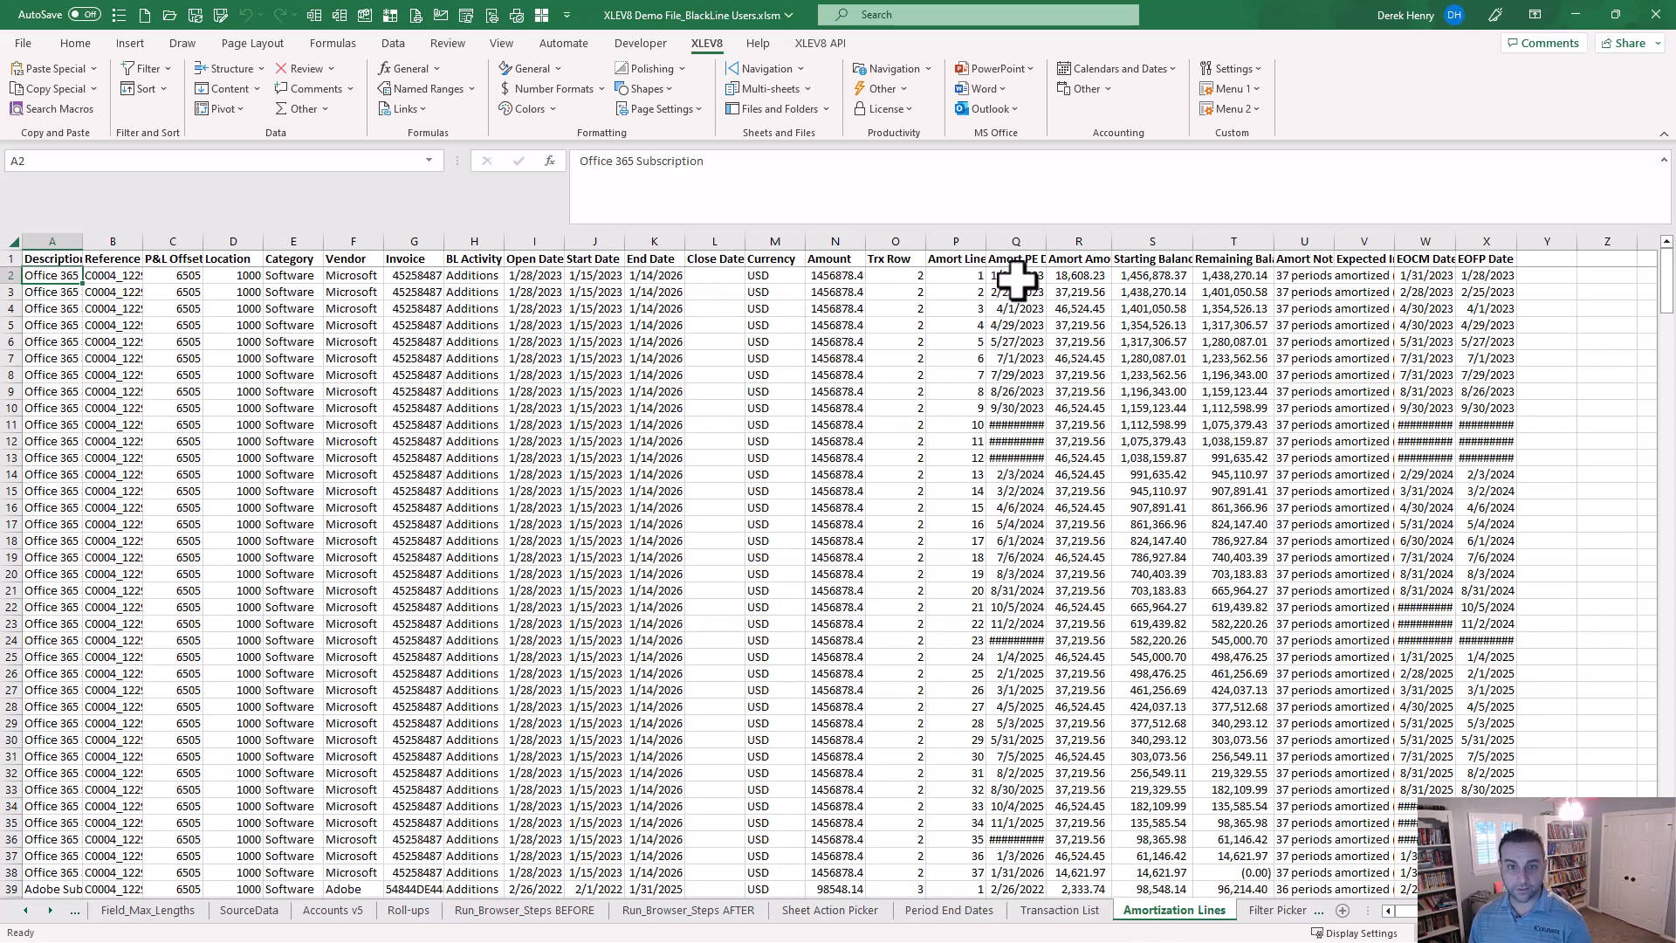
pyautogui.click(959, 276)
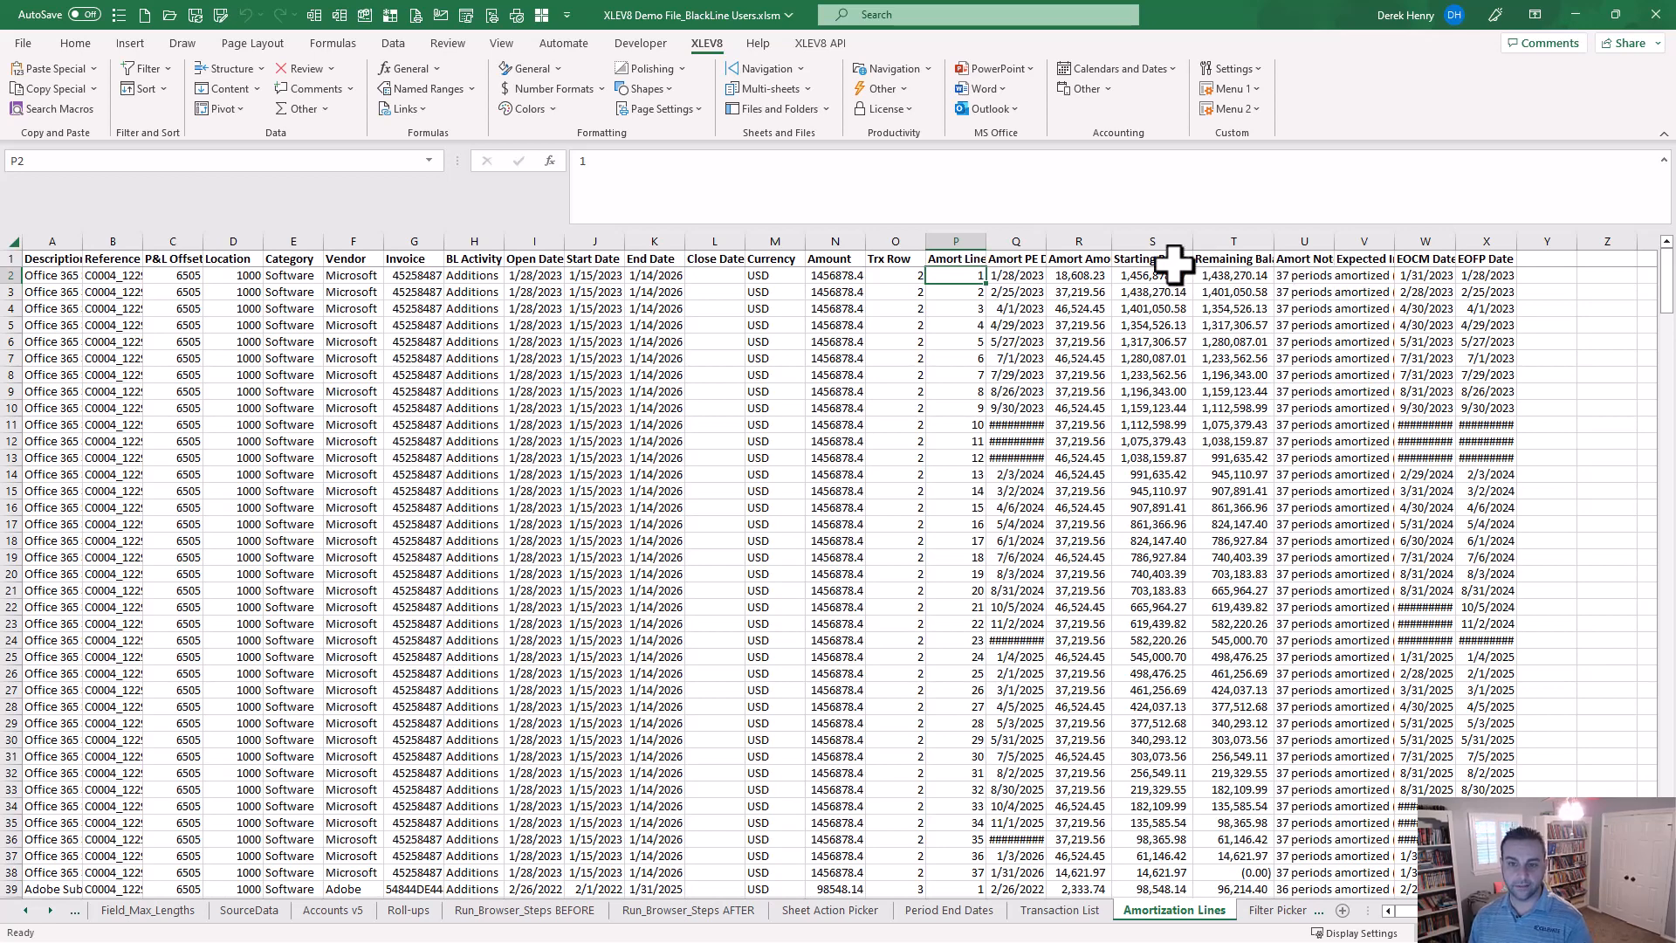
pyautogui.hotkey('ctrl', 'pageup')
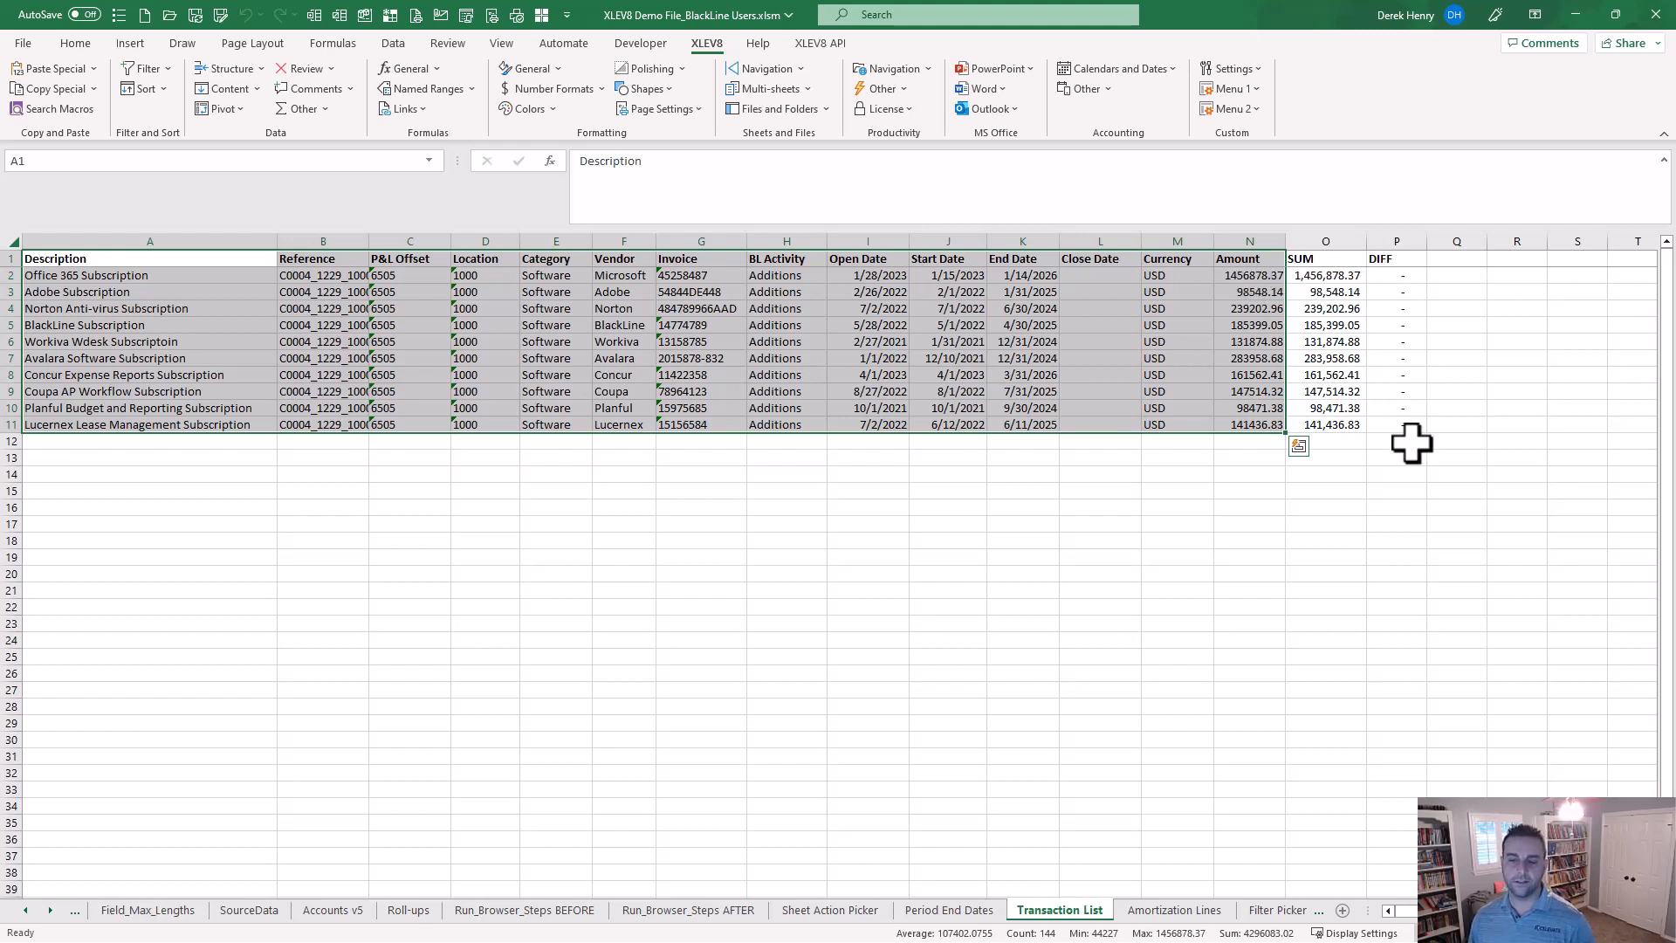
pyautogui.click(481, 542)
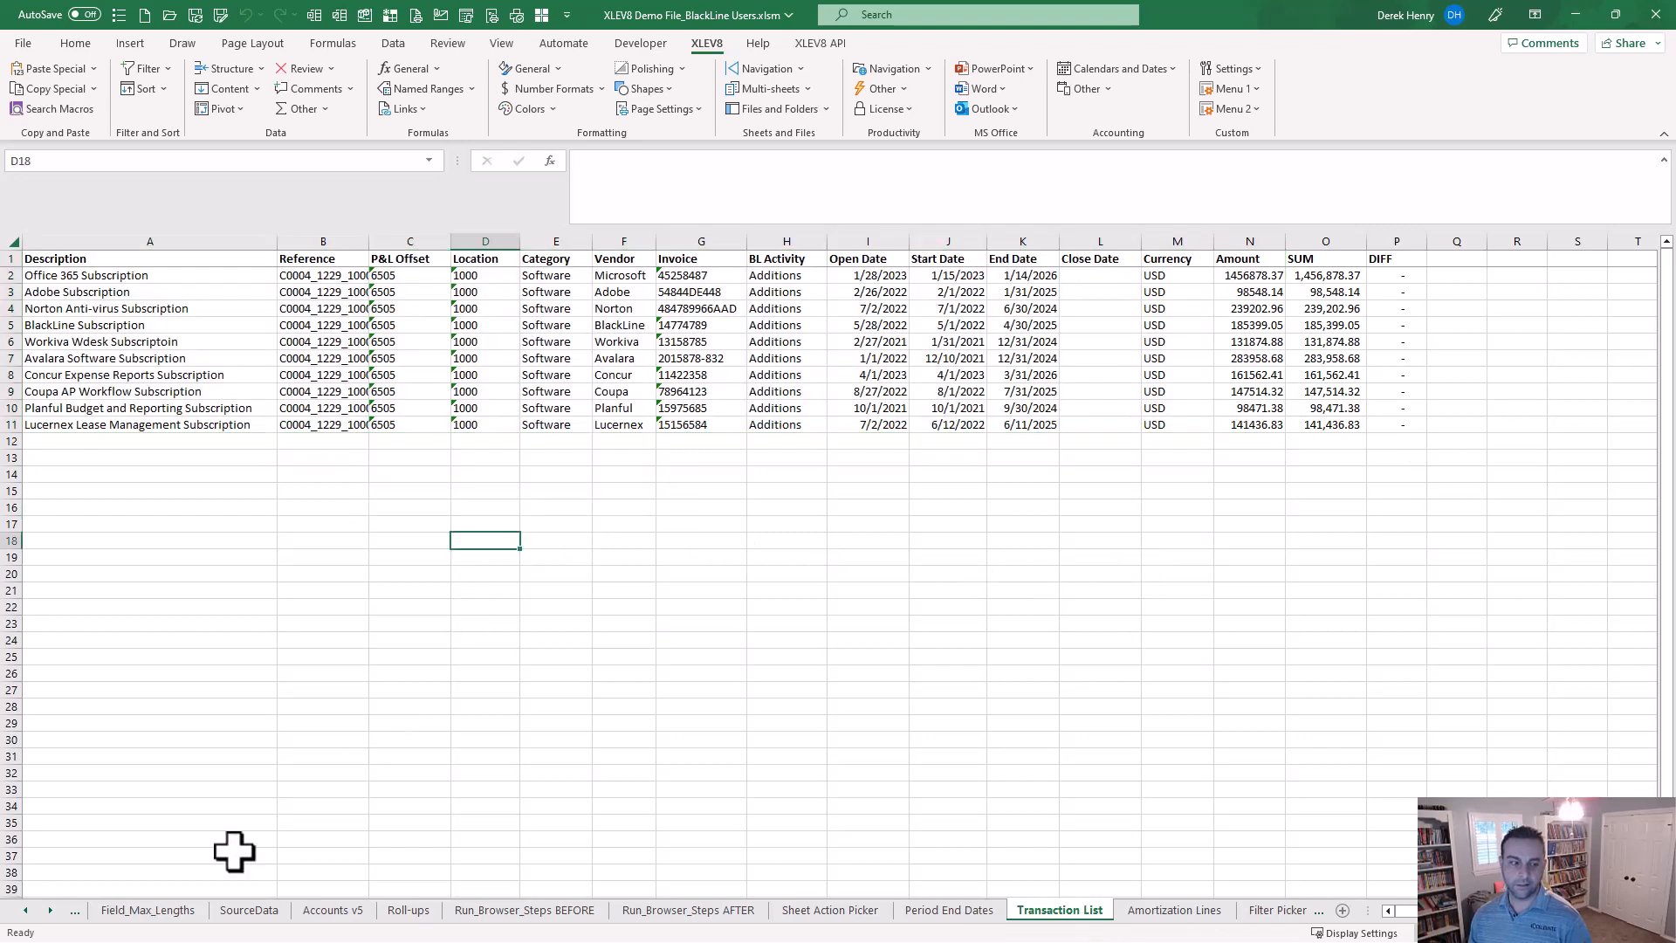
pyautogui.click(25, 910)
pyautogui.click(26, 909)
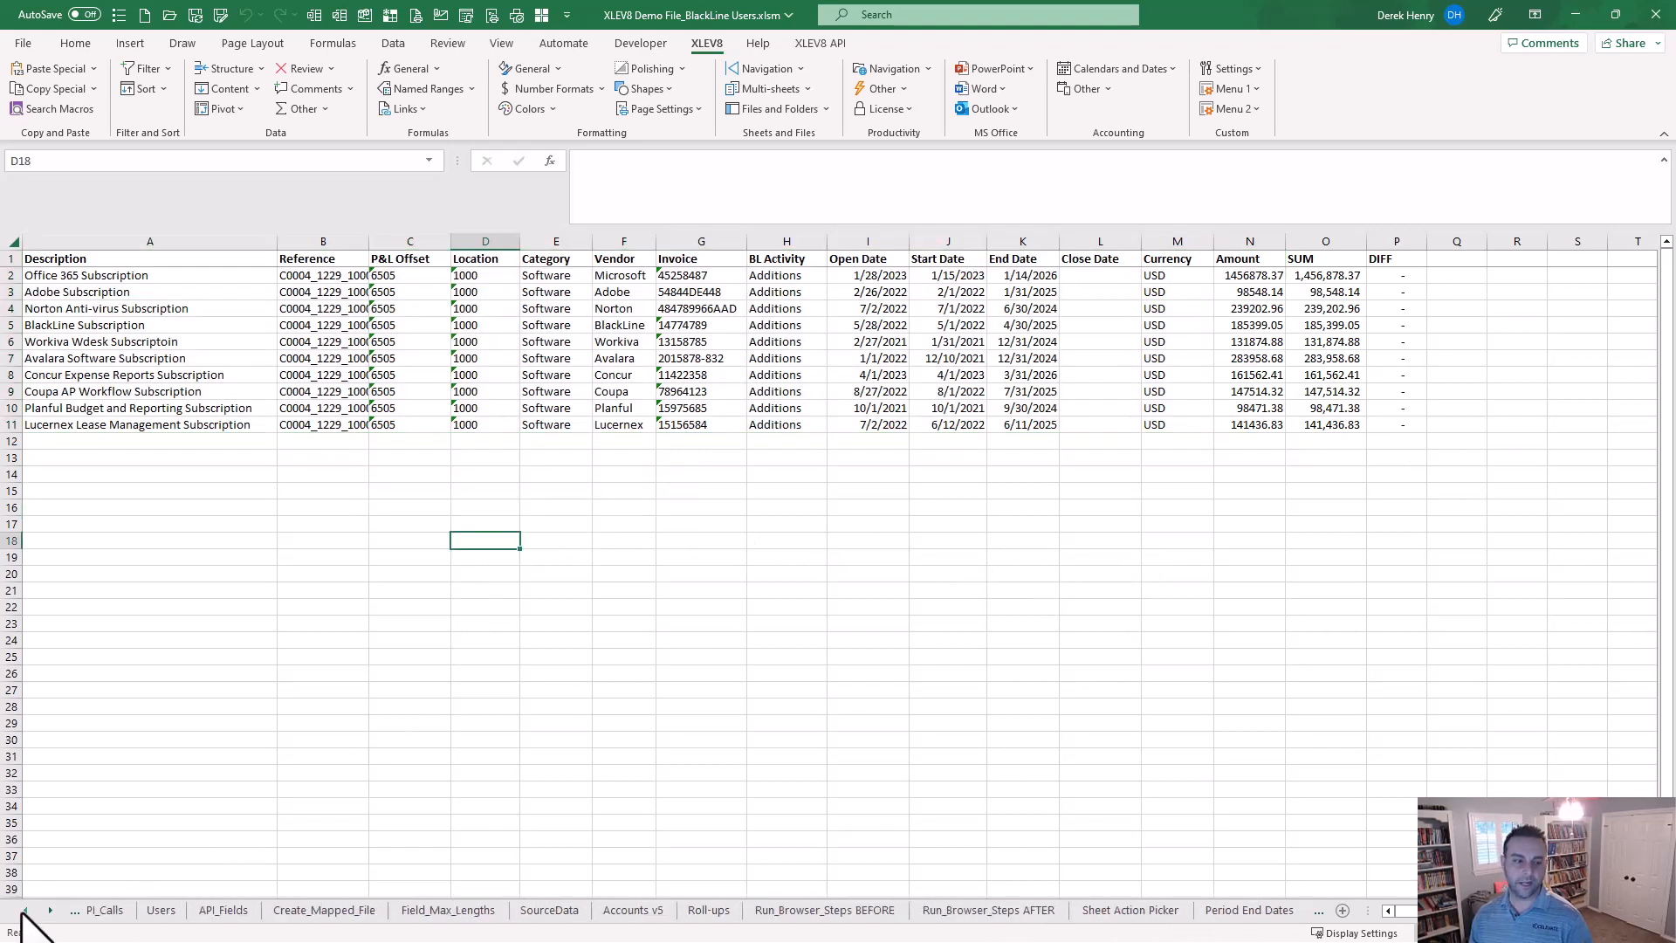
pyautogui.click(25, 909)
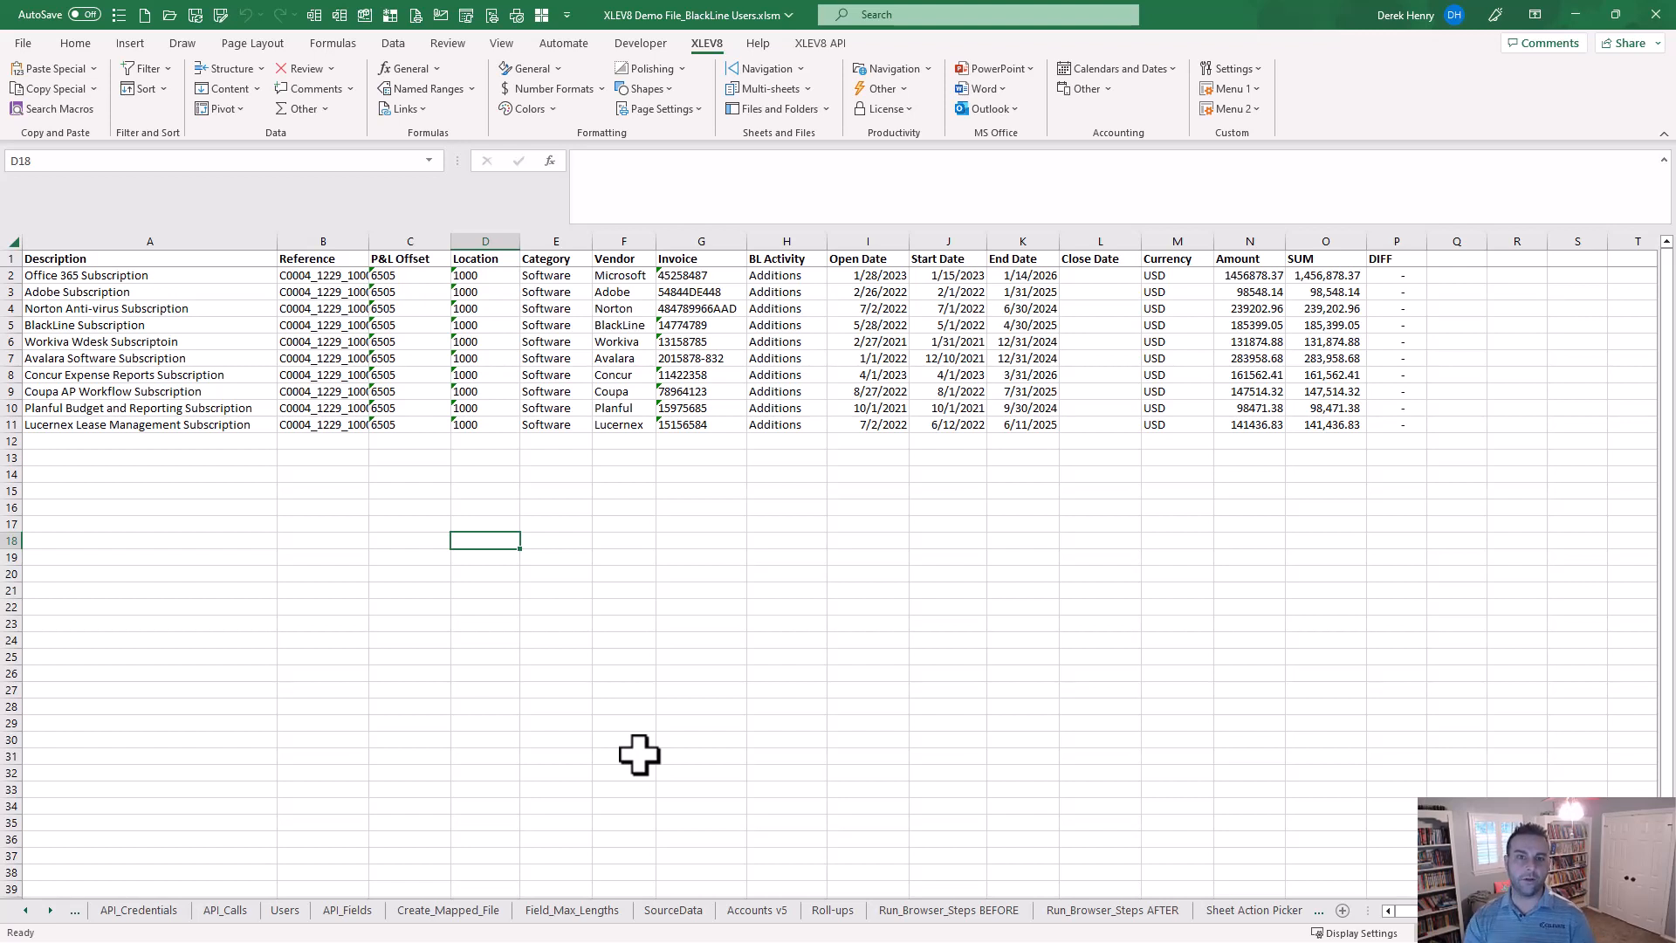
# Switch to the slide presentation and advance from What Does This Do? to the Why Is It Helpful? slide
pyautogui.hotkey('alt', 'Tab')
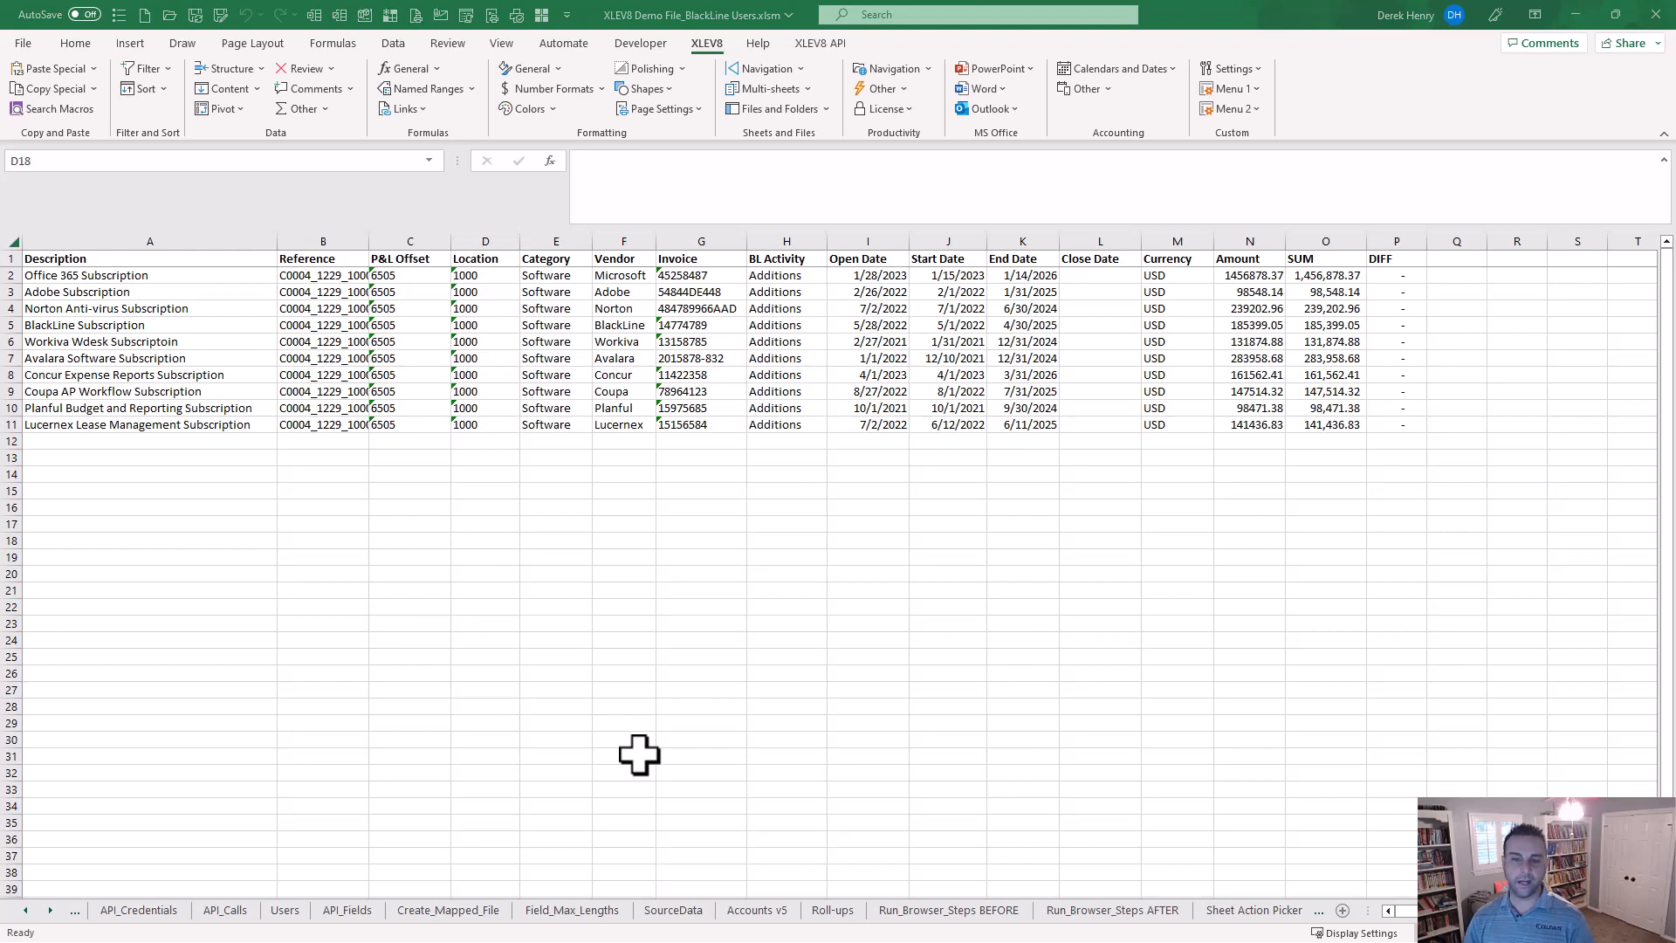
pyautogui.hotkey('alt', 'Tab')
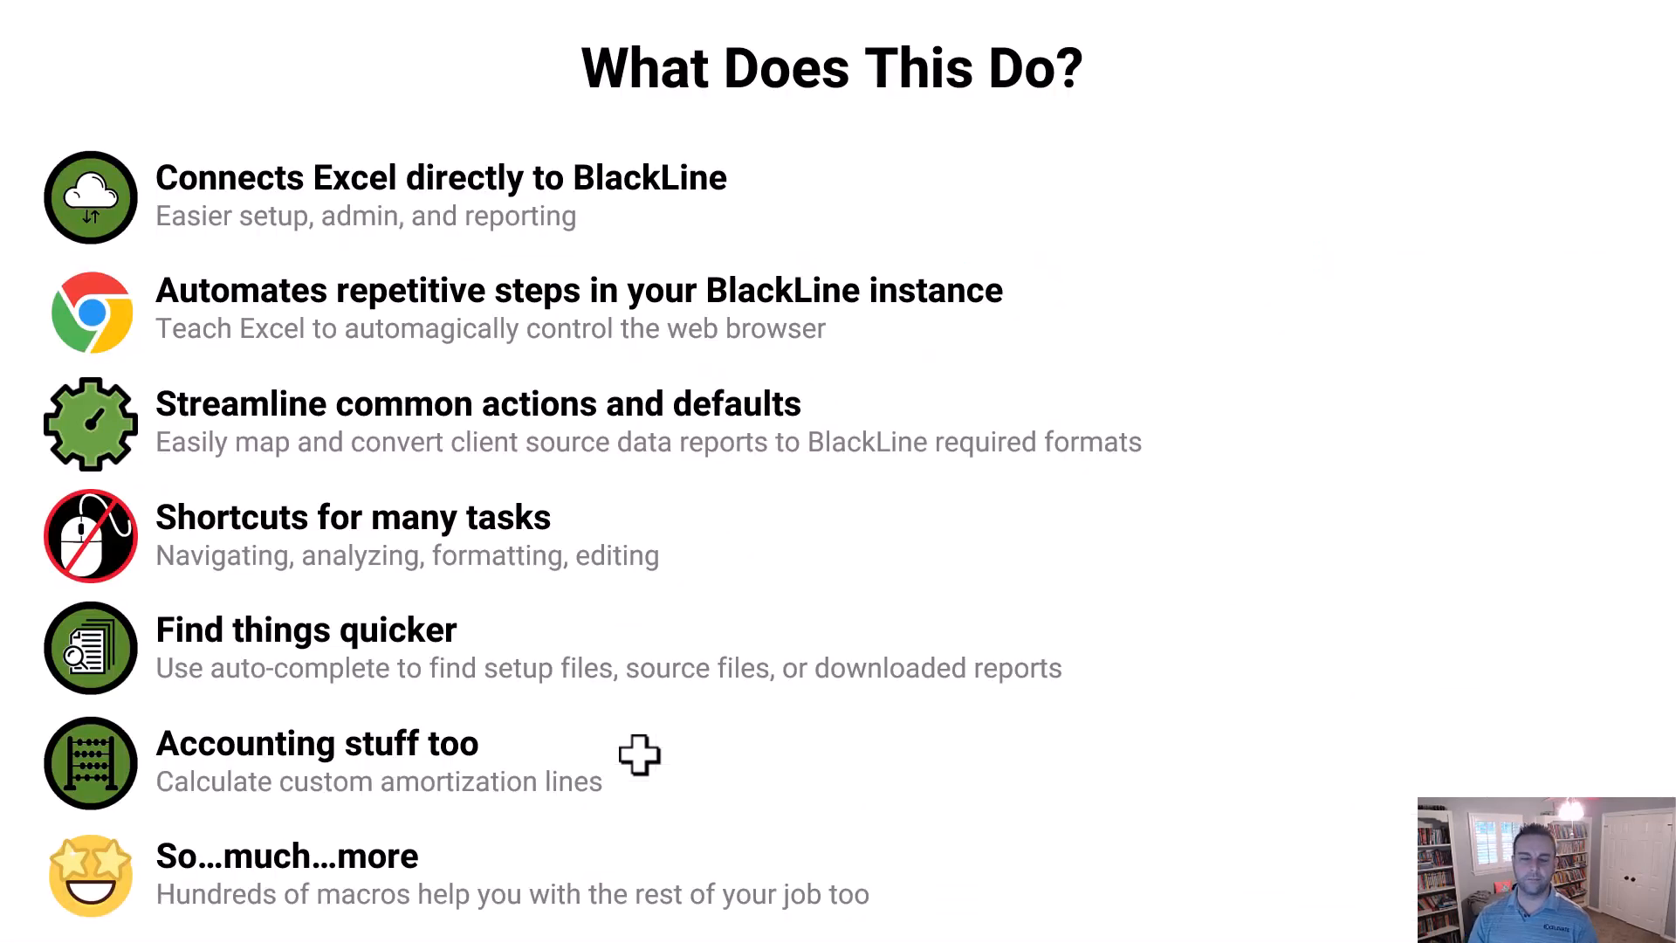
pyautogui.press('Right')
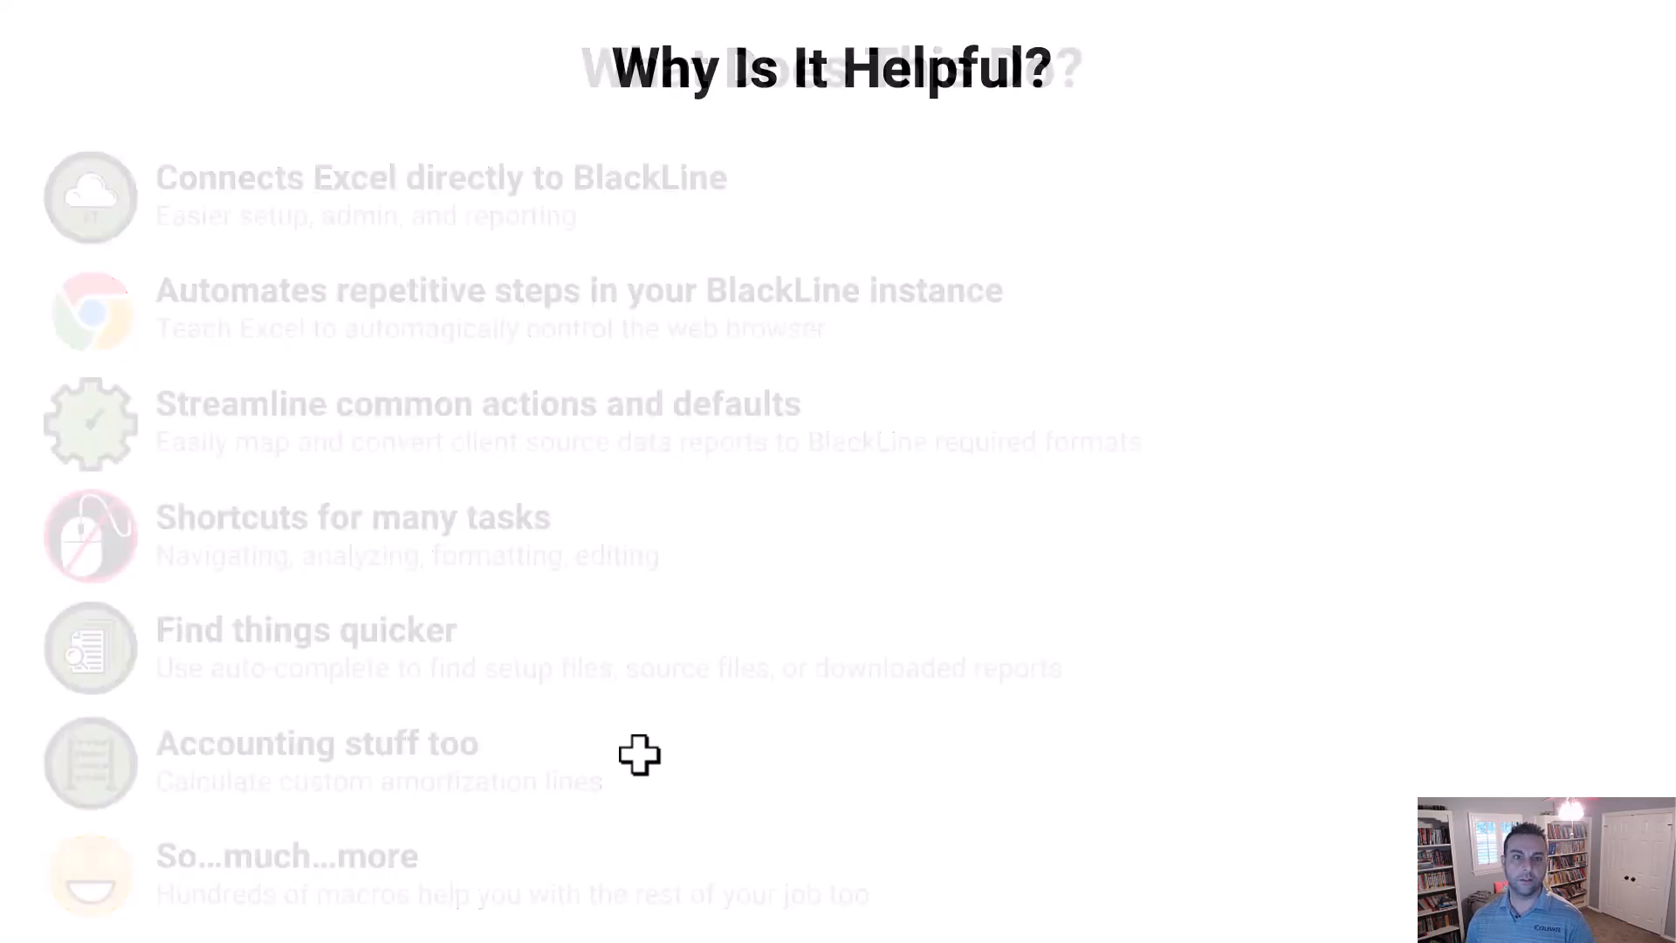